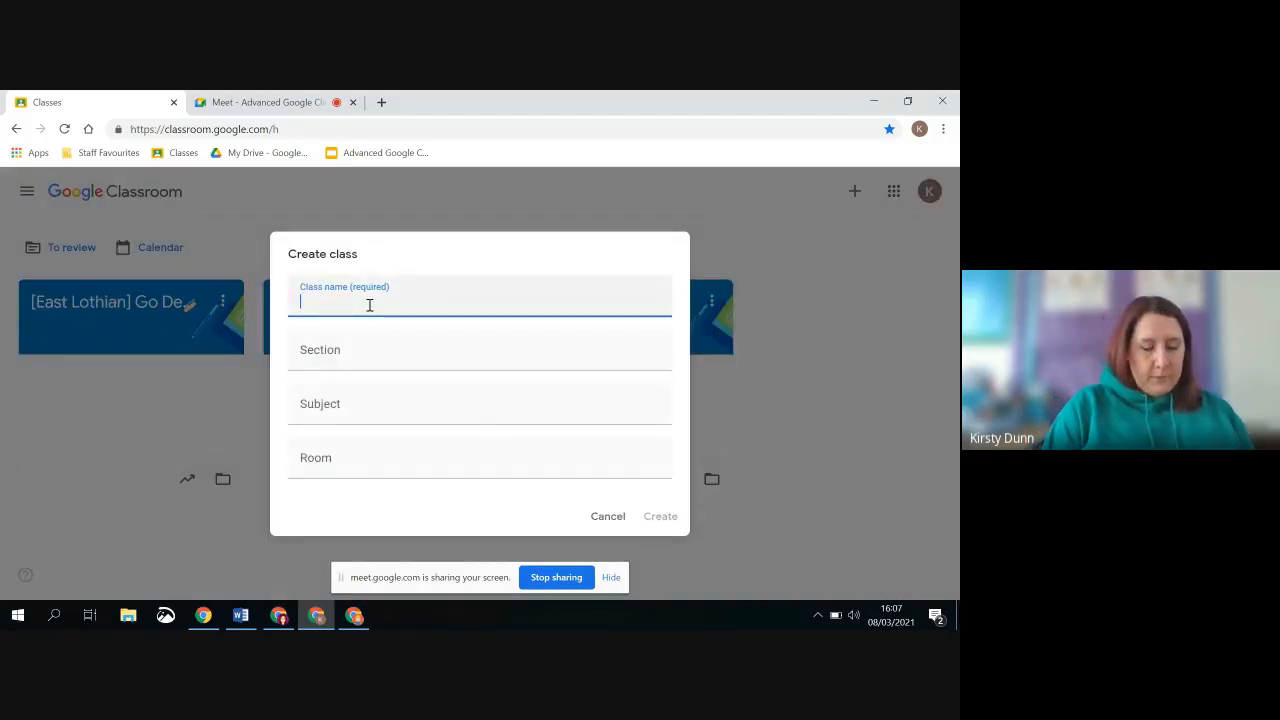
Create a class named "Demo 8/3", leaving the section, subject and room empty
{"action": "type", "text": "Demo"}
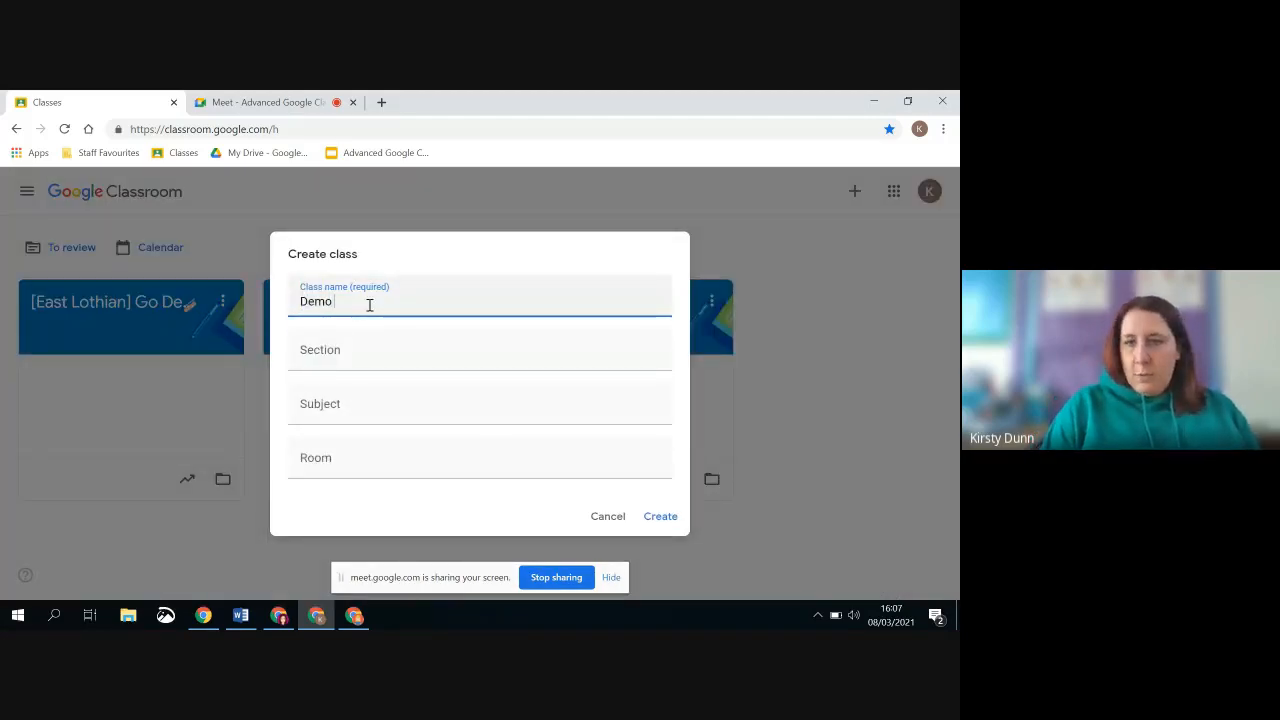
{"action": "type", "text": " 8/3"}
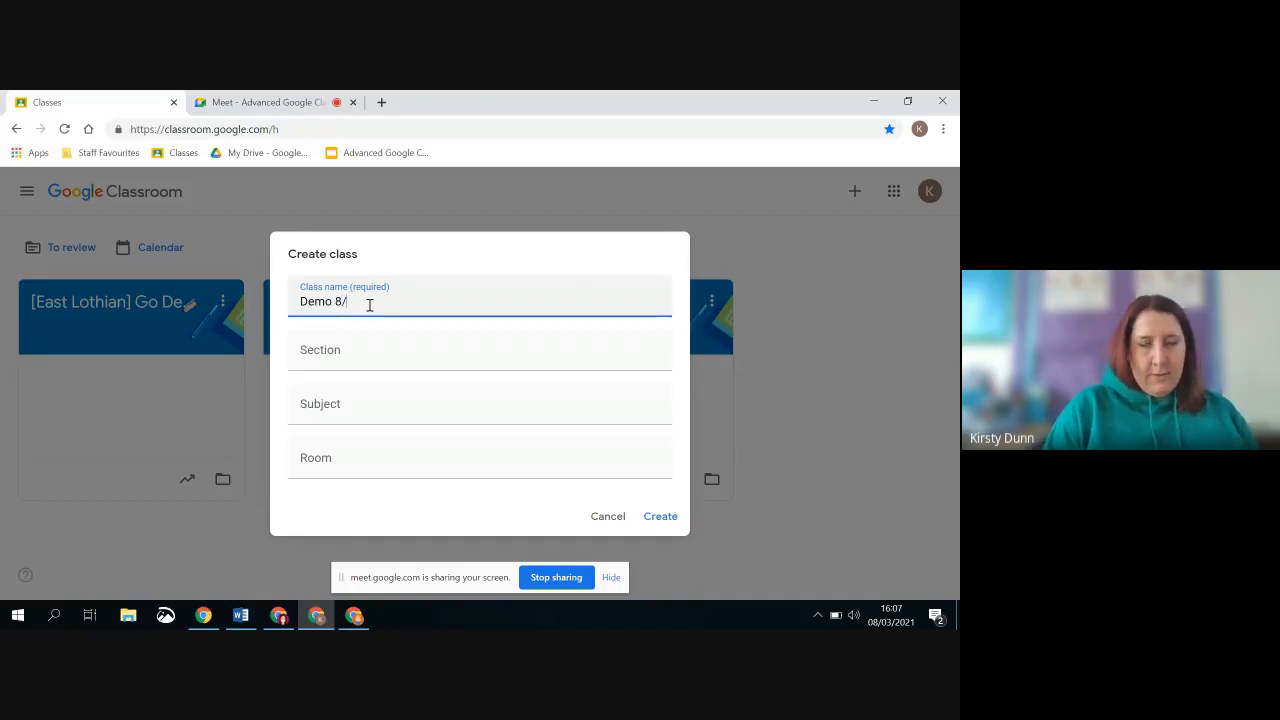
{"action": "left_click", "coordinate": [657, 517]}
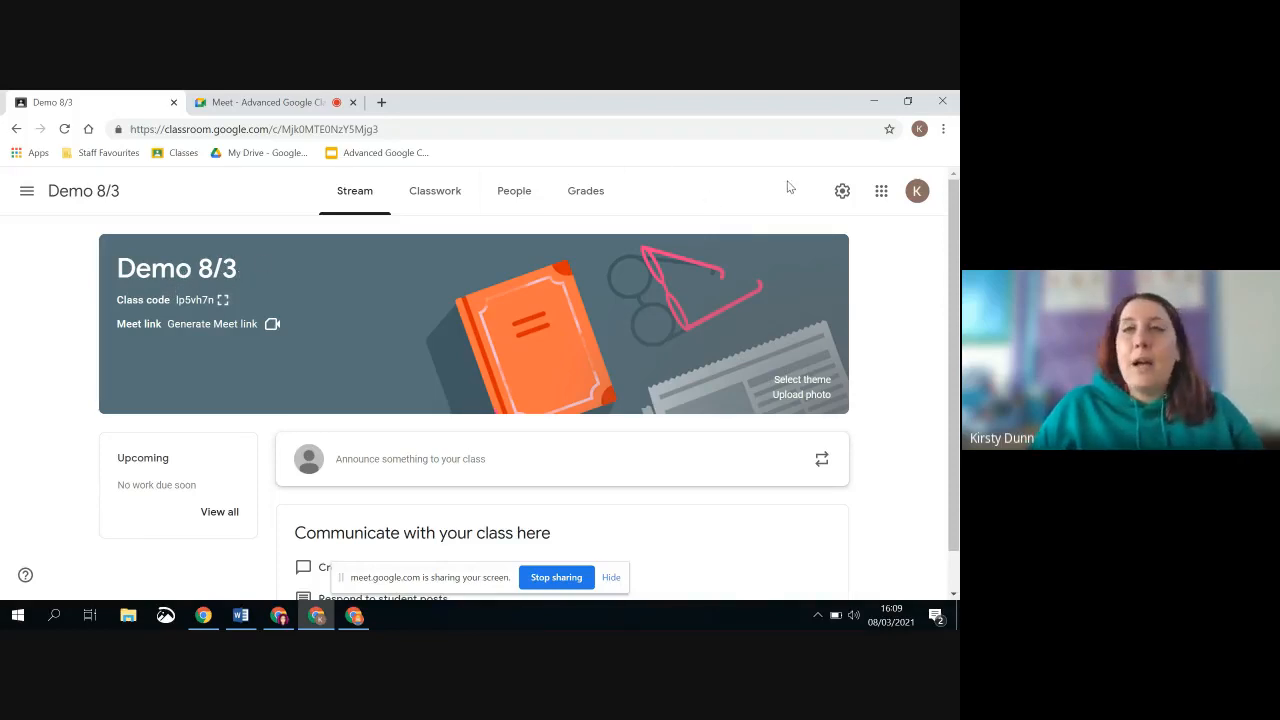
In the class settings, keep Stream at "Students can post and comment" and set Classwork on the stream to "Hide notifications"
{"action": "left_click", "coordinate": [841, 193]}
{"action": "scroll", "coordinate": [440, 363], "scroll_direction": "down", "scroll_amount": 3}
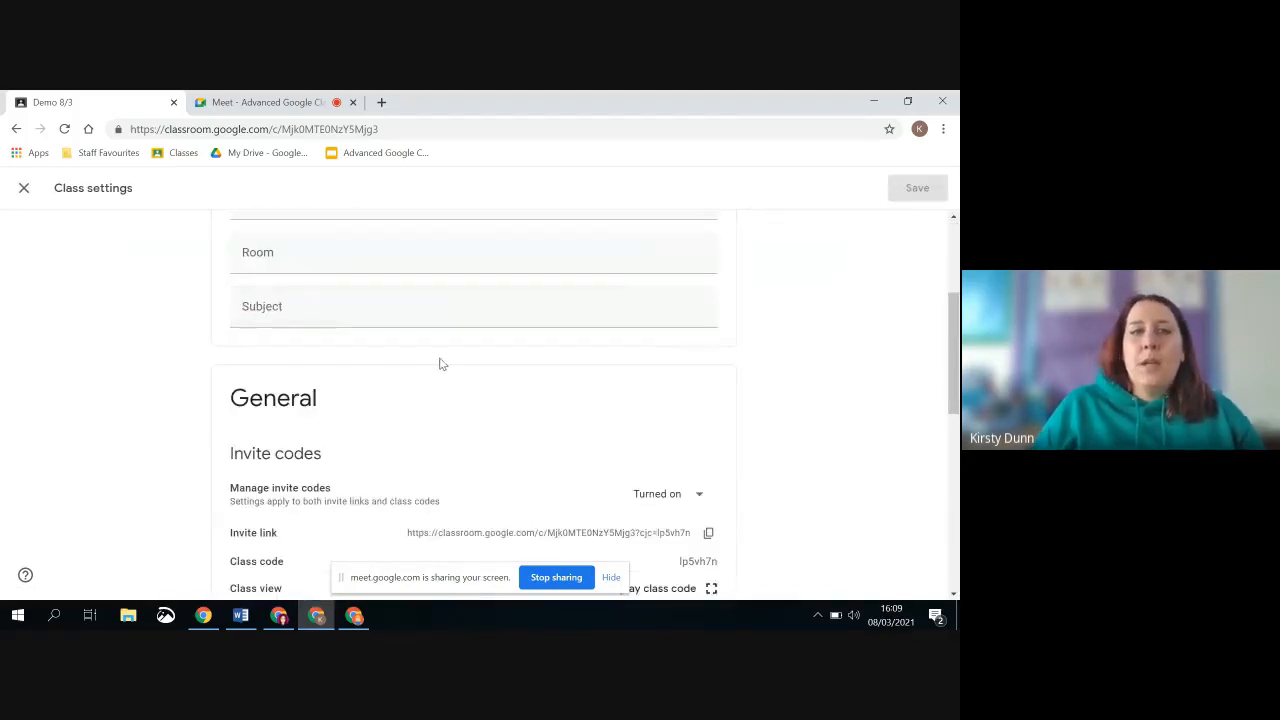
{"action": "scroll", "coordinate": [455, 355], "scroll_direction": "down", "scroll_amount": 5}
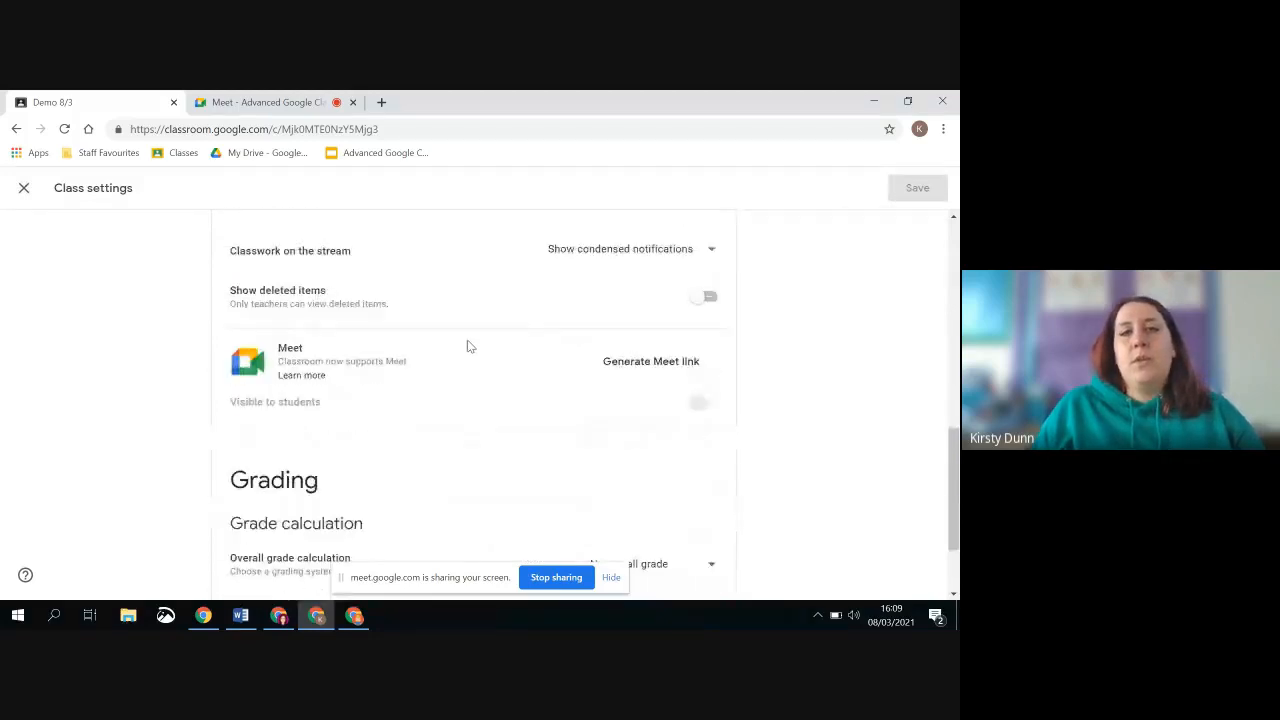
{"action": "scroll", "coordinate": [471, 332], "scroll_direction": "up", "scroll_amount": 3}
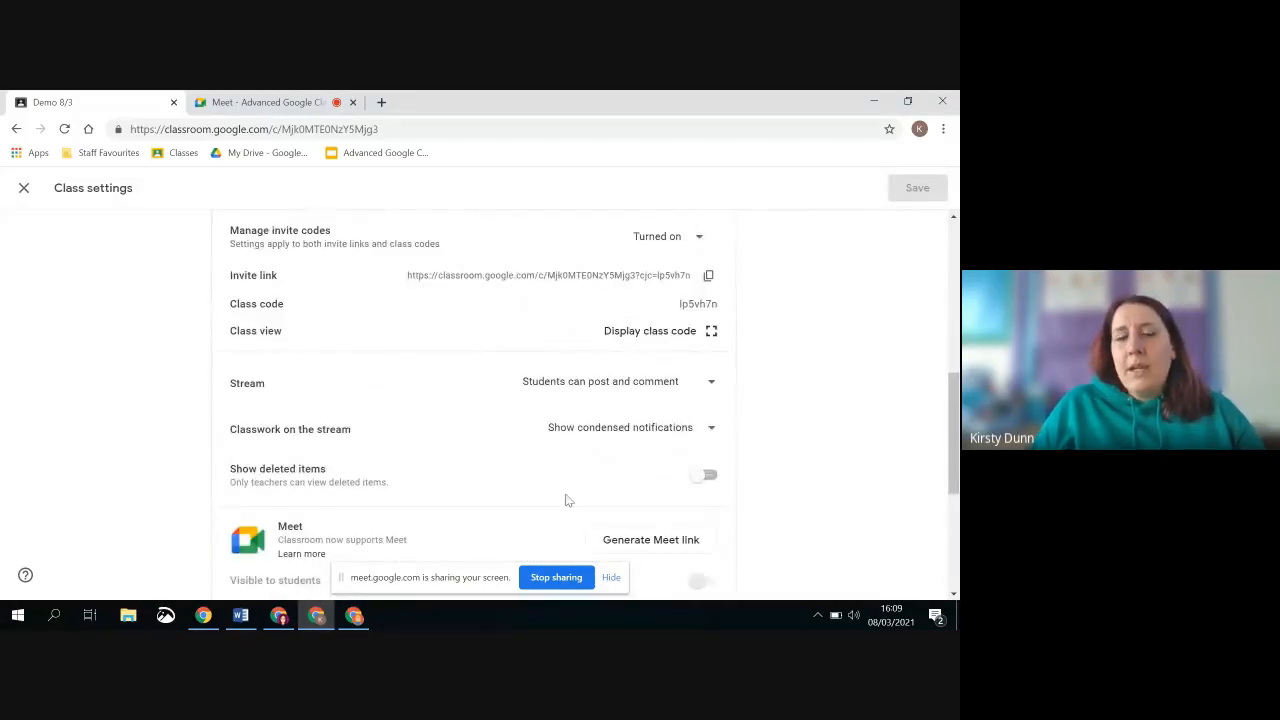
{"action": "left_click", "coordinate": [604, 390]}
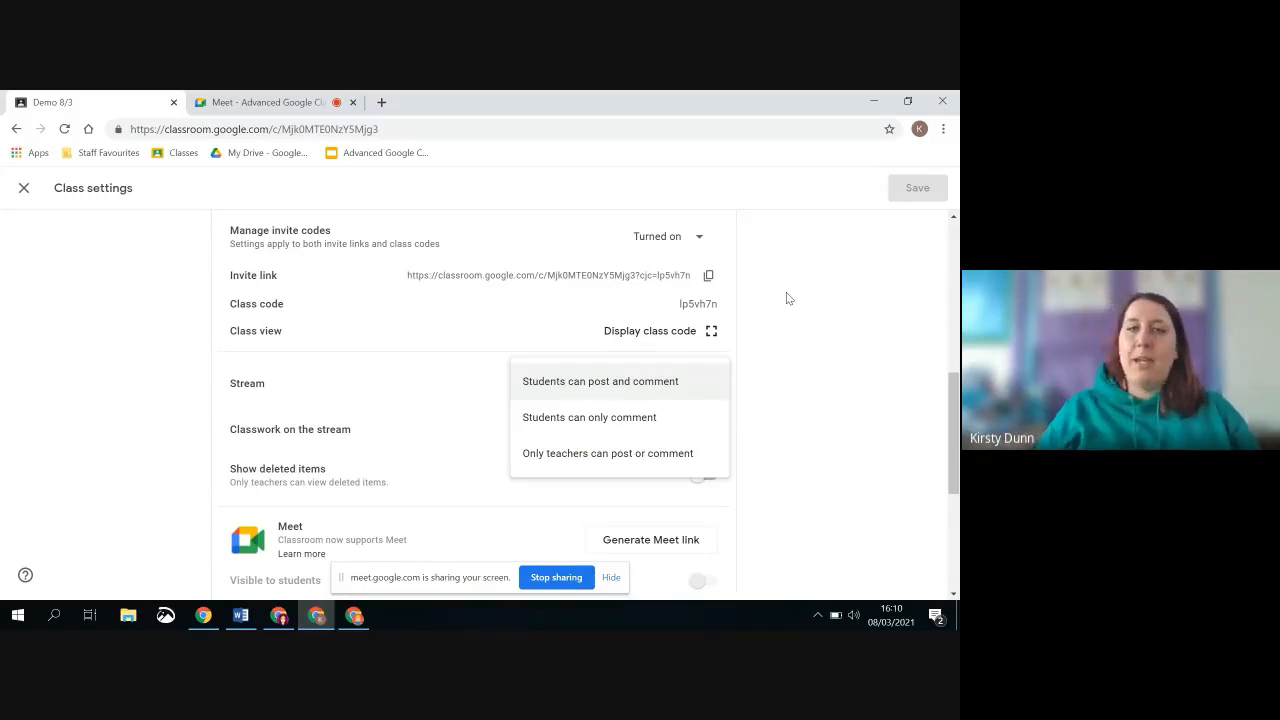
{"action": "left_click", "coordinate": [623, 388]}
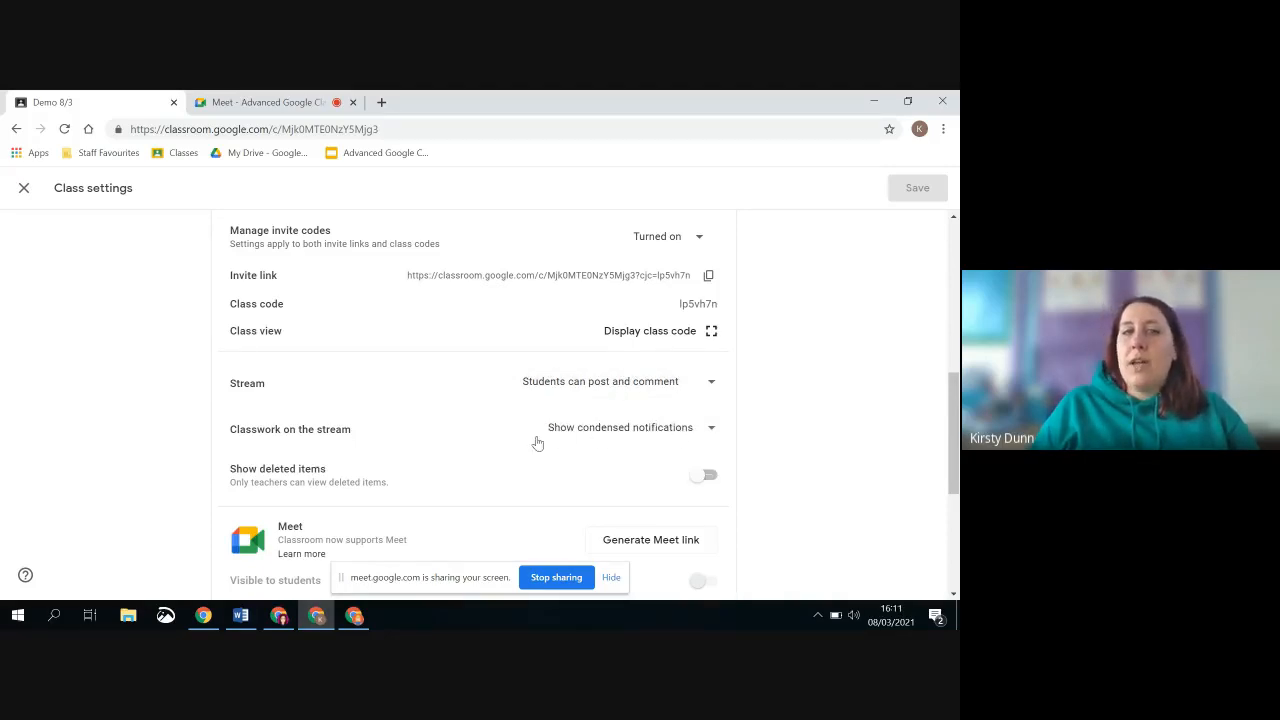
{"action": "left_click", "coordinate": [624, 431]}
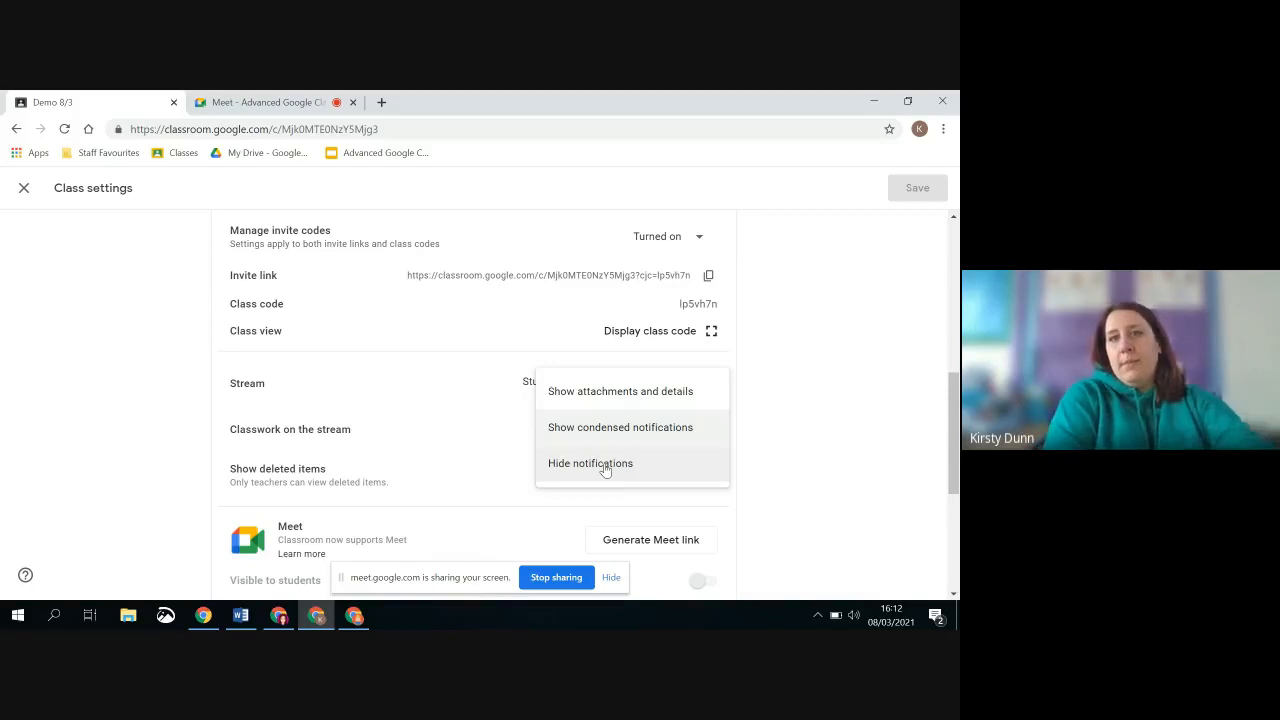
{"action": "left_click", "coordinate": [605, 465]}
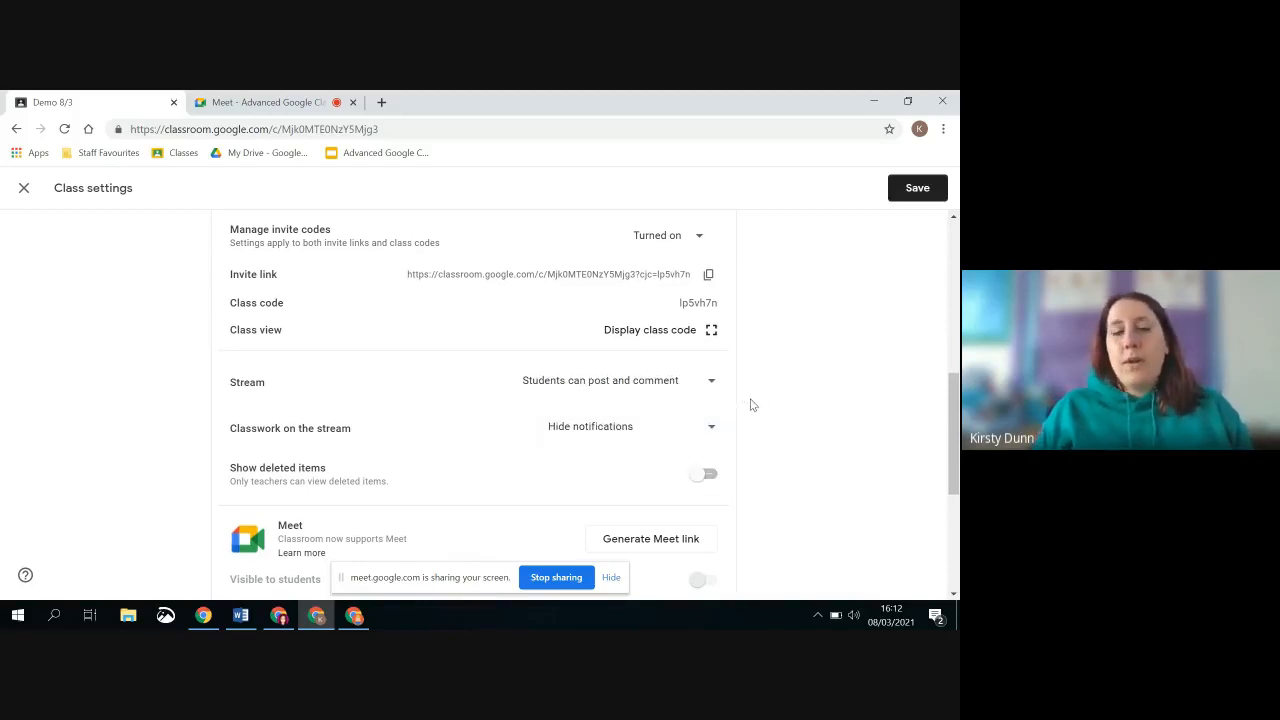
Generate a Meet link for the class, leave it visible to students, and save the class settings
{"action": "scroll", "coordinate": [458, 490], "scroll_direction": "down", "scroll_amount": 2}
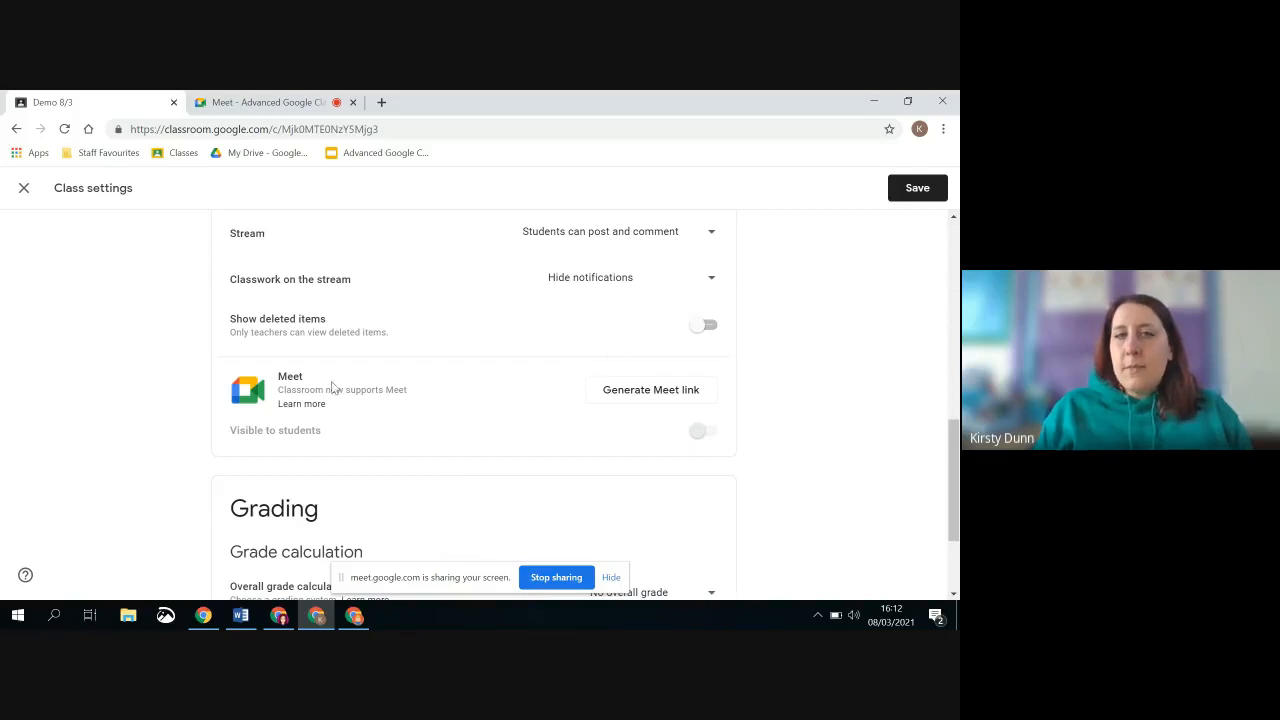
{"action": "left_click", "coordinate": [632, 395]}
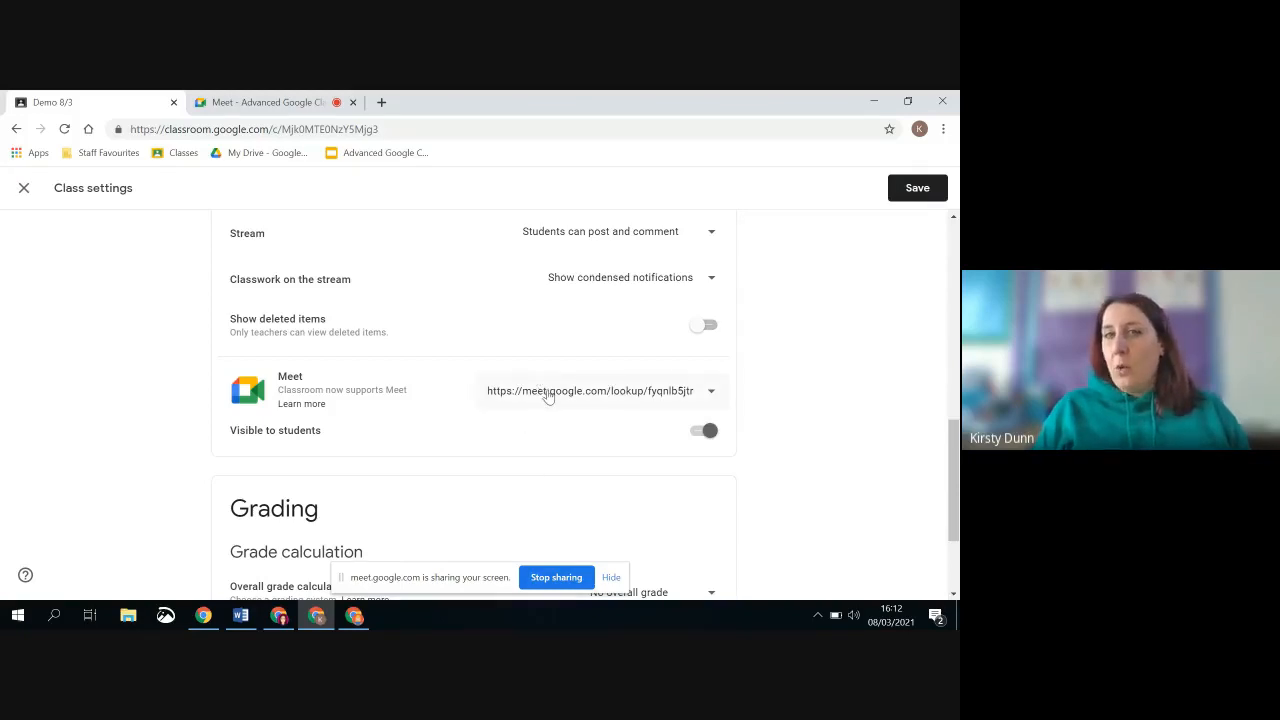
{"action": "left_click", "coordinate": [706, 434]}
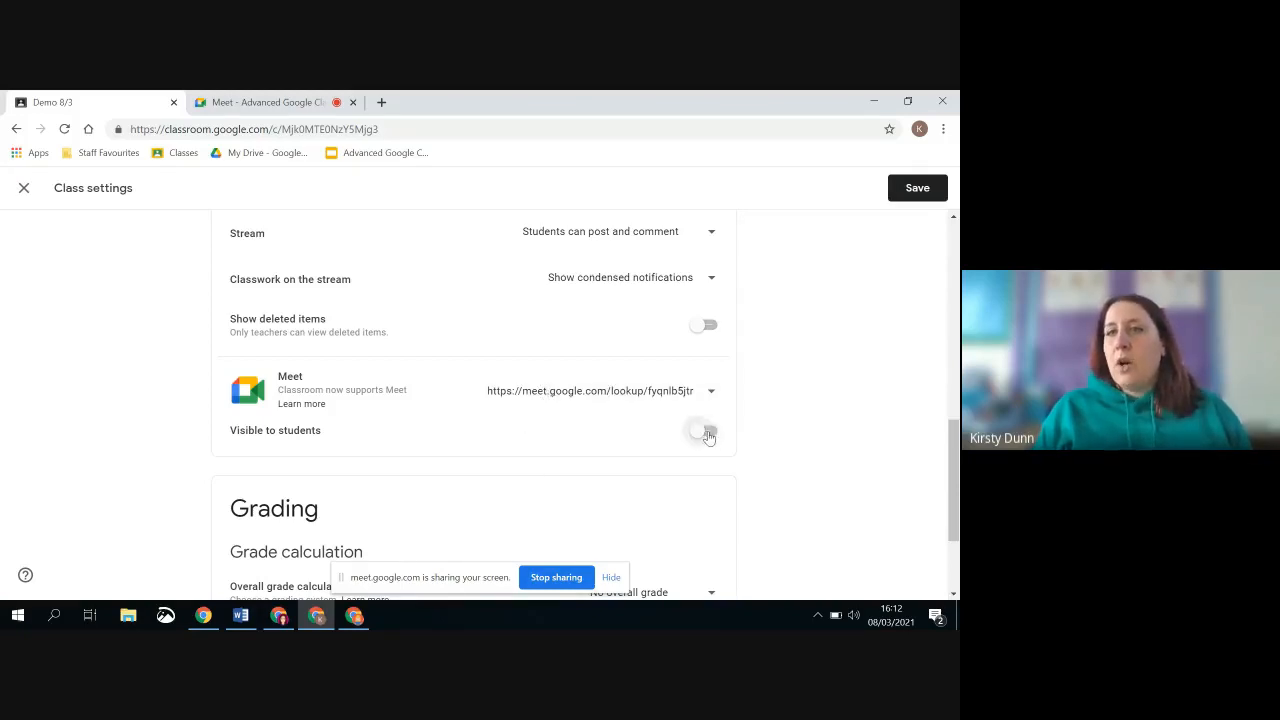
{"action": "left_click", "coordinate": [707, 434]}
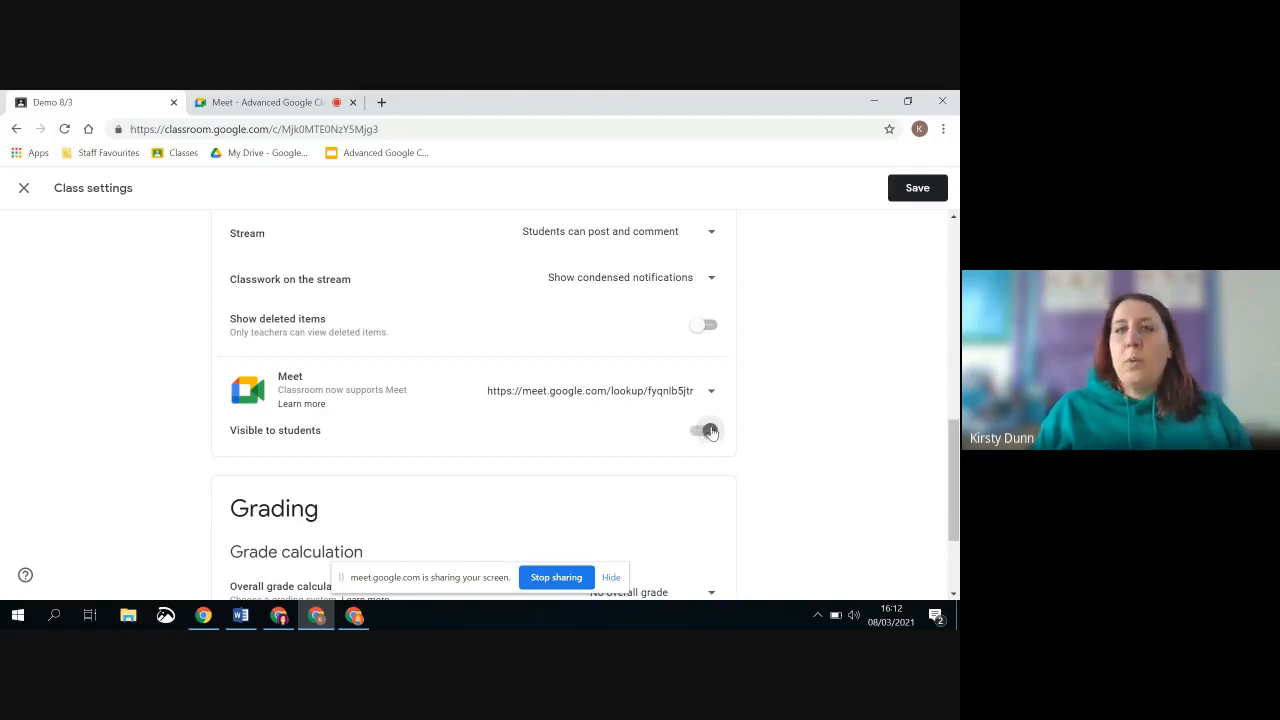
{"action": "left_click", "coordinate": [912, 190]}
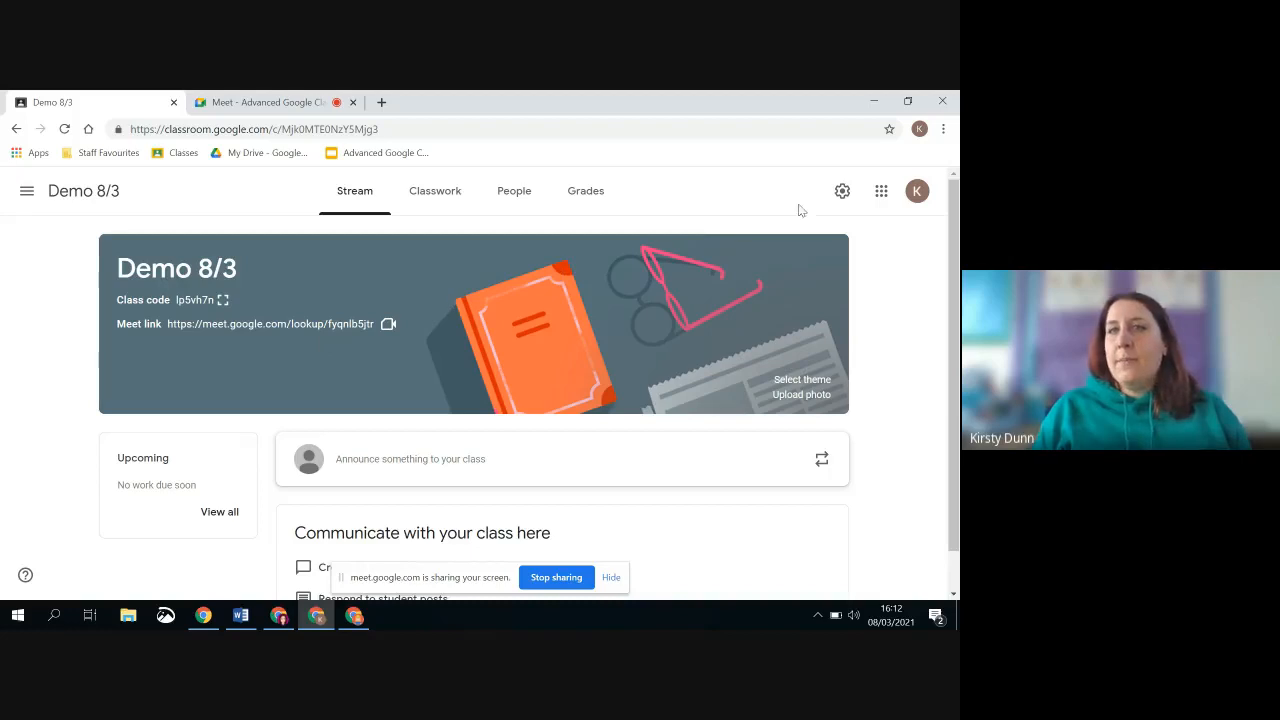
Reopen the class settings, turn off the Meet link's visibility to students, and reset the link
{"action": "left_click", "coordinate": [842, 191]}
{"action": "scroll", "coordinate": [618, 363], "scroll_direction": "down", "scroll_amount": 7}
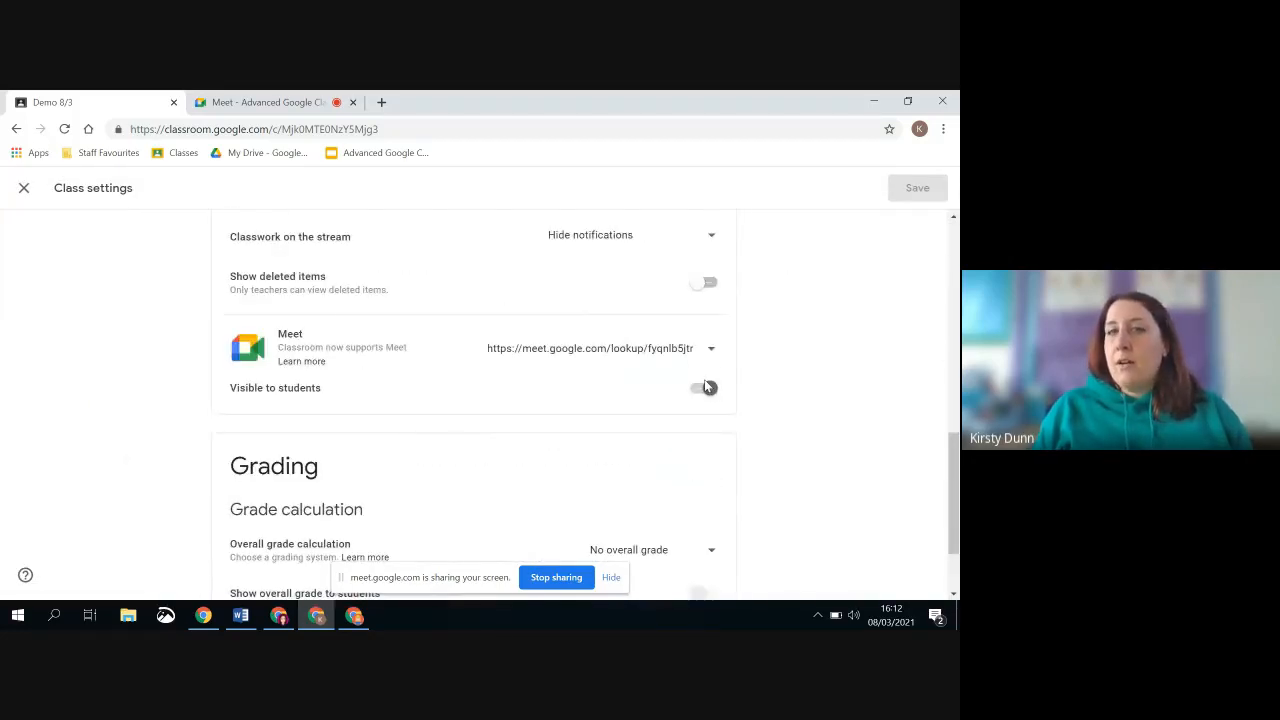
{"action": "left_click", "coordinate": [706, 388]}
{"action": "left_click", "coordinate": [697, 362]}
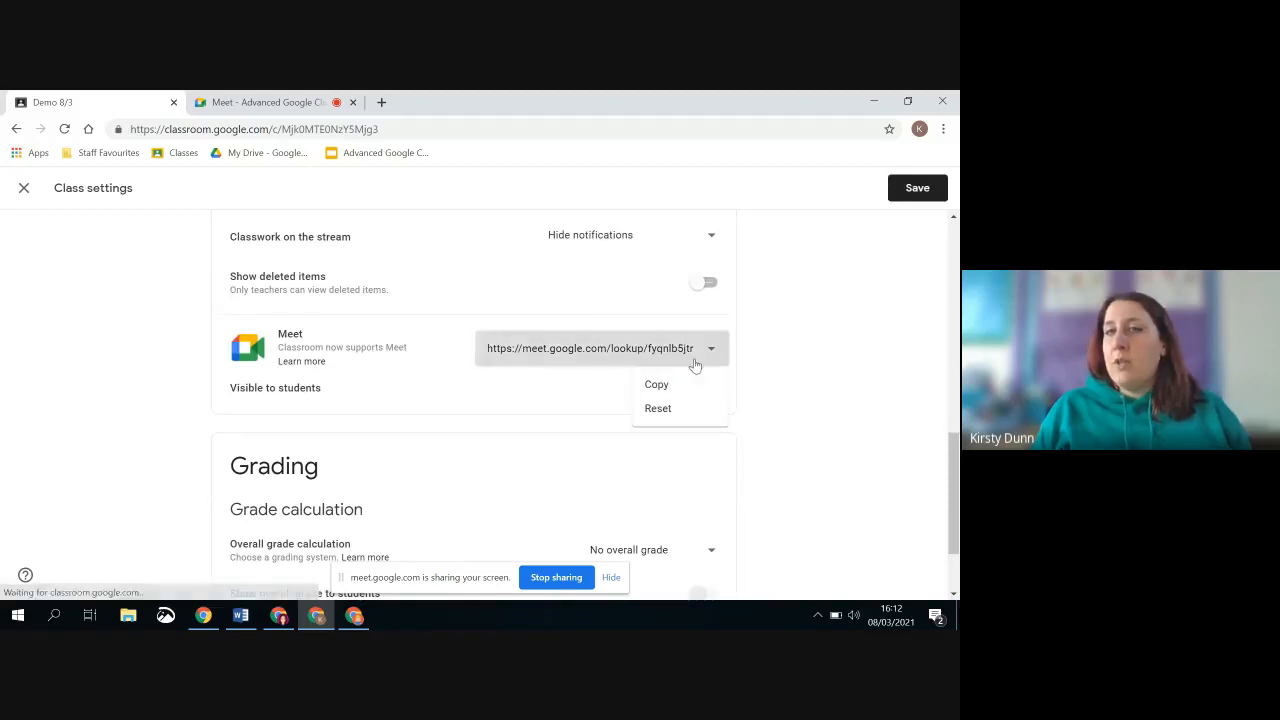
{"action": "left_click", "coordinate": [677, 408]}
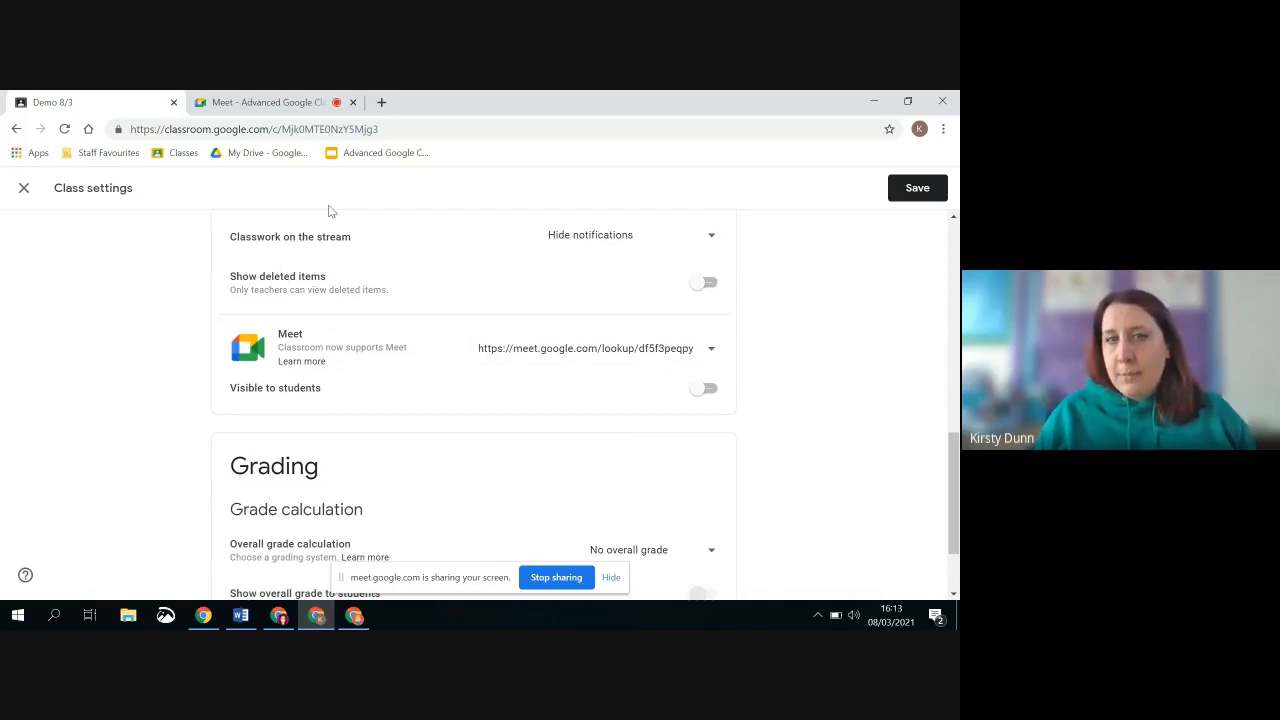
Review the grading and invite code settings, including the full-screen display of the class code
{"action": "scroll", "coordinate": [245, 305], "scroll_direction": "down", "scroll_amount": 1}
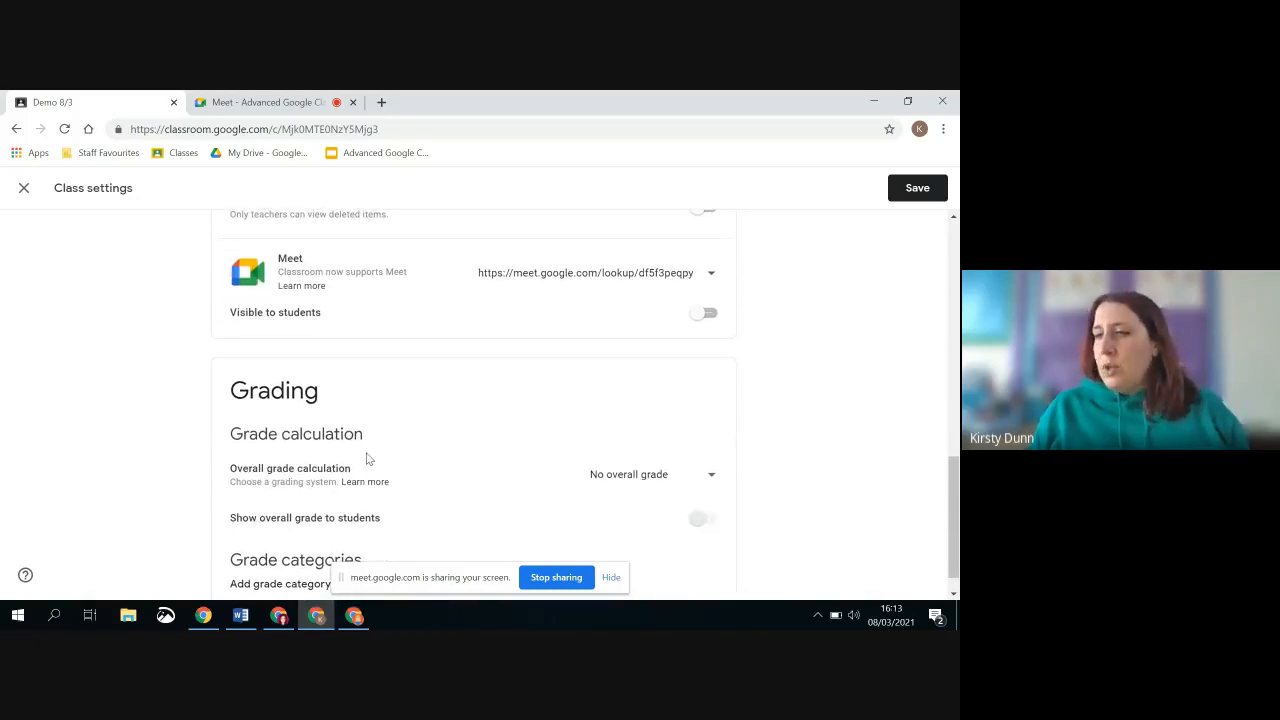
{"action": "scroll", "coordinate": [366, 458], "scroll_direction": "down", "scroll_amount": 1}
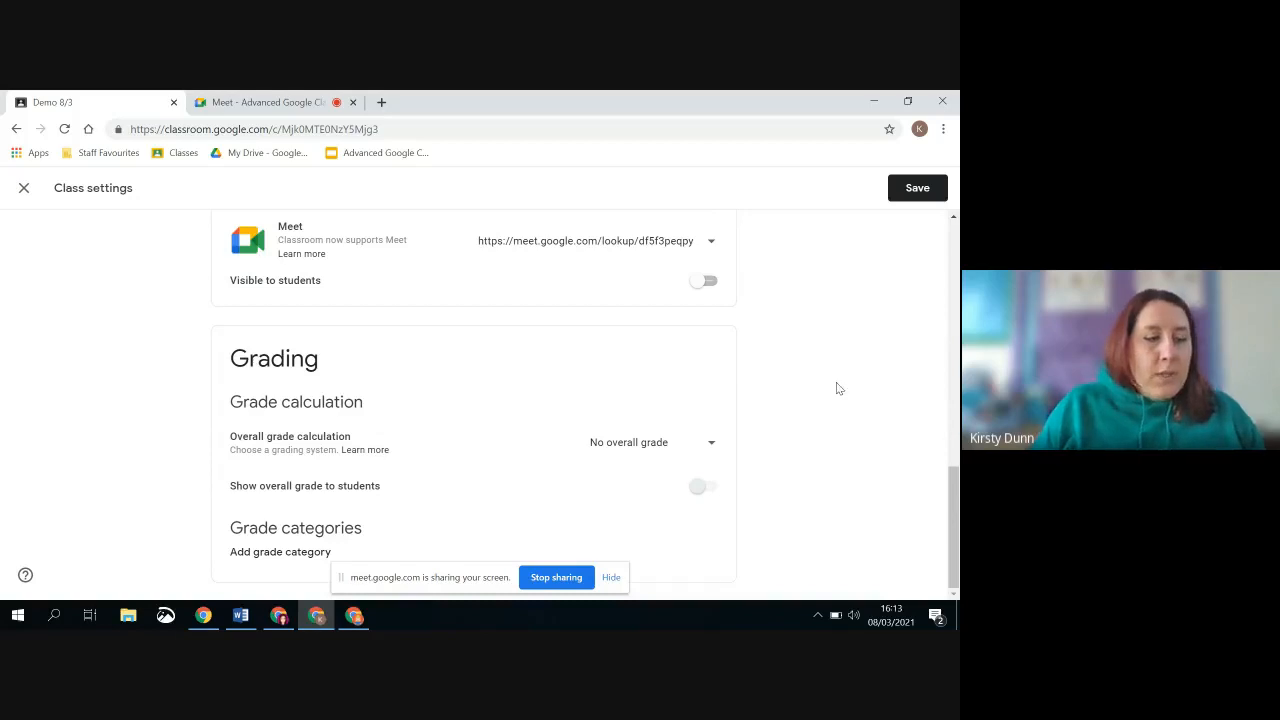
{"action": "scroll", "coordinate": [831, 340], "scroll_direction": "up", "scroll_amount": 3}
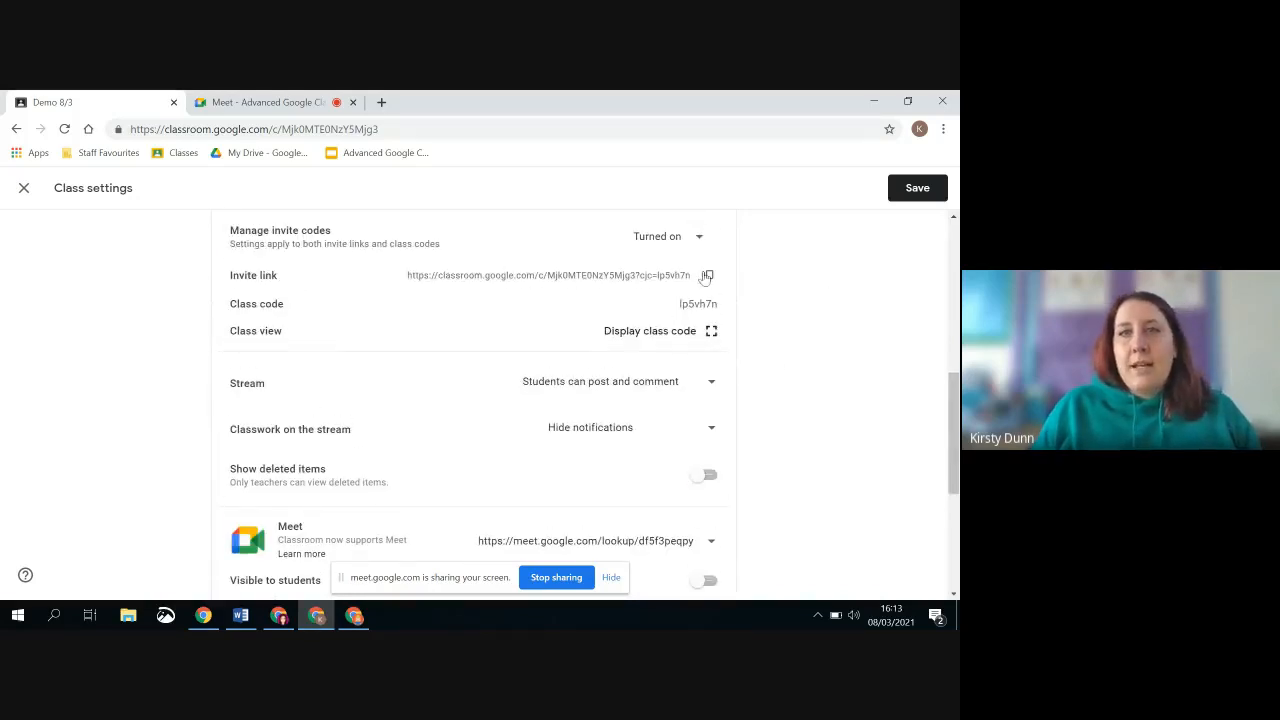
{"action": "scroll", "coordinate": [699, 358], "scroll_direction": "up", "scroll_amount": 2}
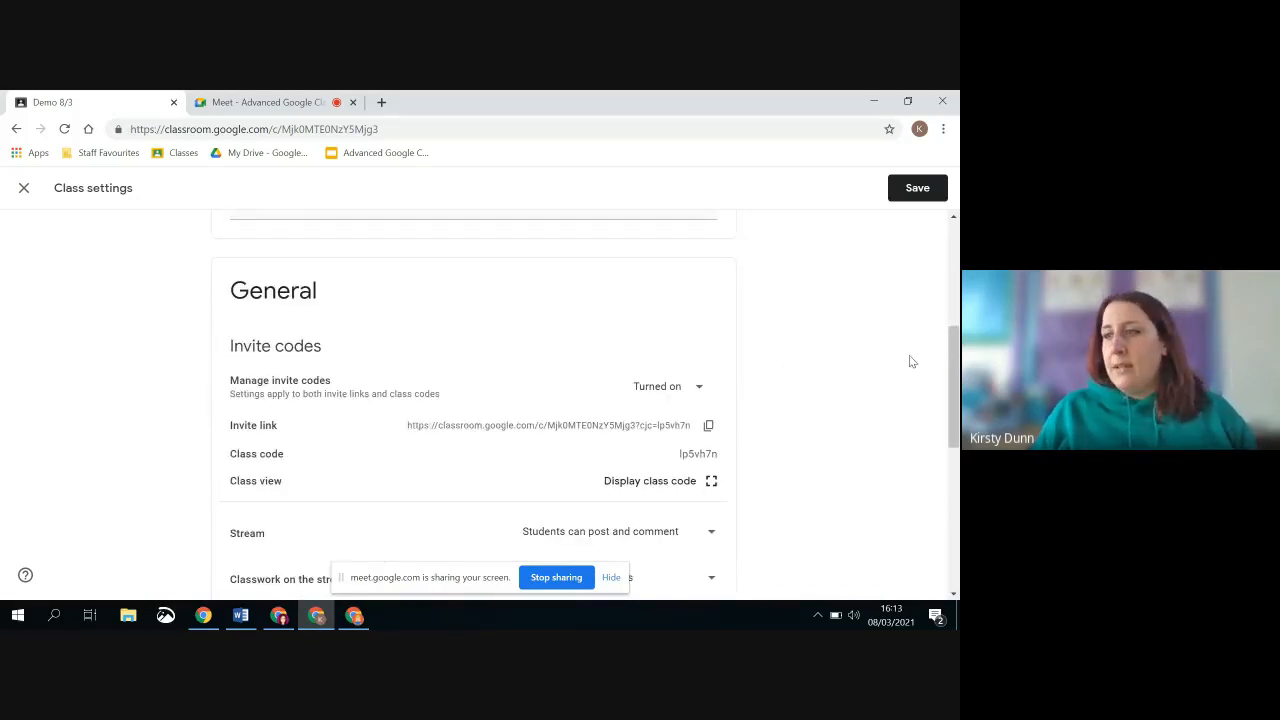
{"action": "scroll", "coordinate": [833, 297], "scroll_direction": "down", "scroll_amount": 1}
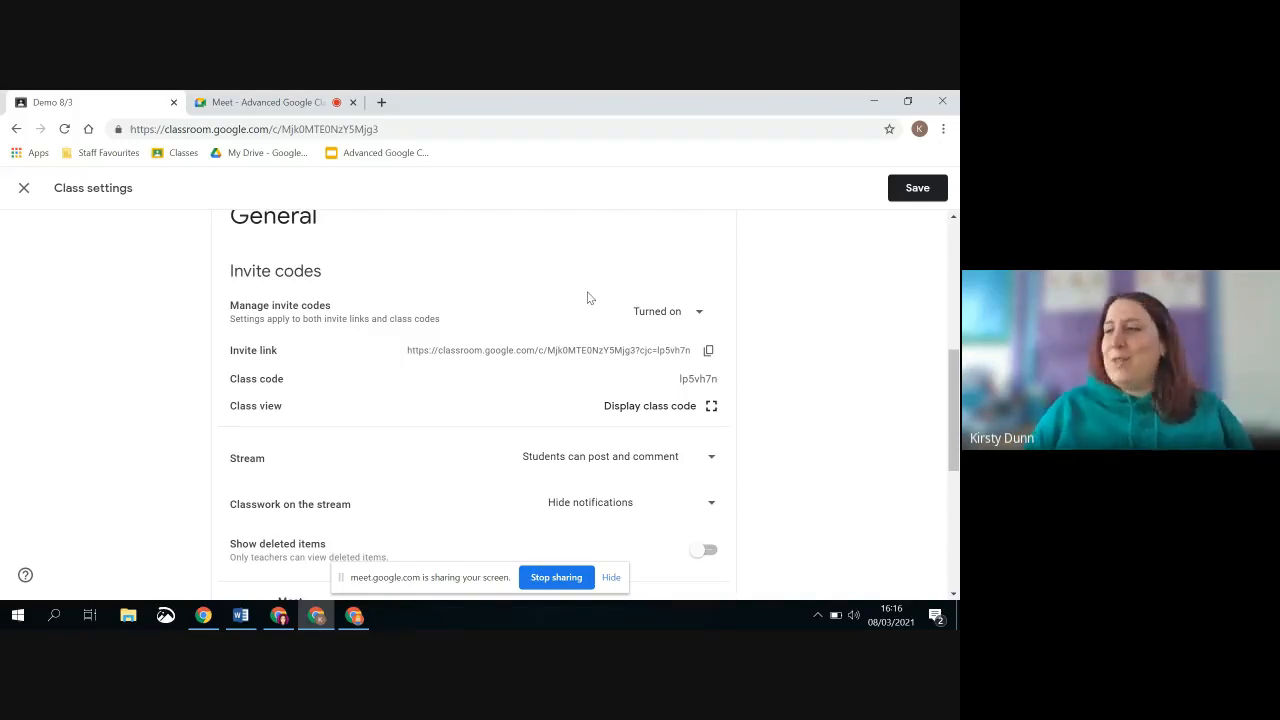
{"action": "left_click", "coordinate": [712, 410]}
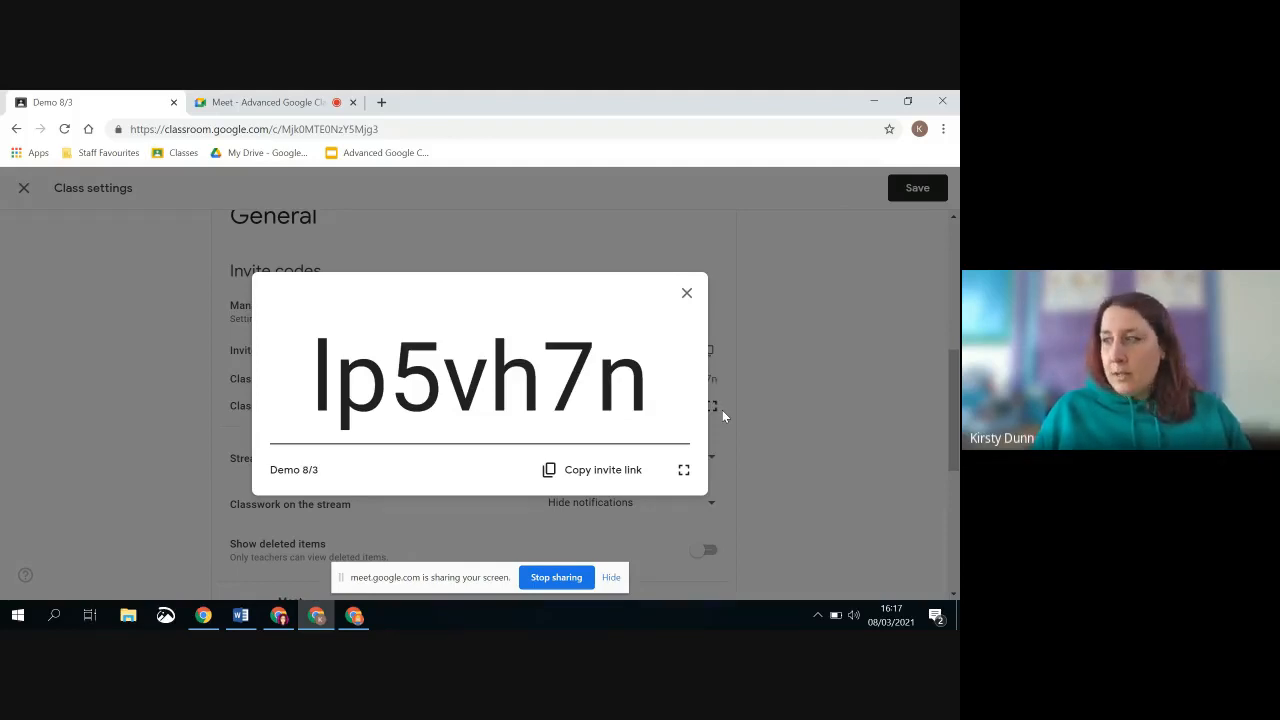
{"action": "left_click", "coordinate": [684, 472]}
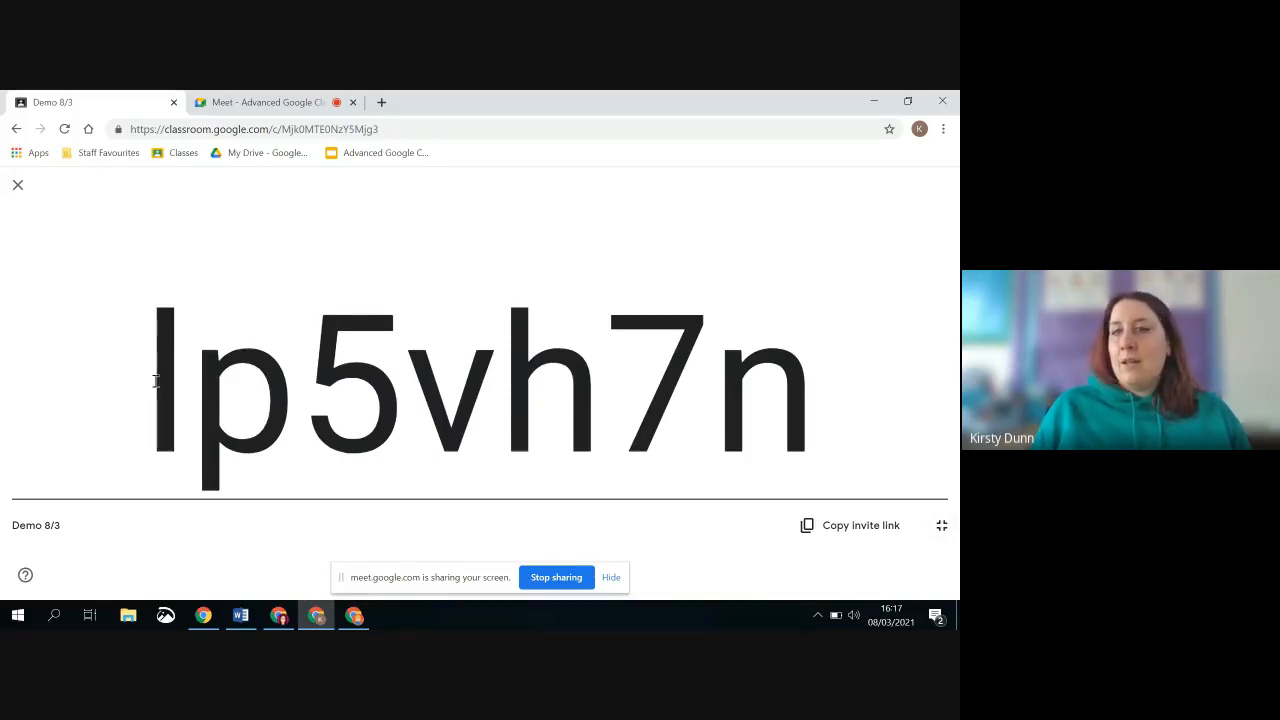
{"action": "left_click", "coordinate": [18, 188]}
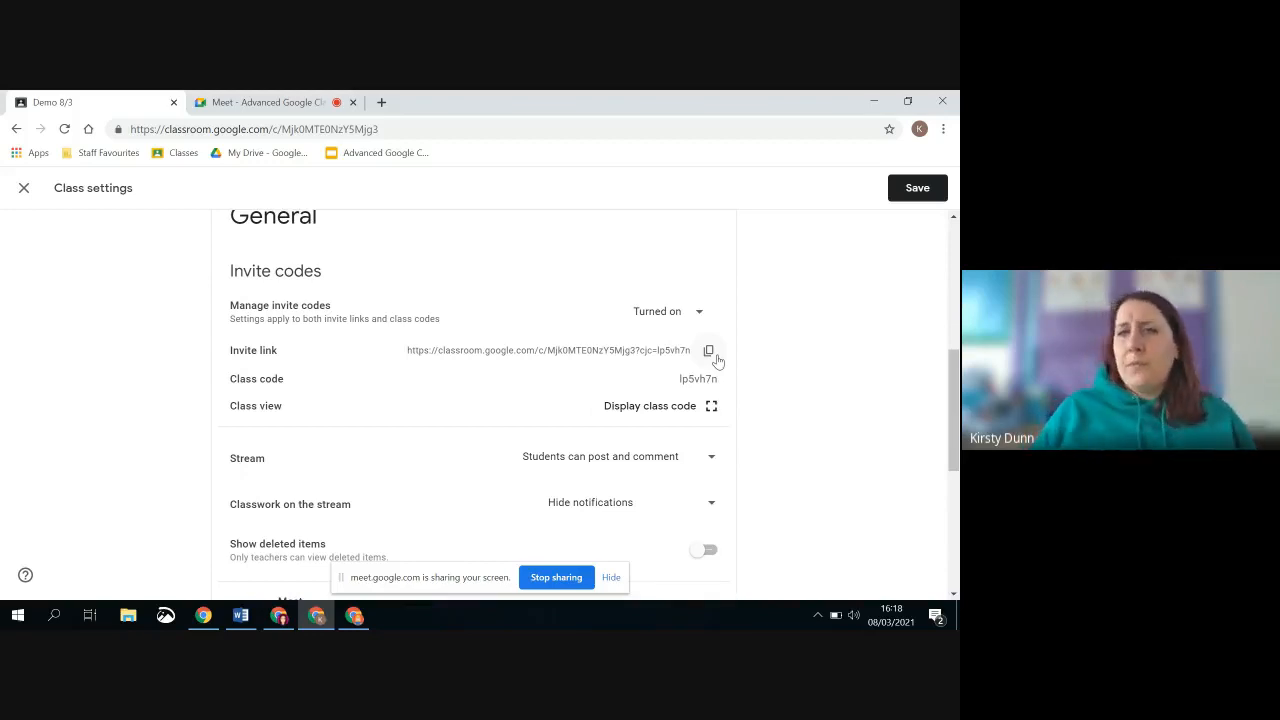
Save the class settings and open the list of people in the class
{"action": "left_click", "coordinate": [920, 188]}
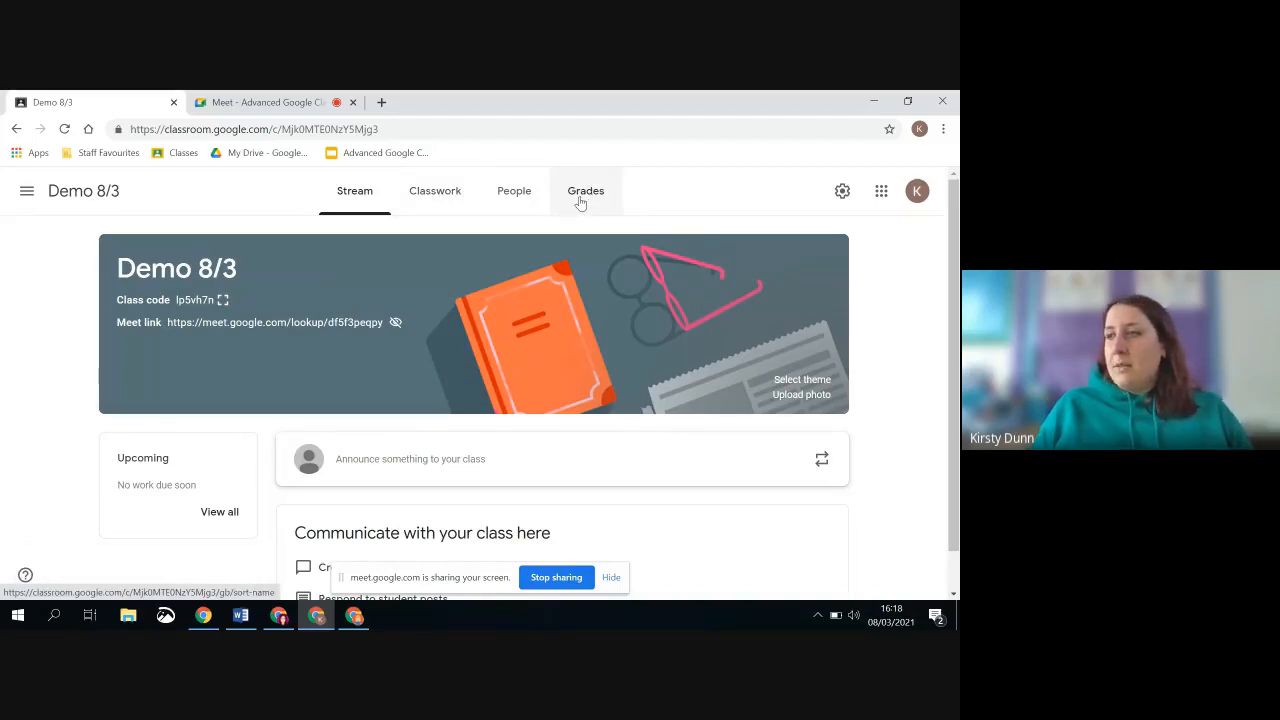
{"action": "left_click", "coordinate": [515, 196]}
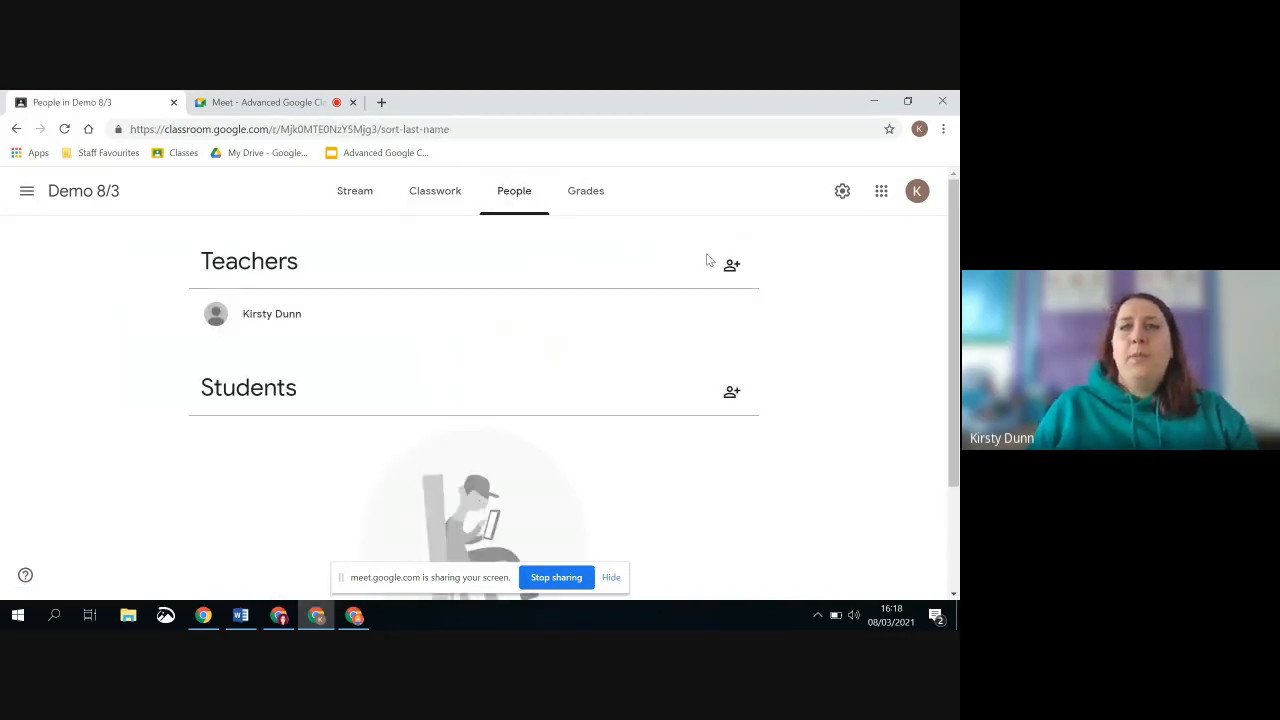
{"action": "left_click", "coordinate": [732, 264]}
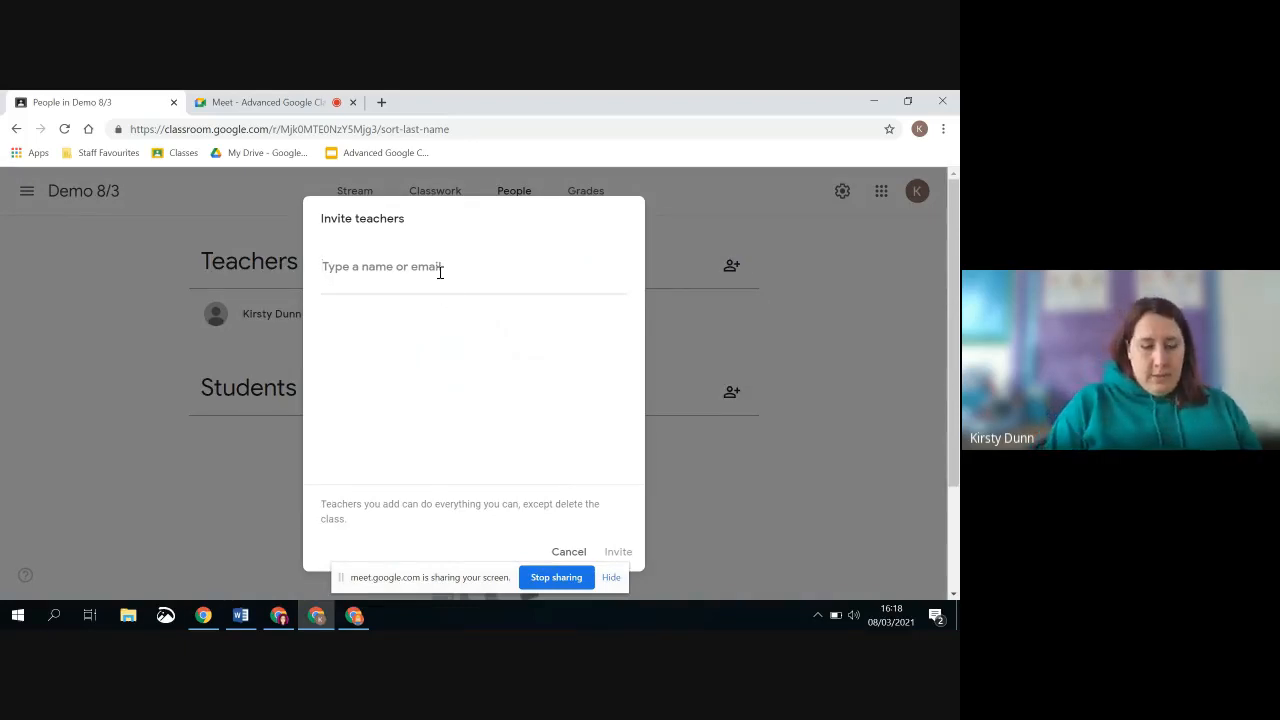
{"action": "type", "text": "eil"}
{"action": "left_click", "coordinate": [423, 335]}
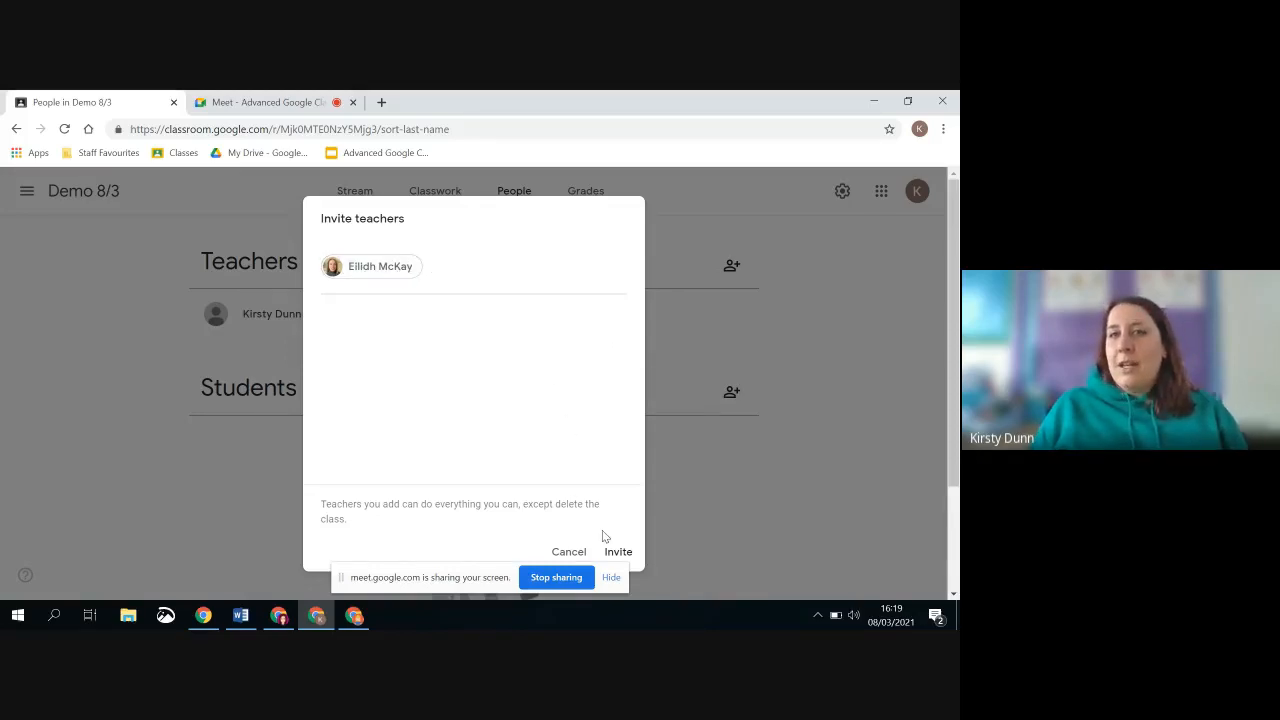
{"action": "left_click", "coordinate": [566, 552]}
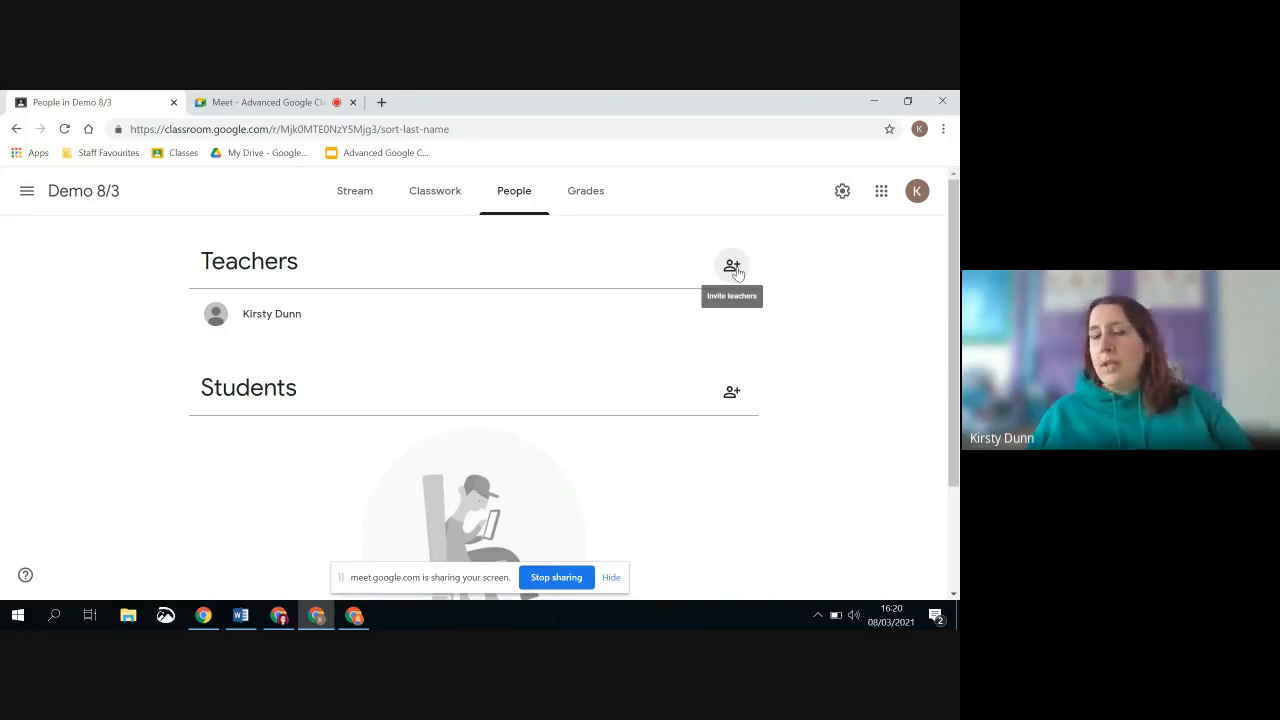
Invite Student 1 to the Demo 8/3 class by searching for "student"
{"action": "left_click", "coordinate": [732, 392]}
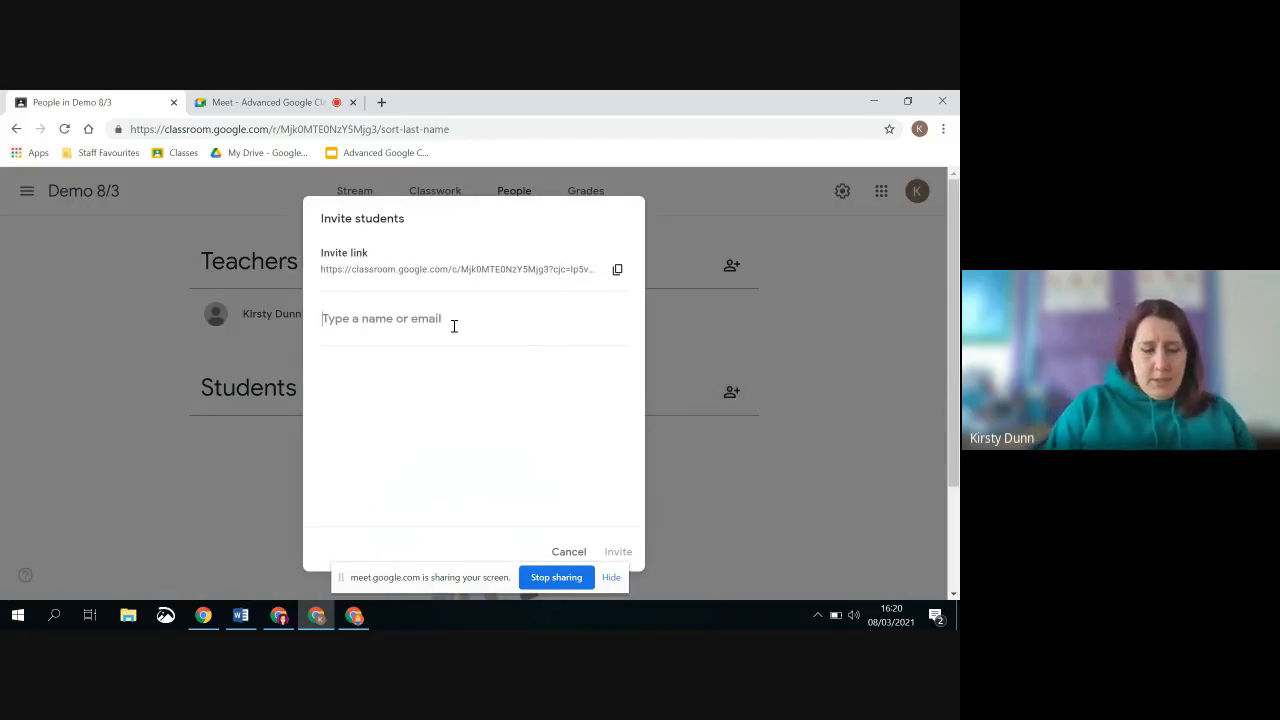
{"action": "type", "text": "stu"}
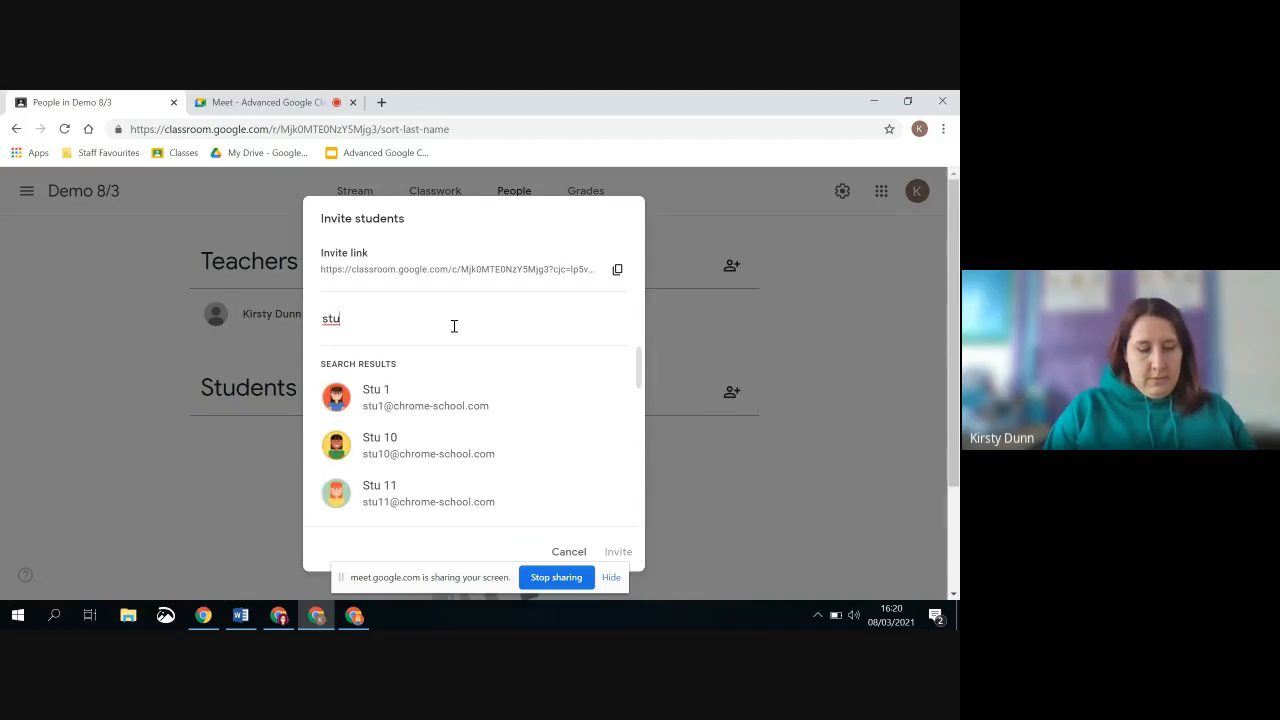
{"action": "type", "text": "dent"}
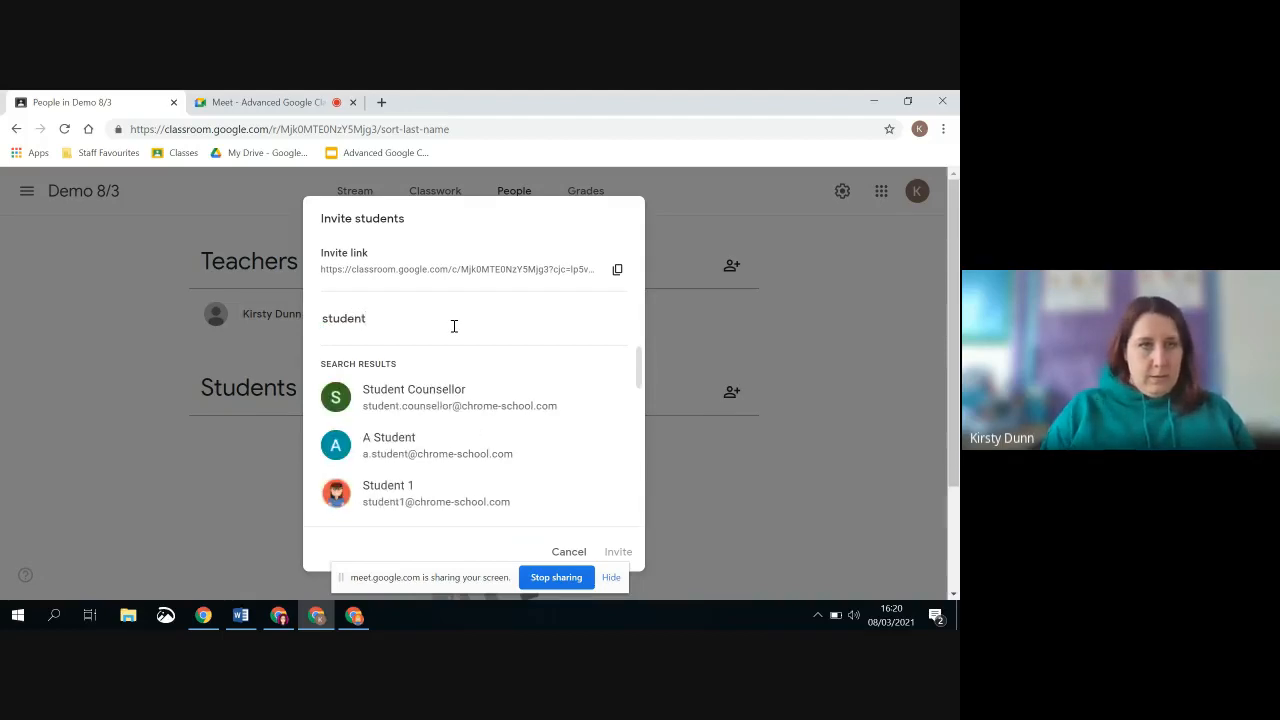
{"action": "left_click", "coordinate": [403, 491]}
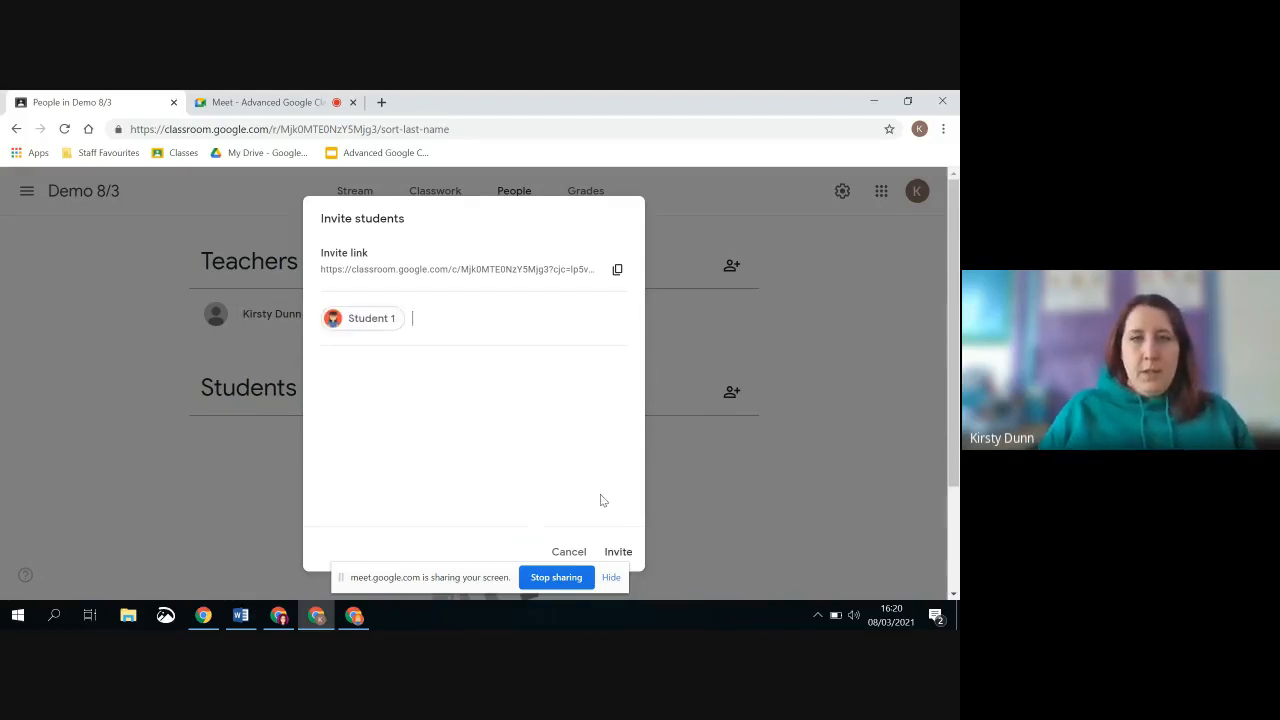
{"action": "left_click", "coordinate": [618, 552]}
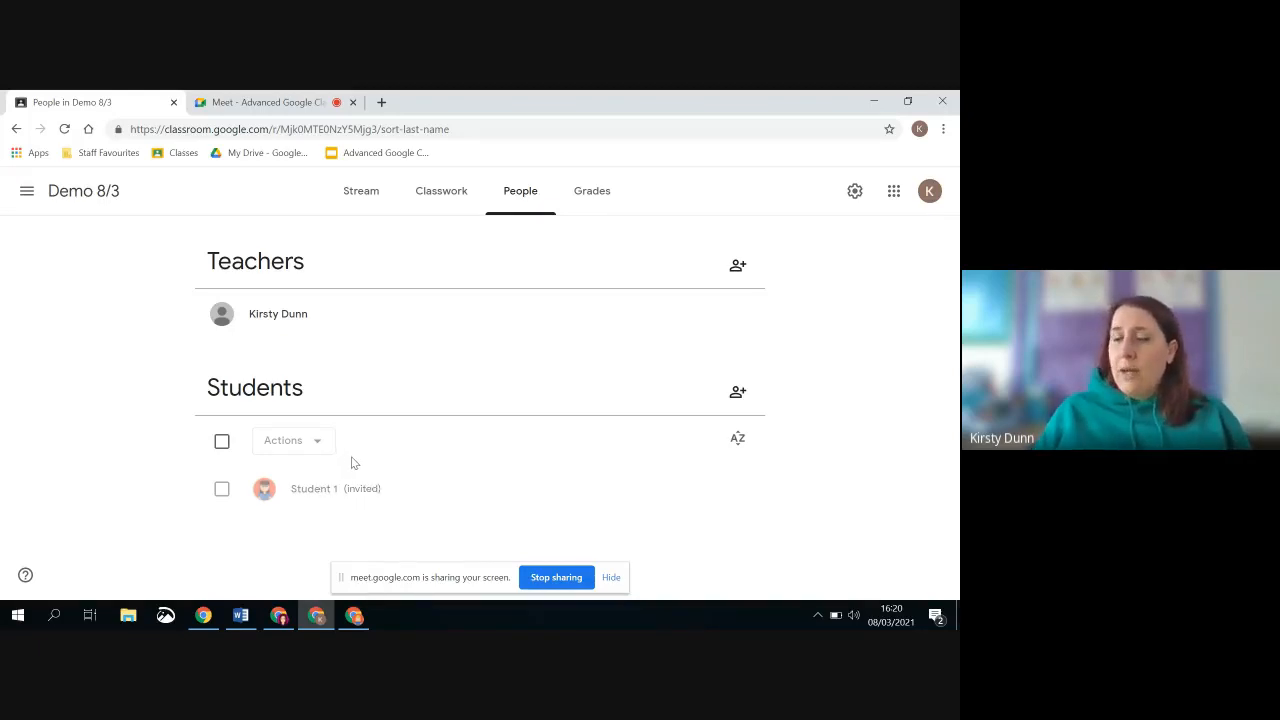
Invite Student 2 to the Demo 8/3 class by searching for "student 2"
{"action": "left_click", "coordinate": [741, 398]}
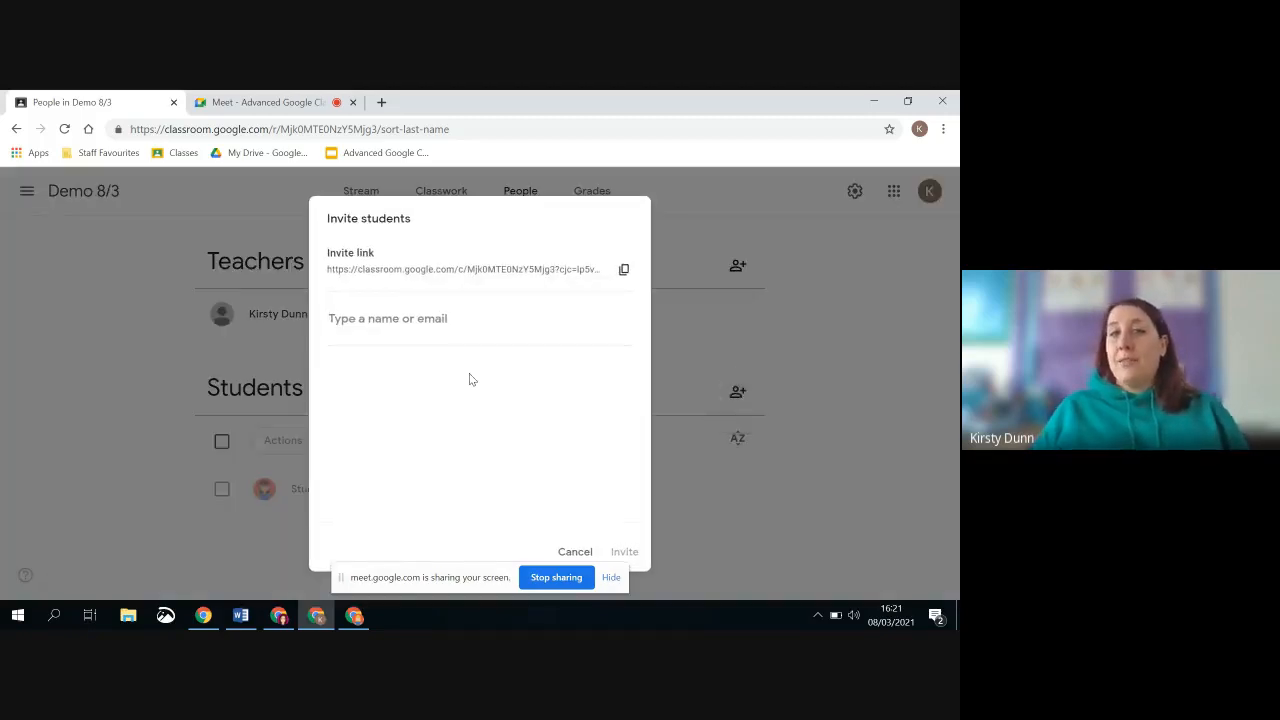
{"action": "type", "text": "stud"}
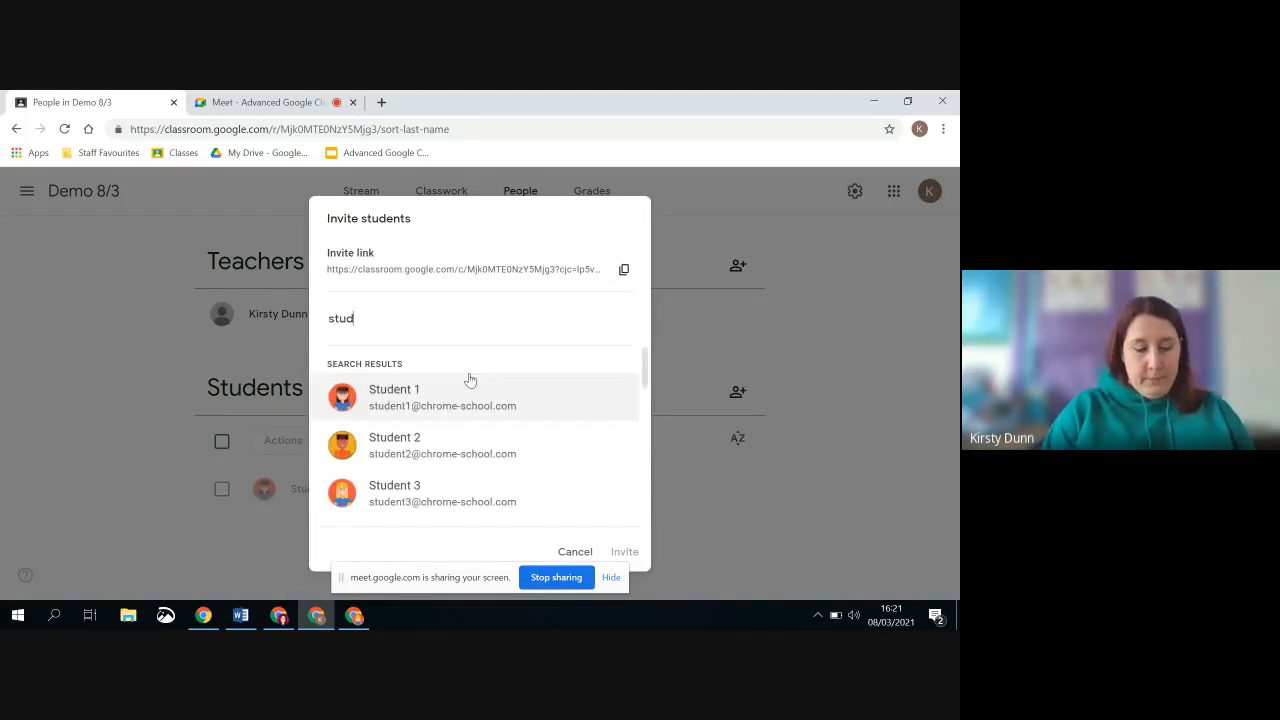
{"action": "type", "text": "ent 2"}
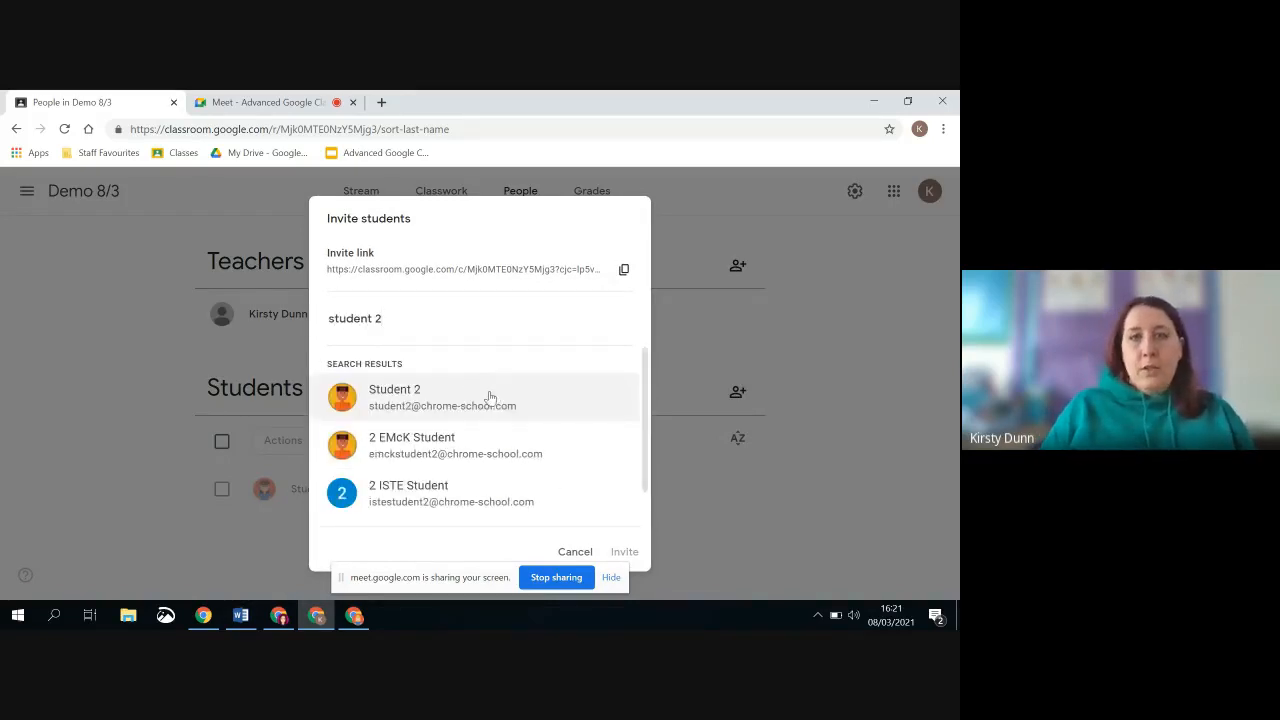
{"action": "left_click", "coordinate": [488, 397]}
{"action": "left_click", "coordinate": [625, 552]}
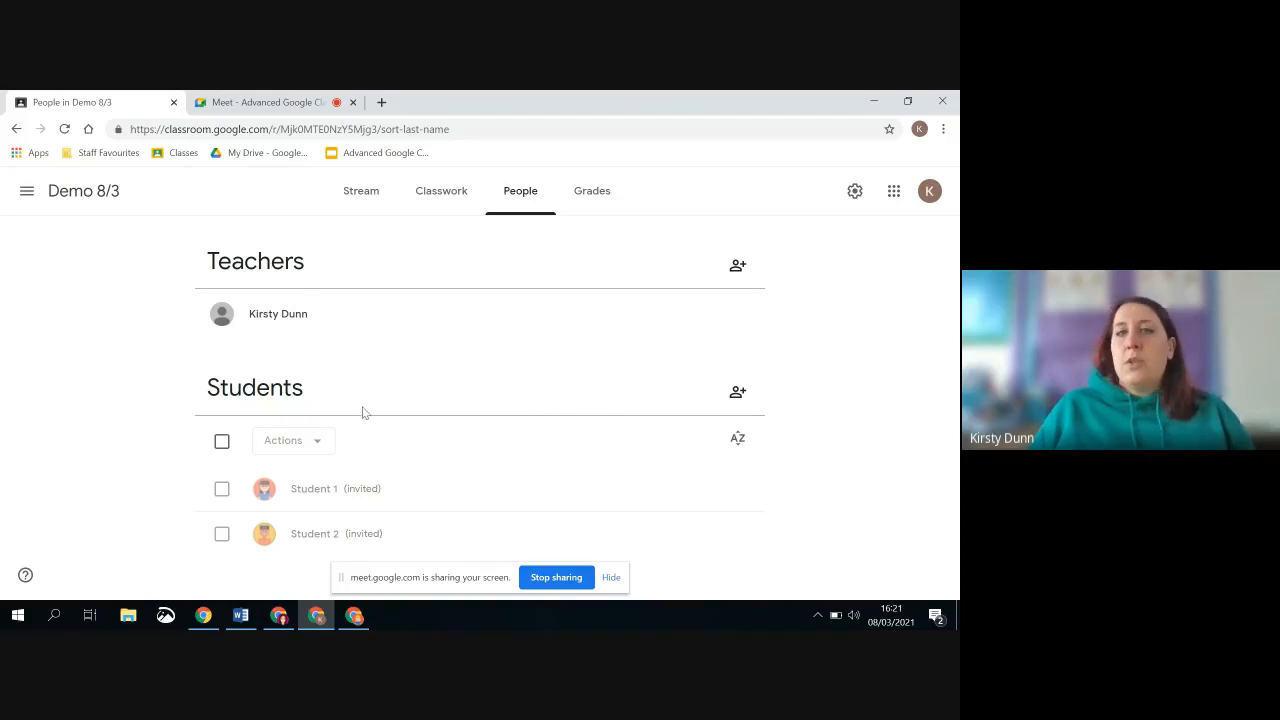
Check the refreshed class list in the student's browser window and open the [East Lothian] Go Deeper with Google Classroom class
{"action": "left_click", "coordinate": [354, 615]}
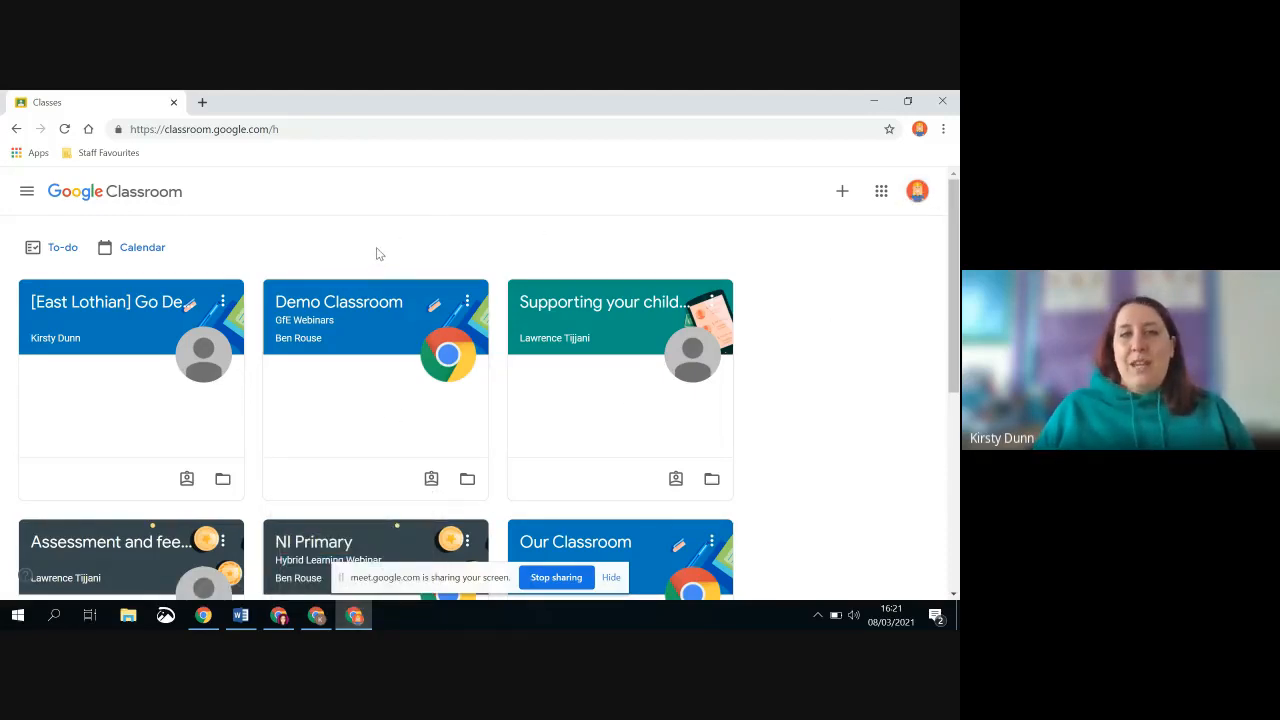
{"action": "left_click", "coordinate": [64, 129]}
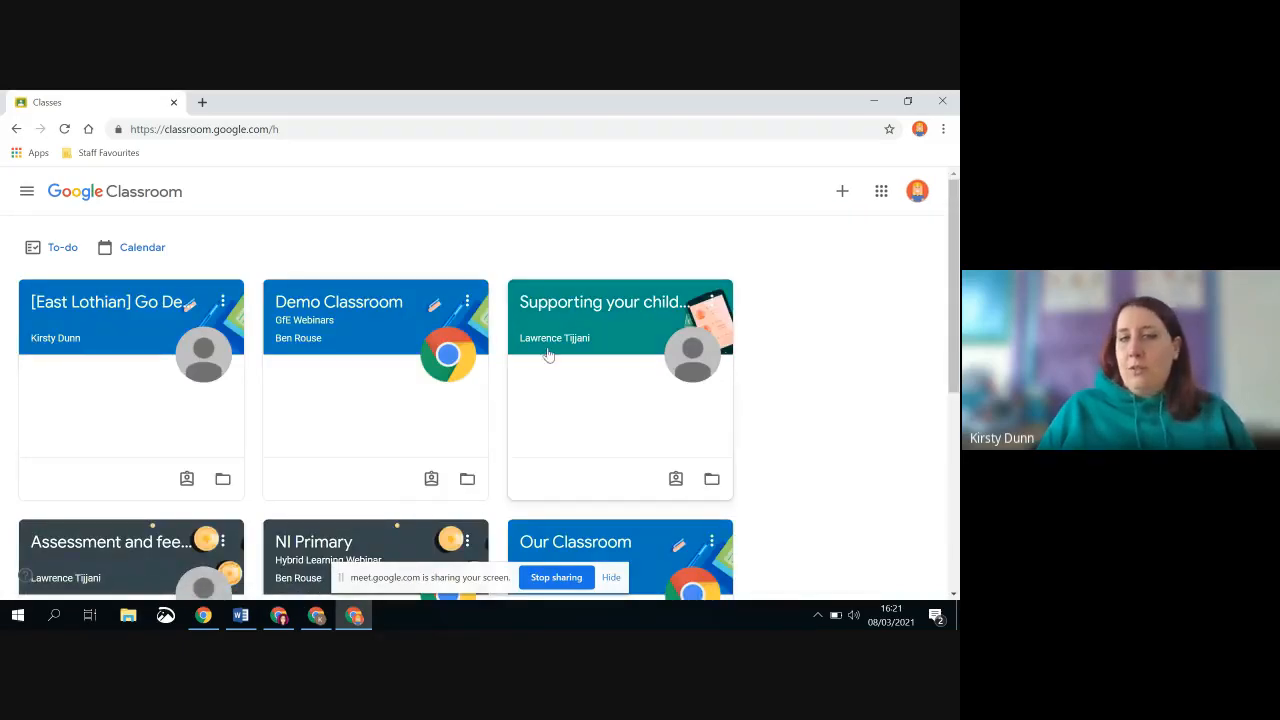
{"action": "left_click", "coordinate": [316, 615]}
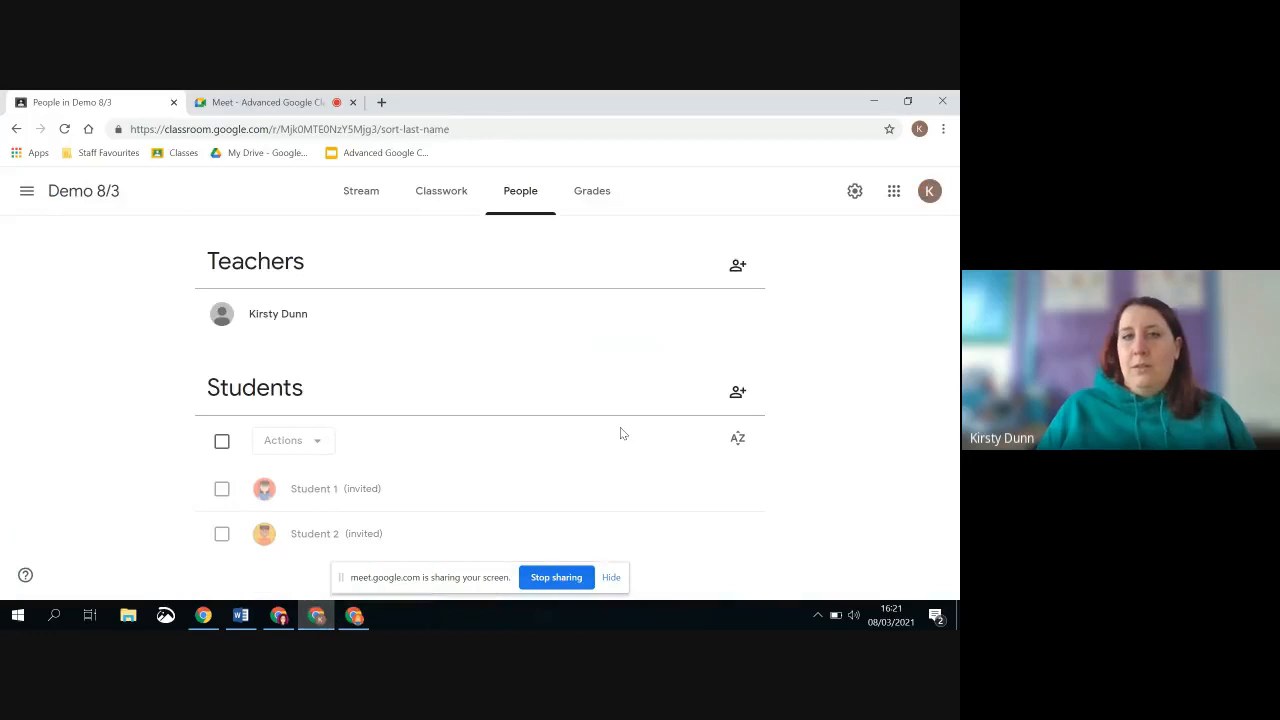
{"action": "left_click", "coordinate": [354, 615]}
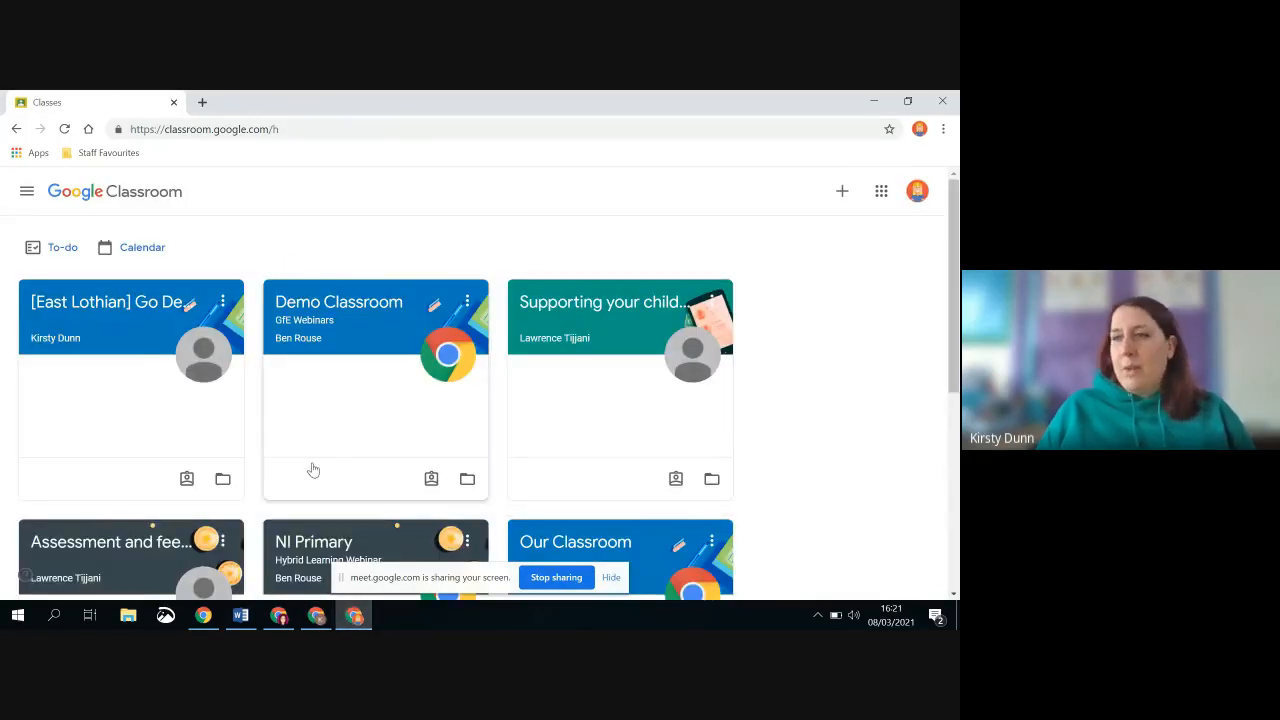
{"action": "scroll", "coordinate": [294, 320], "scroll_direction": "down", "scroll_amount": 3}
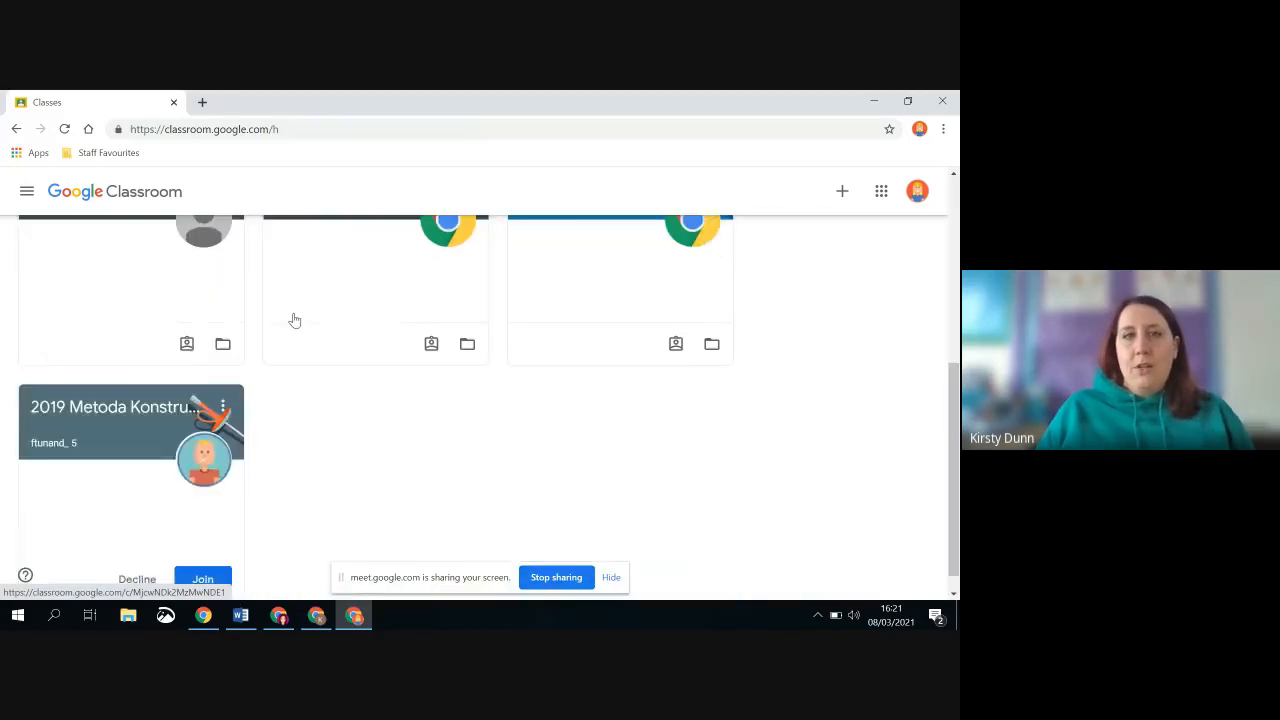
{"action": "scroll", "coordinate": [294, 320], "scroll_direction": "up", "scroll_amount": 3}
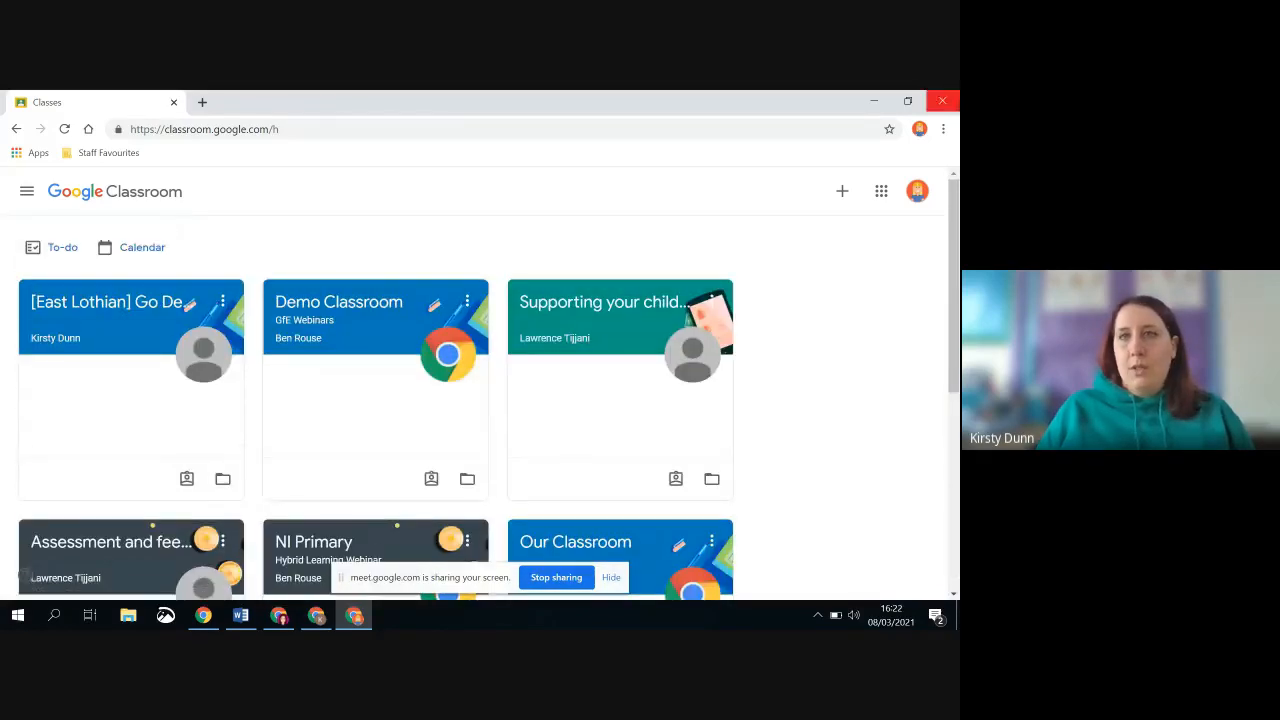
{"action": "left_click", "coordinate": [64, 129]}
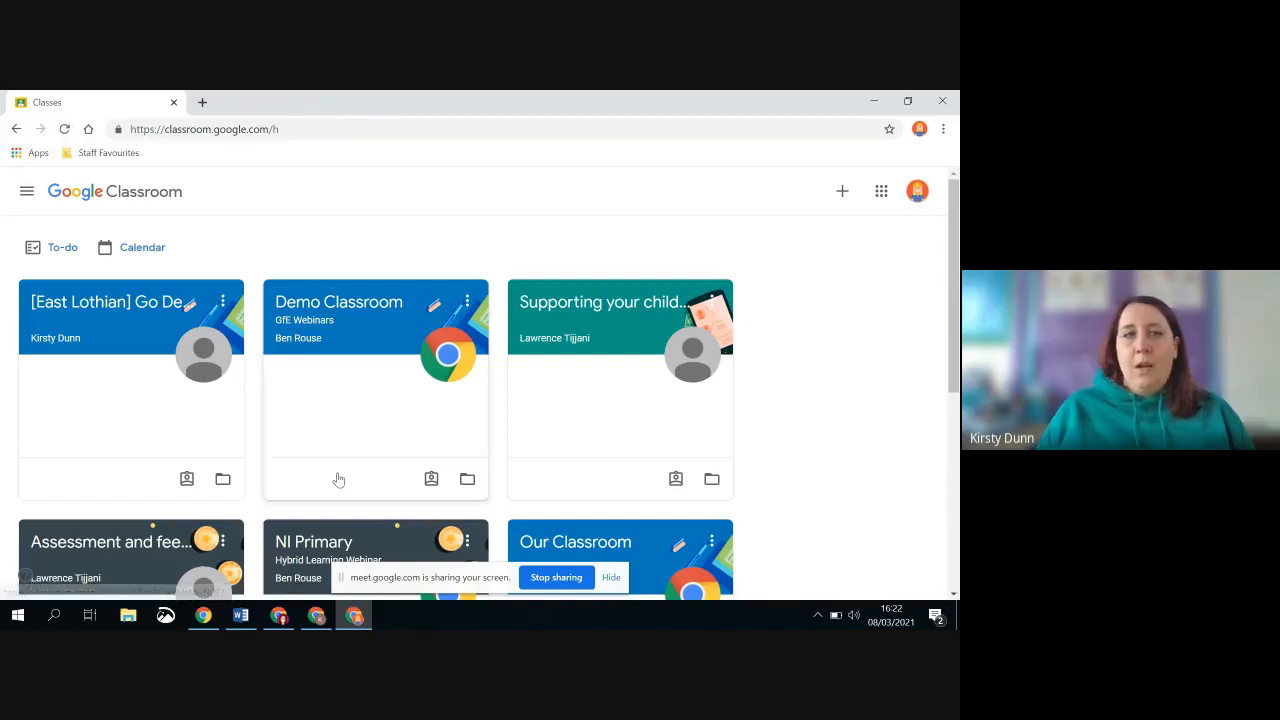
{"action": "left_click", "coordinate": [163, 304]}
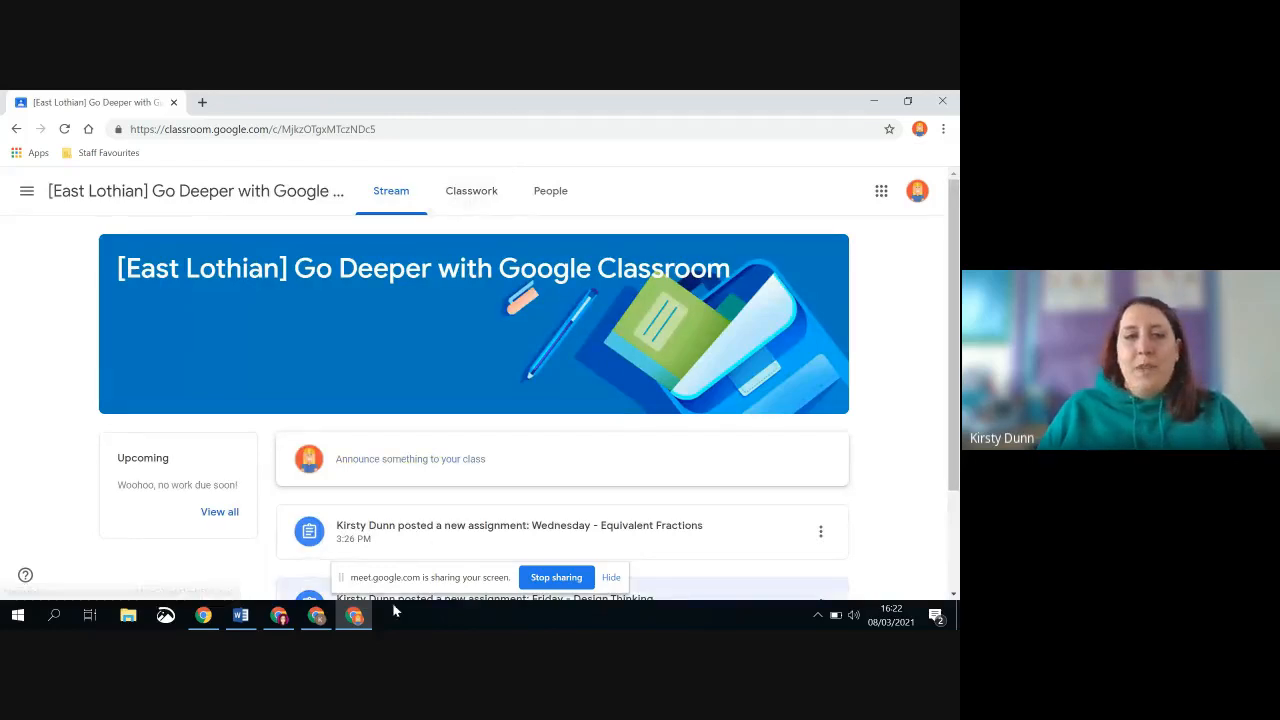
Return to the teacher's browser window, open the people list of the [East Lothian] Go Deeper class, and hide the screen-sharing bar
{"action": "left_click", "coordinate": [317, 617]}
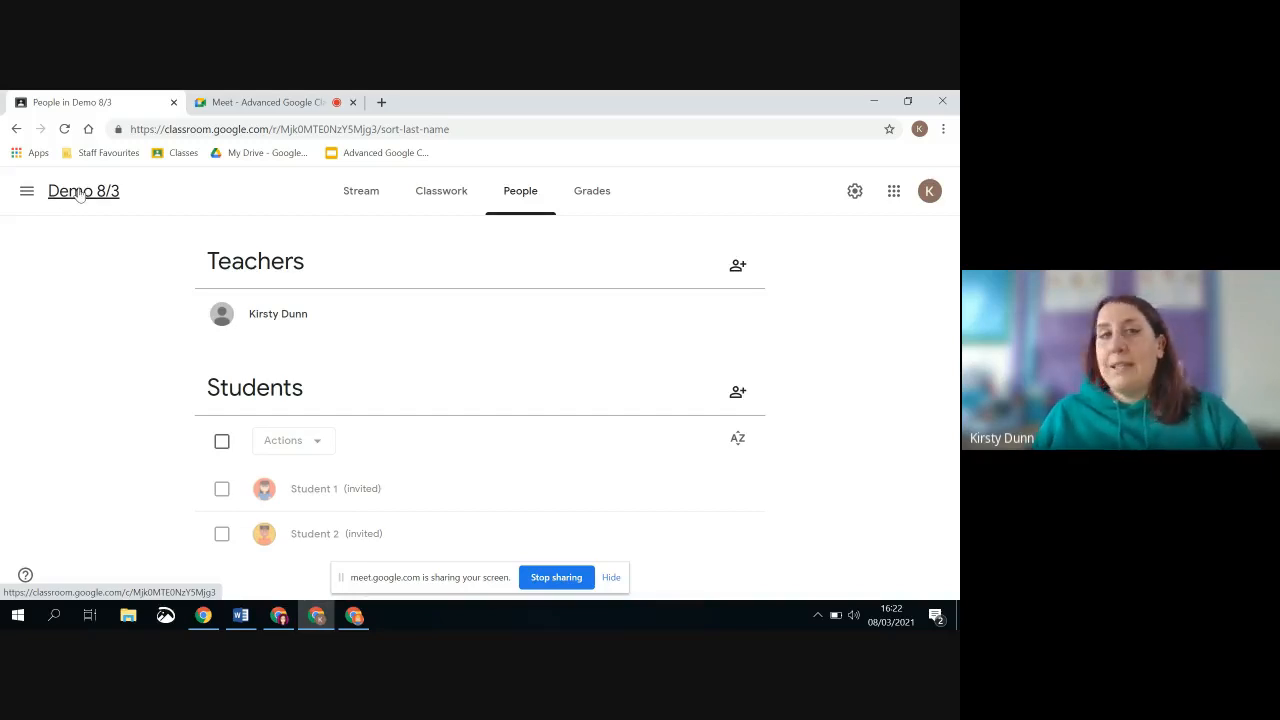
{"action": "left_click", "coordinate": [27, 191]}
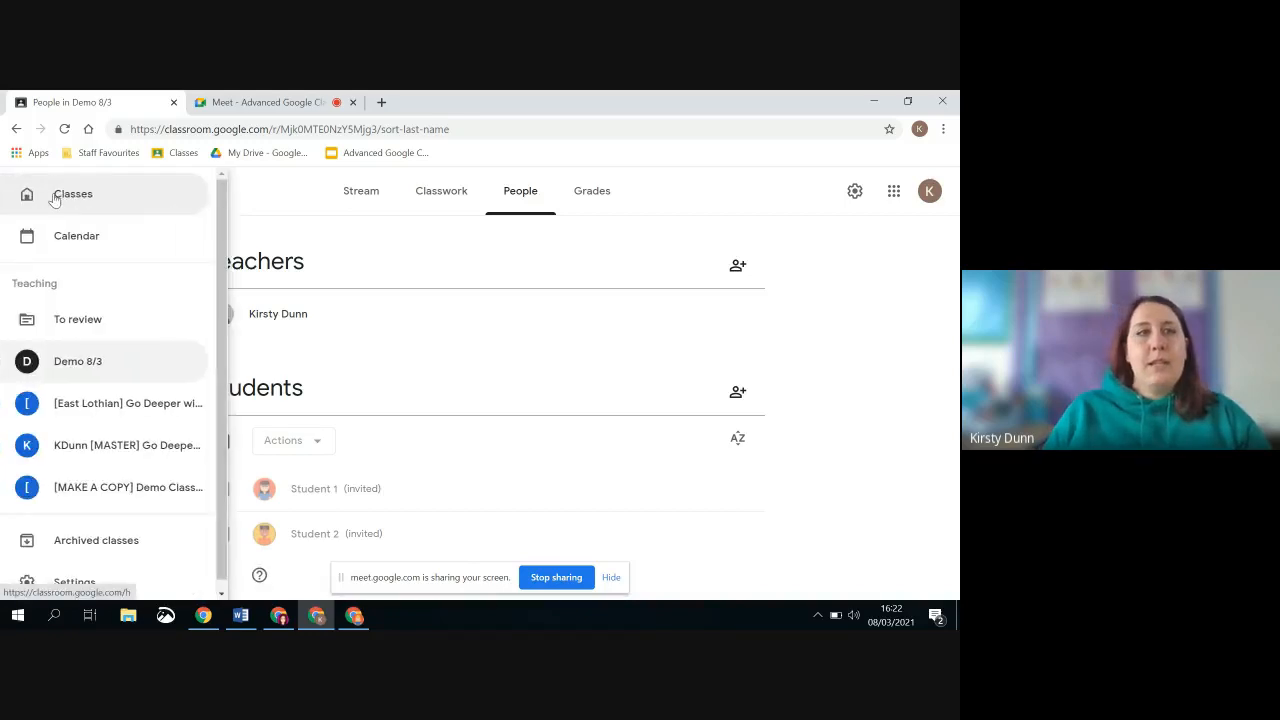
{"action": "left_click", "coordinate": [171, 406]}
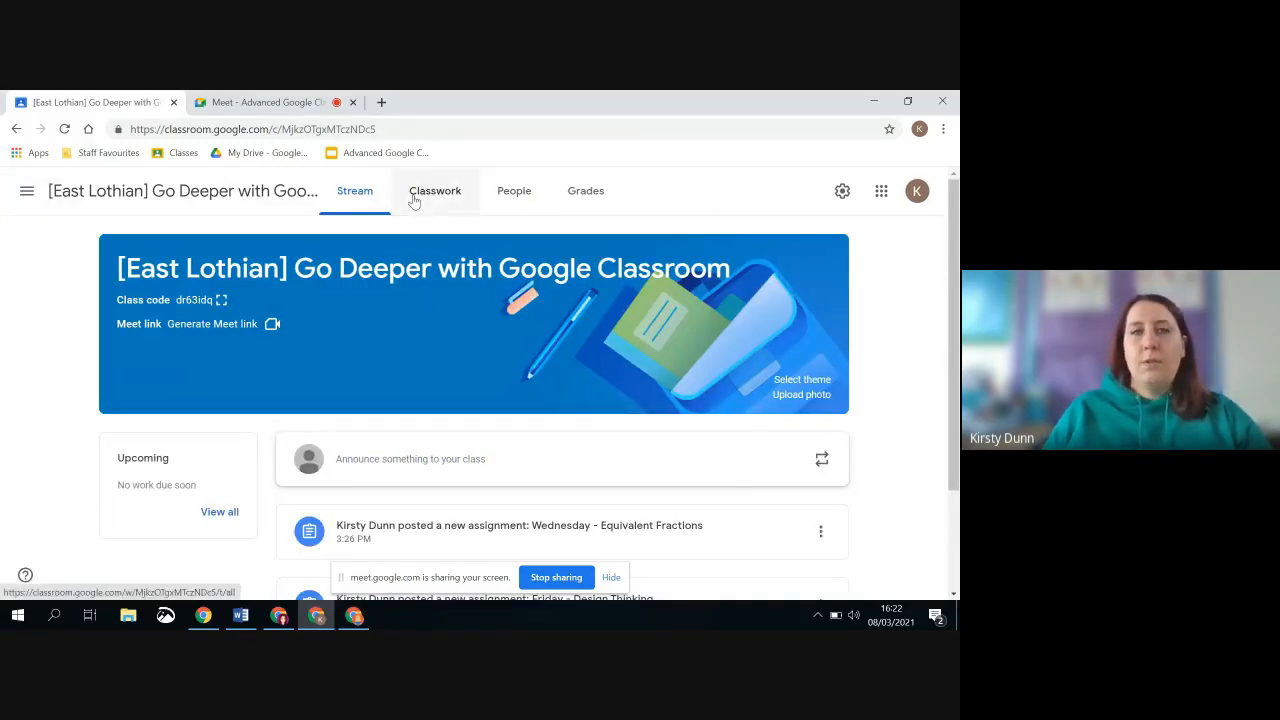
{"action": "left_click", "coordinate": [515, 190]}
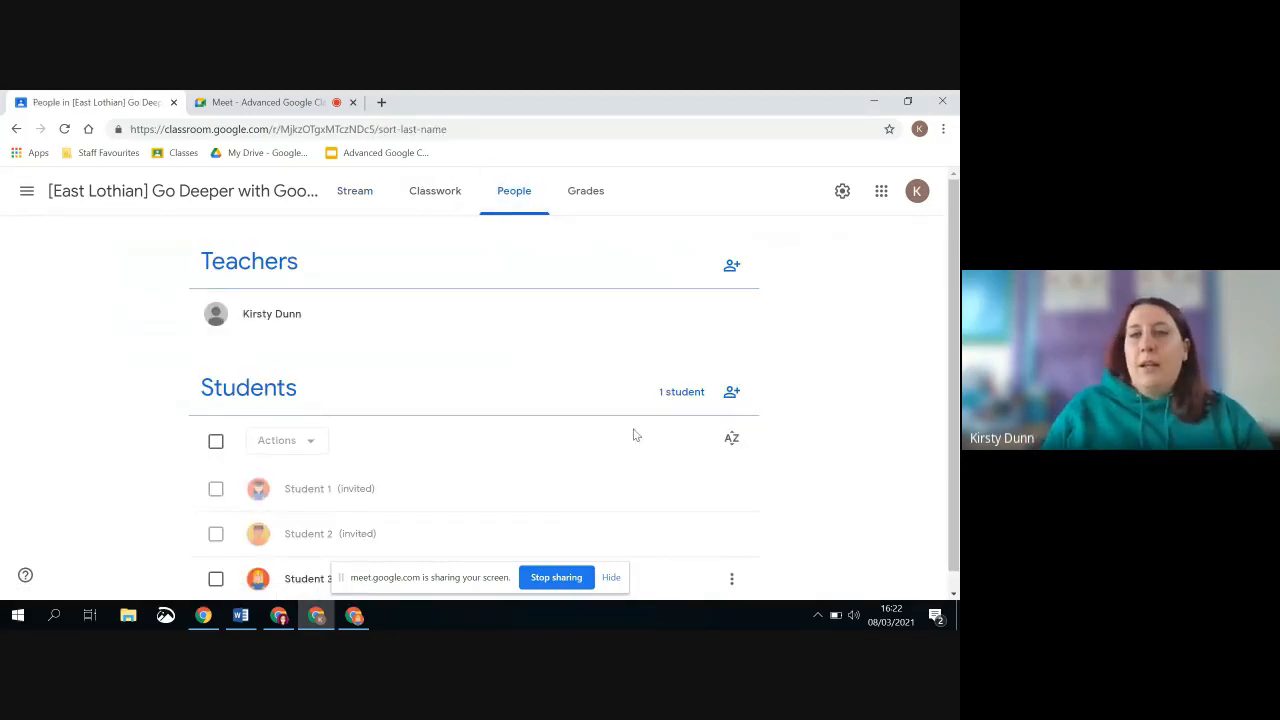
{"action": "scroll", "coordinate": [615, 430], "scroll_direction": "down", "scroll_amount": 1}
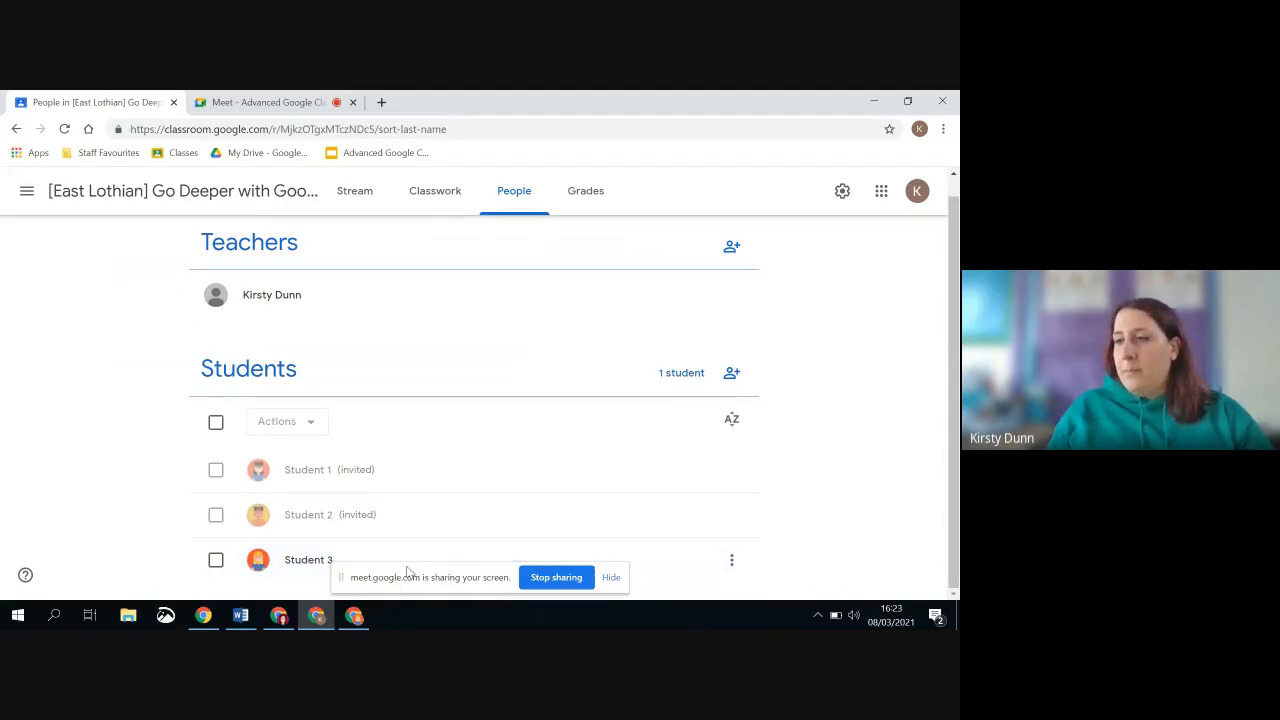
{"action": "left_click_drag", "start_coordinate": [455, 583], "coordinate": [586, 110]}
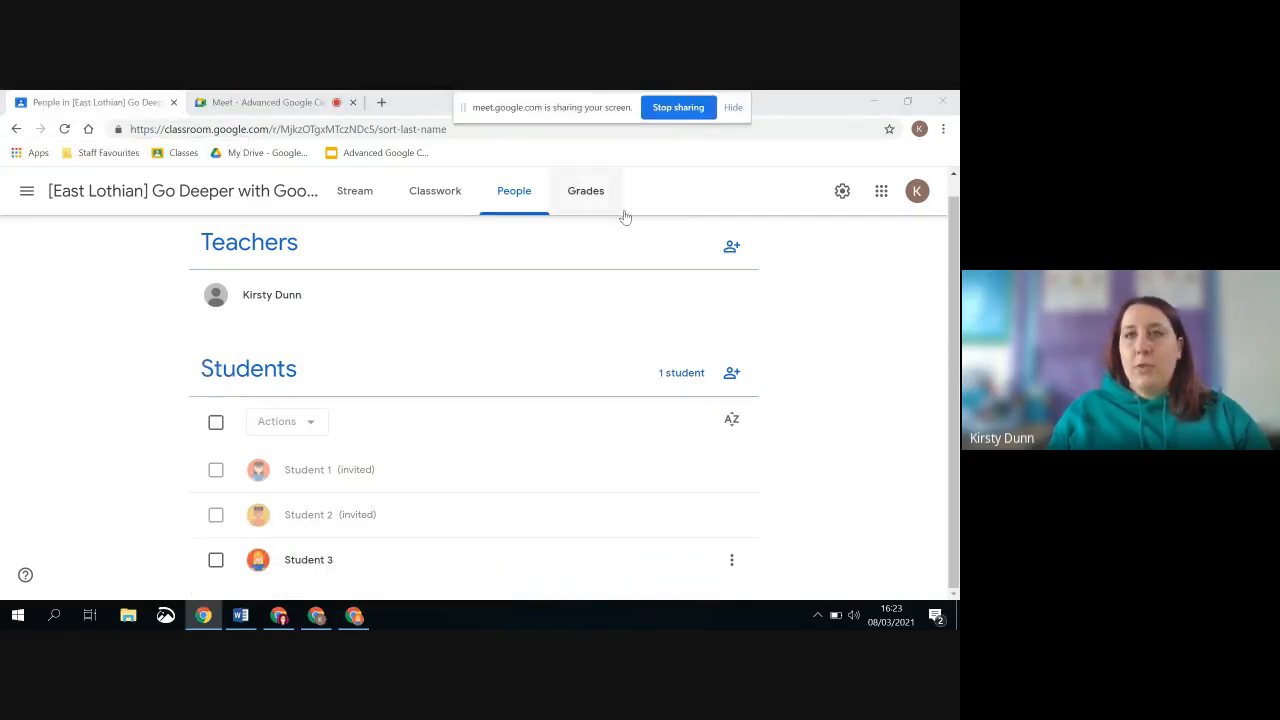
{"action": "left_click", "coordinate": [733, 107]}
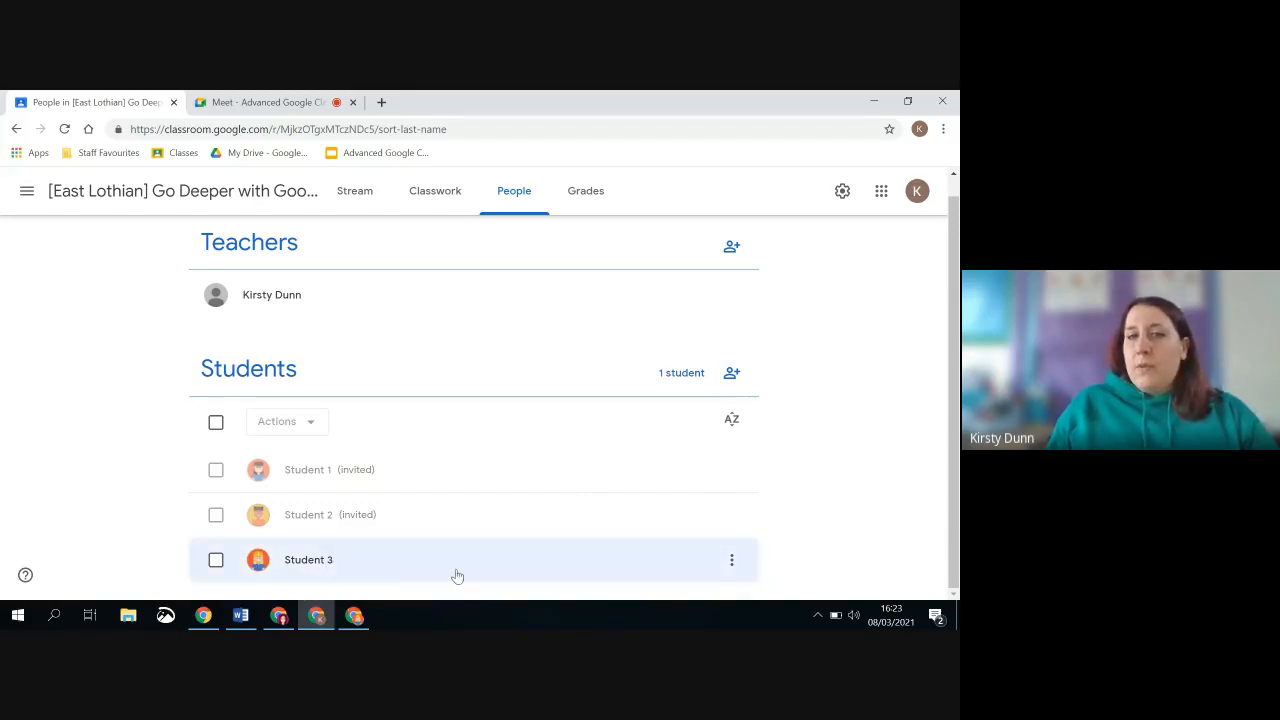
Look at Student 3's email option and individual work overview, and return to the class's people list
{"action": "left_click", "coordinate": [732, 563]}
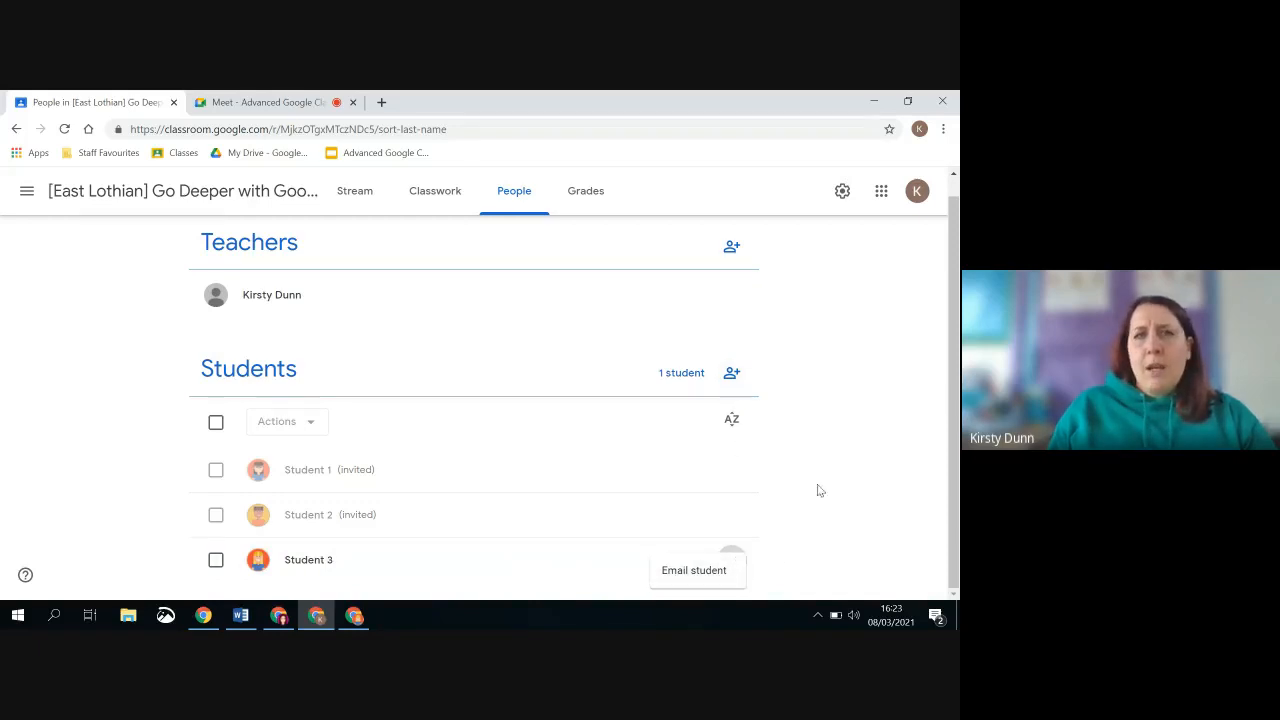
{"action": "scroll", "coordinate": [806, 487], "scroll_direction": "up", "scroll_amount": 1}
{"action": "scroll", "coordinate": [806, 487], "scroll_direction": "down", "scroll_amount": 1}
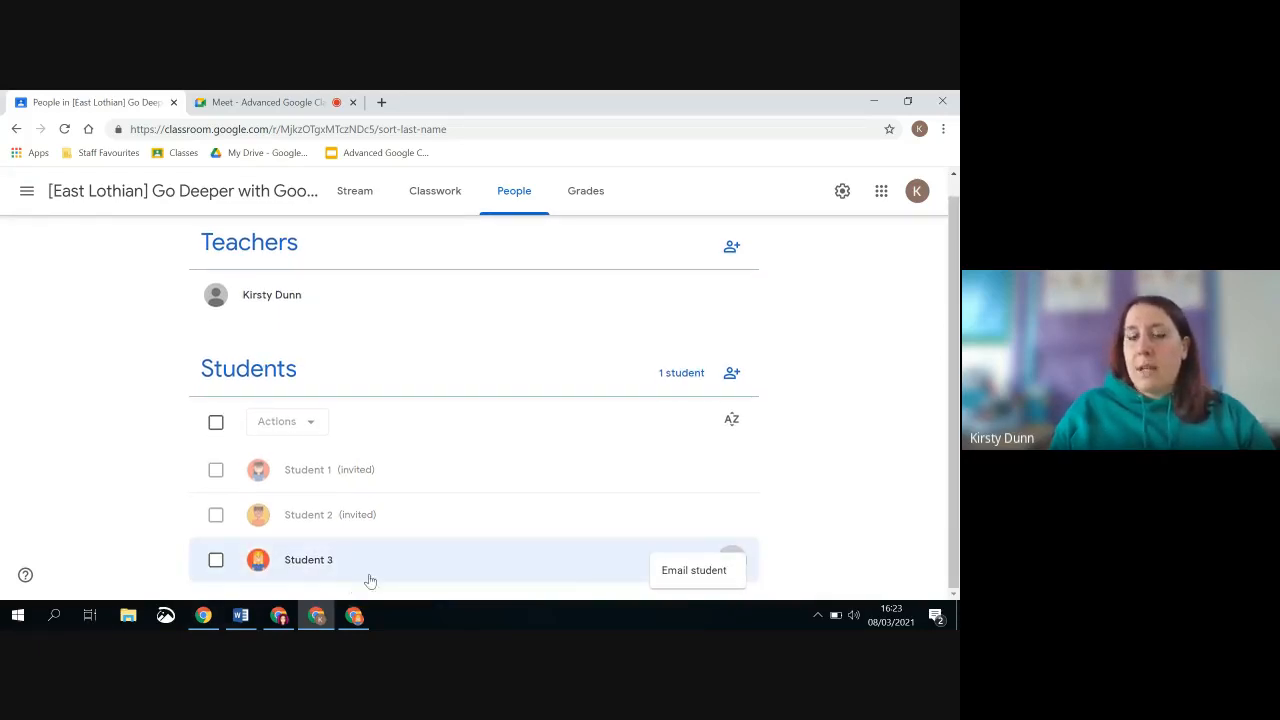
{"action": "left_click", "coordinate": [575, 562]}
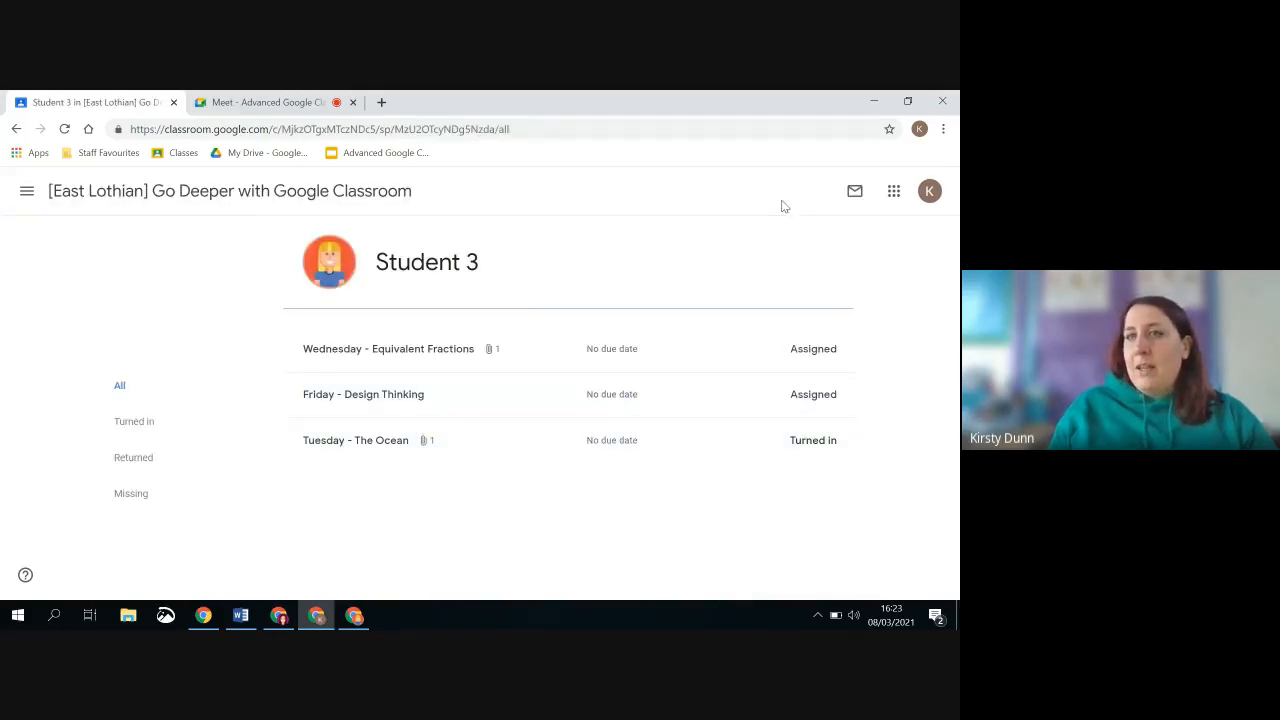
{"action": "left_click", "coordinate": [16, 129]}
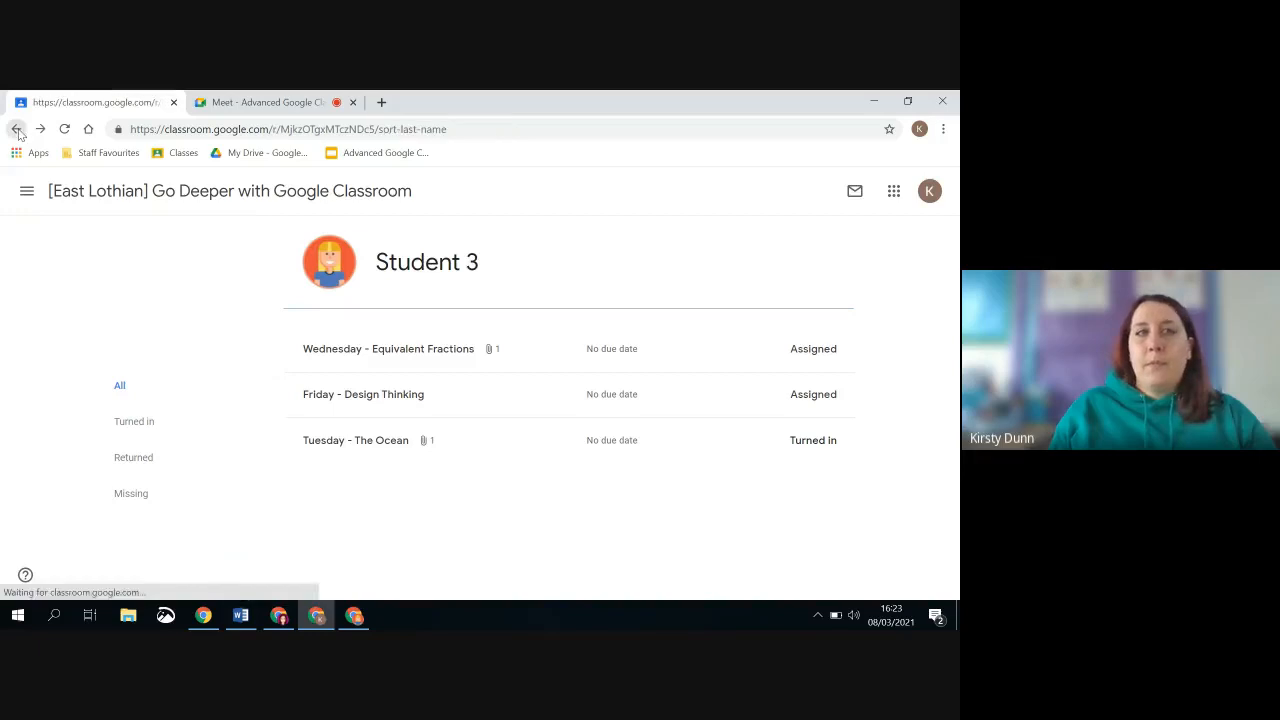
{"action": "scroll", "coordinate": [490, 575], "scroll_direction": "down", "scroll_amount": 1}
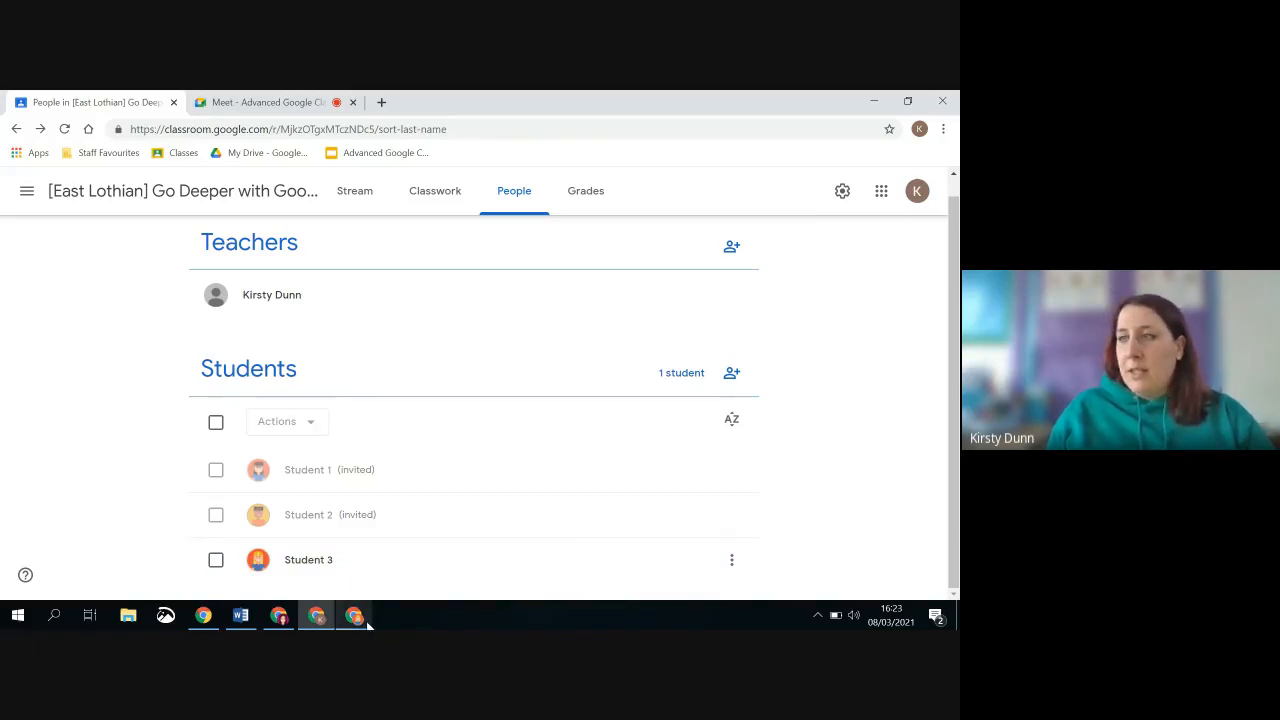
Switch to the student's browser window and review its Google account details and the list of other browser profiles
{"action": "mouse_move", "coordinate": [365, 621]}
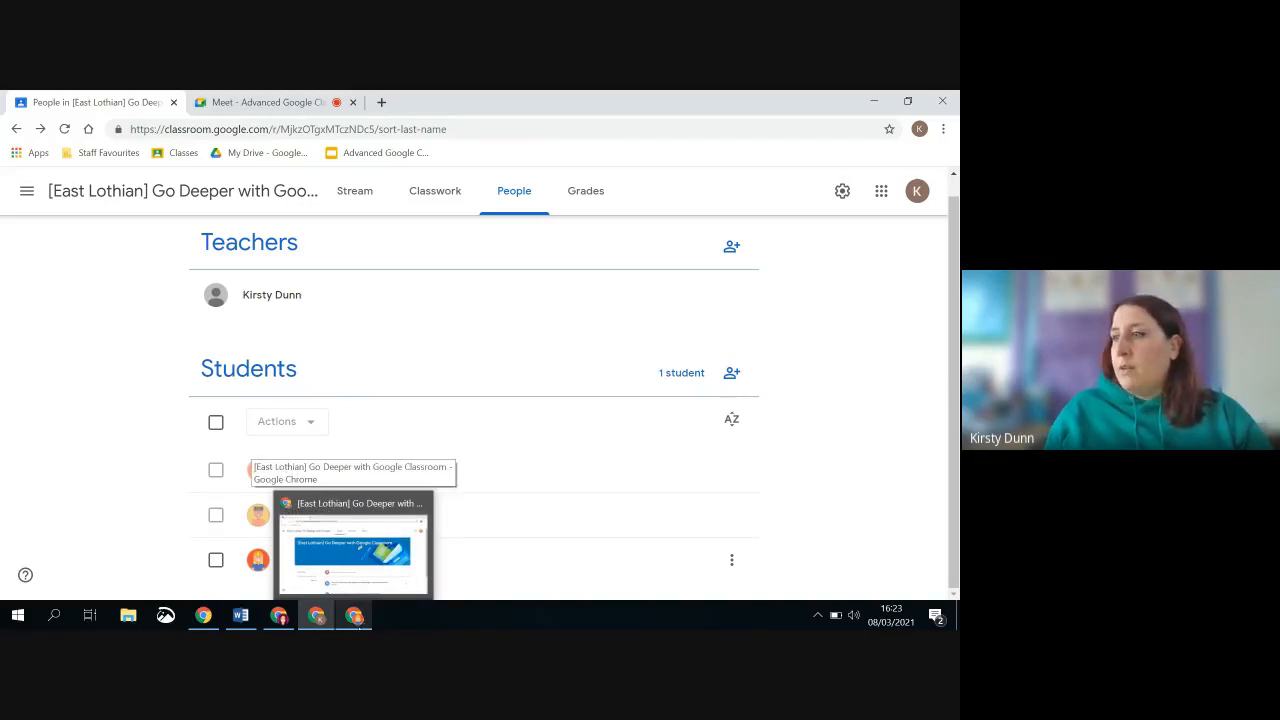
{"action": "left_click", "coordinate": [364, 621]}
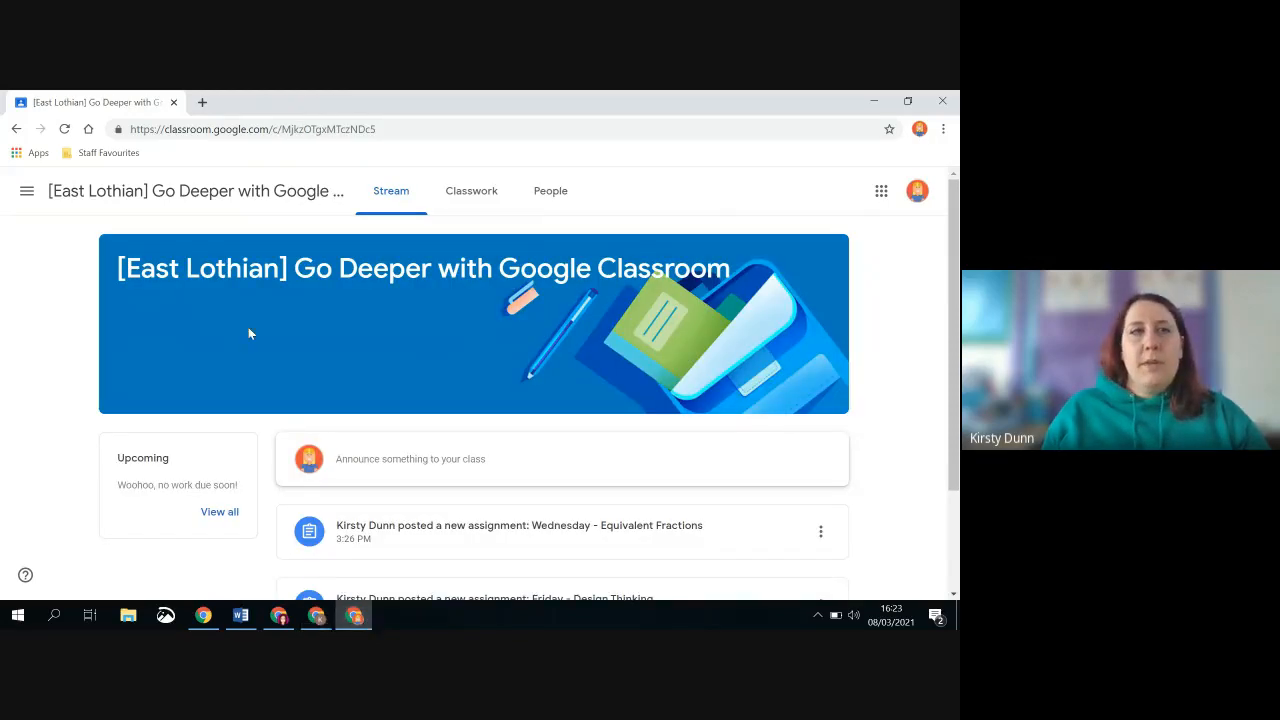
{"action": "left_click", "coordinate": [916, 195]}
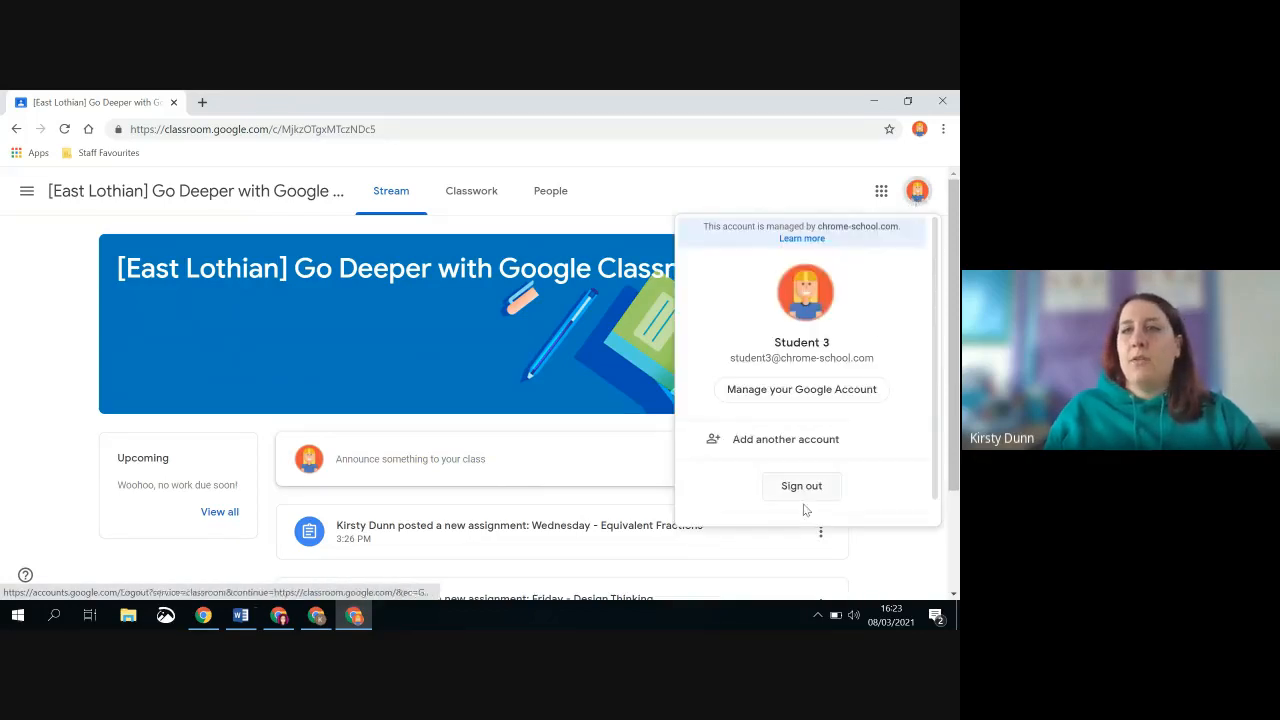
{"action": "left_click", "coordinate": [919, 128]}
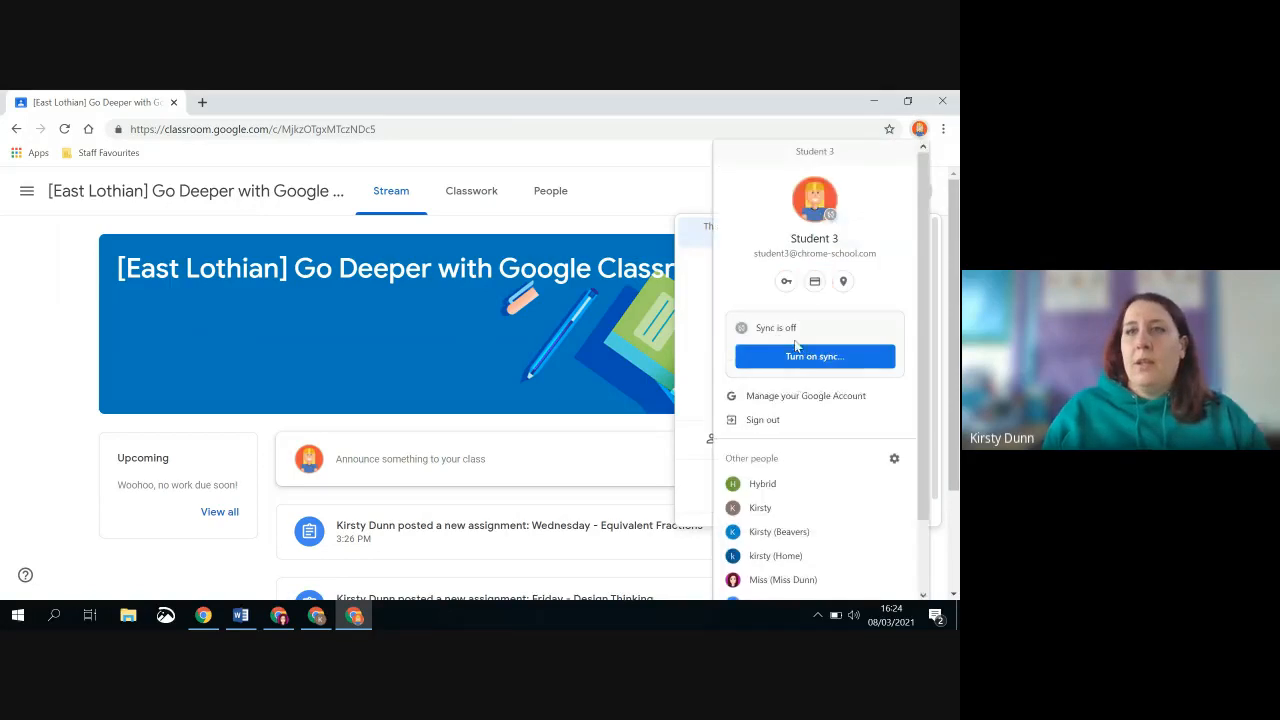
{"action": "scroll", "coordinate": [816, 516], "scroll_direction": "down", "scroll_amount": 2}
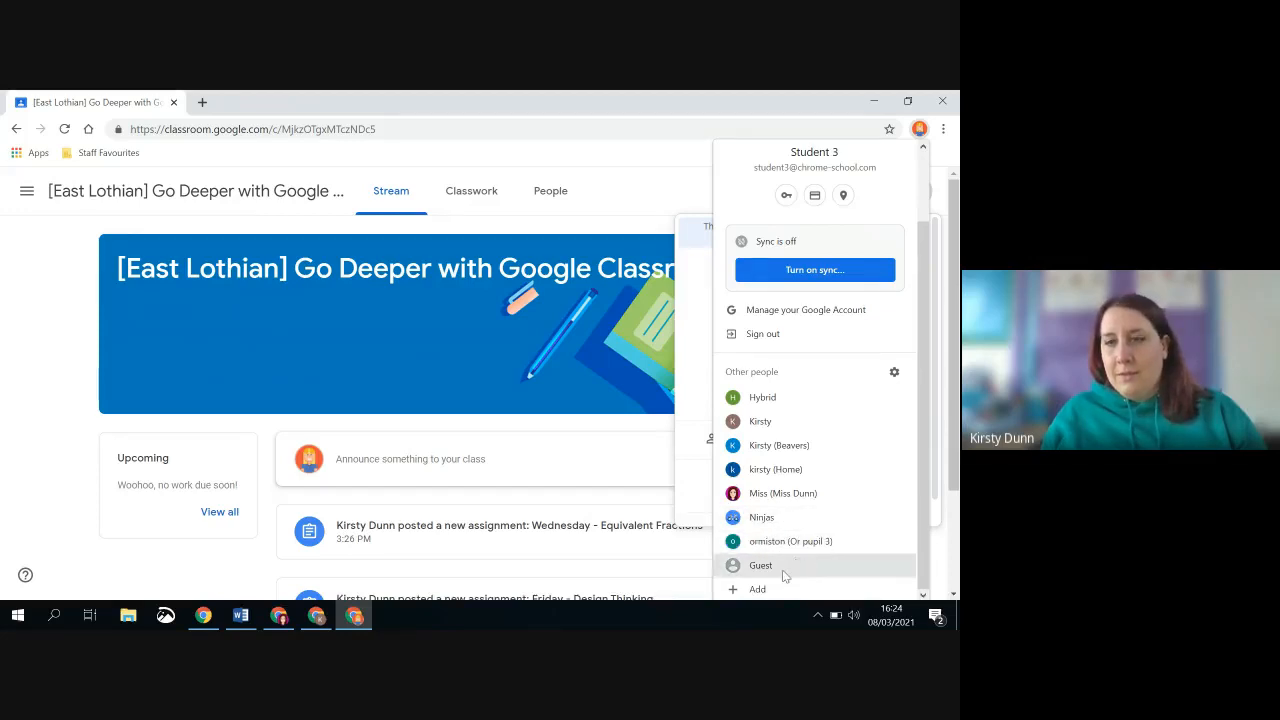
Open the ormiston pupil browser profile and bring up the form for adding another person
{"action": "left_click", "coordinate": [796, 541]}
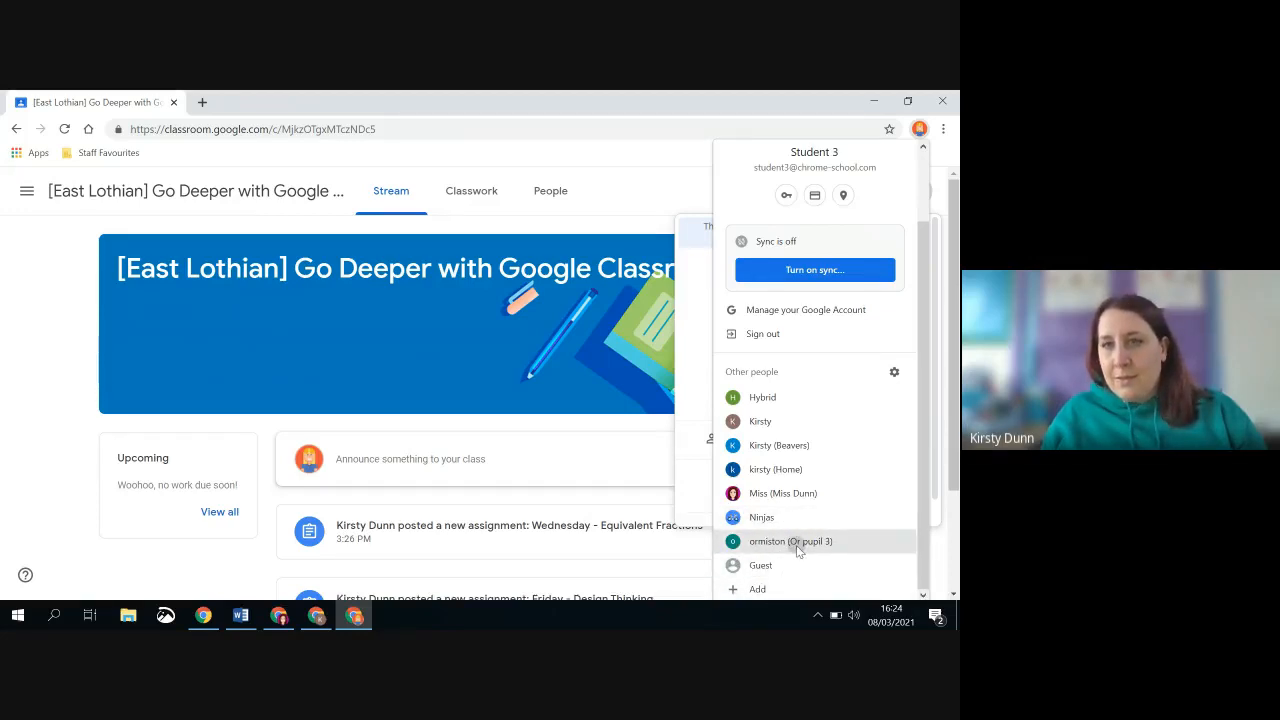
{"action": "left_click", "coordinate": [889, 130]}
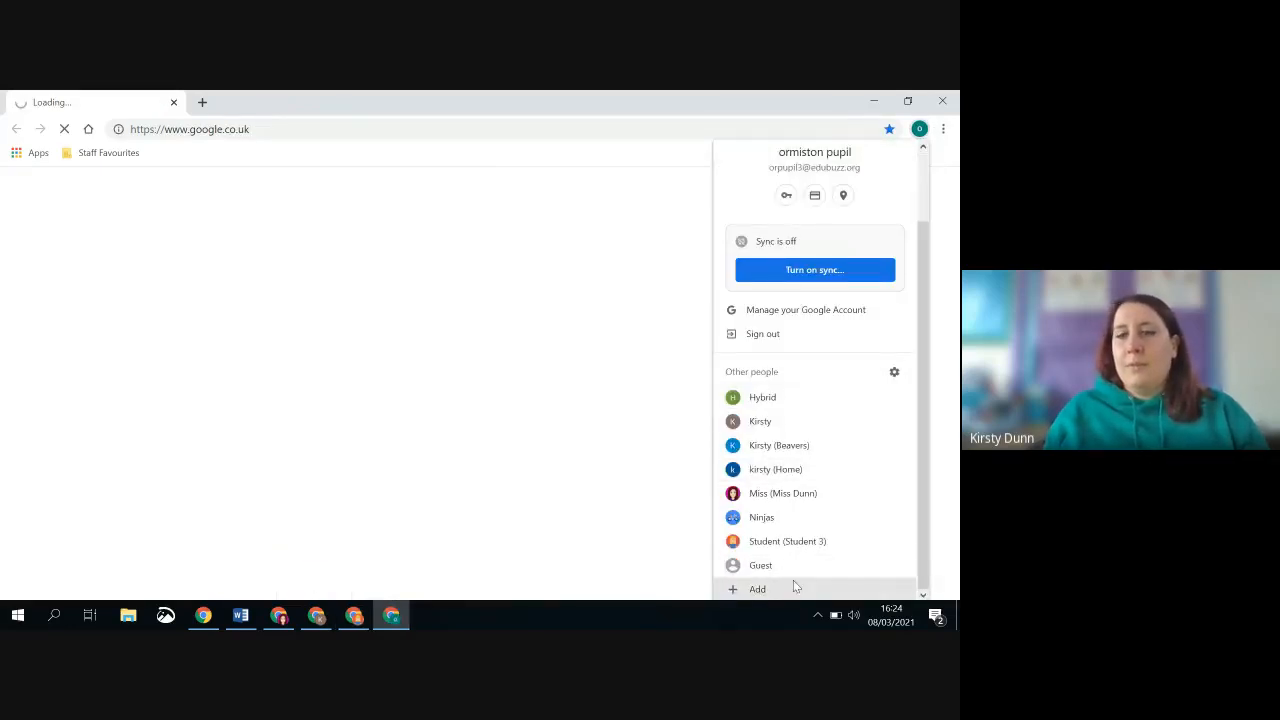
{"action": "left_click", "coordinate": [776, 588]}
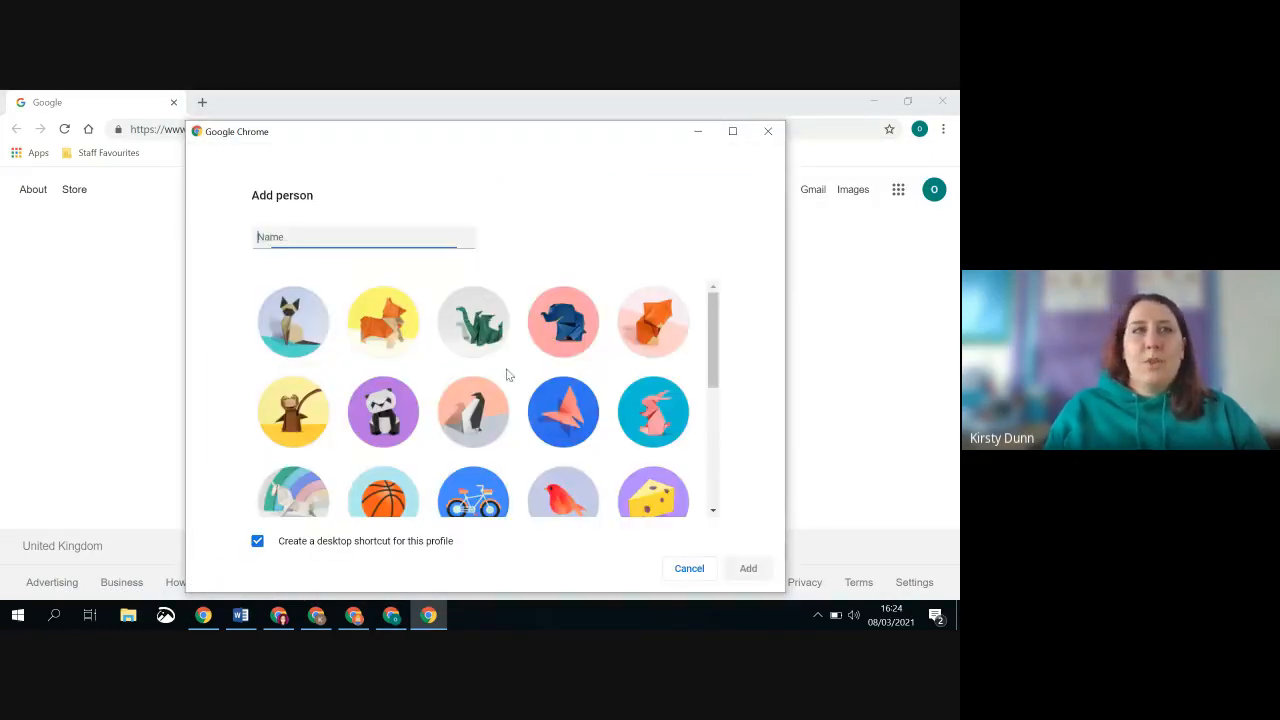
Return to the teacher's browser window, open the Google Meet call, and stop presenting the screen
{"action": "left_click", "coordinate": [316, 615]}
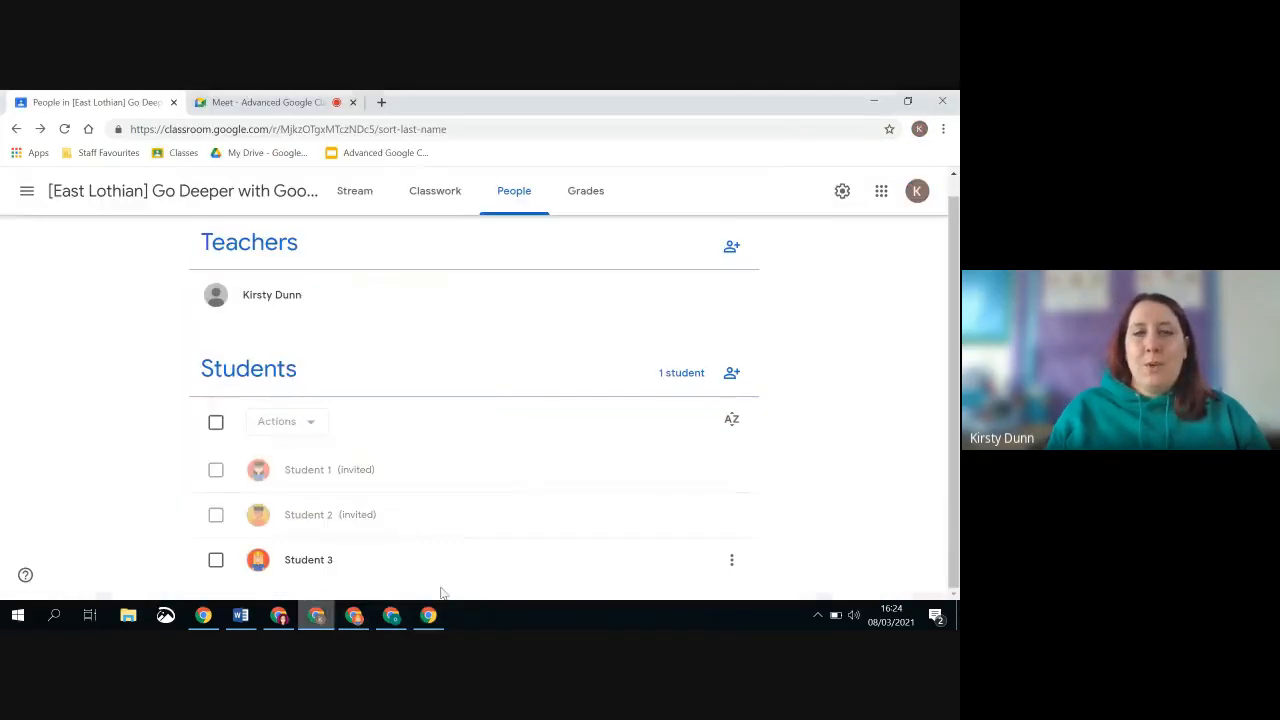
{"action": "left_click", "coordinate": [256, 102]}
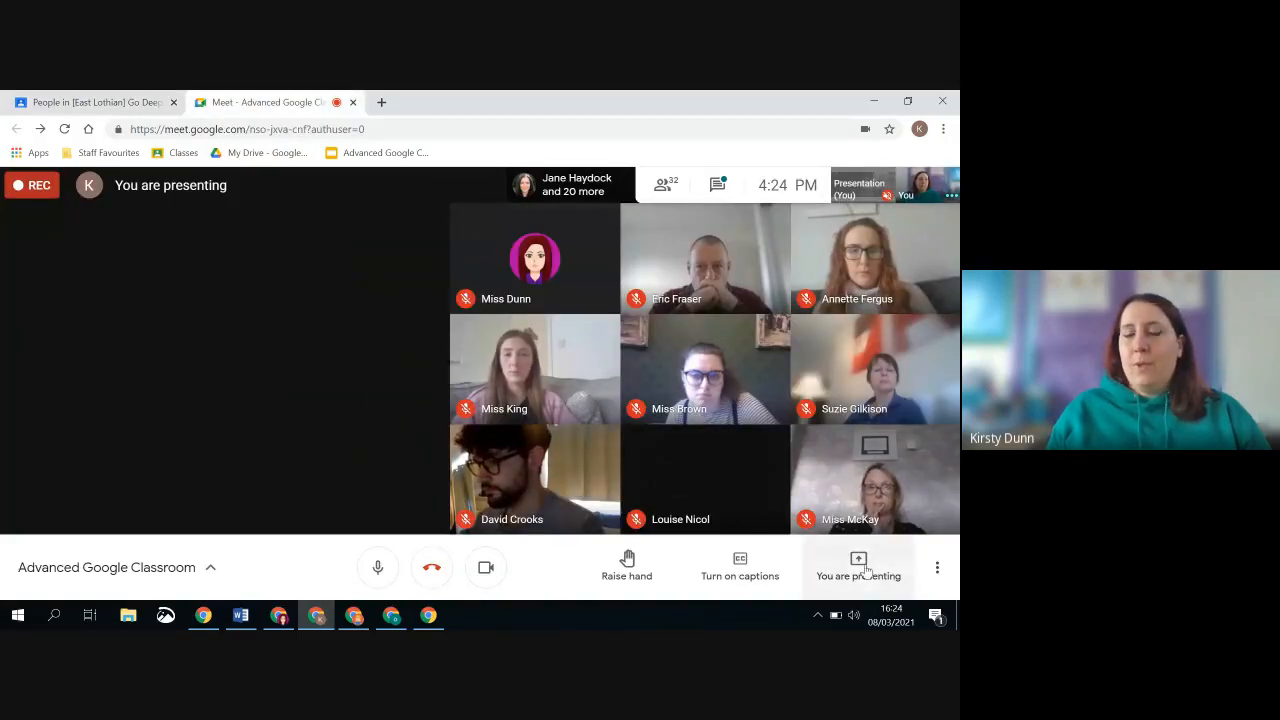
{"action": "left_click", "coordinate": [862, 566]}
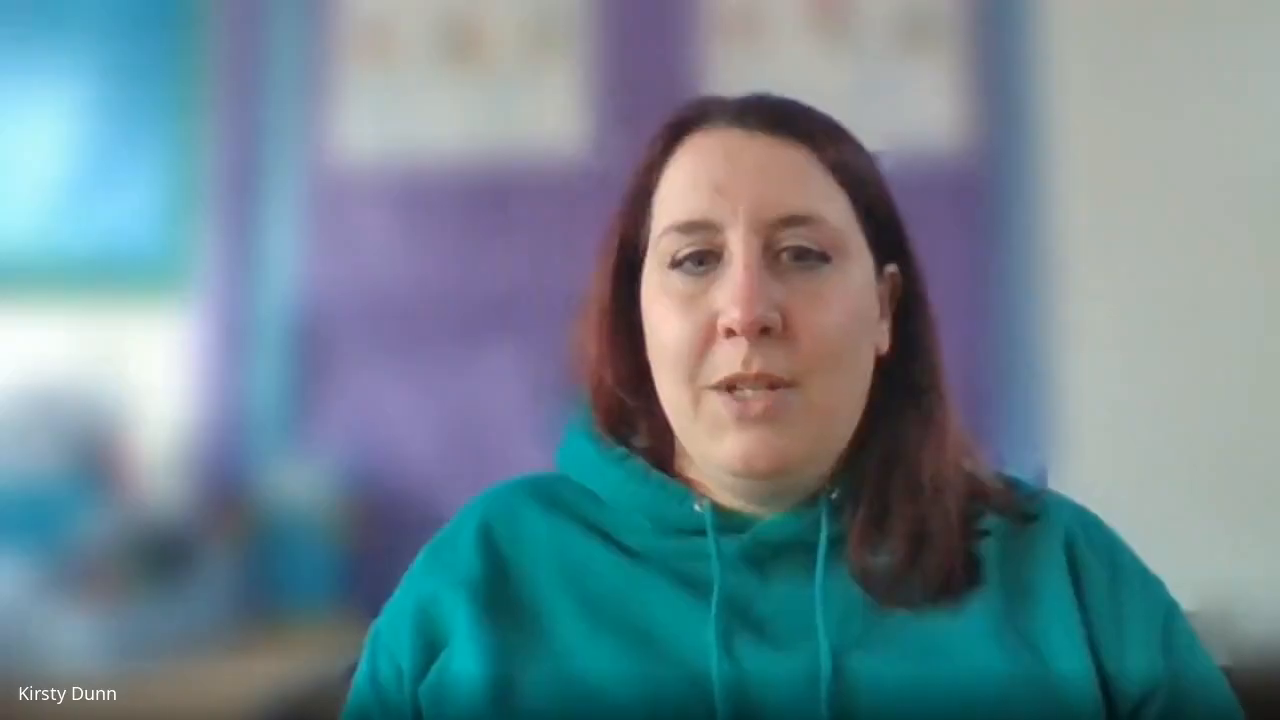
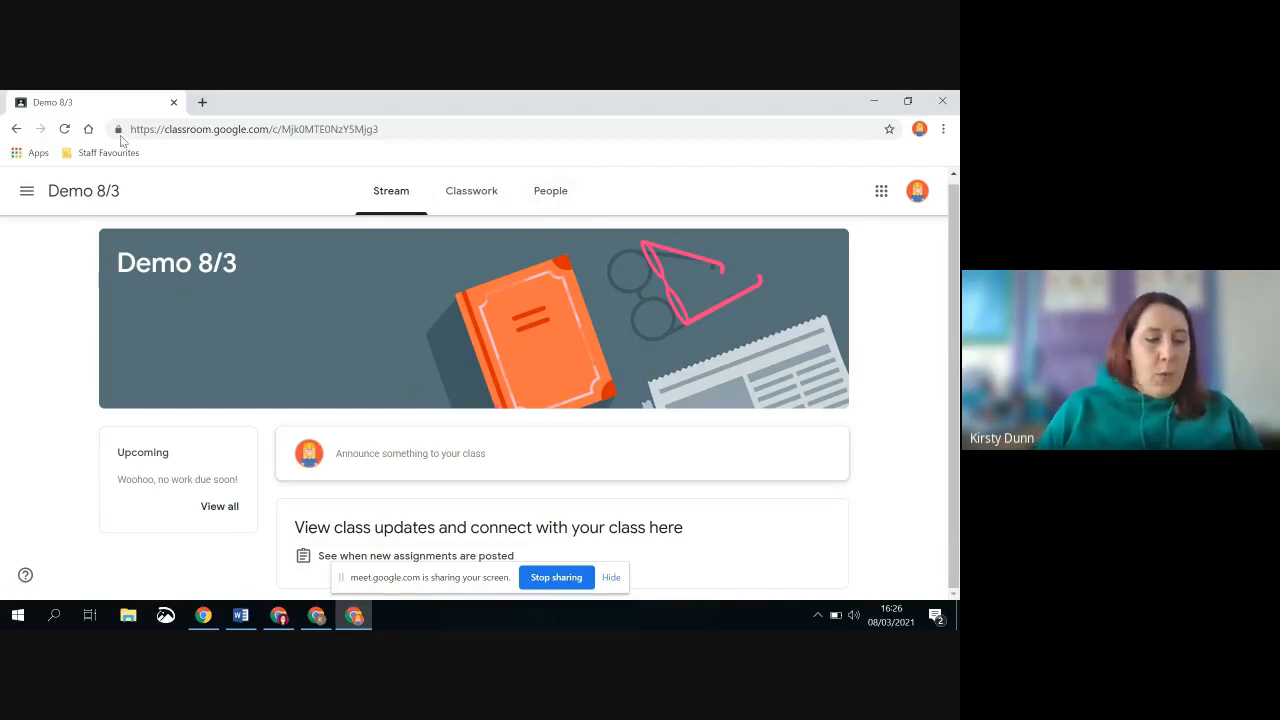
Switch to the teacher's browser window, open the [East Lothian] Go Deeper with Google Classroom class, and dismiss the presenting notification
{"action": "left_click", "coordinate": [316, 616]}
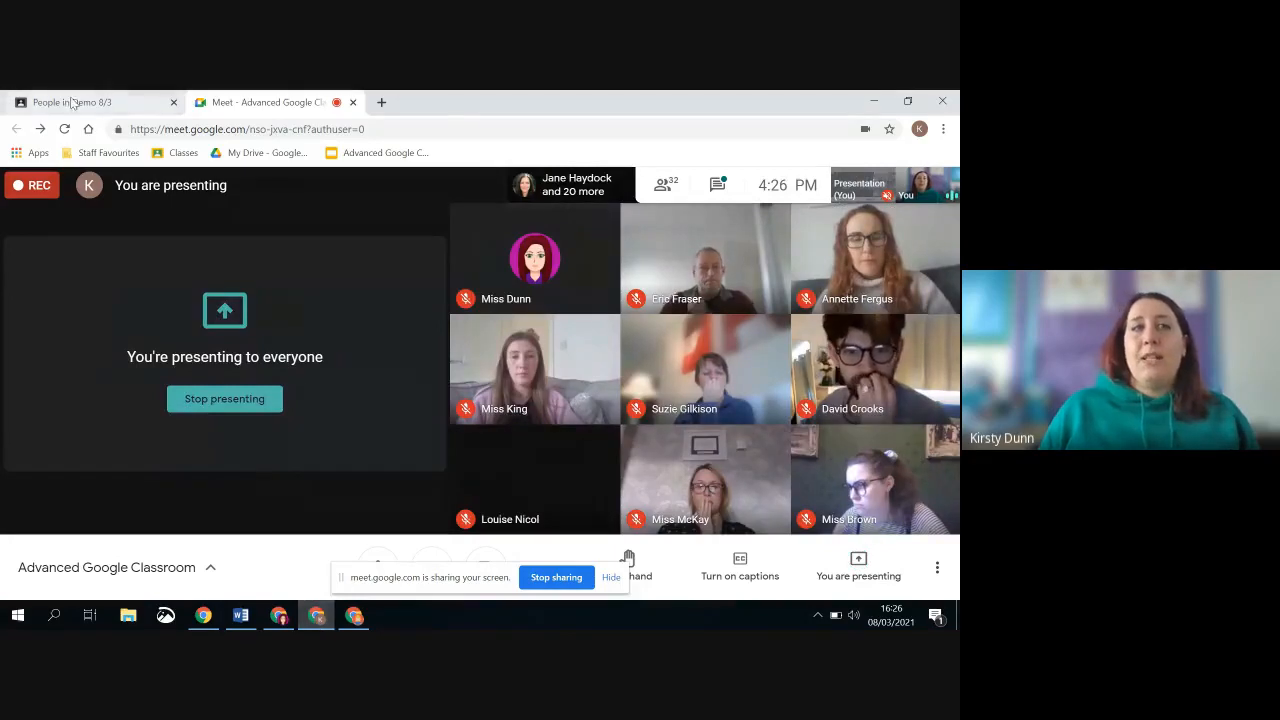
{"action": "left_click", "coordinate": [72, 102]}
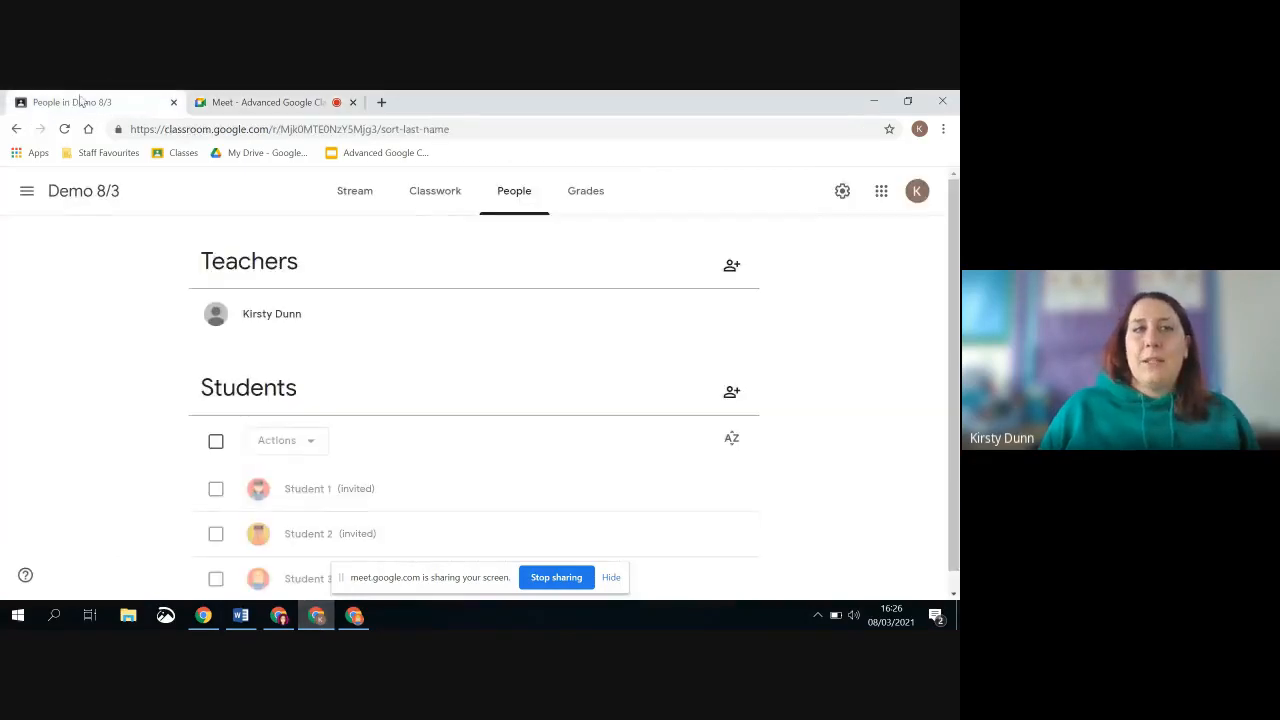
{"action": "left_click", "coordinate": [27, 192]}
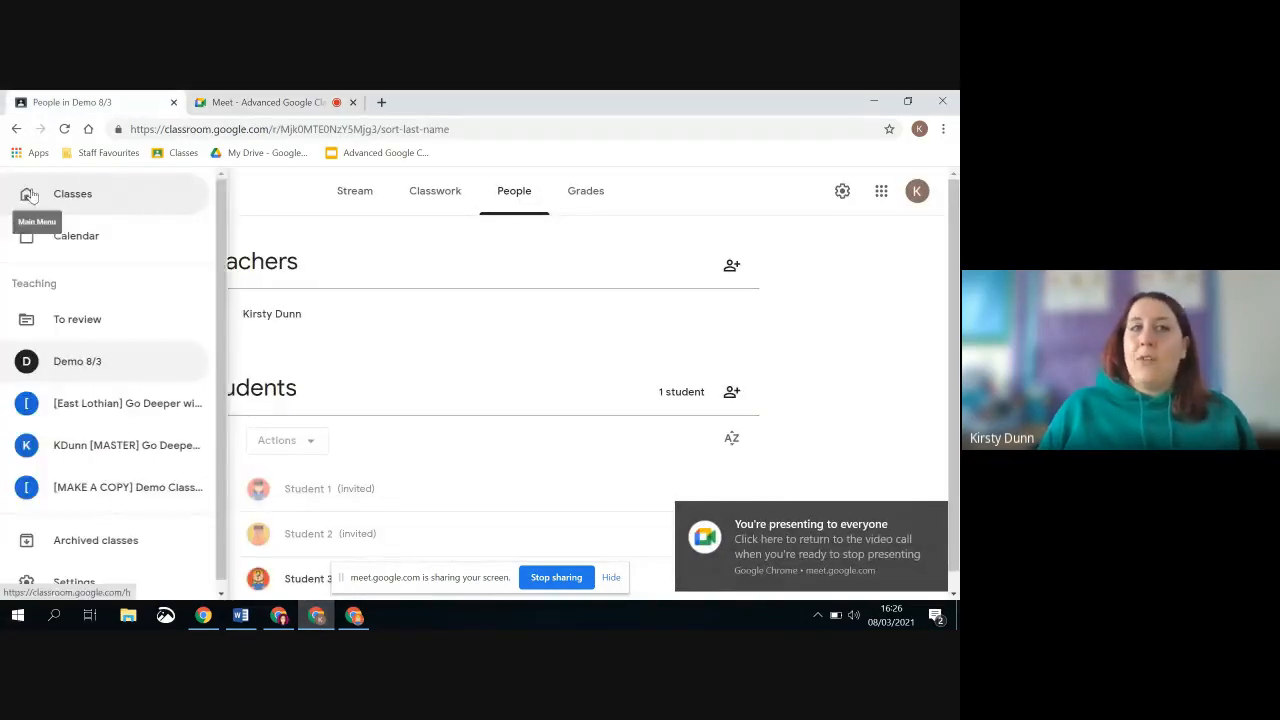
{"action": "left_click", "coordinate": [138, 408]}
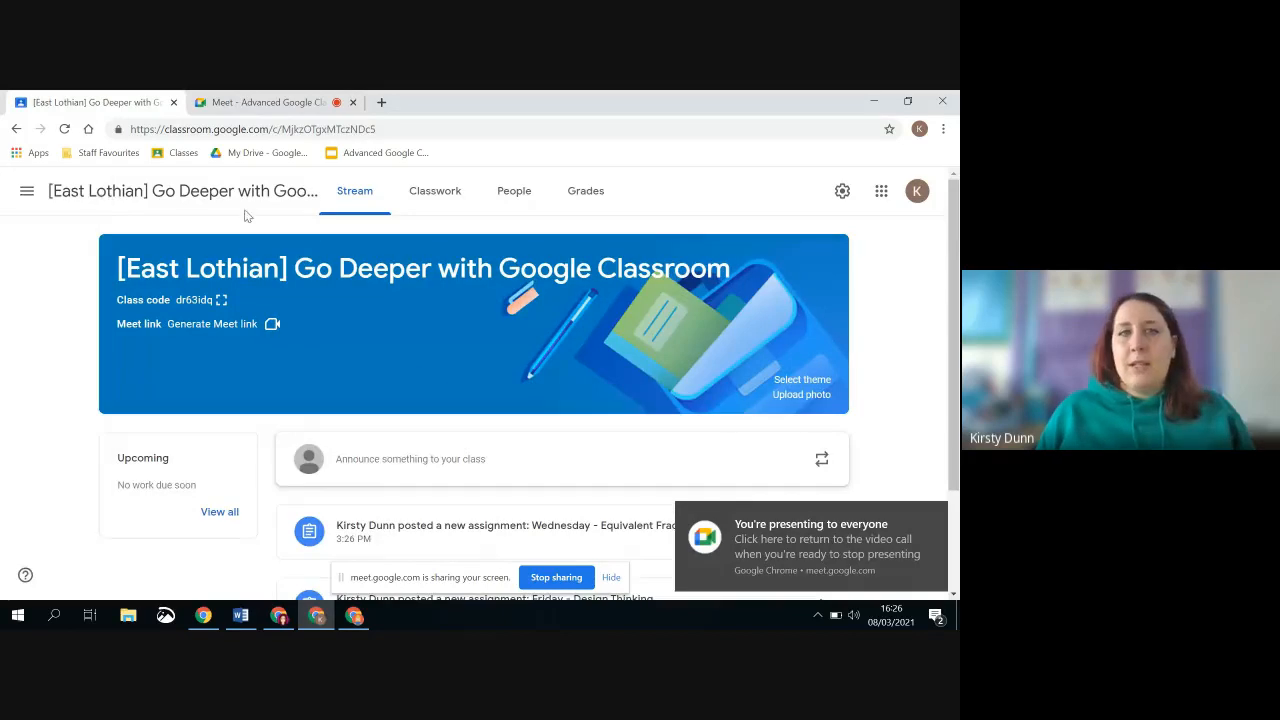
{"action": "left_click", "coordinate": [933, 516]}
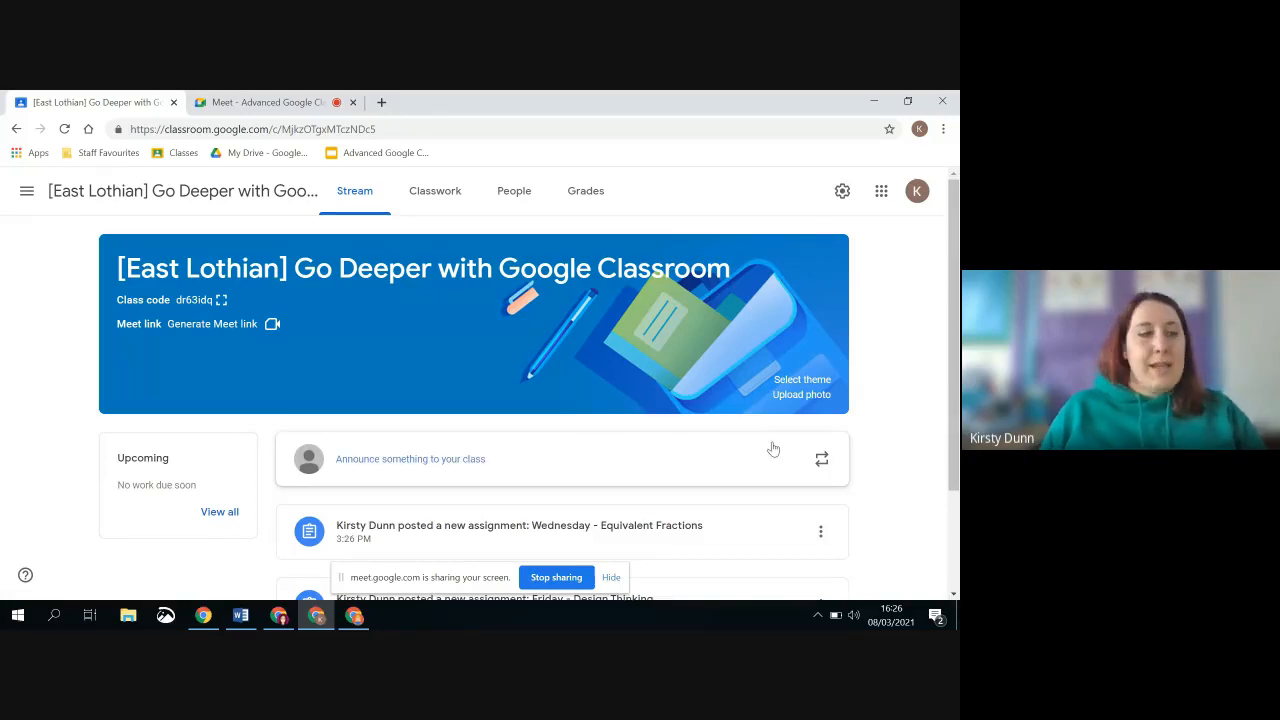
Open the class's classwork and look through its topics and the posts under each weekday
{"action": "left_click", "coordinate": [441, 196]}
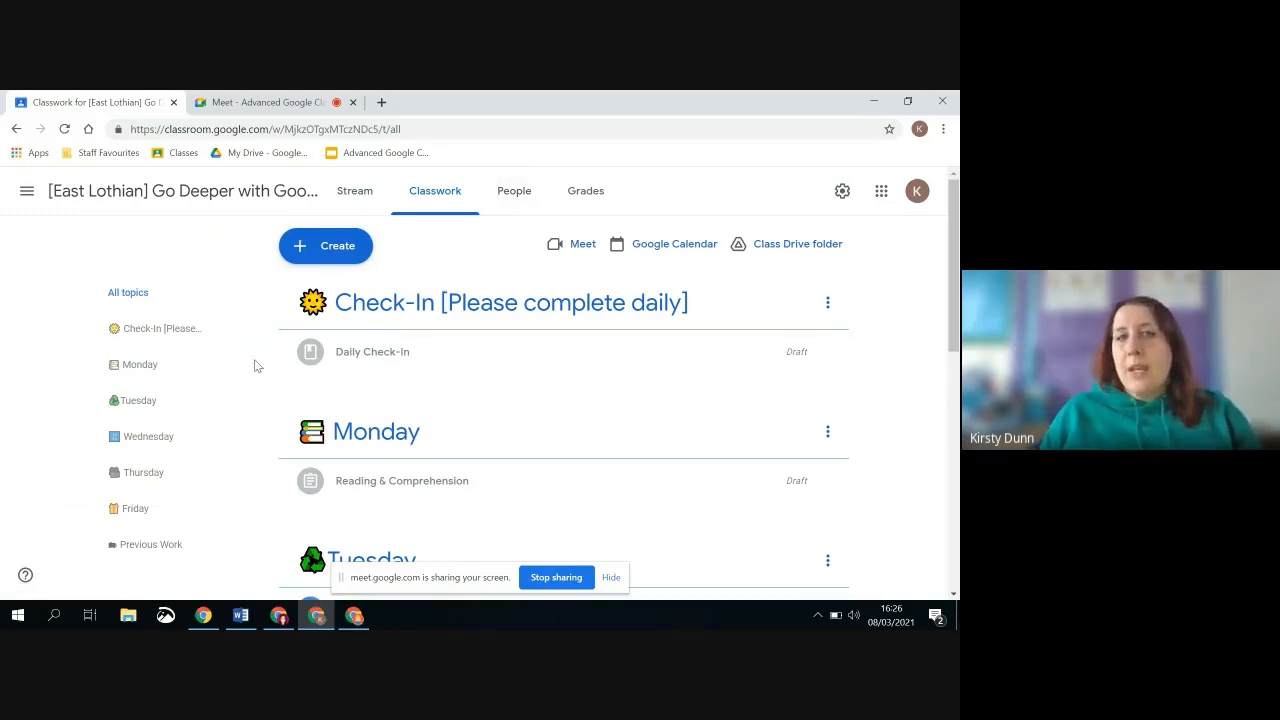
{"action": "scroll", "coordinate": [334, 333], "scroll_direction": "down", "scroll_amount": 1}
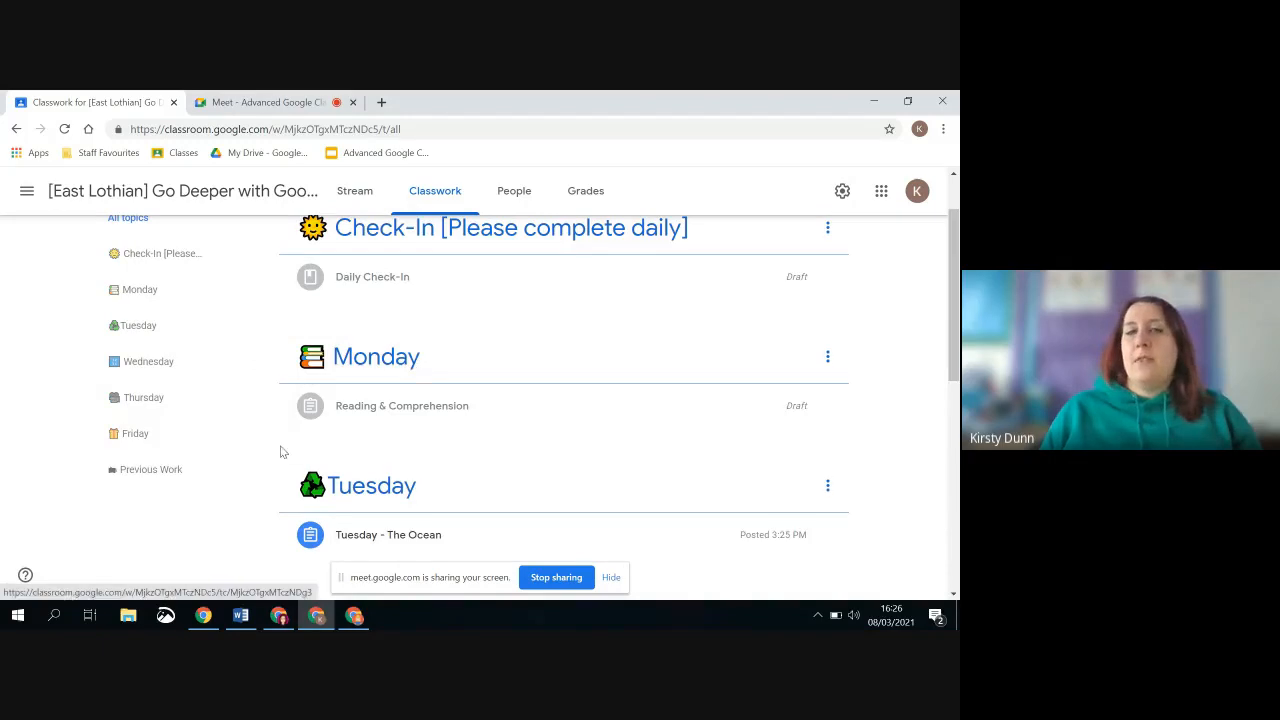
{"action": "scroll", "coordinate": [354, 378], "scroll_direction": "down", "scroll_amount": 3}
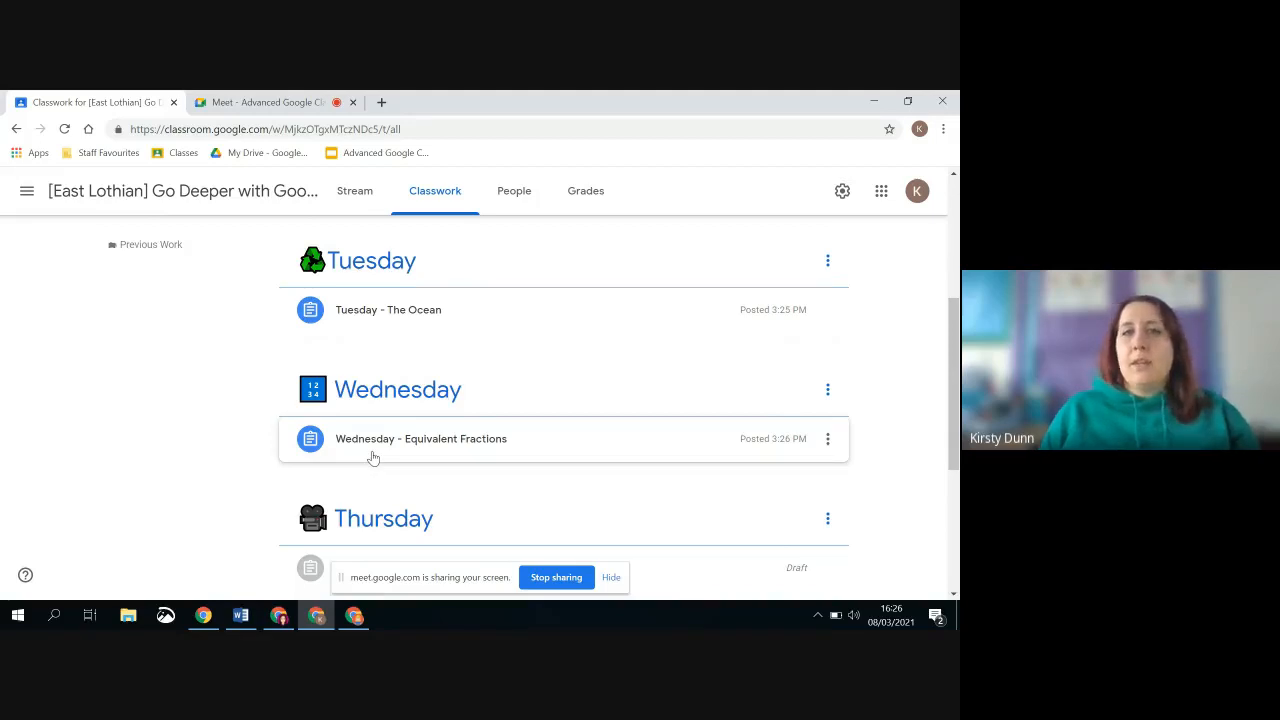
{"action": "scroll", "coordinate": [372, 350], "scroll_direction": "up", "scroll_amount": 3}
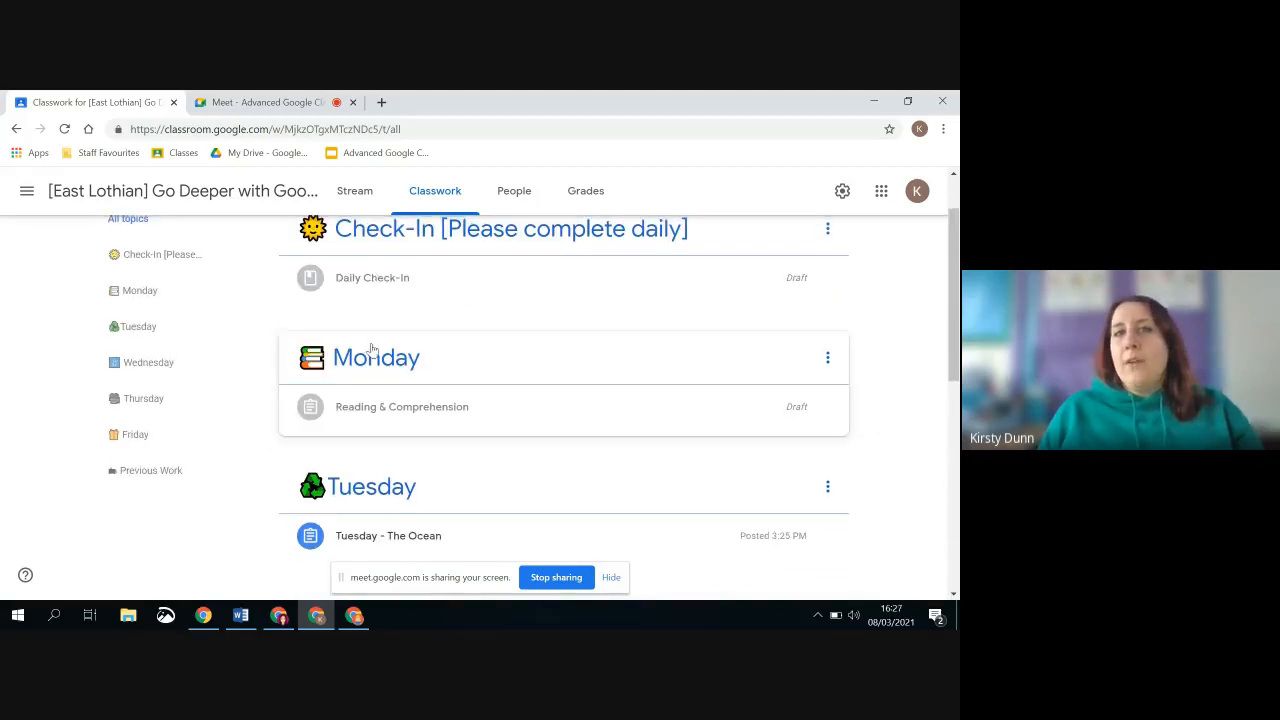
{"action": "scroll", "coordinate": [372, 350], "scroll_direction": "up", "scroll_amount": 1}
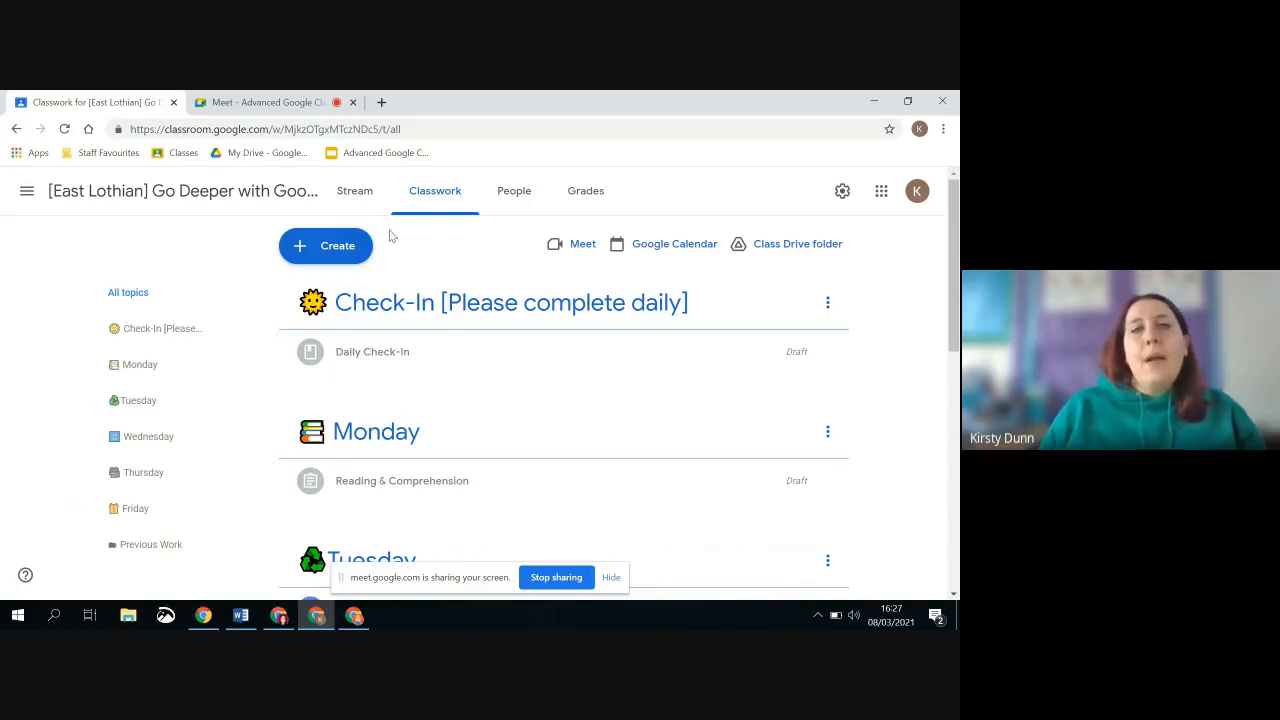
{"action": "left_click", "coordinate": [343, 252]}
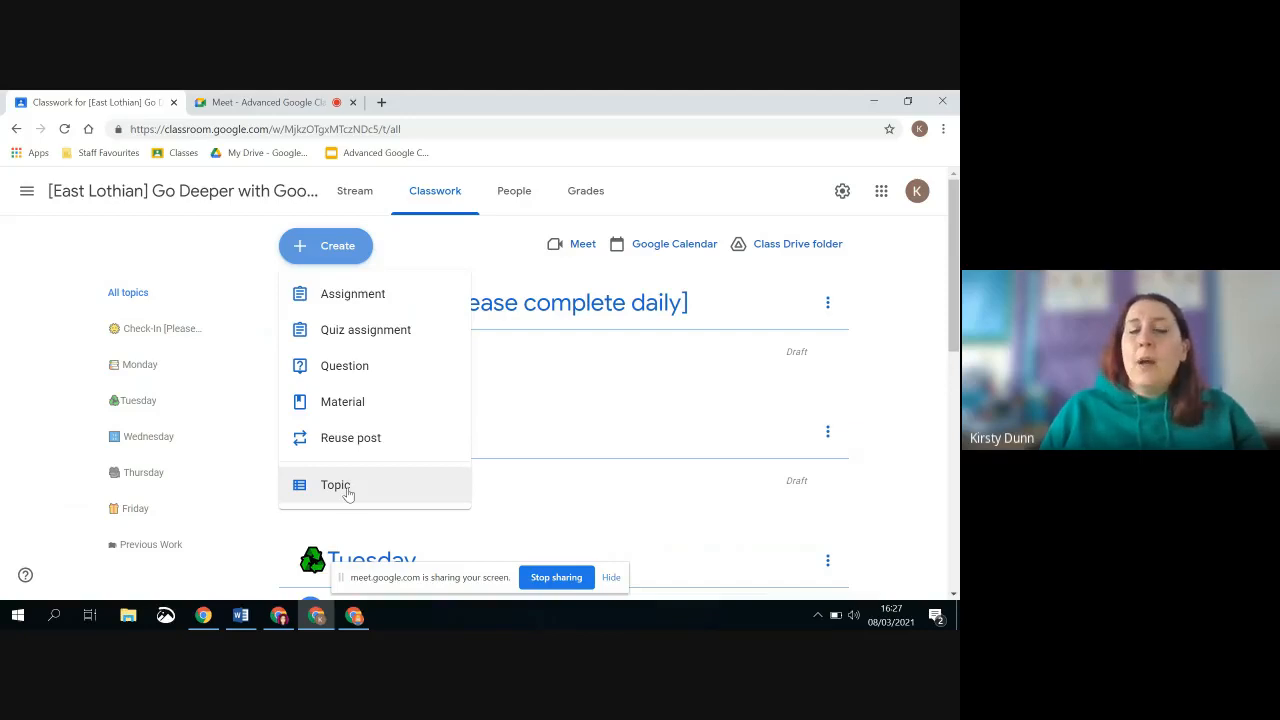
{"action": "left_click", "coordinate": [340, 487]}
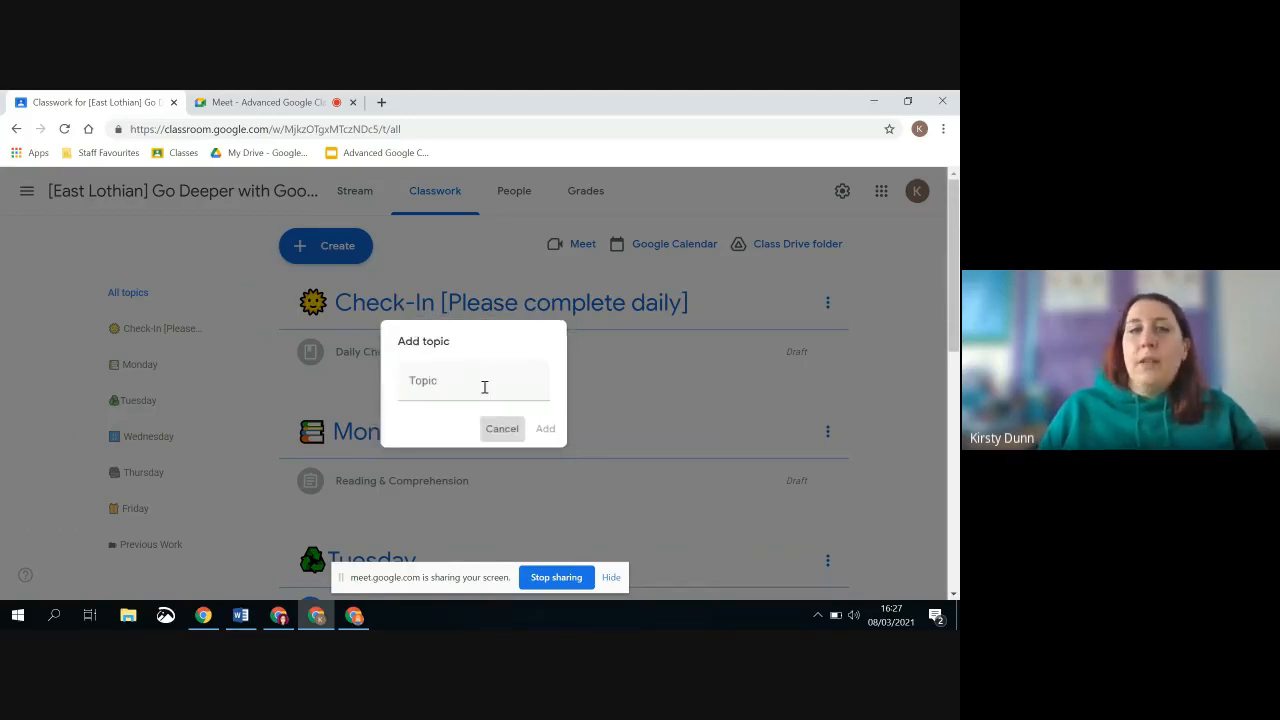
{"action": "left_click", "coordinate": [505, 431]}
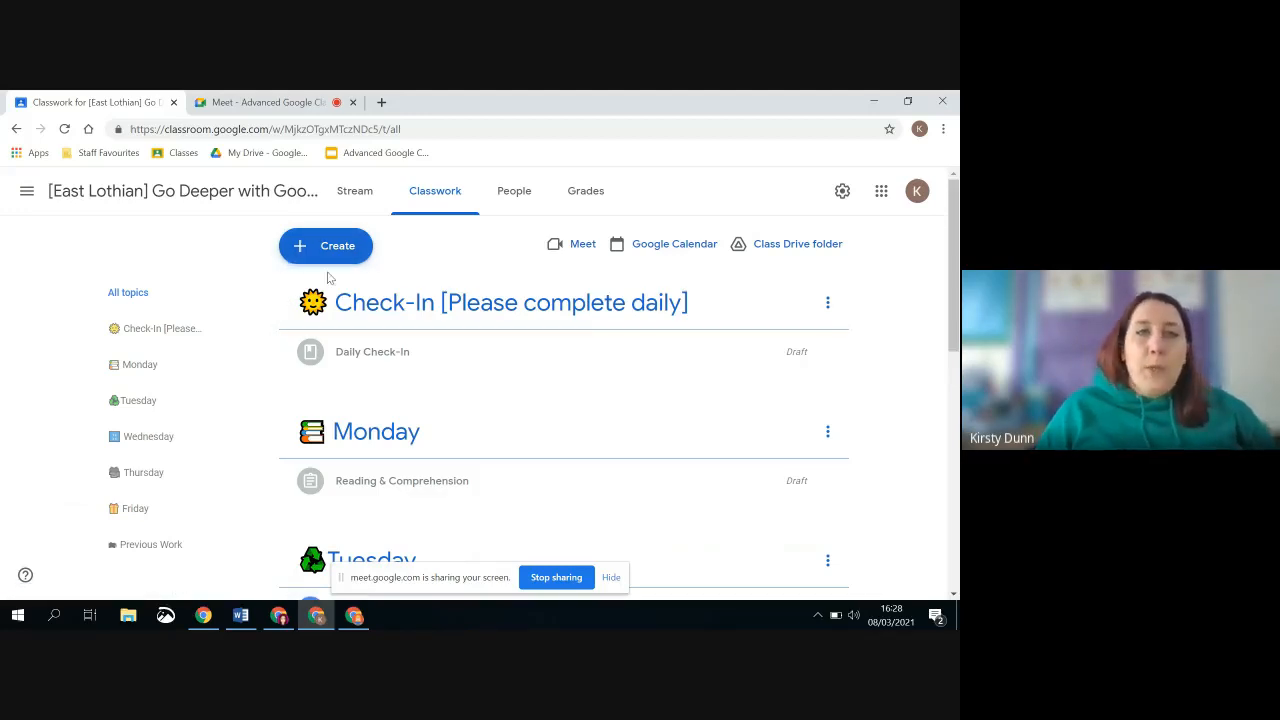
Look through the posts listed under the Monday, Tuesday and Wednesday topics
{"action": "scroll", "coordinate": [338, 311], "scroll_direction": "down", "scroll_amount": 1}
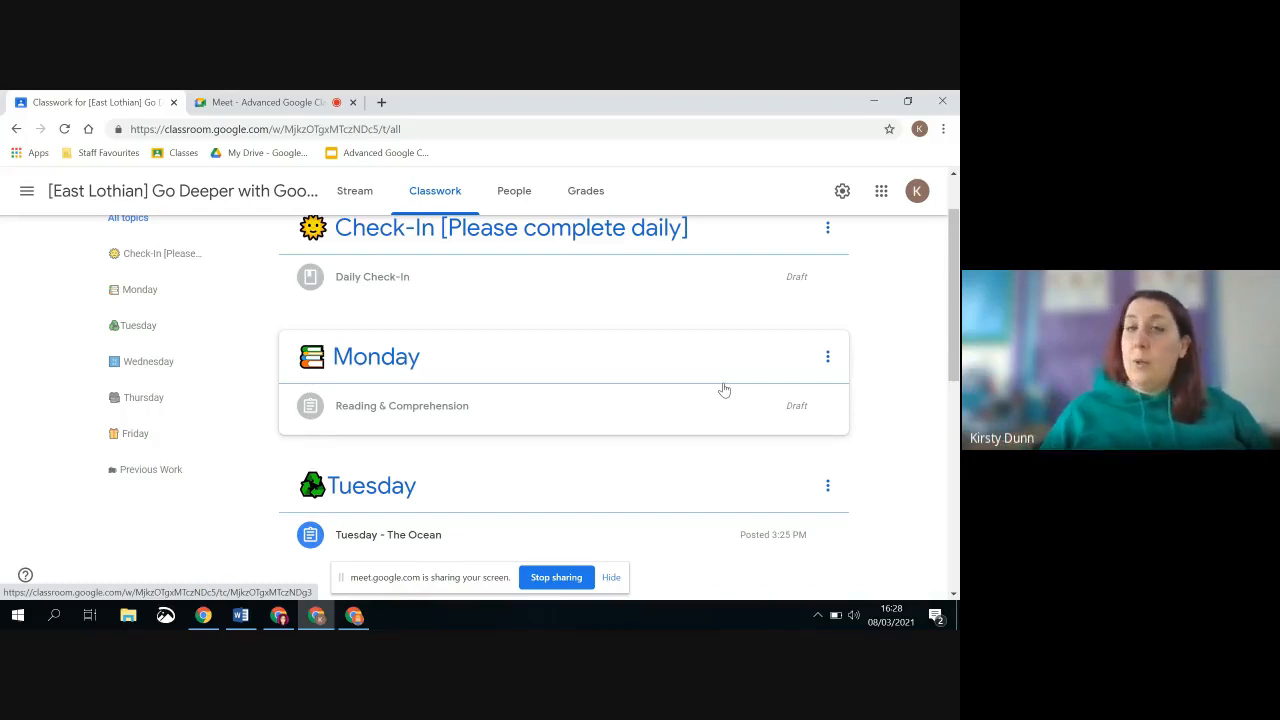
{"action": "scroll", "coordinate": [726, 365], "scroll_direction": "down", "scroll_amount": 1}
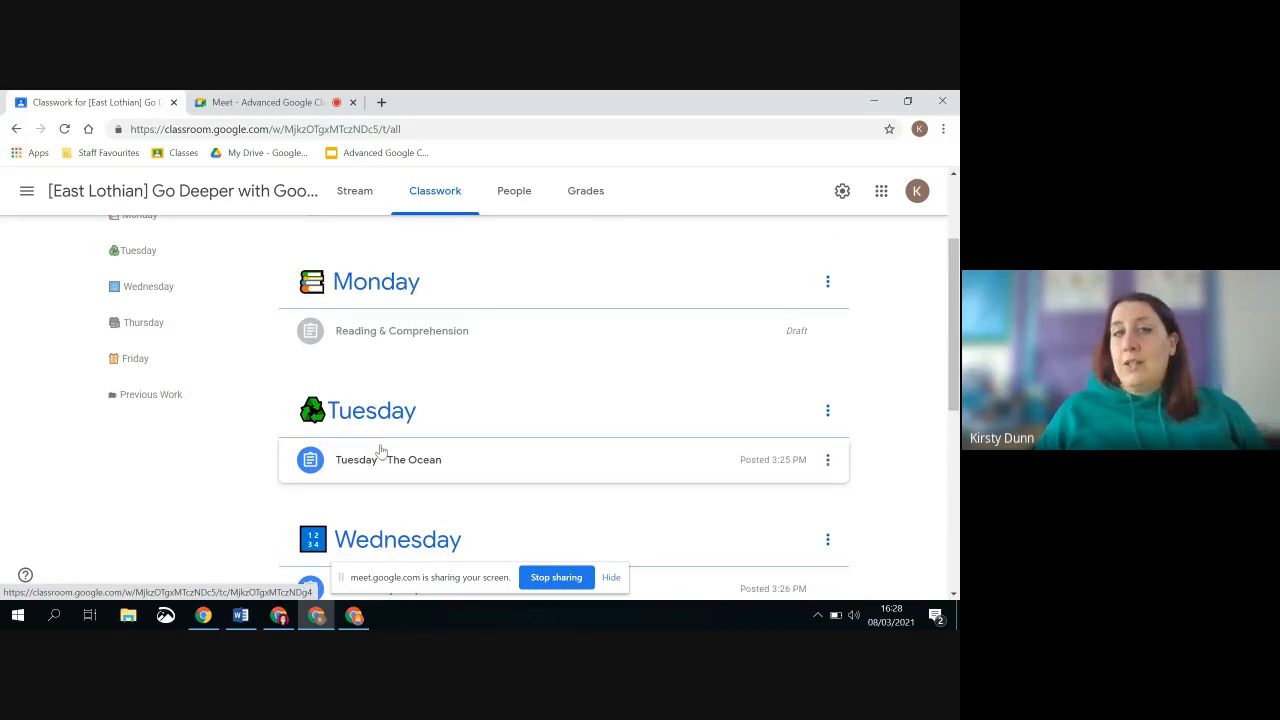
{"action": "scroll", "coordinate": [383, 449], "scroll_direction": "down", "scroll_amount": 1}
{"action": "scroll", "coordinate": [386, 448], "scroll_direction": "down", "scroll_amount": 1}
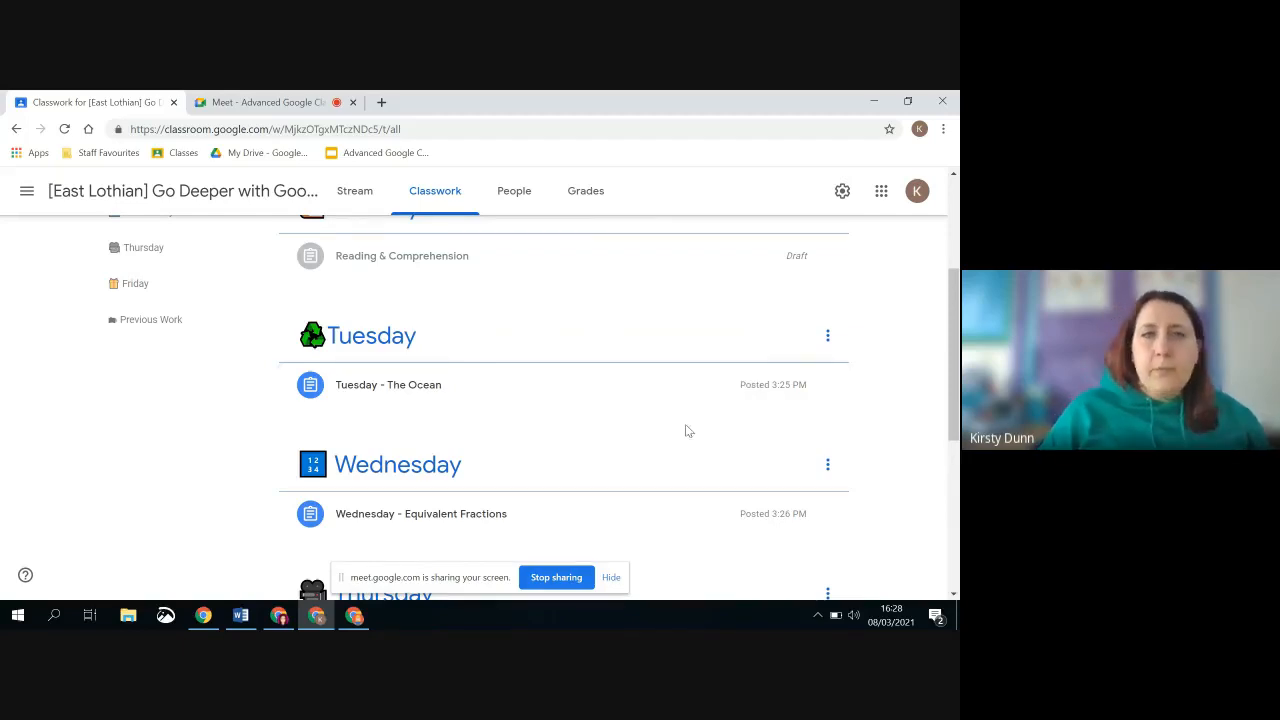
{"action": "scroll", "coordinate": [543, 400], "scroll_direction": "up", "scroll_amount": 3}
Show the types of classwork that can be created and hide the screen-sharing bar
{"action": "left_click", "coordinate": [292, 246]}
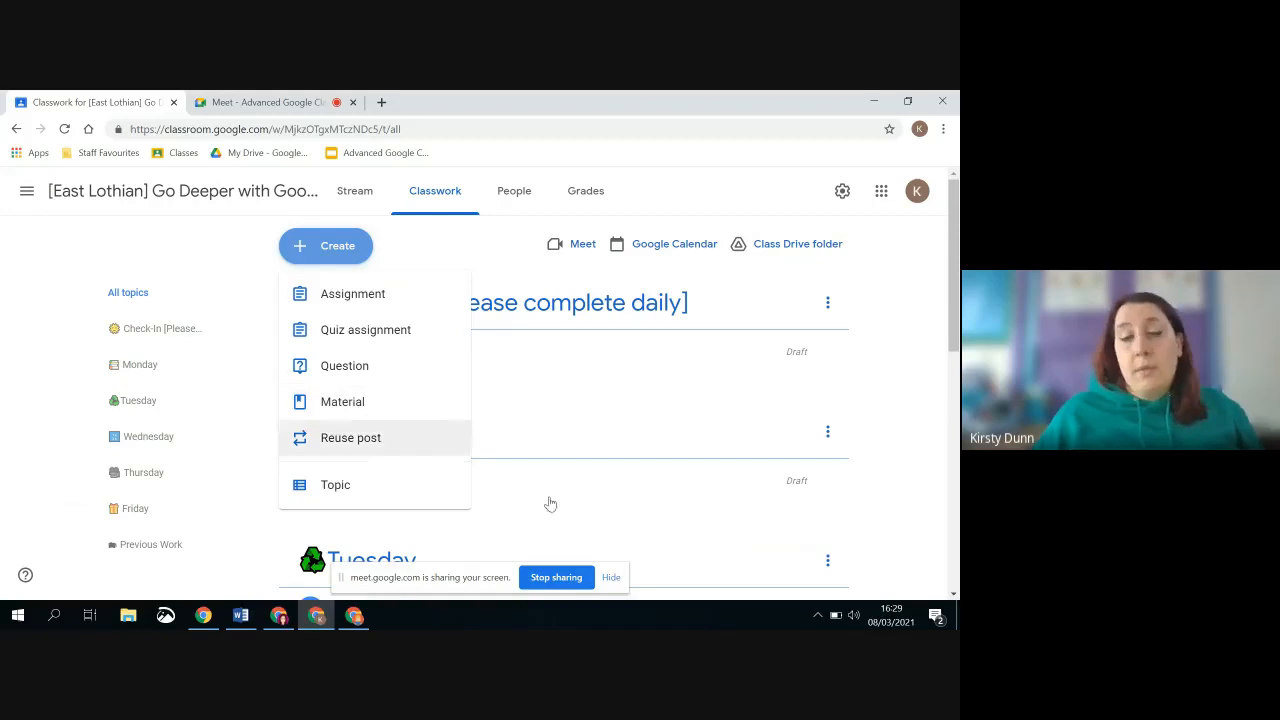
{"action": "left_click", "coordinate": [610, 578]}
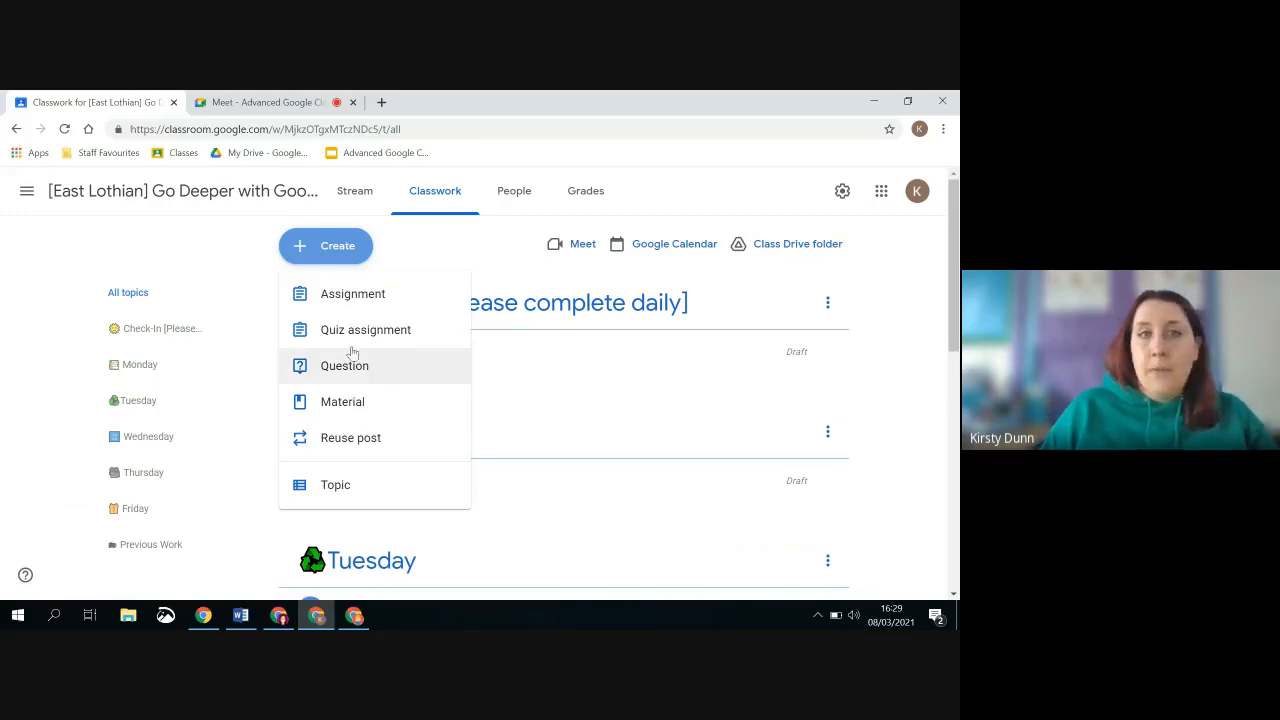
Open the Daily Check-In draft material for editing and show its attachment options
{"action": "left_click", "coordinate": [515, 378]}
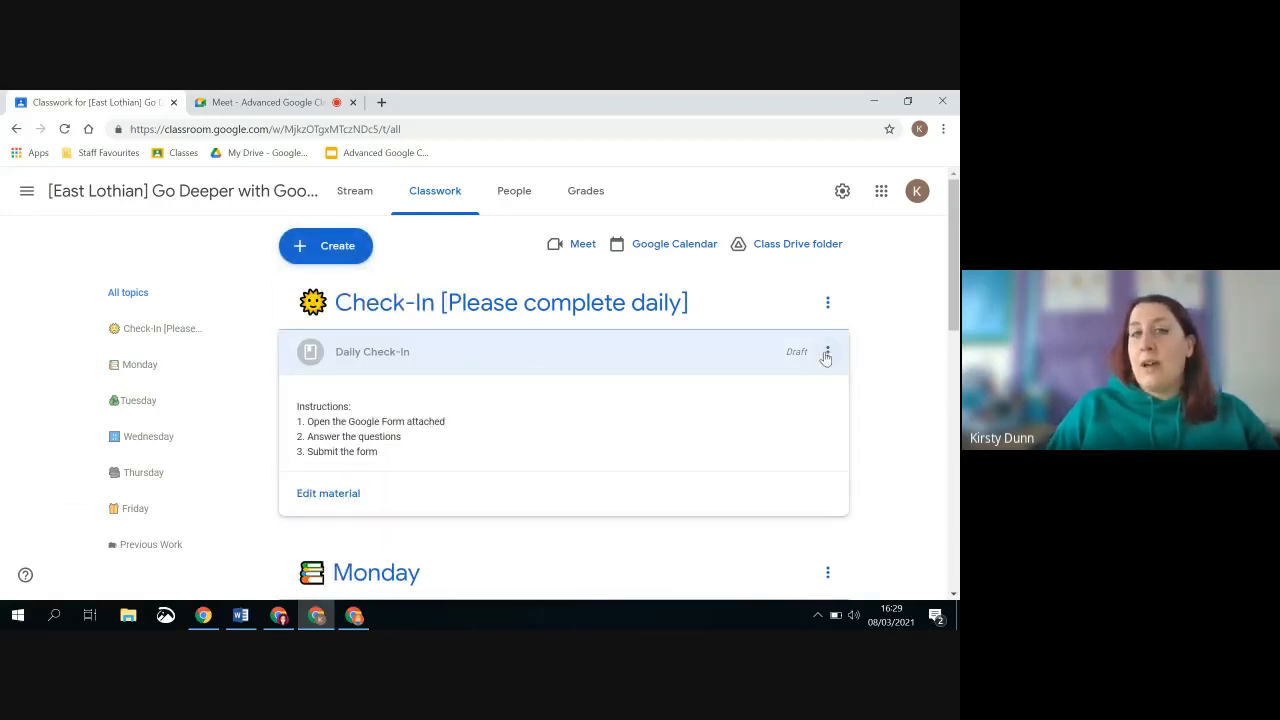
{"action": "left_click", "coordinate": [349, 498]}
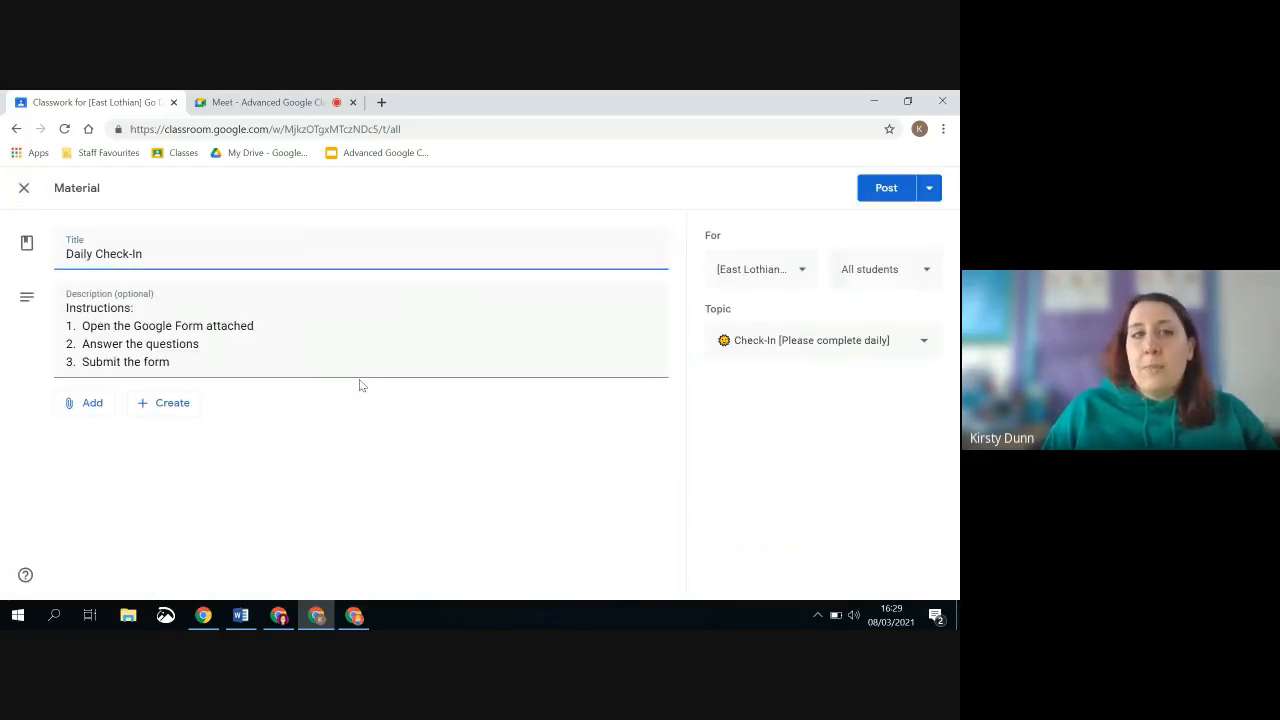
{"action": "left_click", "coordinate": [76, 410]}
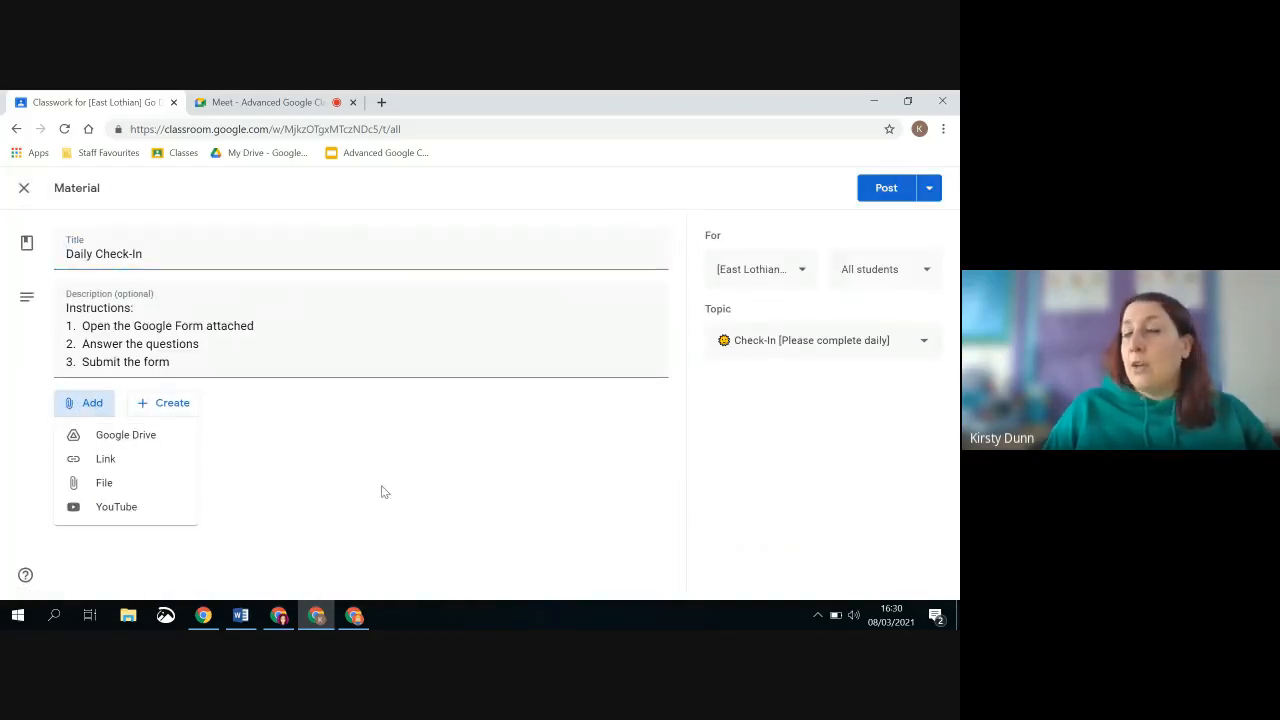
Open Google Drive in a new tab and open the East Lothian Zones of Regulation Check In form from the recent files
{"action": "left_click", "coordinate": [381, 102]}
{"action": "left_click", "coordinate": [249, 154]}
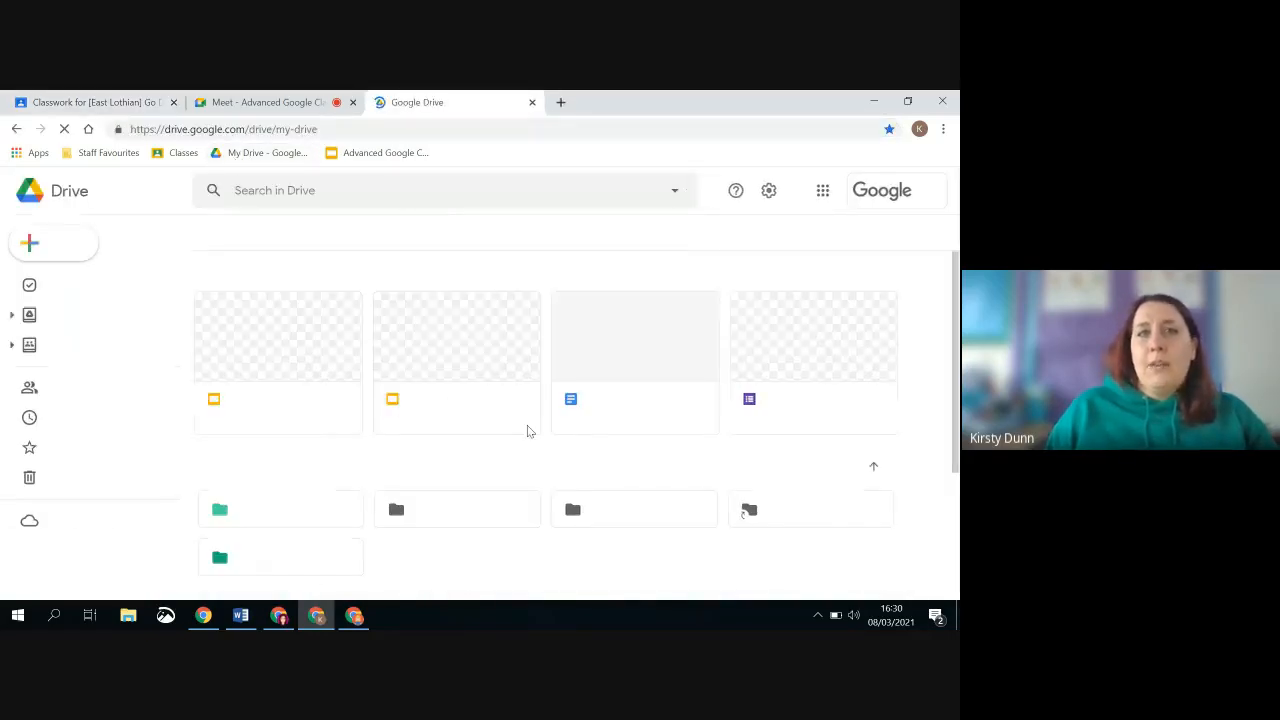
{"action": "left_click", "coordinate": [72, 416]}
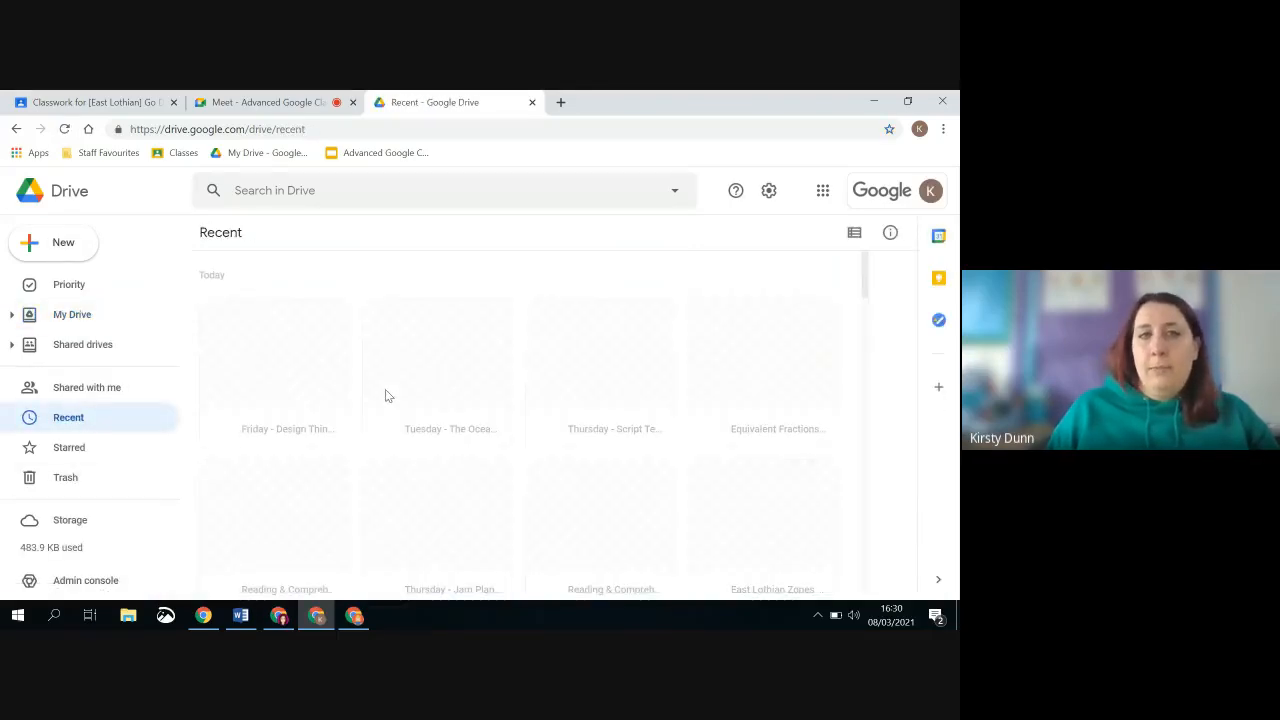
{"action": "scroll", "coordinate": [390, 394], "scroll_direction": "down", "scroll_amount": 10}
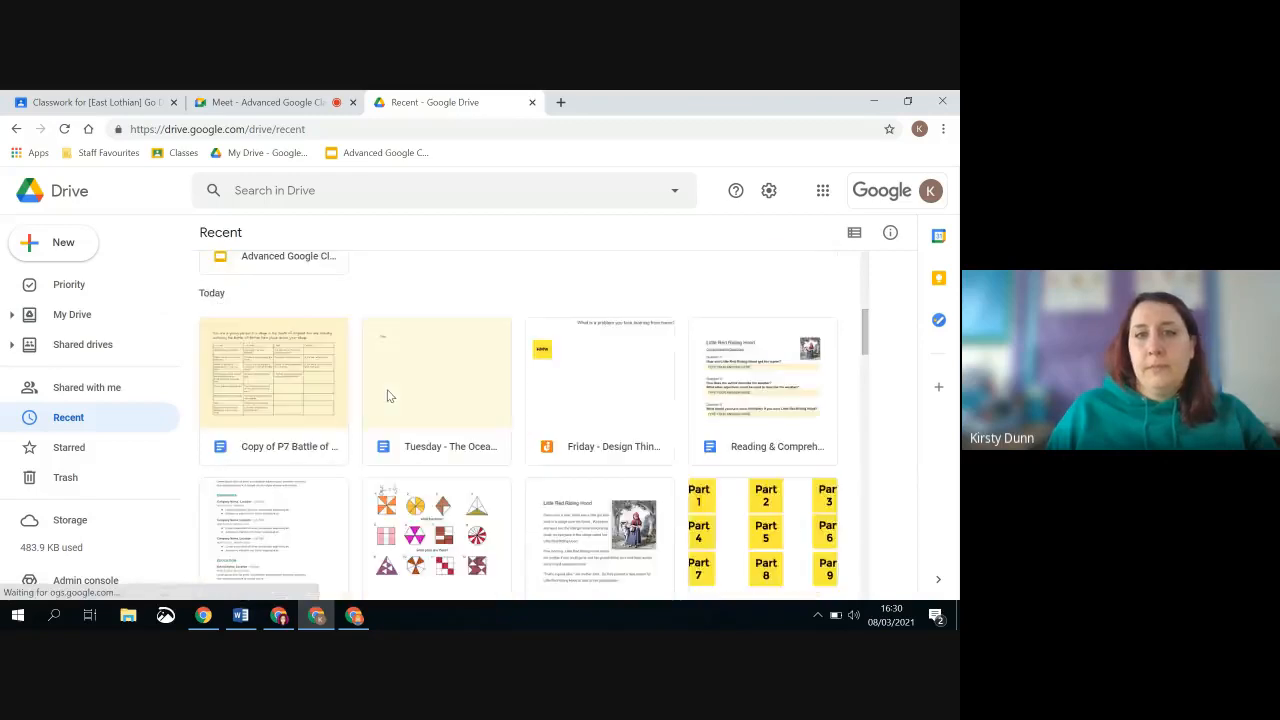
{"action": "scroll", "coordinate": [393, 378], "scroll_direction": "up", "scroll_amount": 16}
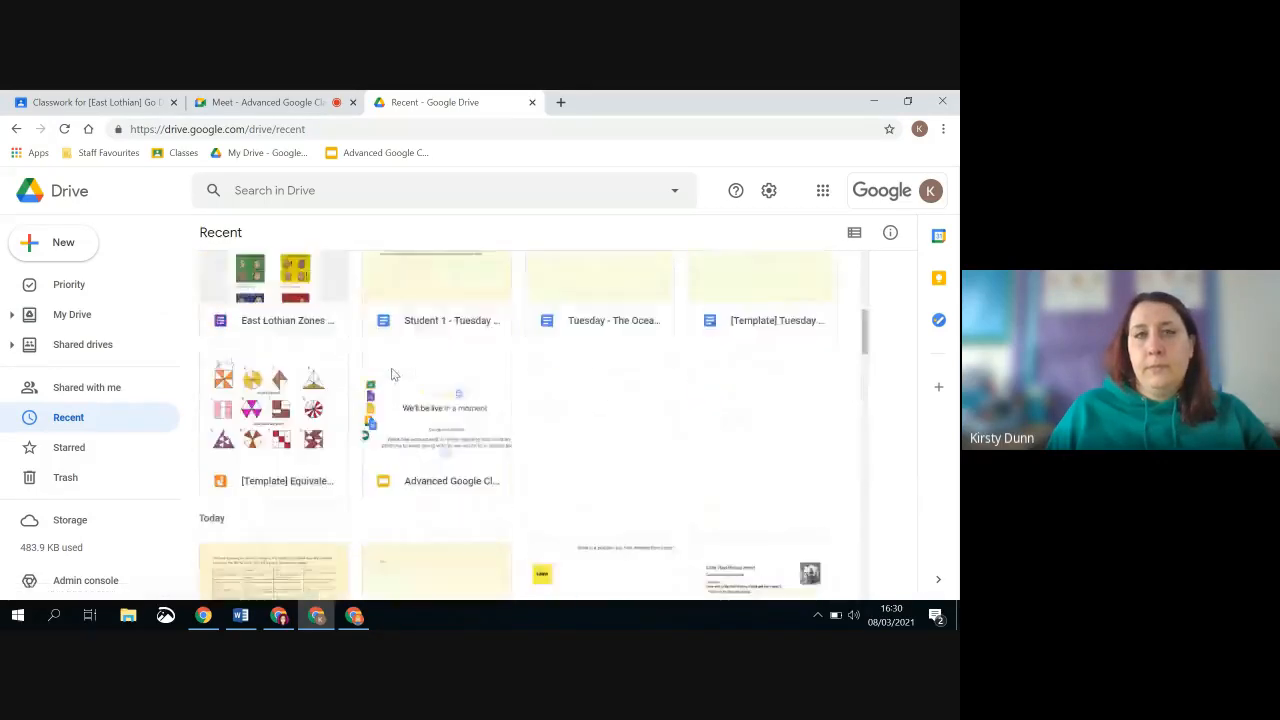
{"action": "scroll", "coordinate": [392, 372], "scroll_direction": "down", "scroll_amount": 4}
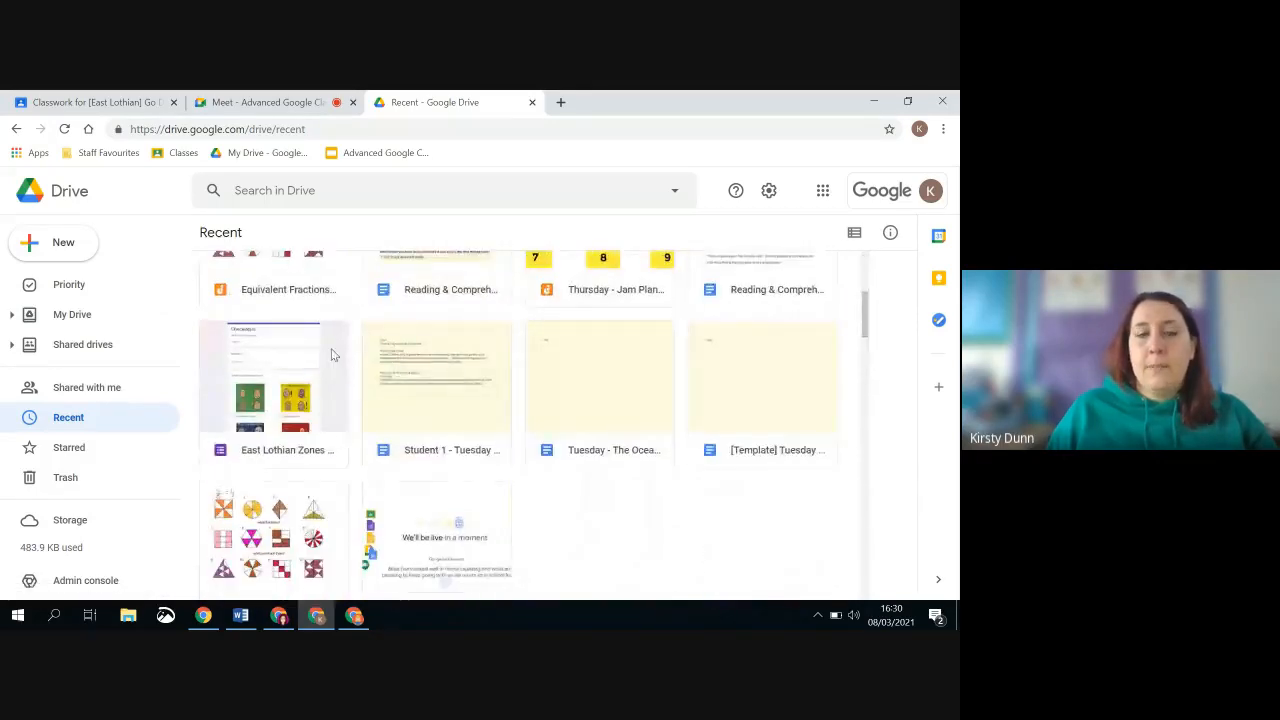
{"action": "double_click", "coordinate": [333, 355]}
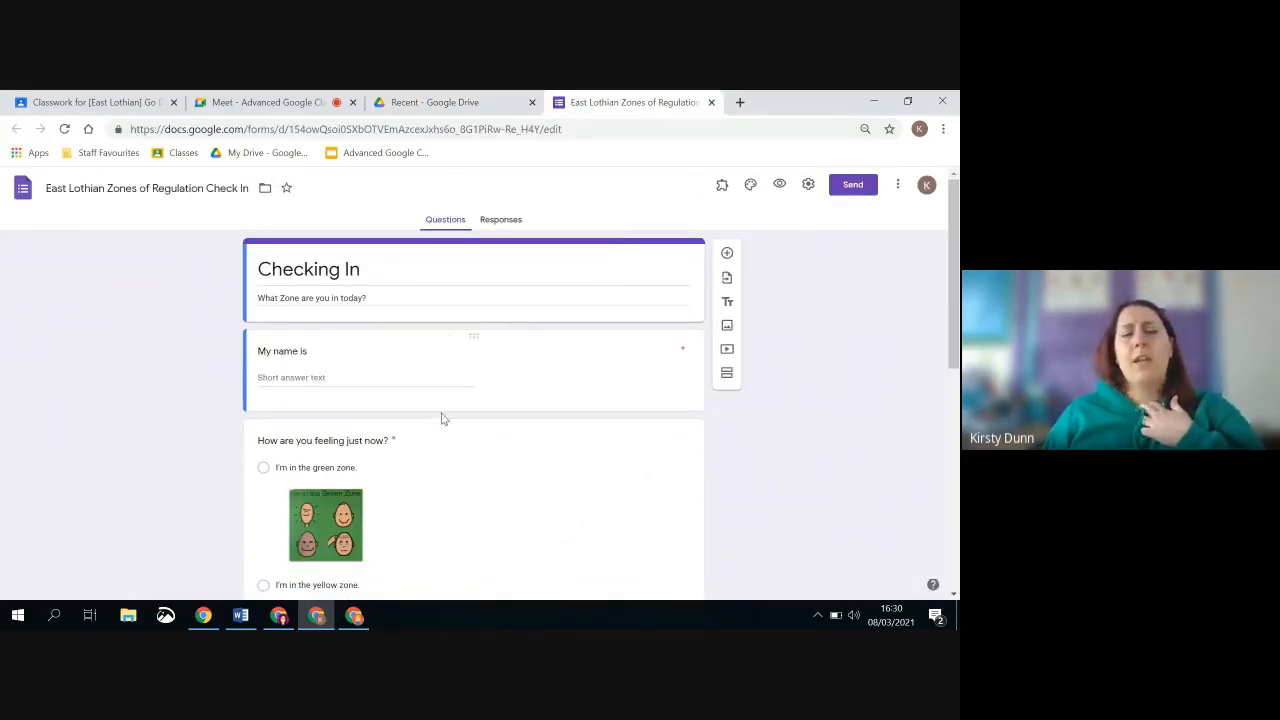
Review the check-in form's questions and copy the link for sending the form to respondents
{"action": "scroll", "coordinate": [305, 313], "scroll_direction": "down", "scroll_amount": 1}
{"action": "scroll", "coordinate": [305, 313], "scroll_direction": "down", "scroll_amount": 5}
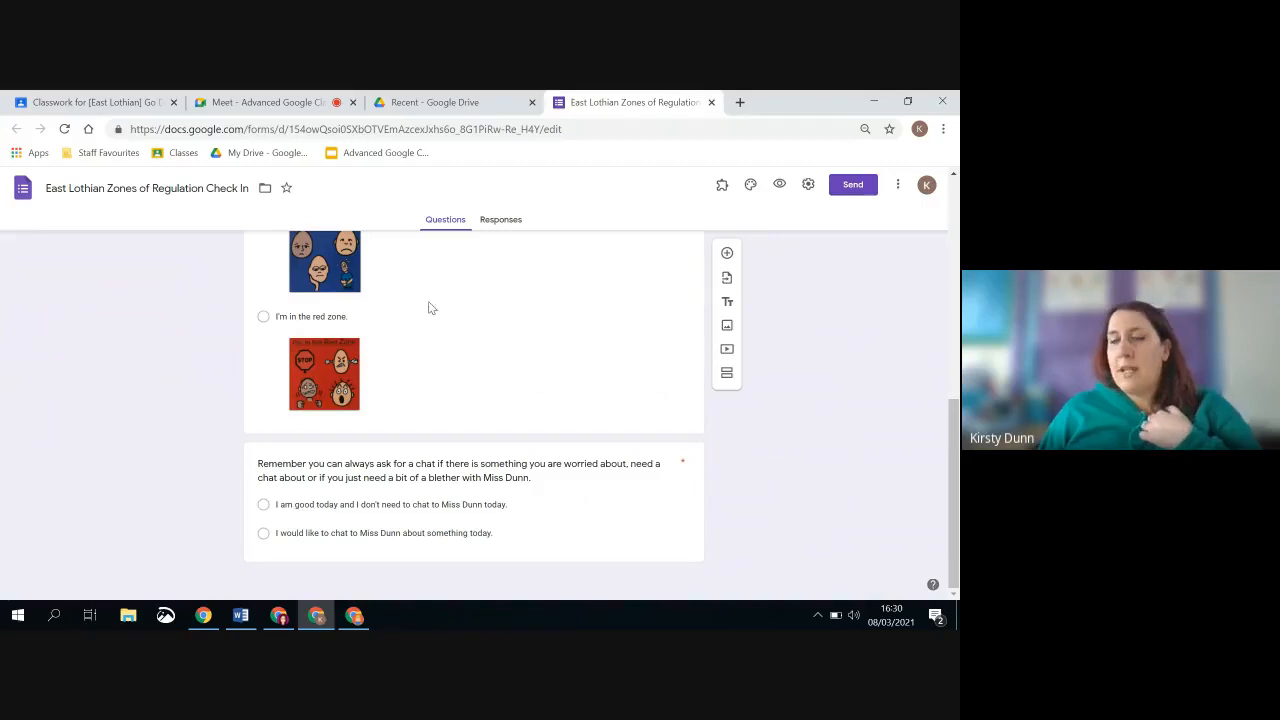
{"action": "left_click", "coordinate": [555, 131]}
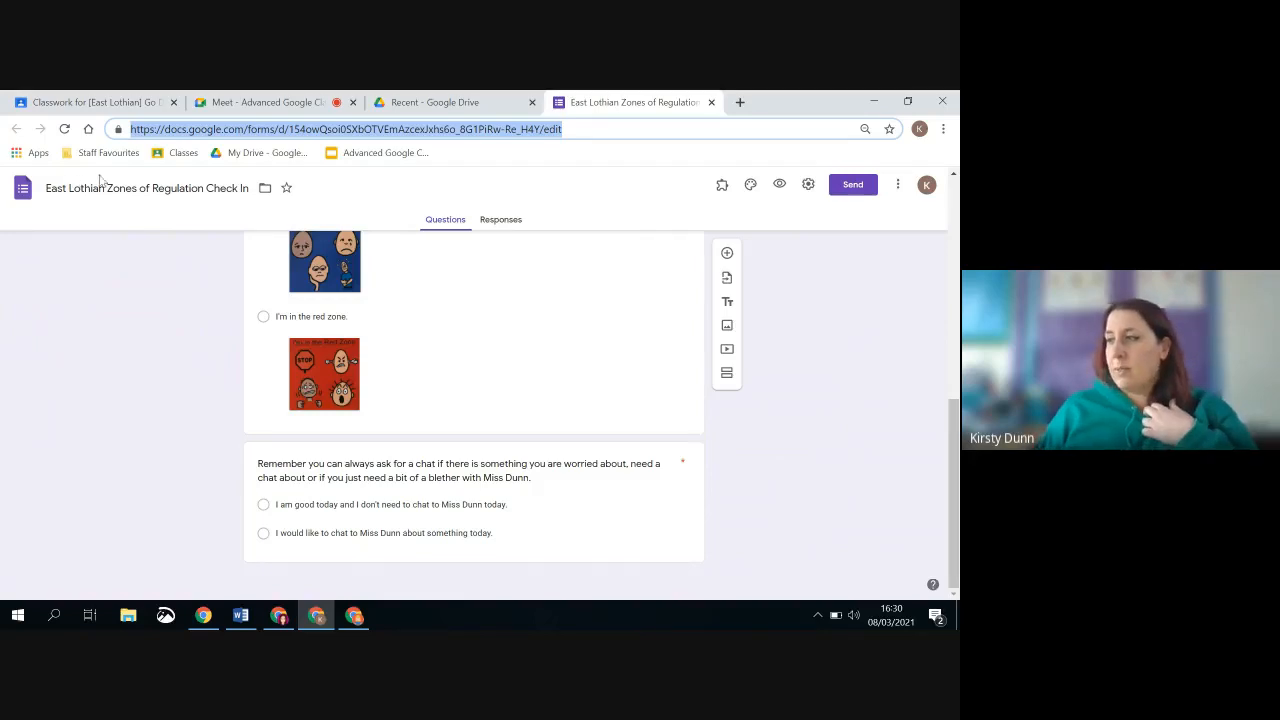
{"action": "left_click", "coordinate": [853, 186]}
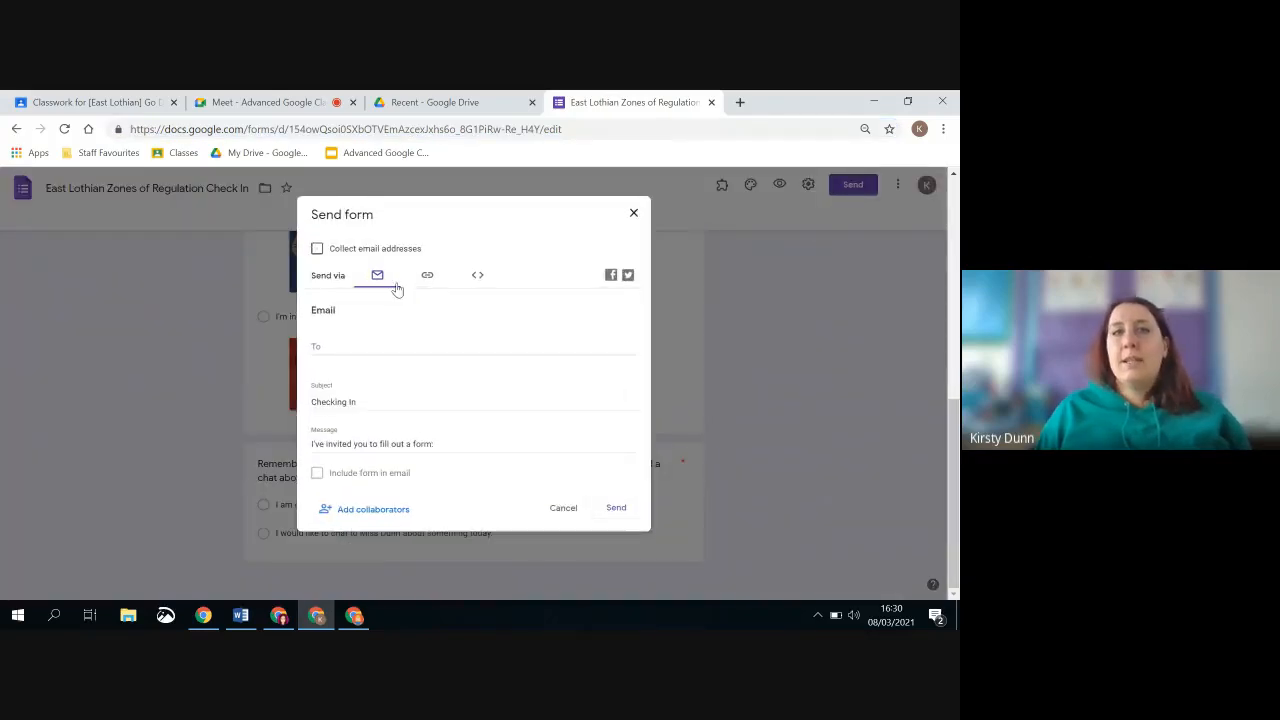
{"action": "left_click", "coordinate": [427, 275]}
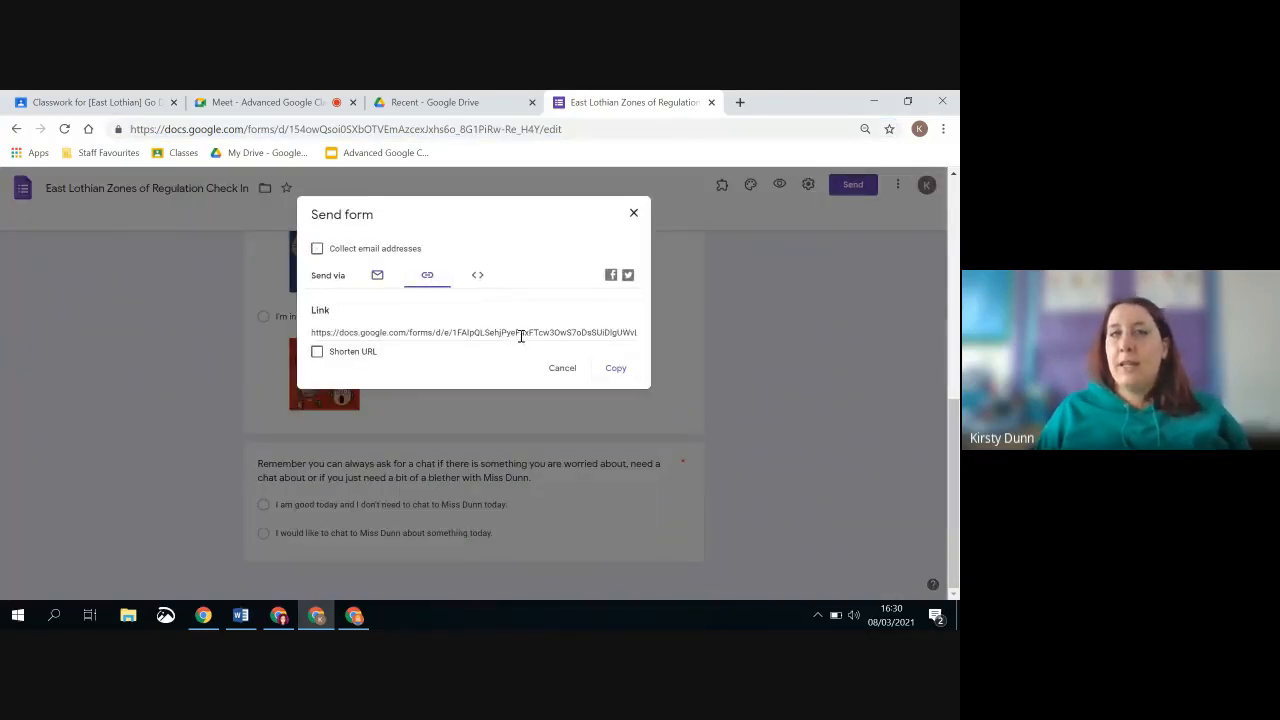
{"action": "left_click", "coordinate": [480, 333]}
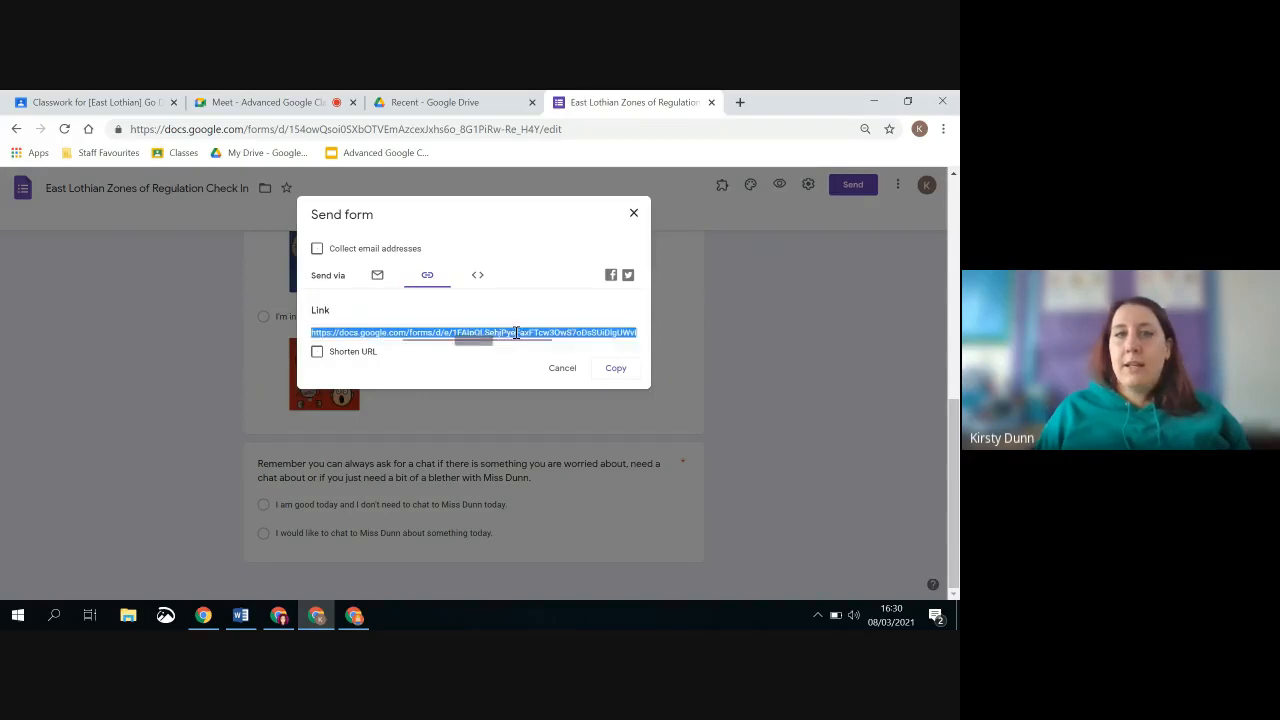
{"action": "left_click", "coordinate": [616, 369]}
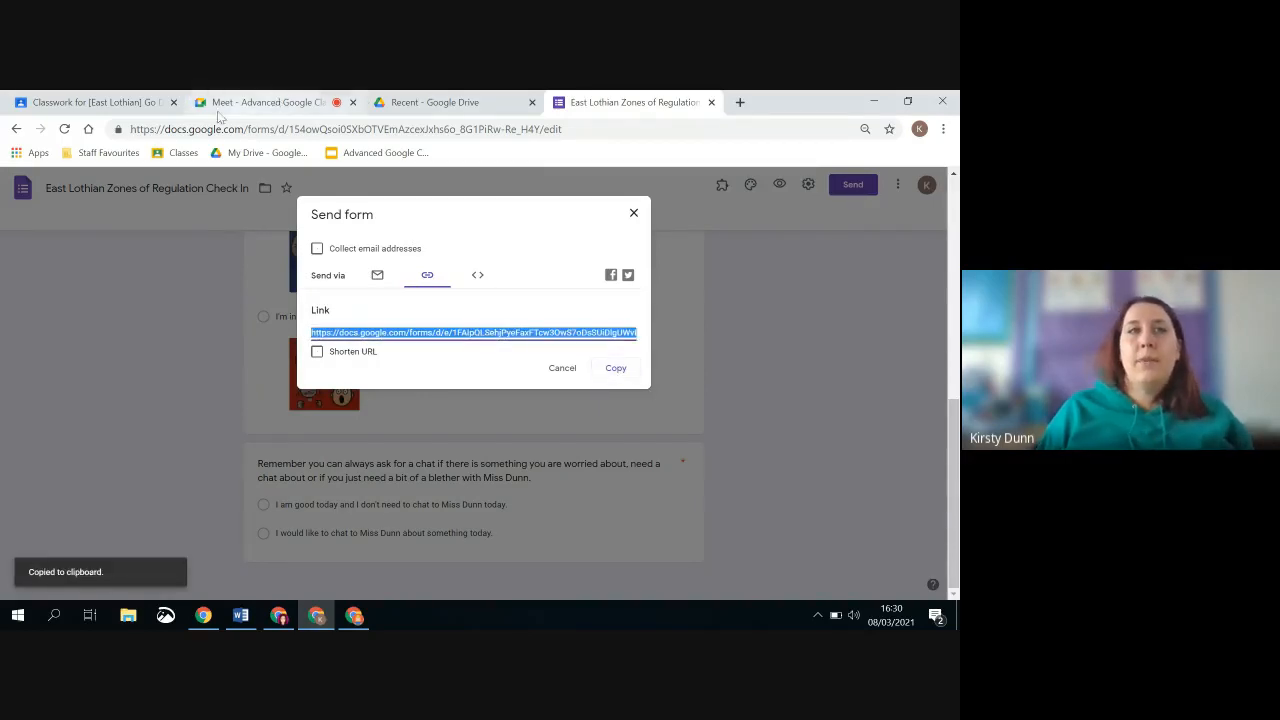
Attach the copied check-in form link to the Daily Check-In material in Classroom
{"action": "left_click", "coordinate": [122, 103]}
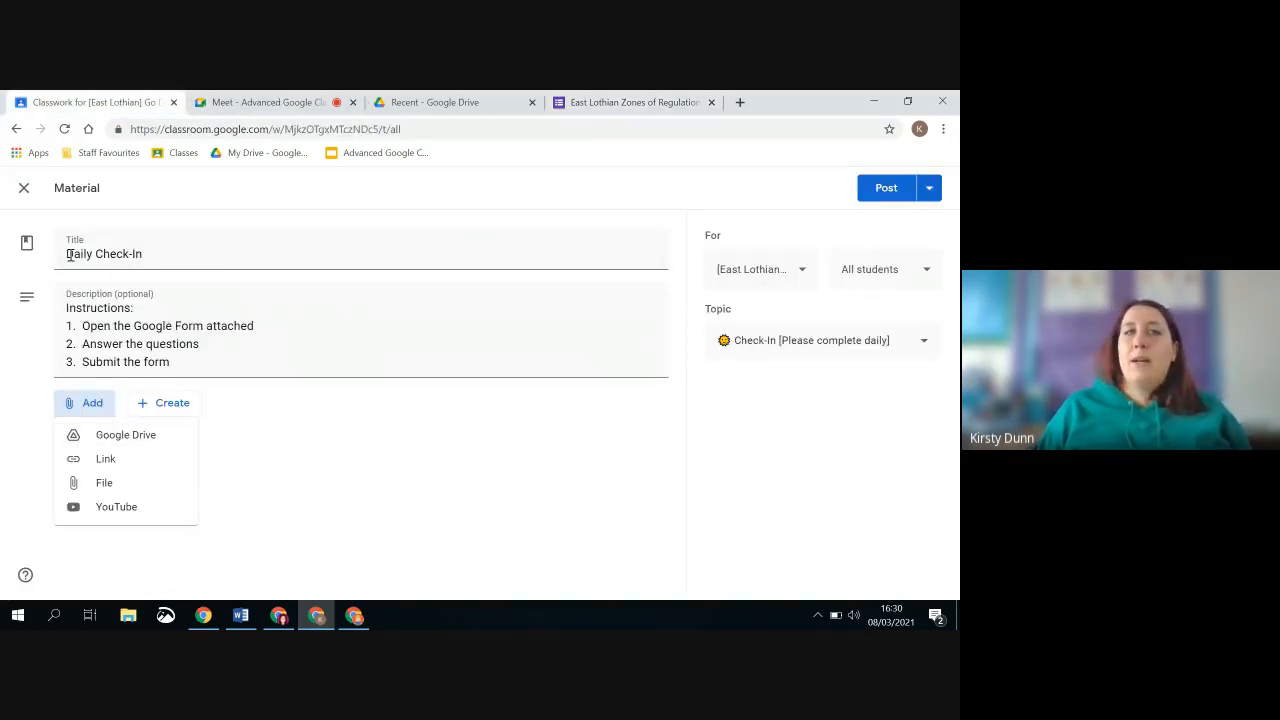
{"action": "left_click", "coordinate": [132, 459]}
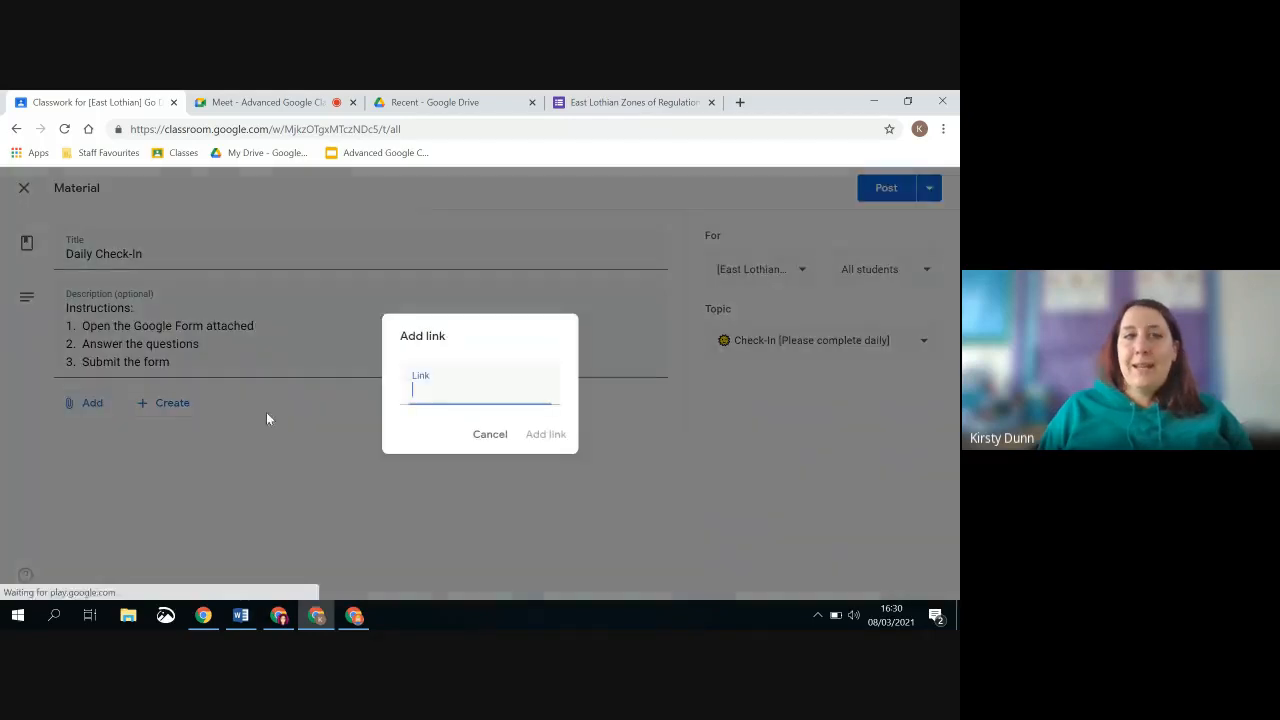
{"action": "key", "text": "ctrl+v"}
{"action": "left_click", "coordinate": [545, 433]}
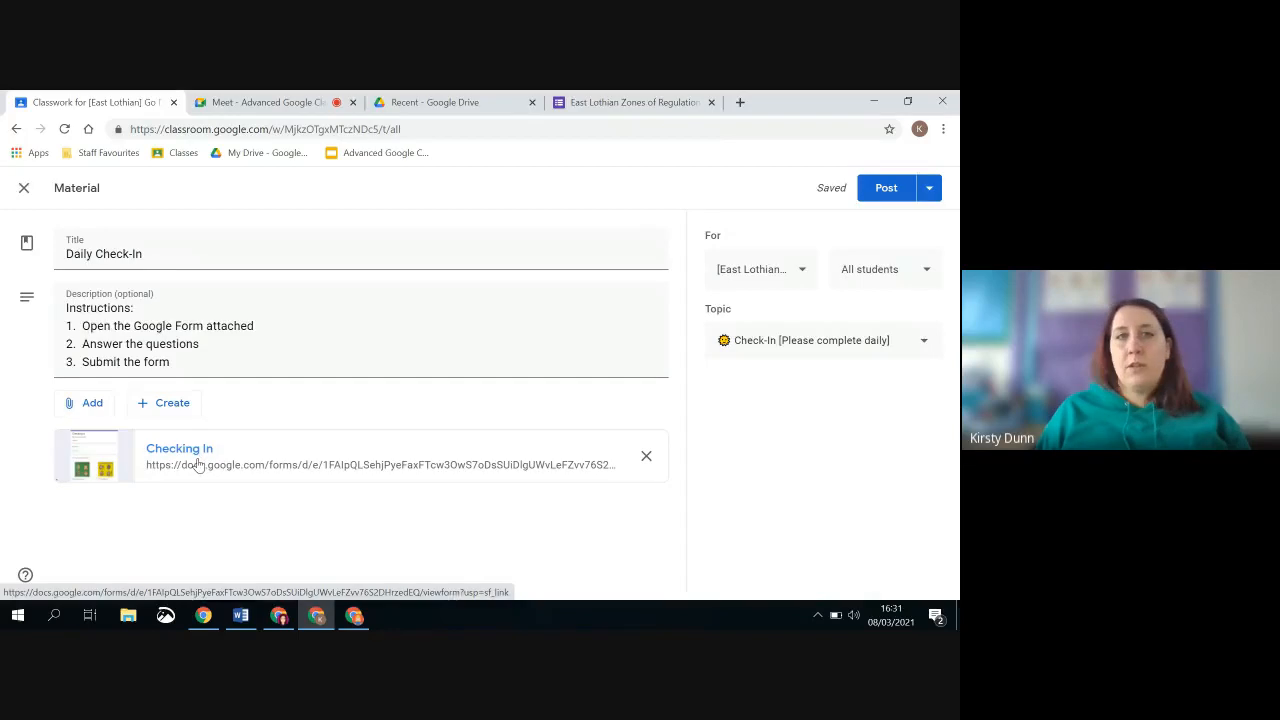
Check the attached Checking In form as students see it, close it and post the Daily Check-In material
{"action": "left_click", "coordinate": [198, 465]}
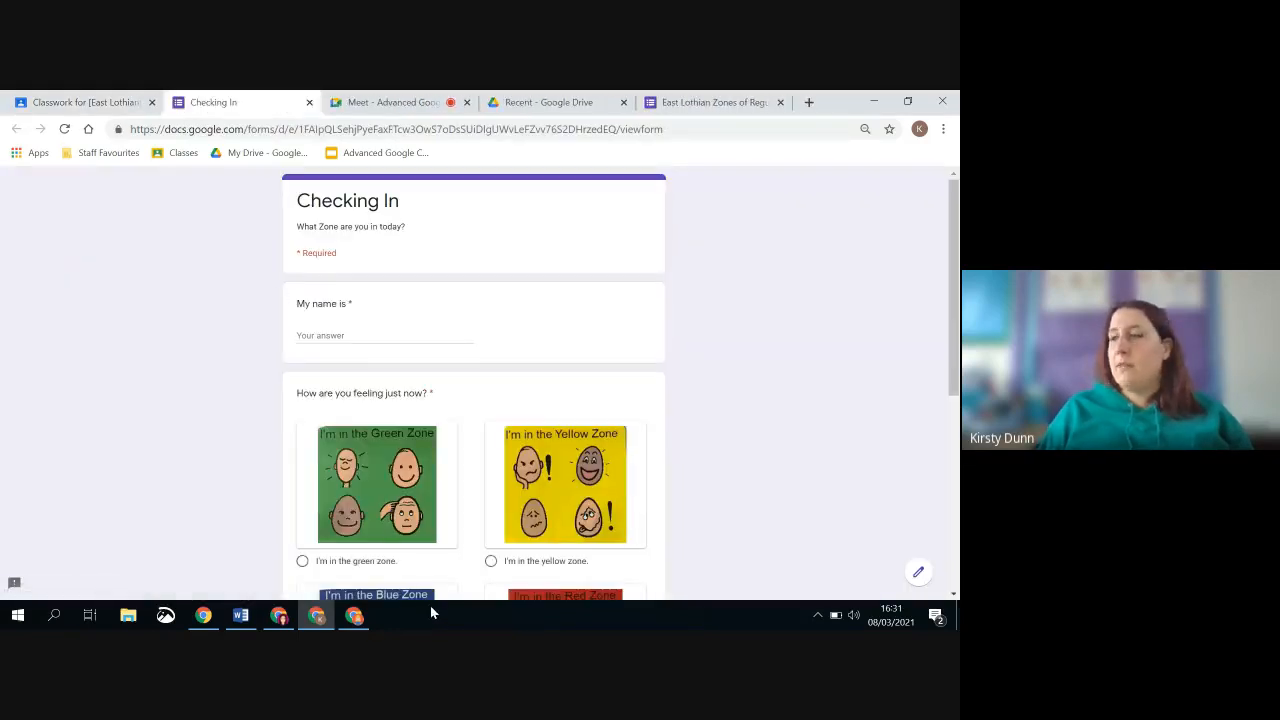
{"action": "scroll", "coordinate": [367, 442], "scroll_direction": "down", "scroll_amount": 3}
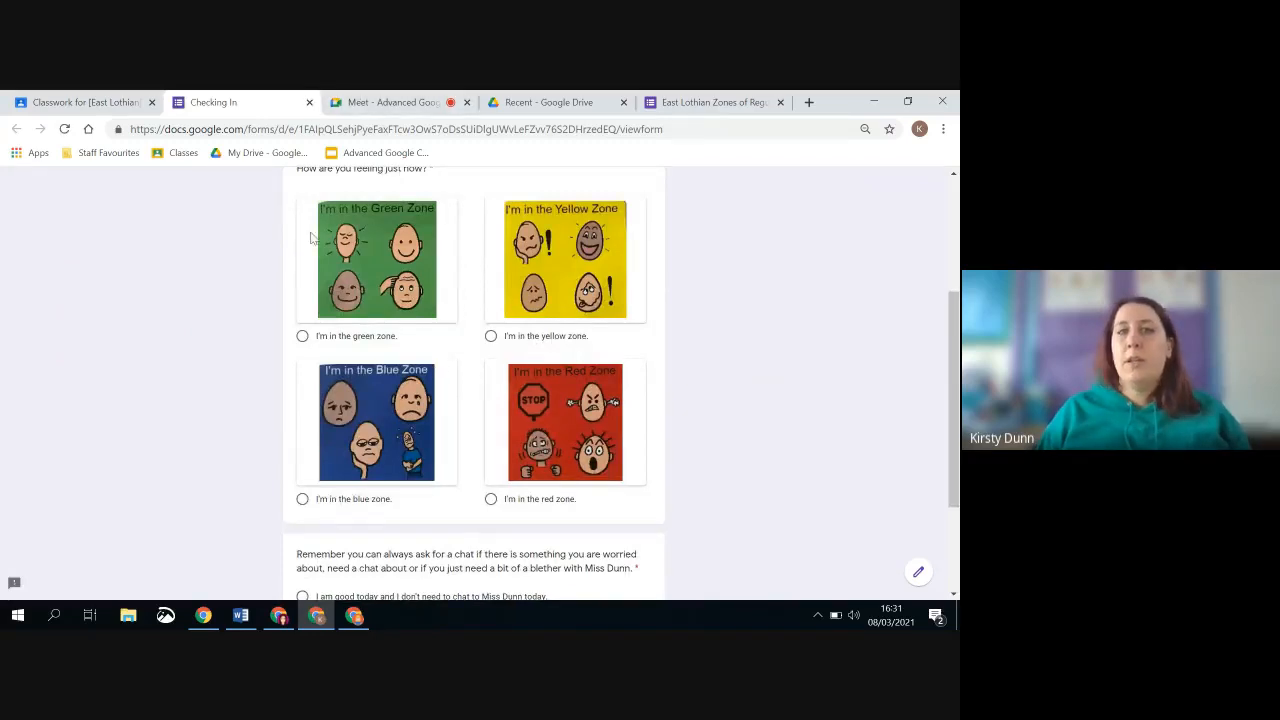
{"action": "scroll", "coordinate": [311, 237], "scroll_direction": "down", "scroll_amount": 2}
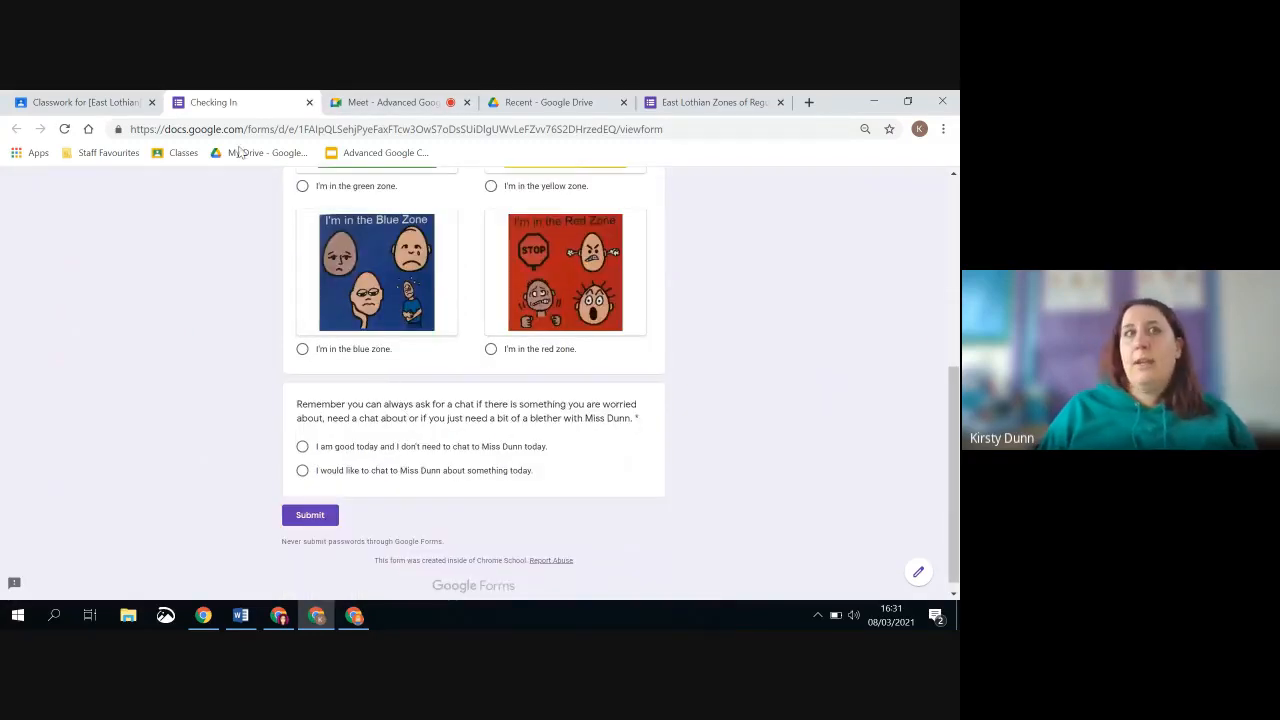
{"action": "left_click", "coordinate": [310, 102]}
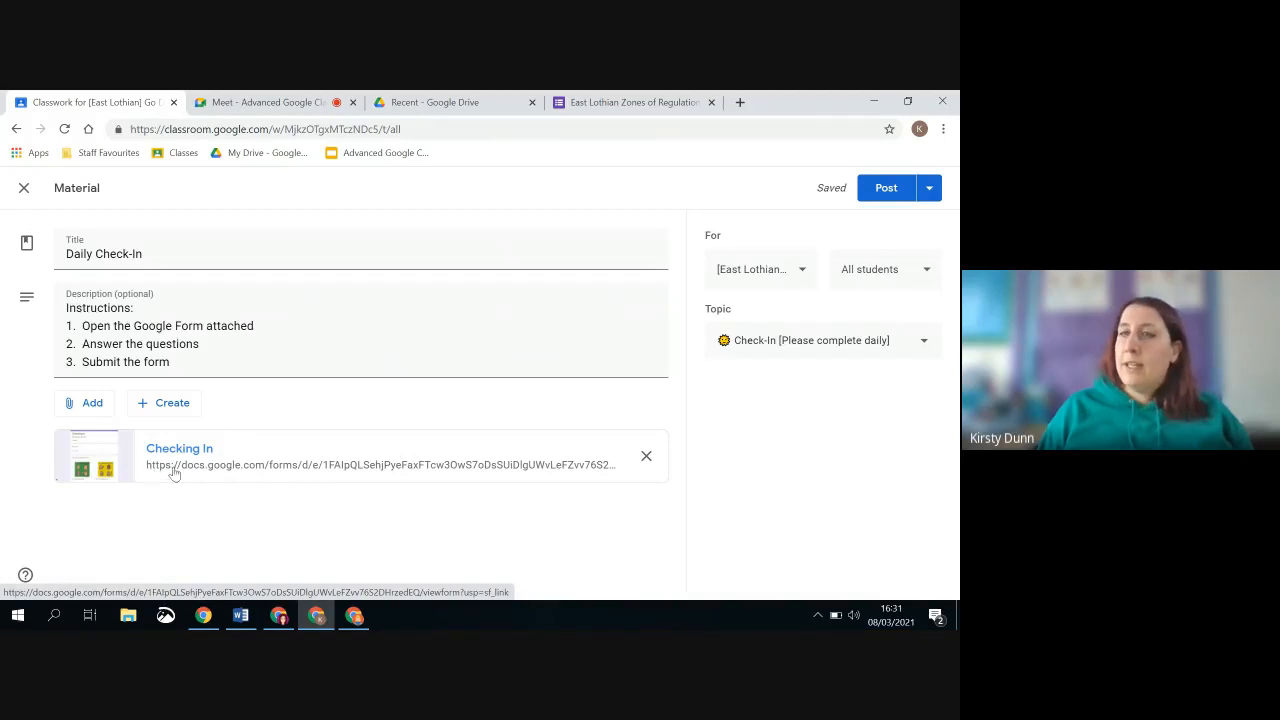
{"action": "left_click", "coordinate": [875, 191]}
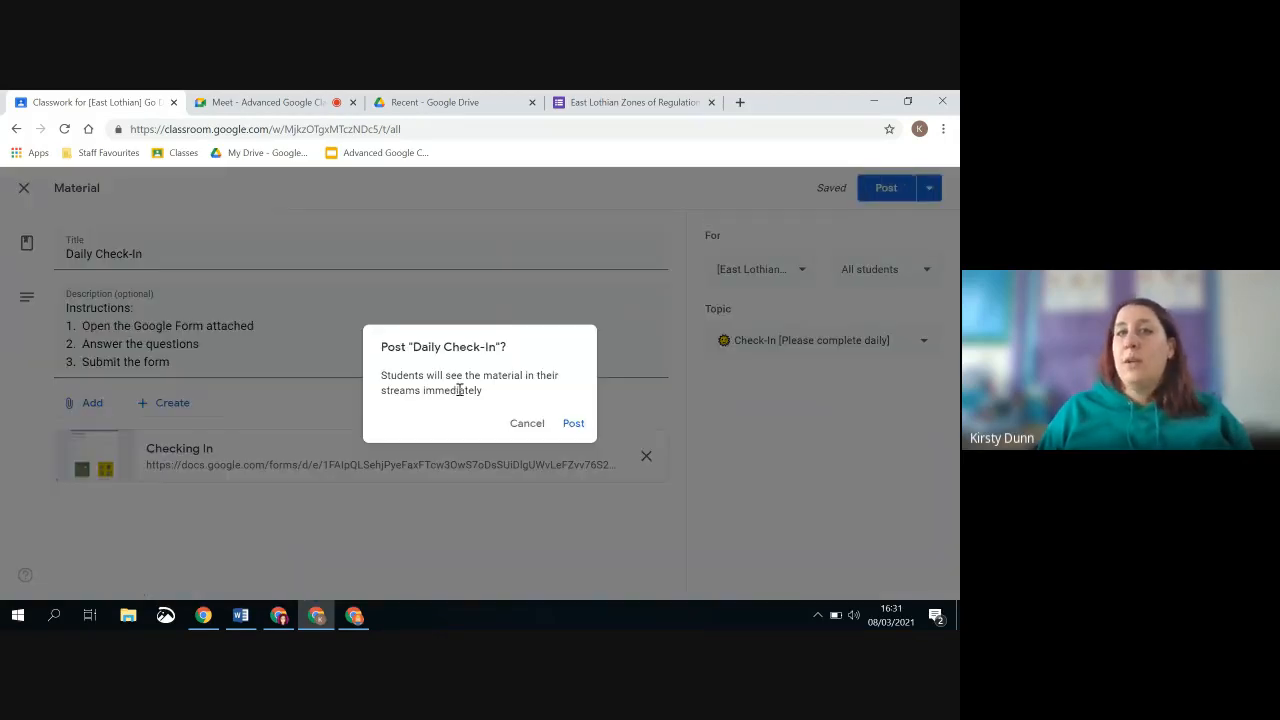
{"action": "left_click", "coordinate": [571, 421]}
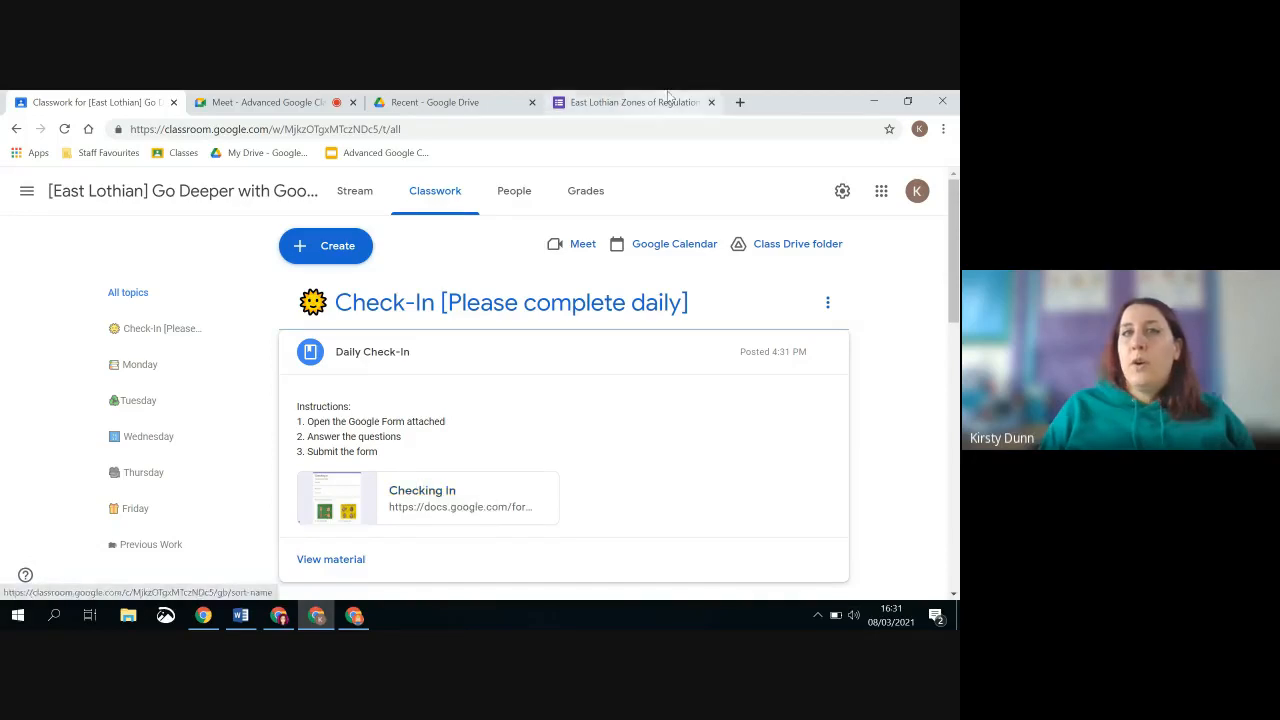
Open the check-in form's responses and create a new spreadsheet to collect them
{"action": "left_click", "coordinate": [635, 102]}
{"action": "left_click", "coordinate": [633, 216]}
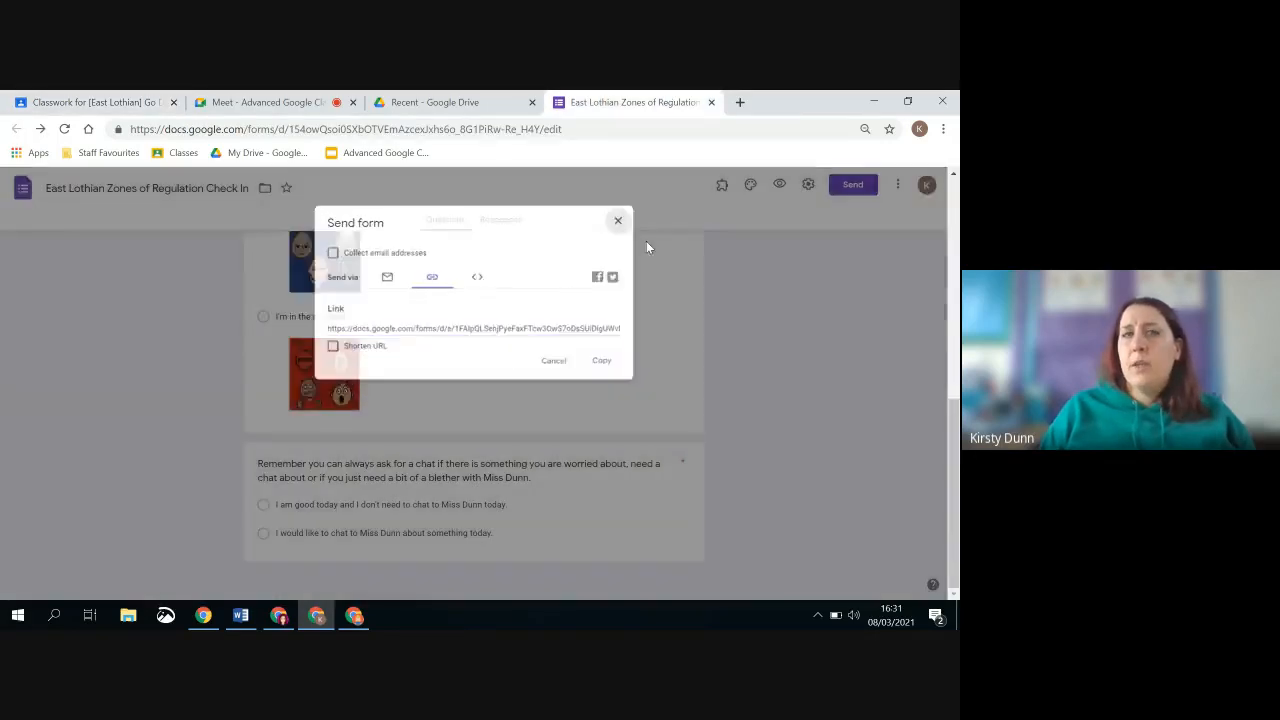
{"action": "scroll", "coordinate": [660, 354], "scroll_direction": "up", "scroll_amount": 5}
{"action": "left_click", "coordinate": [492, 219]}
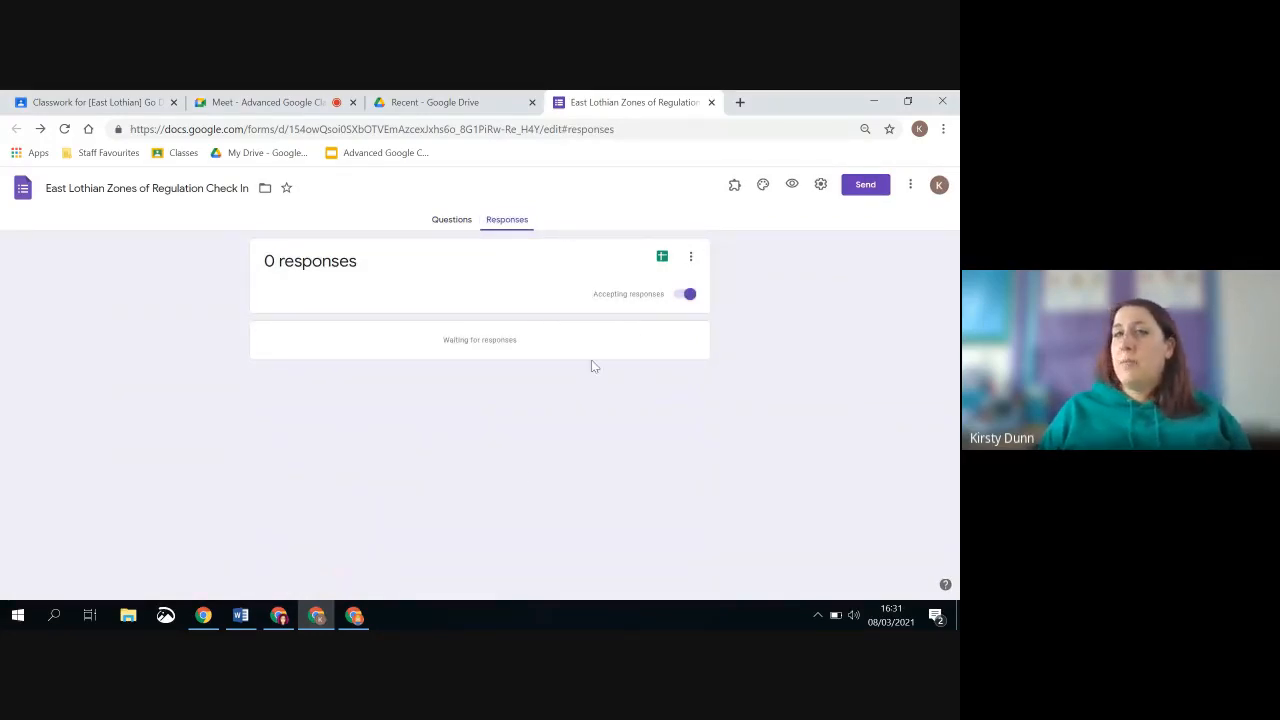
{"action": "left_click", "coordinate": [665, 259]}
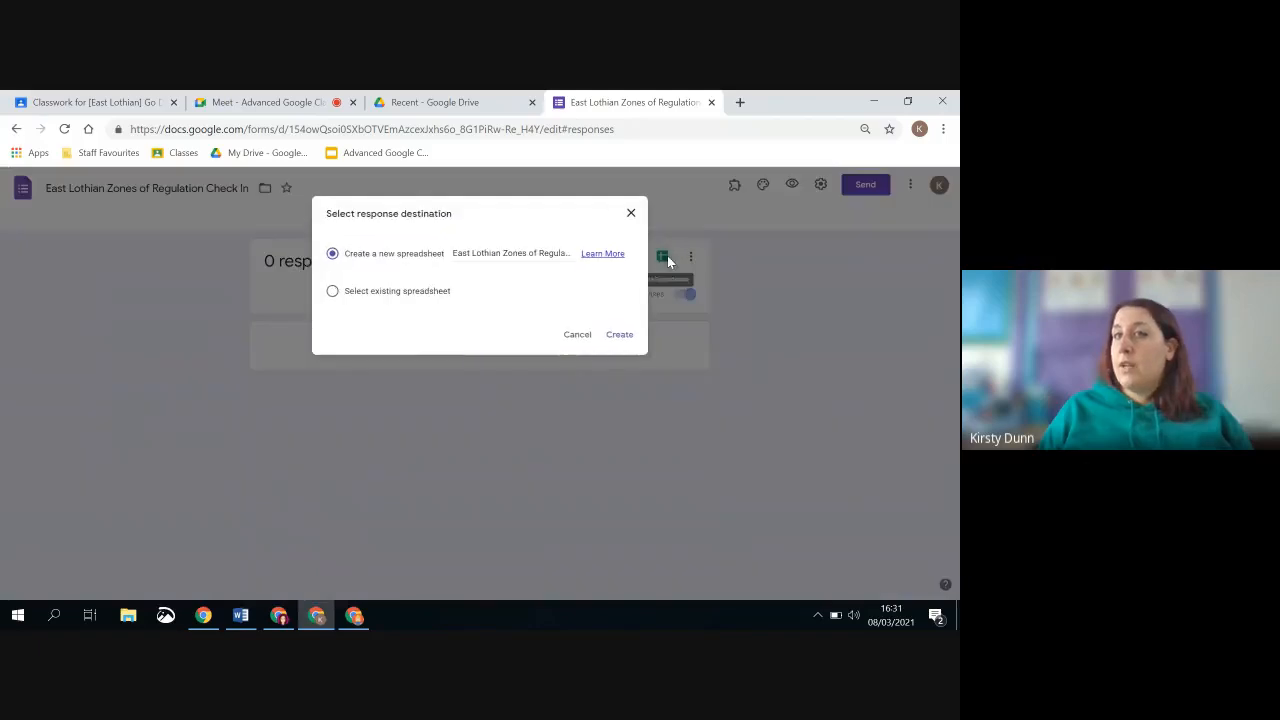
{"action": "left_click", "coordinate": [619, 336]}
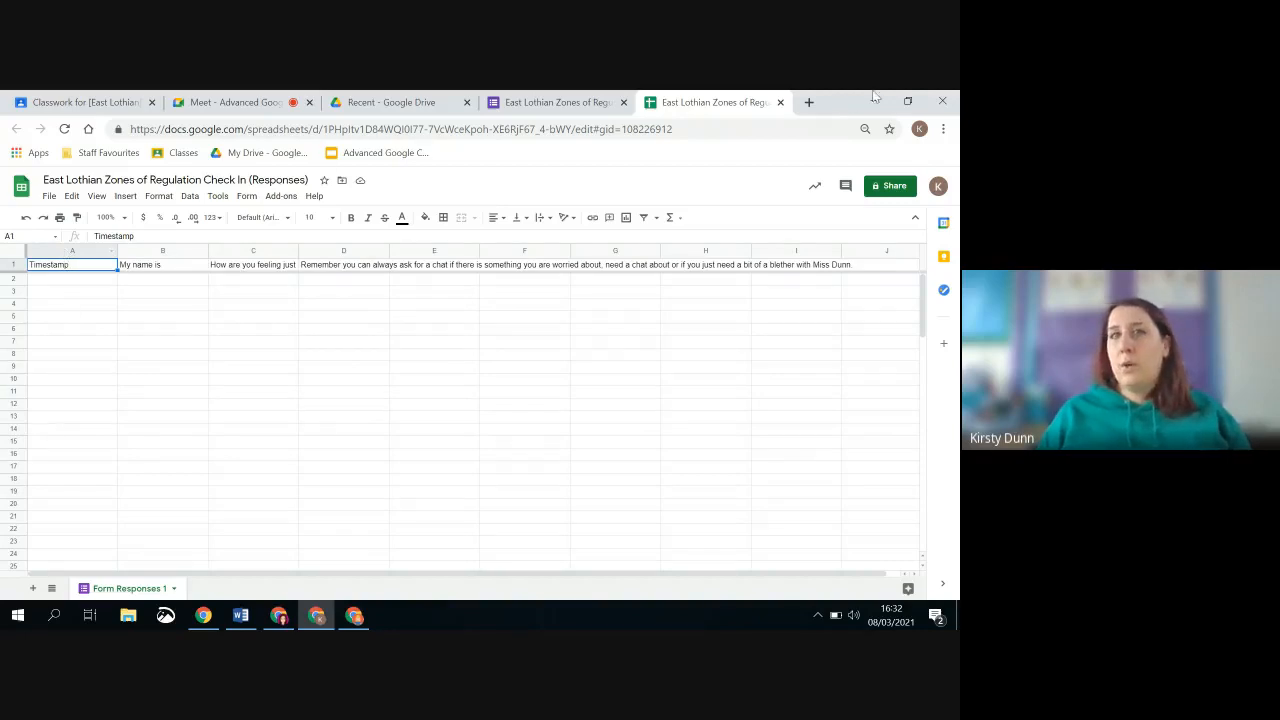
Close the response spreadsheet and the form, and return to the class's Classwork page
{"action": "left_click", "coordinate": [780, 102]}
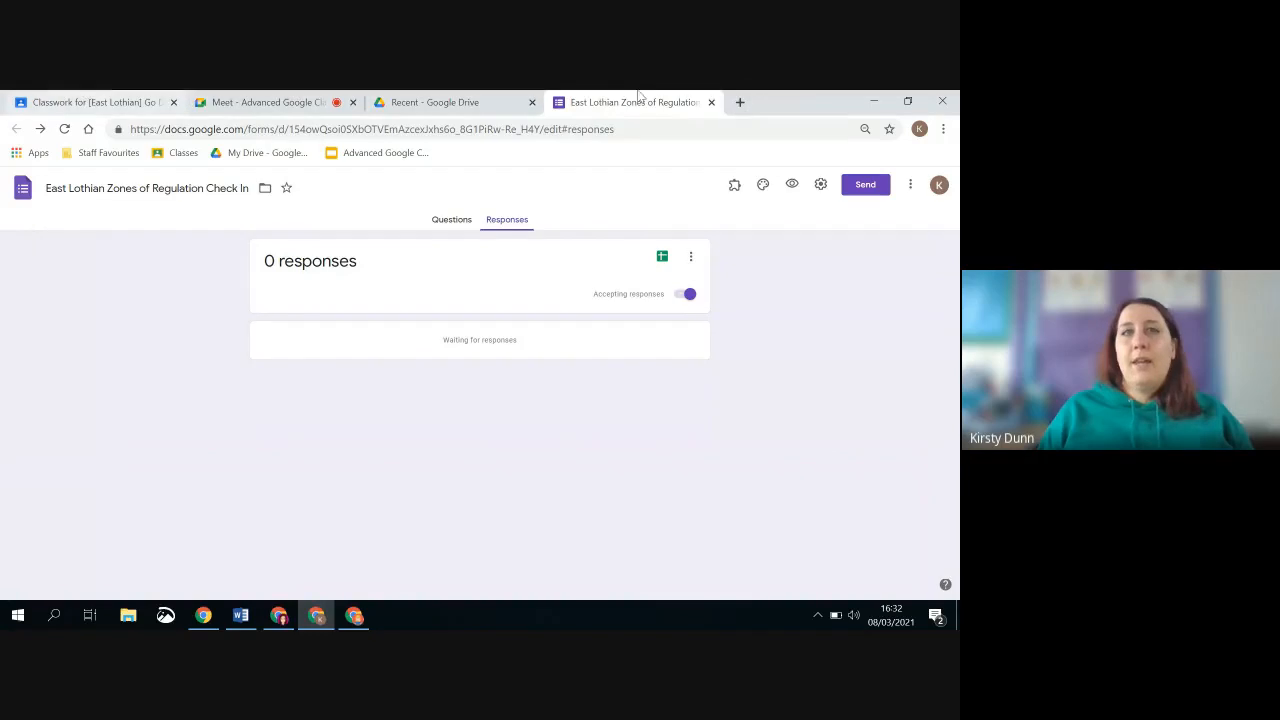
{"action": "left_click", "coordinate": [711, 102]}
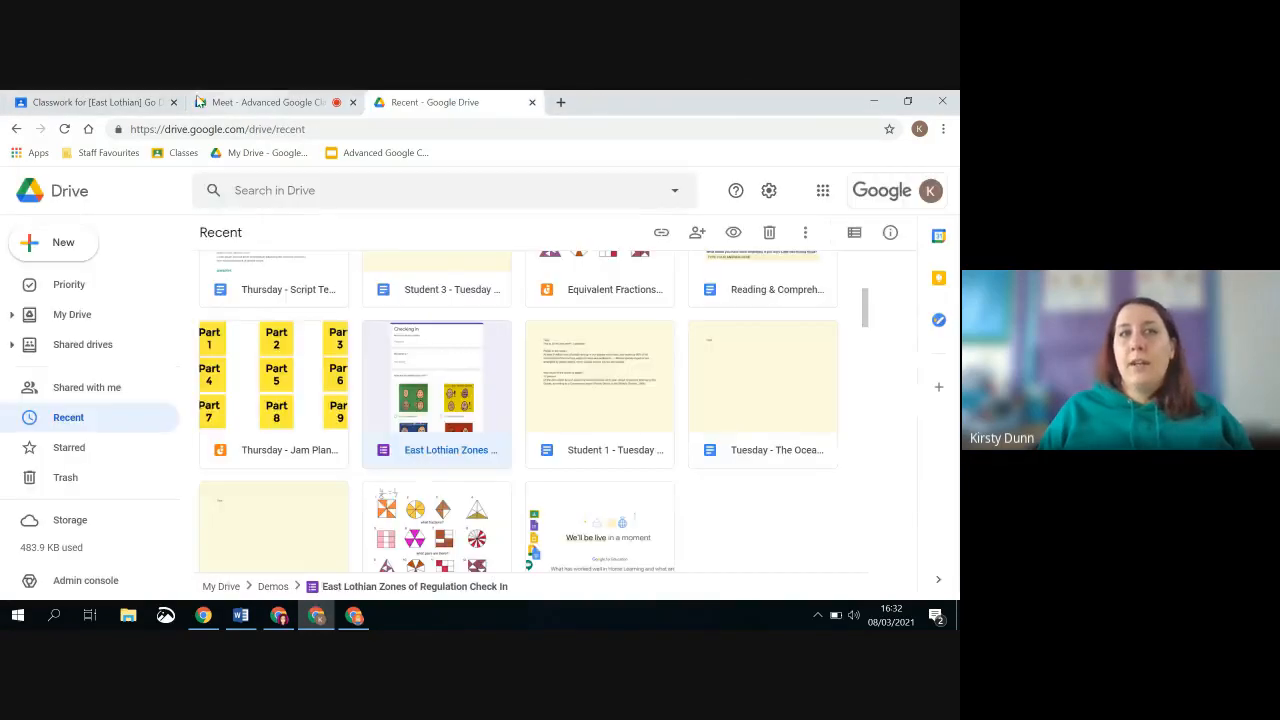
{"action": "left_click", "coordinate": [98, 103]}
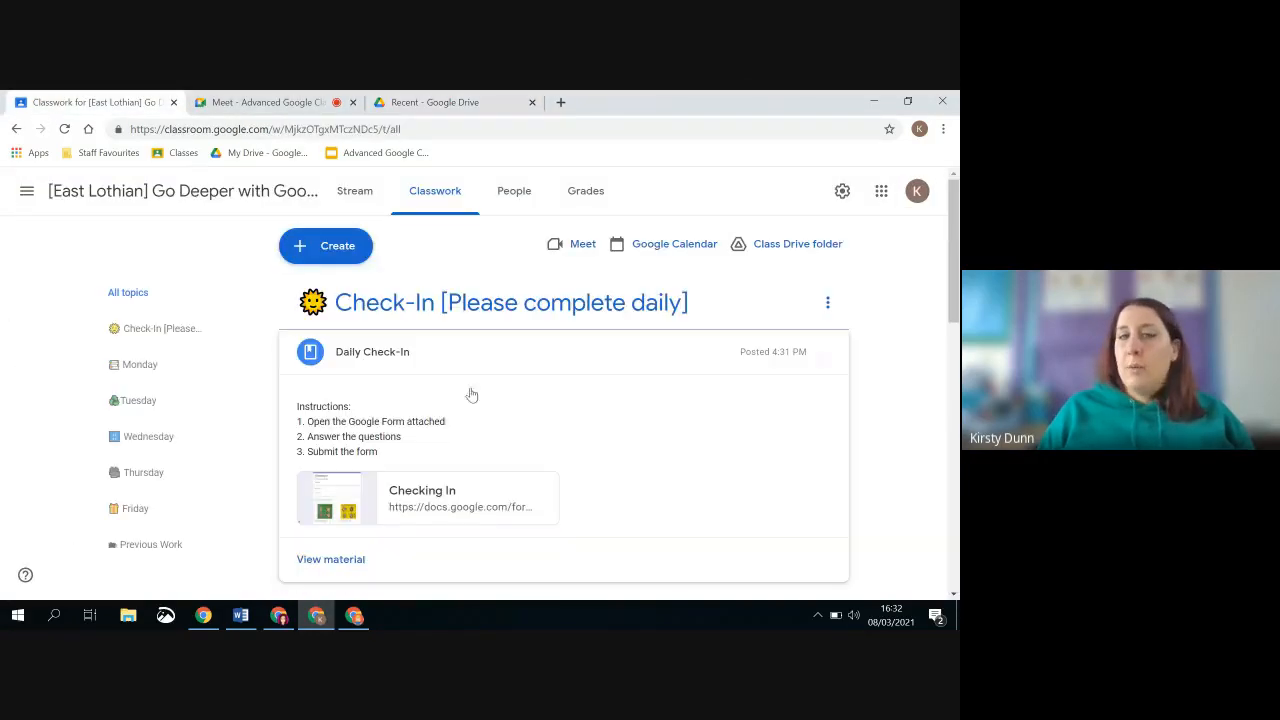
Collapse the Daily Check-In and open the Reading & Comprehension draft assignment under Monday for editing
{"action": "left_click", "coordinate": [368, 358]}
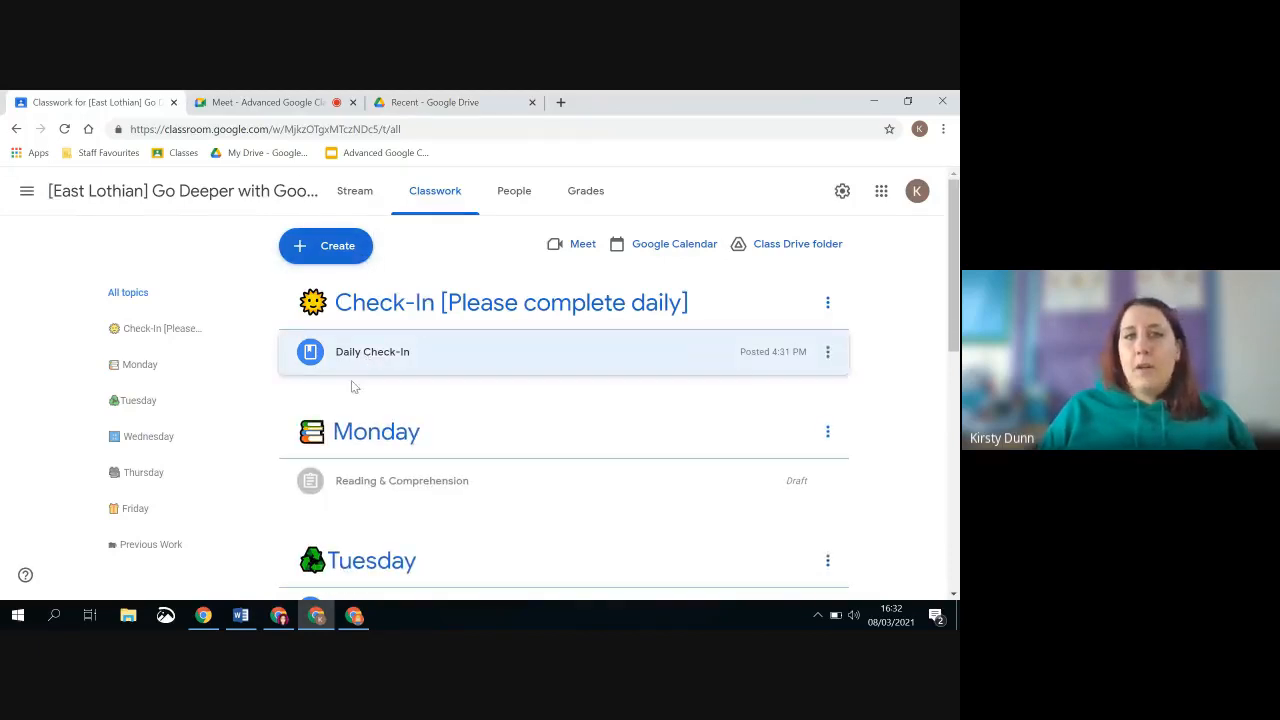
{"action": "left_click", "coordinate": [391, 480]}
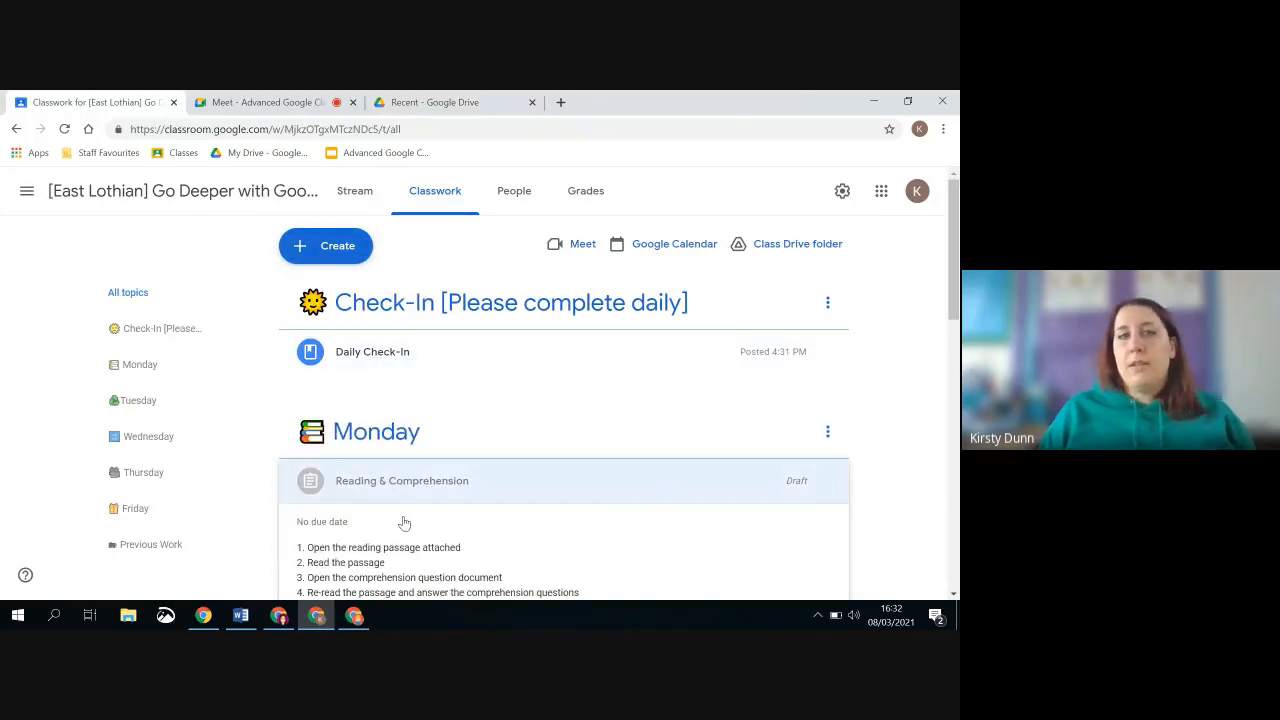
{"action": "scroll", "coordinate": [404, 522], "scroll_direction": "down", "scroll_amount": 3}
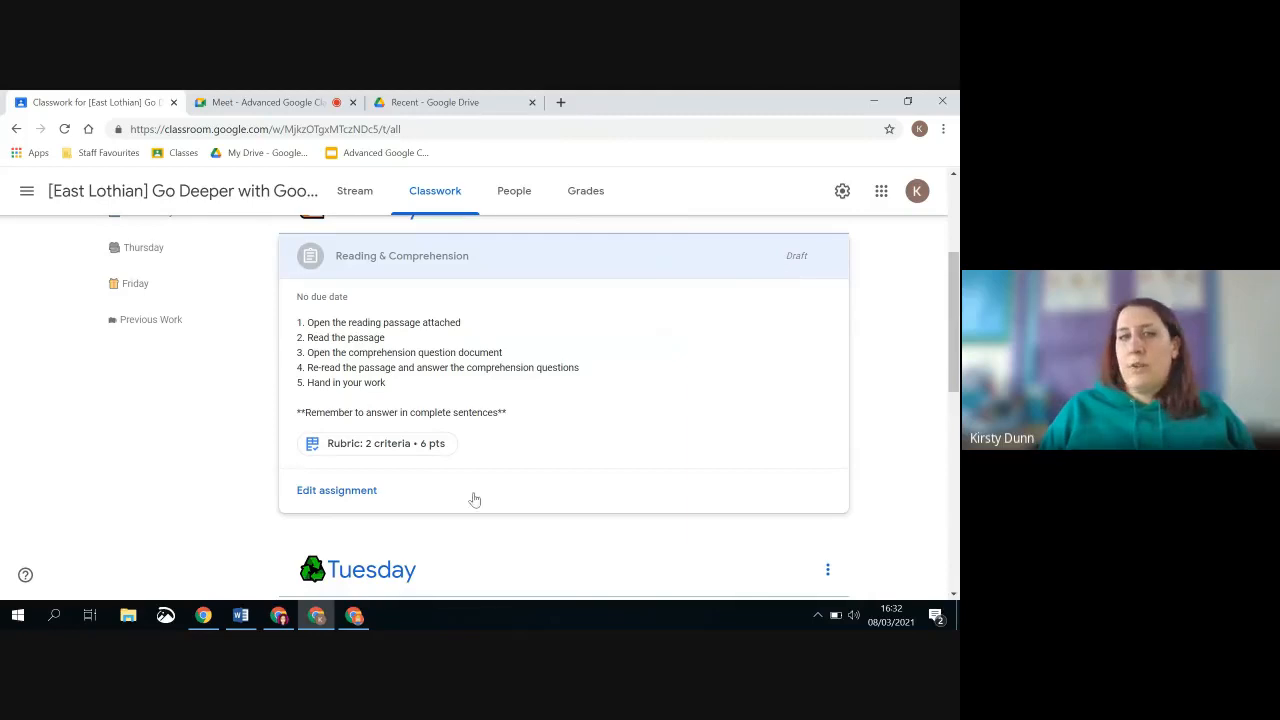
{"action": "left_click", "coordinate": [355, 489]}
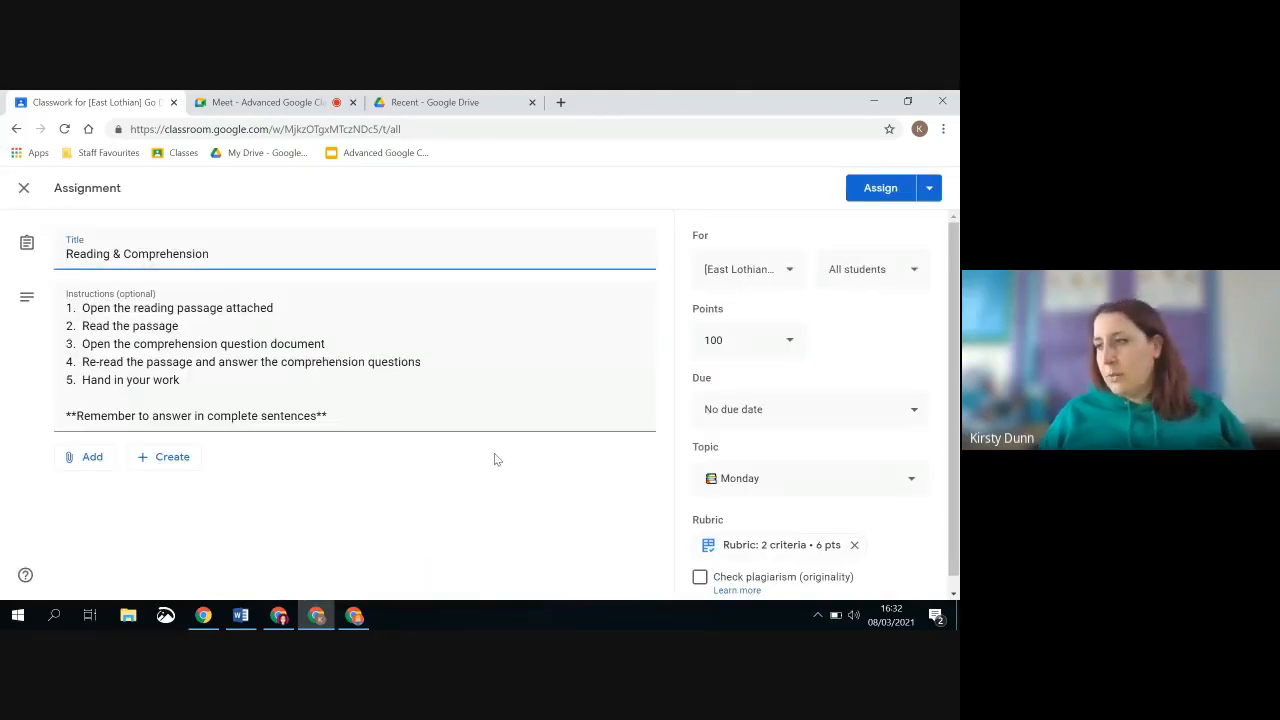
Attach the Reading & Comprehension Questions document from Google Drive to the assignment
{"action": "left_click", "coordinate": [84, 457]}
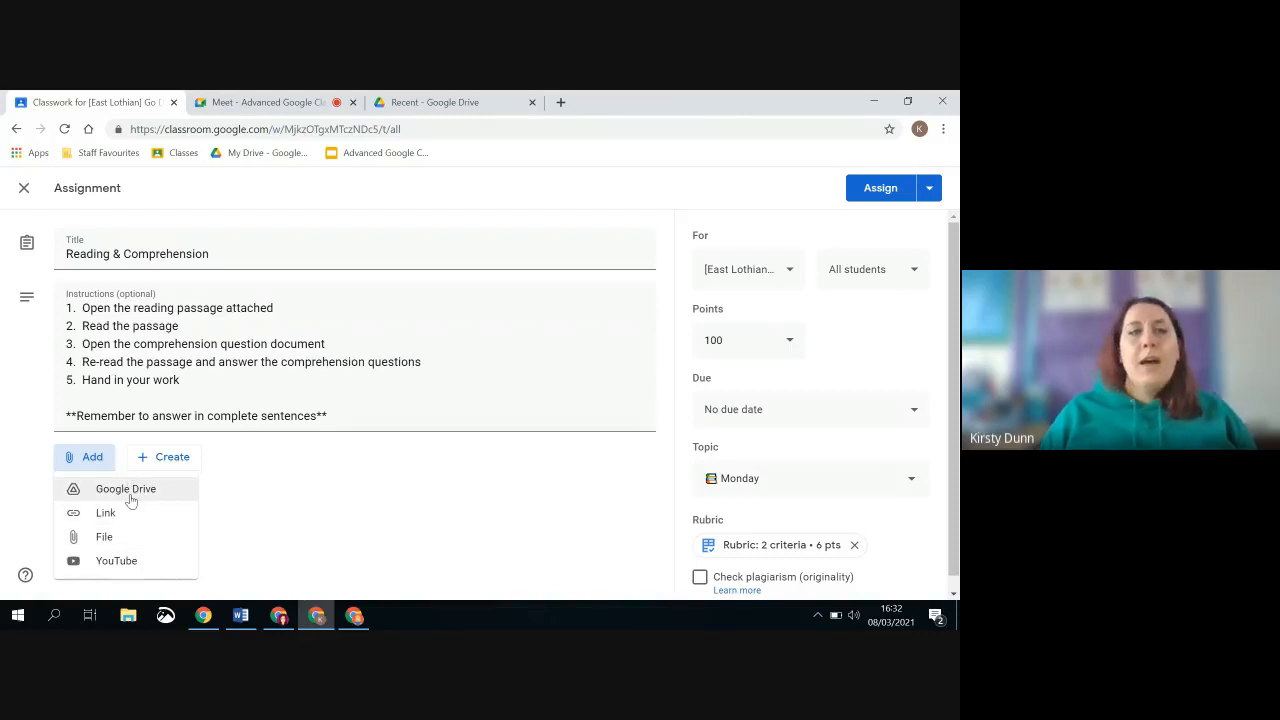
{"action": "left_click", "coordinate": [130, 500]}
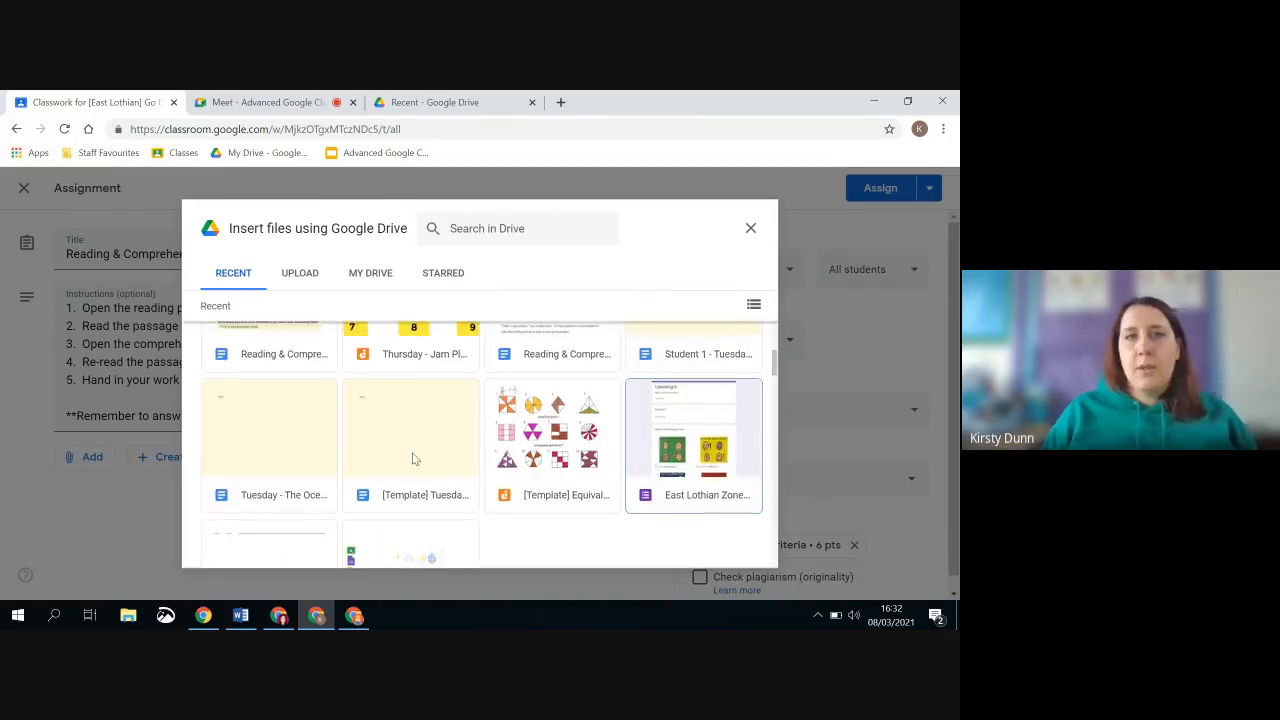
{"action": "scroll", "coordinate": [412, 457], "scroll_direction": "up", "scroll_amount": 2}
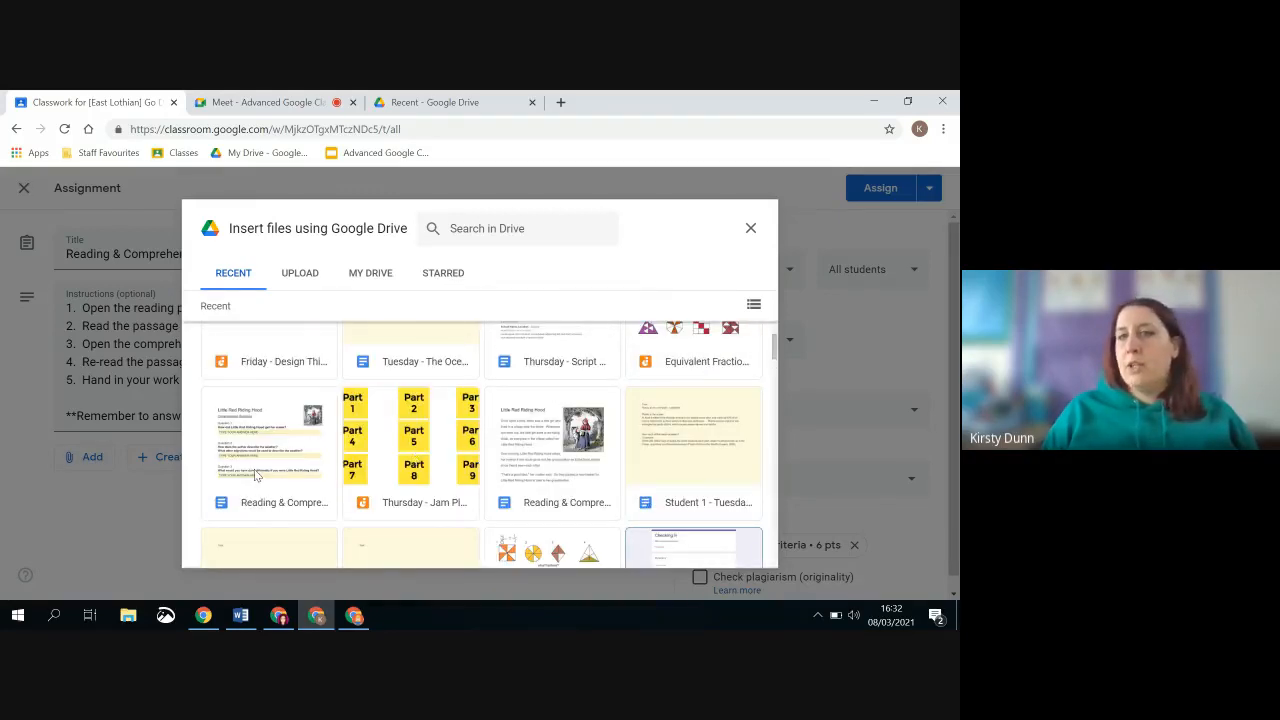
{"action": "double_click", "coordinate": [256, 475]}
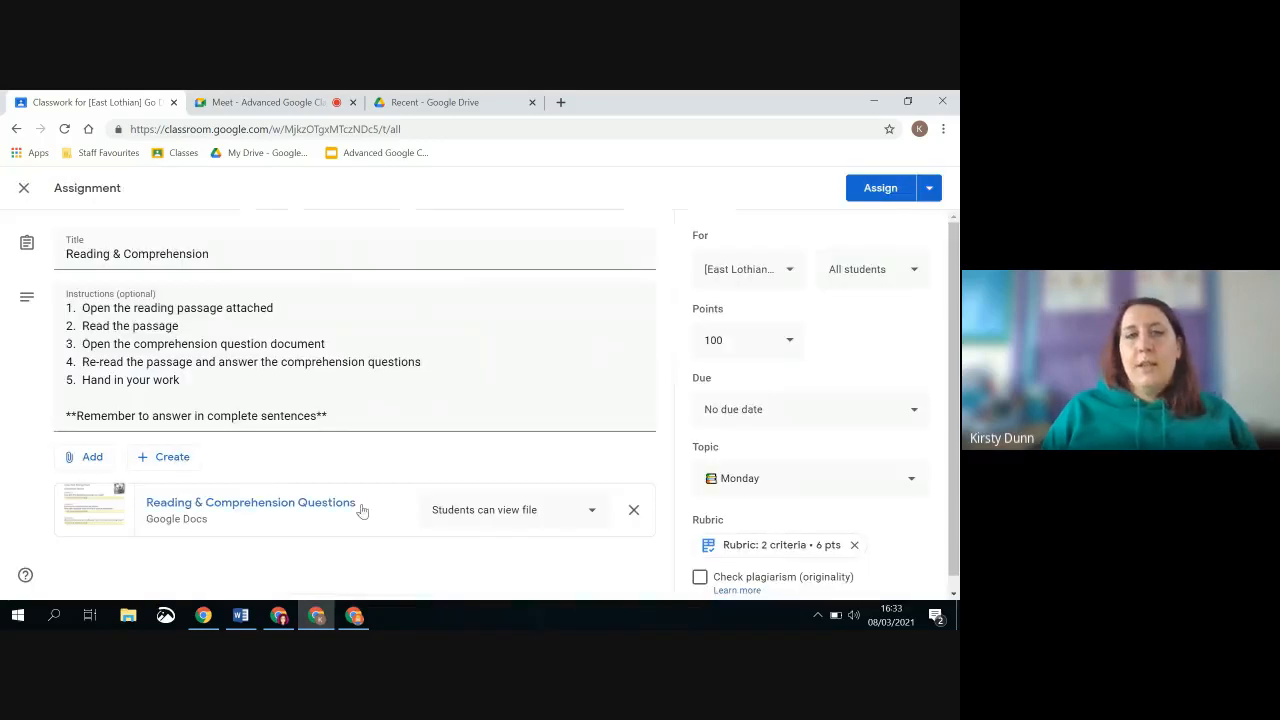
Attach the Reading & Comprehension Passage document from Google Drive to the assignment
{"action": "left_click", "coordinate": [92, 457]}
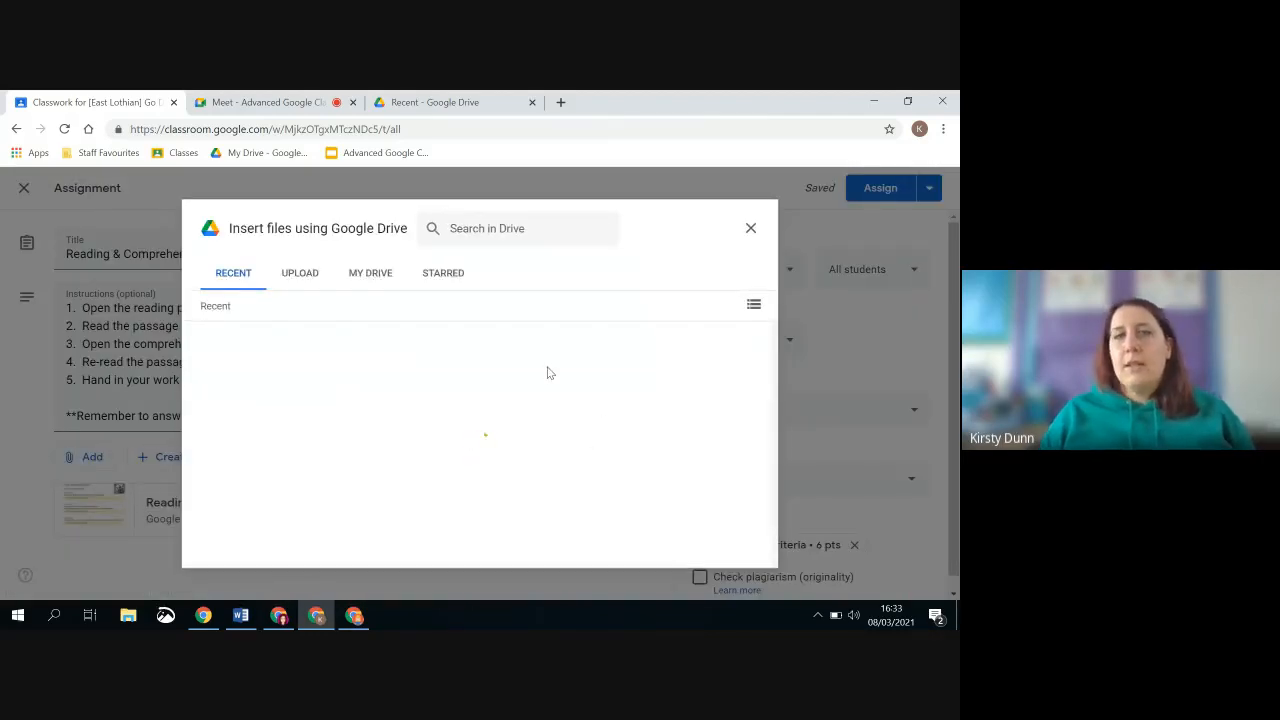
{"action": "scroll", "coordinate": [549, 373], "scroll_direction": "down", "scroll_amount": 3}
{"action": "scroll", "coordinate": [550, 392], "scroll_direction": "up", "scroll_amount": 2}
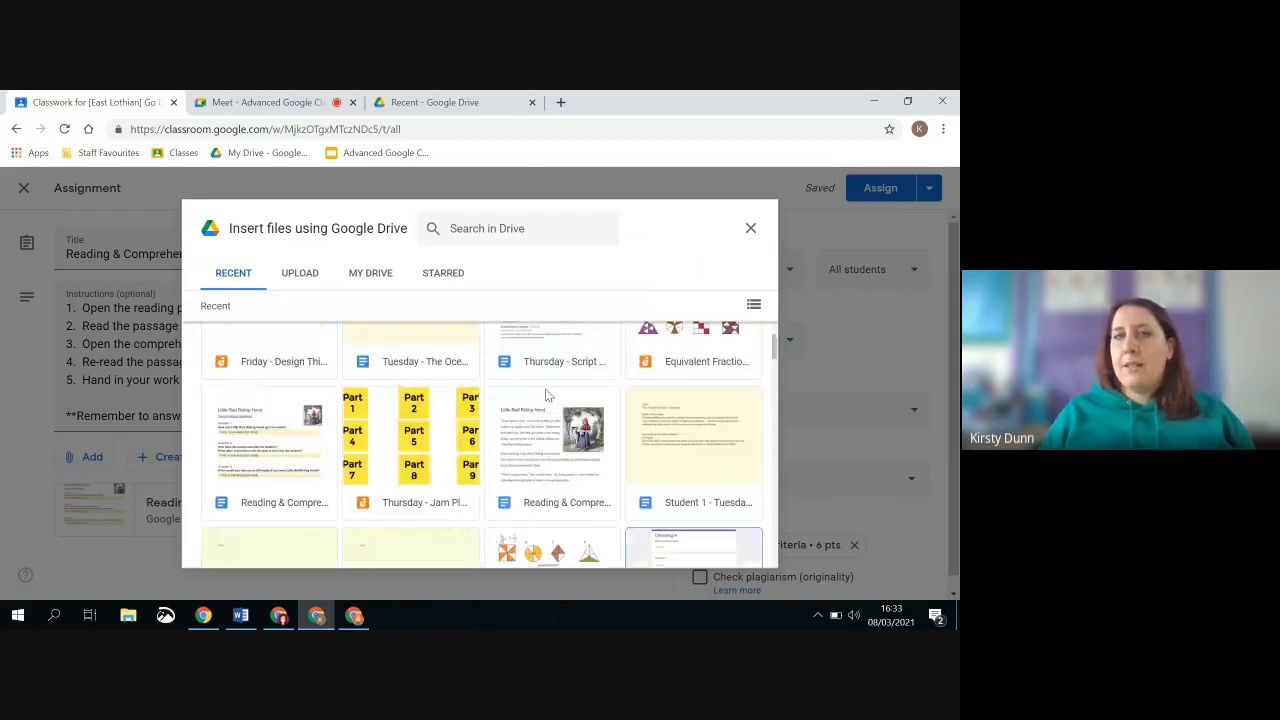
{"action": "double_click", "coordinate": [552, 447]}
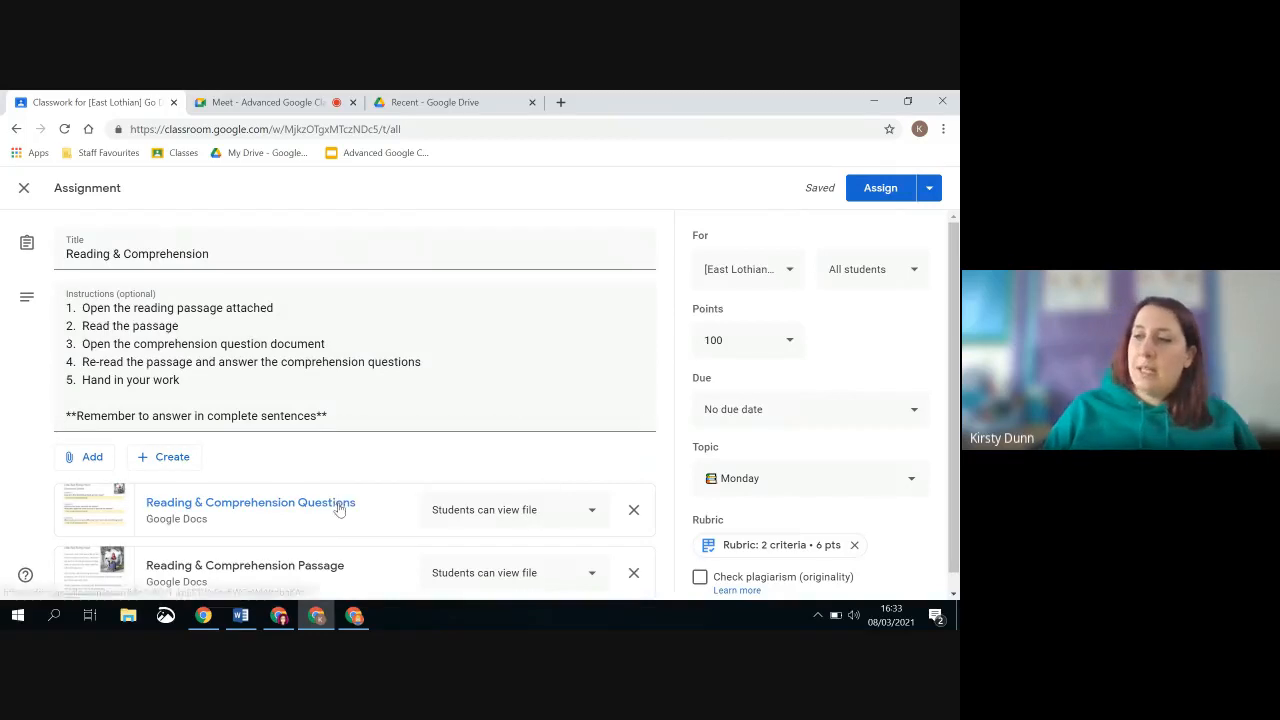
Set the Reading & Comprehension Questions attachment to make a copy for each student
{"action": "scroll", "coordinate": [430, 449], "scroll_direction": "down", "scroll_amount": 1}
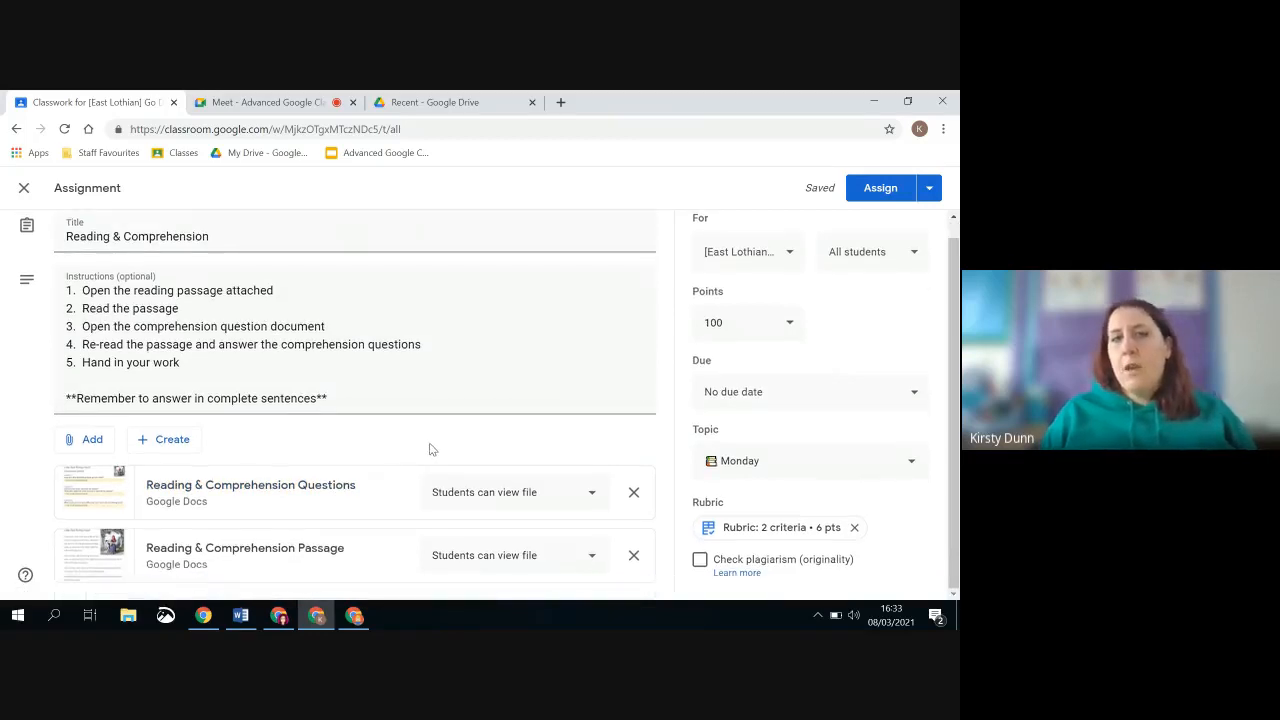
{"action": "left_click", "coordinate": [518, 500]}
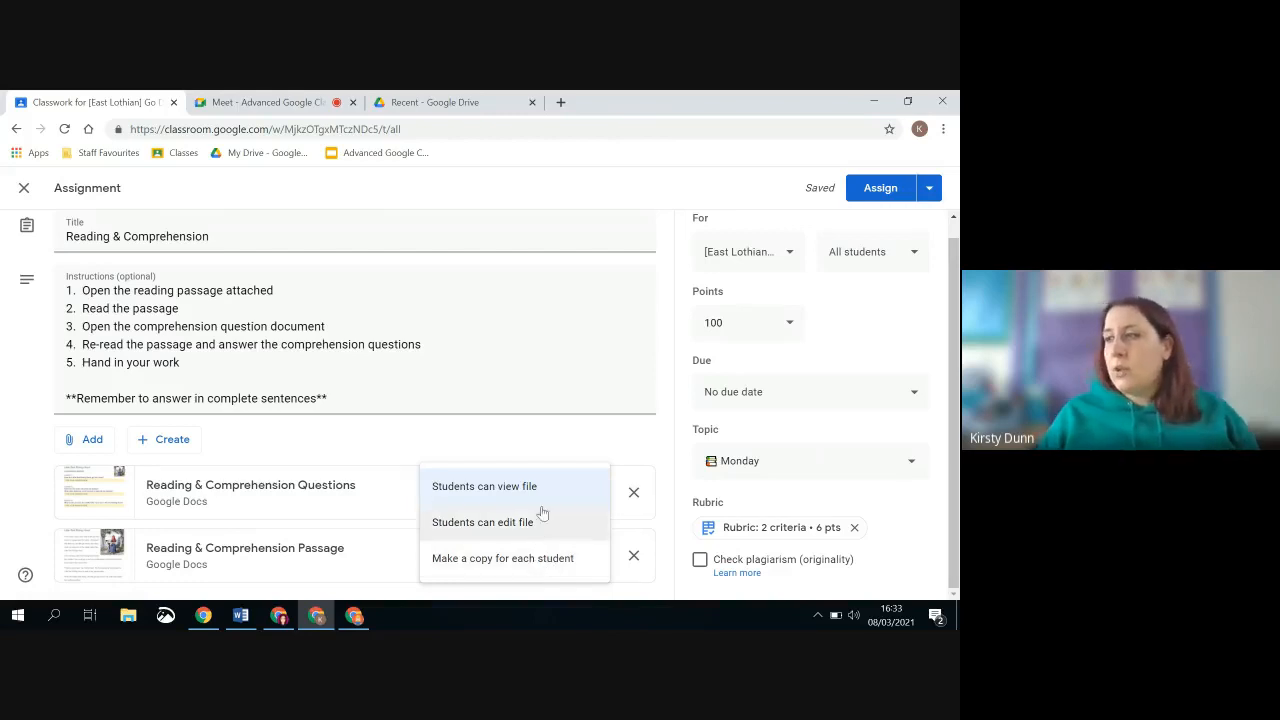
{"action": "left_click", "coordinate": [485, 560]}
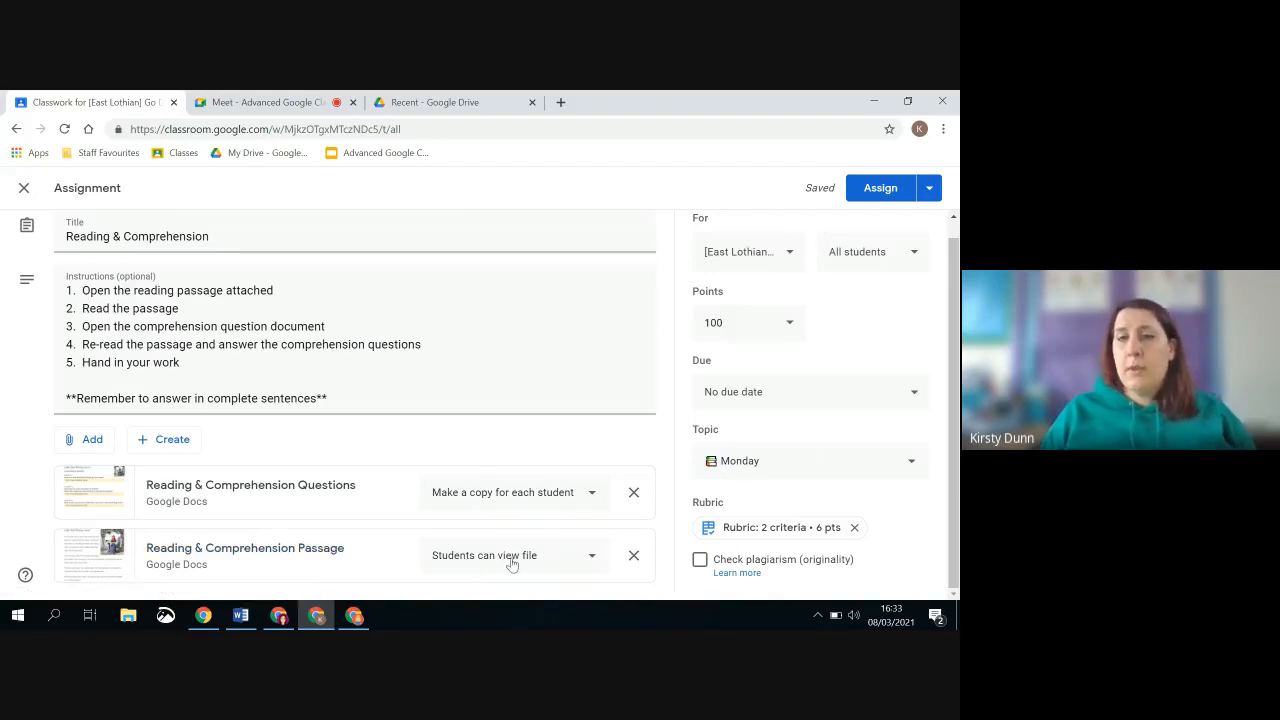
Choose Monday as the assignment's topic and set its points to Ungraded
{"action": "left_click", "coordinate": [851, 470]}
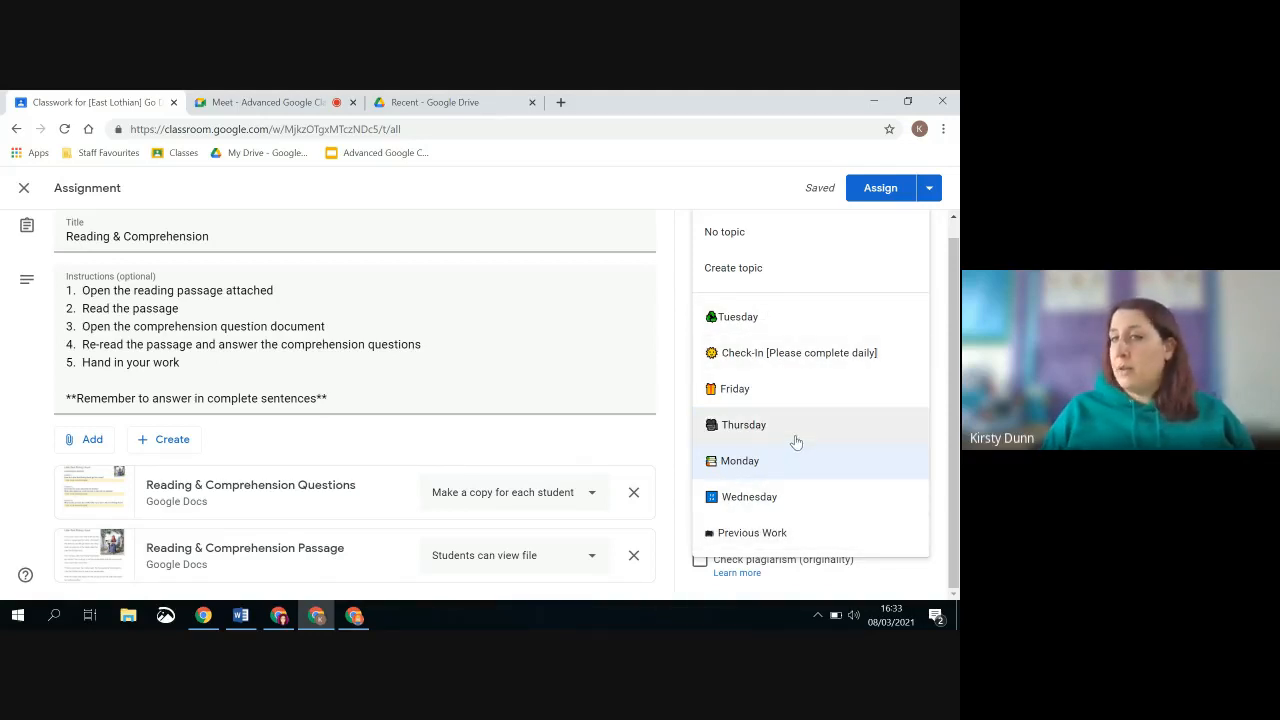
{"action": "left_click", "coordinate": [756, 464]}
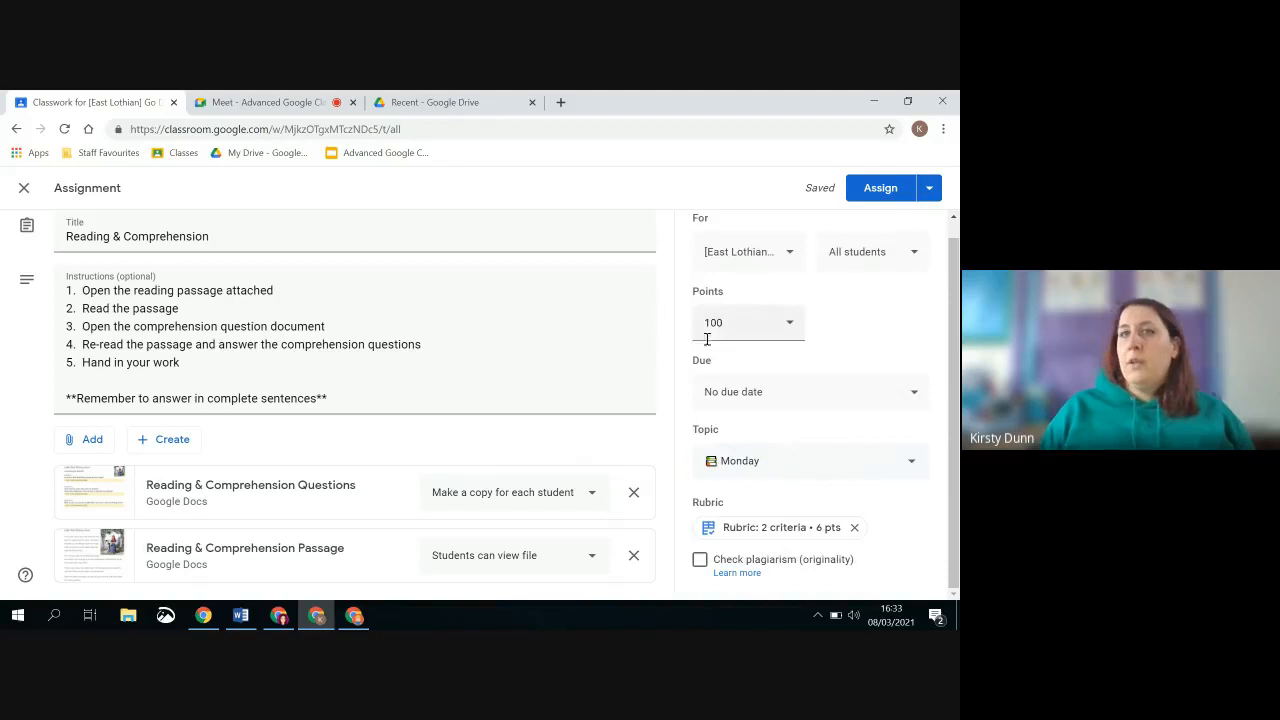
{"action": "left_click", "coordinate": [774, 328]}
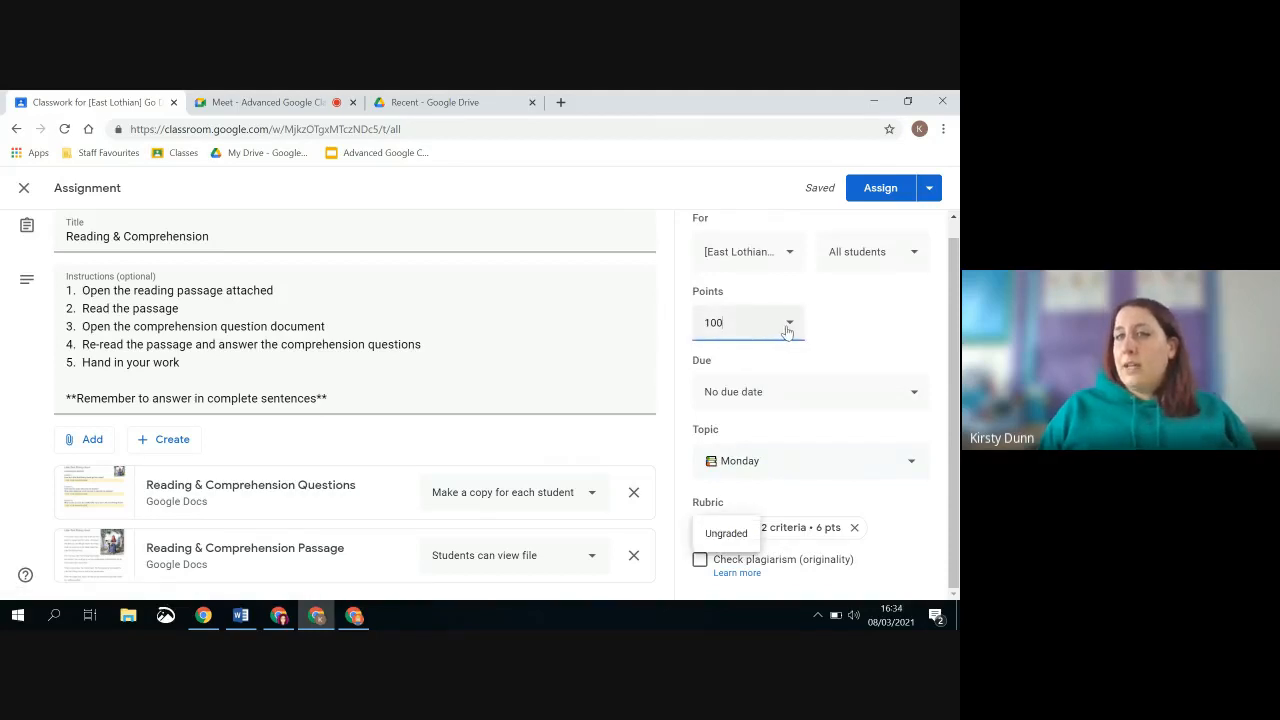
{"action": "left_click", "coordinate": [738, 535]}
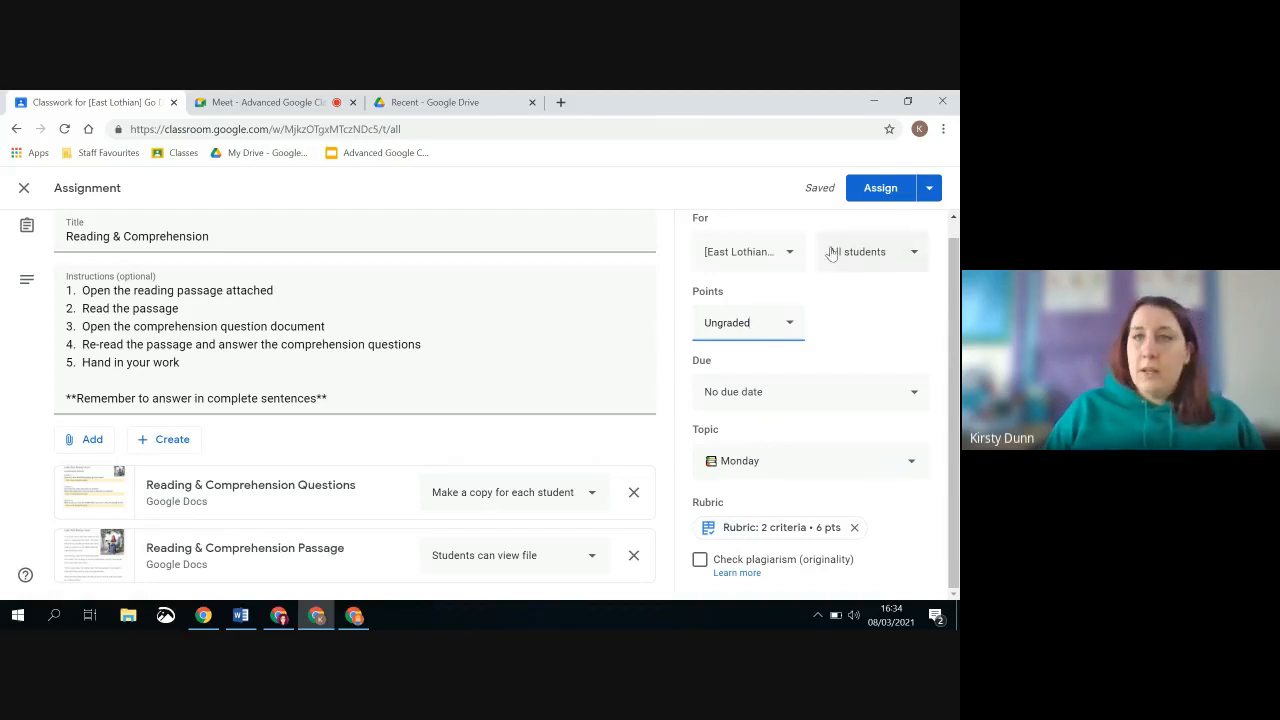
Add Demo 8/3 and the [MASTER] Go Deeper class to the classes receiving the Reading & Comprehension assignment
{"action": "left_click", "coordinate": [912, 254]}
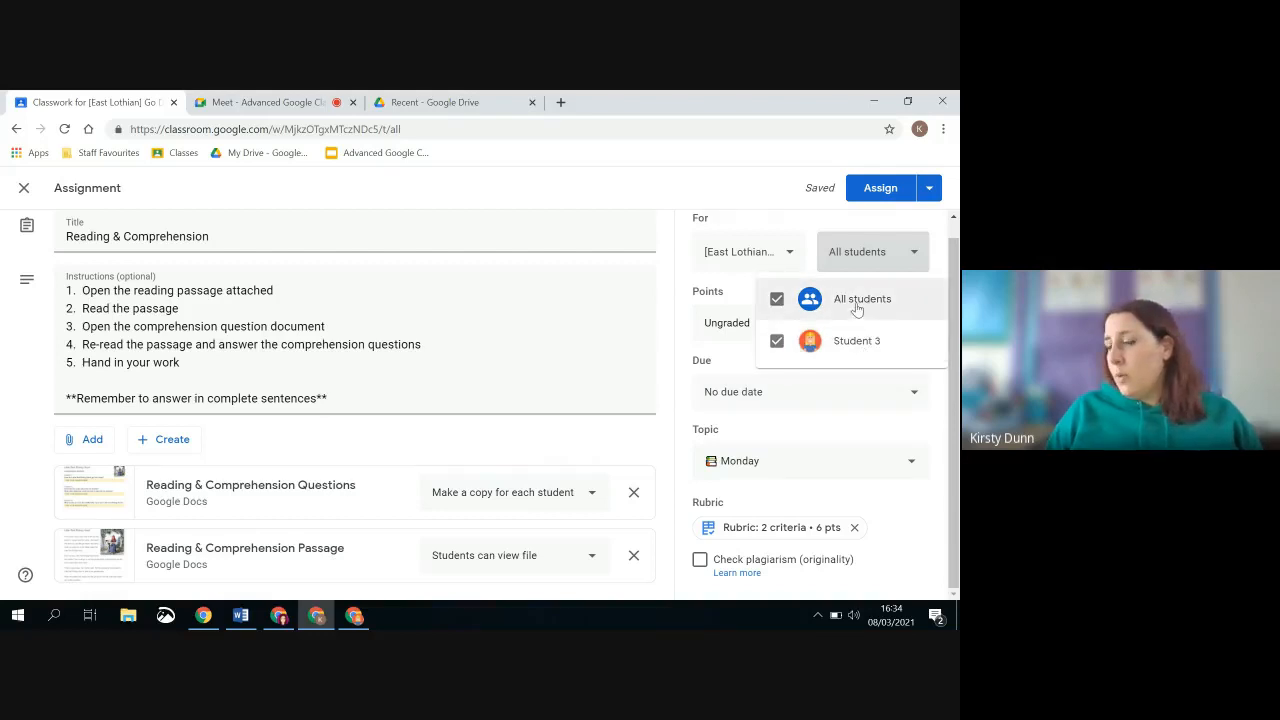
{"action": "left_click", "coordinate": [795, 257]}
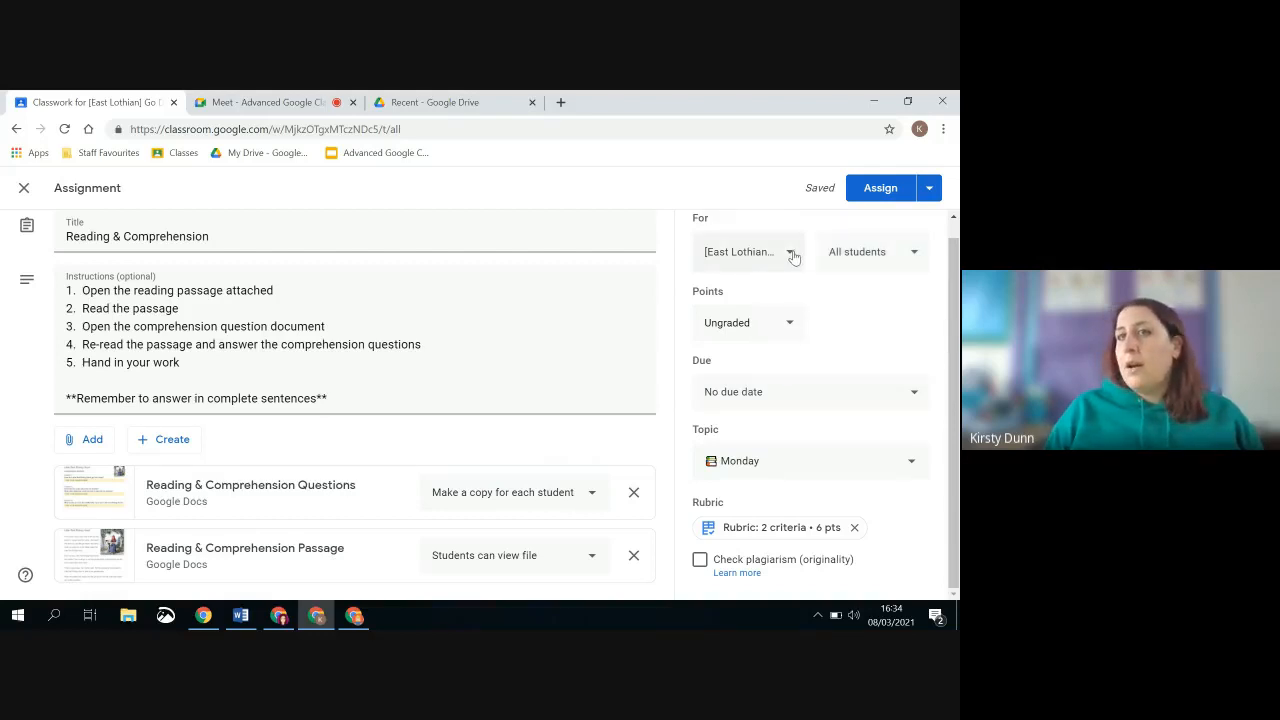
{"action": "left_click", "coordinate": [794, 257]}
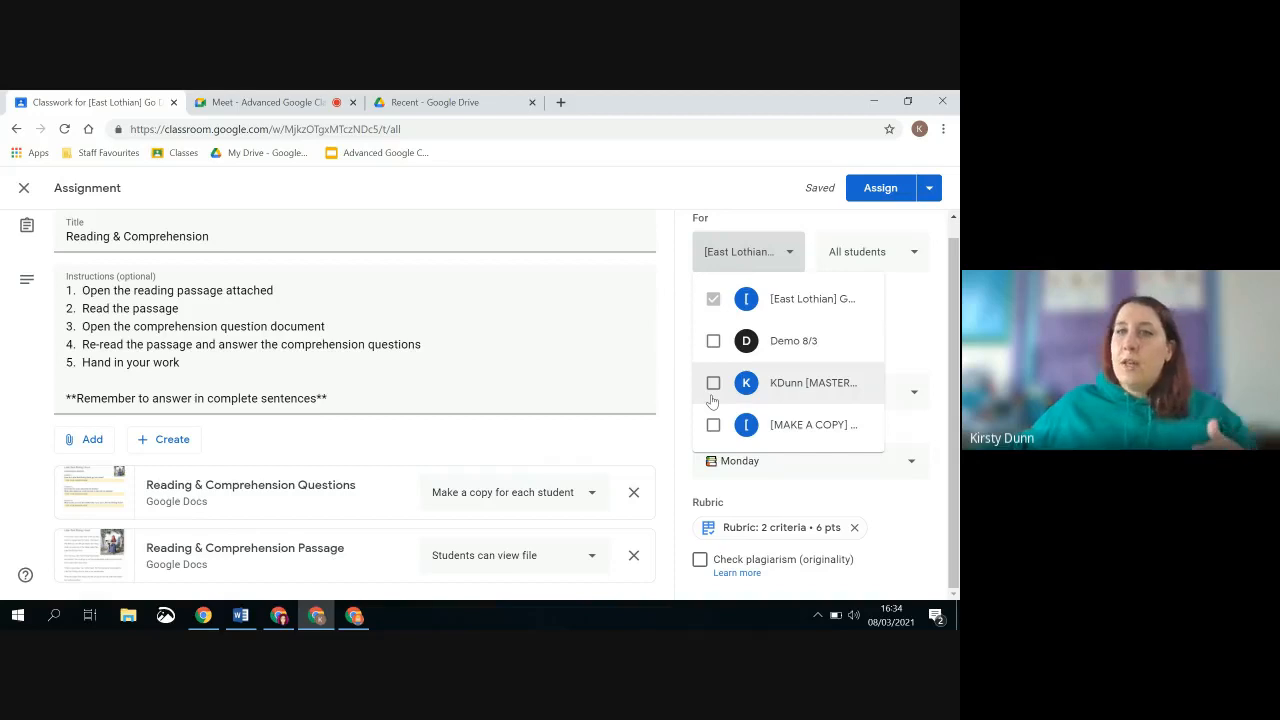
{"action": "left_click", "coordinate": [713, 342]}
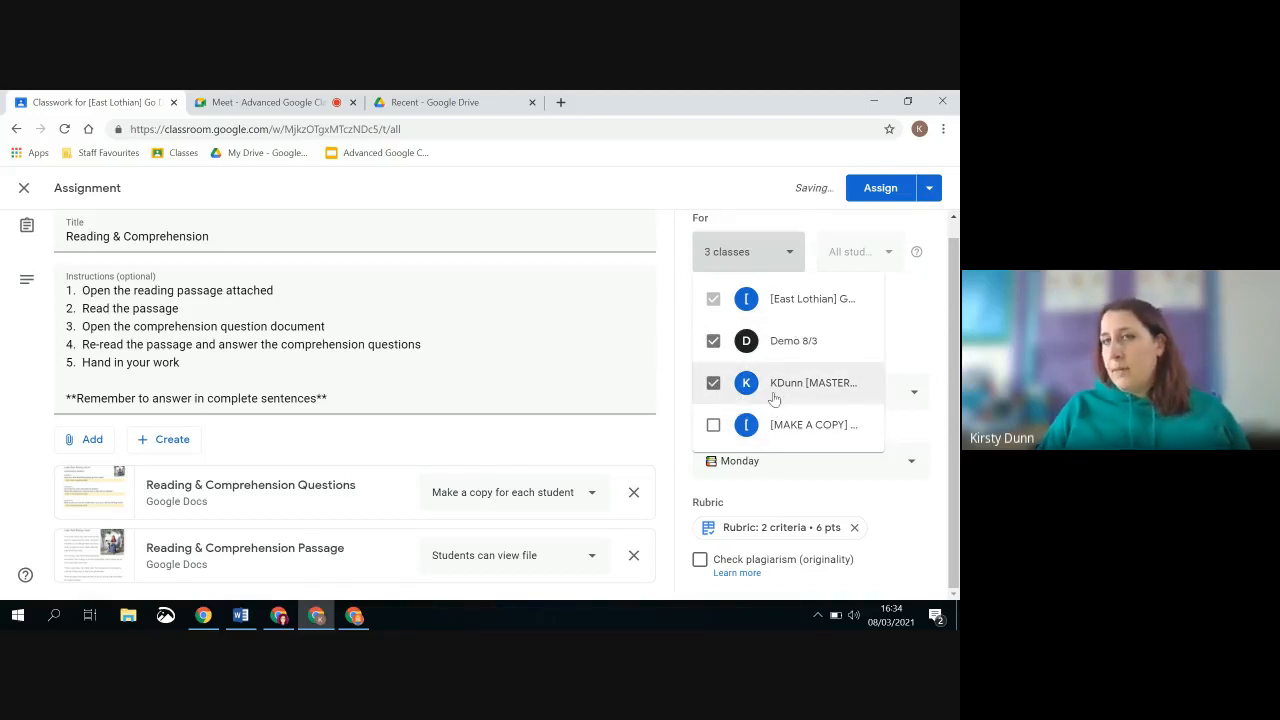
{"action": "left_click", "coordinate": [916, 330]}
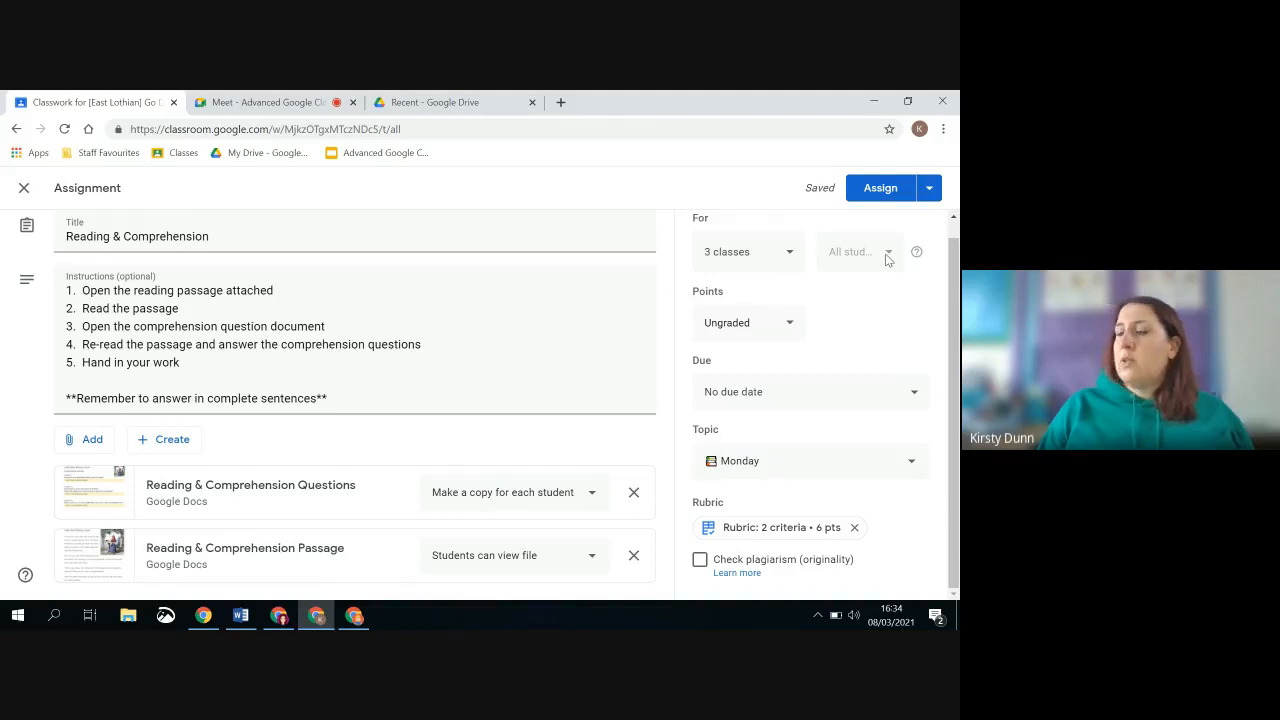
Remove both extra classes so the assignment targets only the [East Lothian] class
{"action": "left_click", "coordinate": [789, 254]}
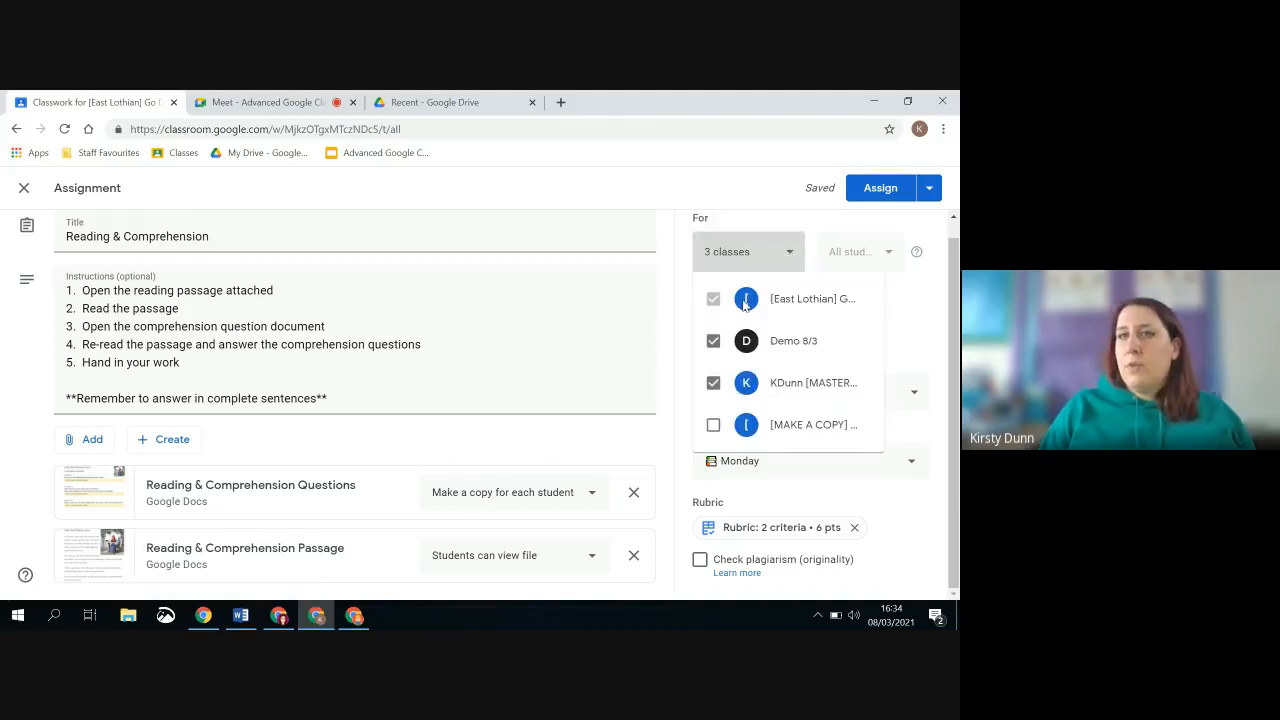
{"action": "left_click", "coordinate": [713, 342]}
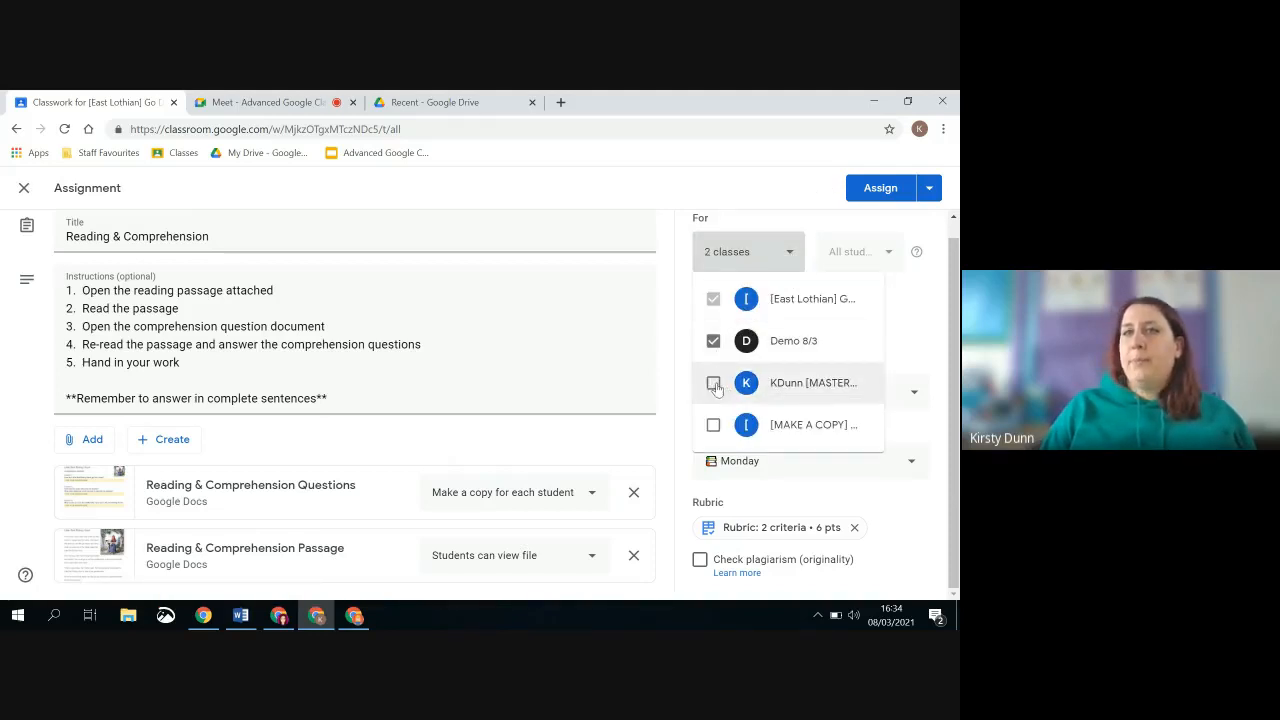
{"action": "left_click", "coordinate": [713, 384]}
{"action": "left_click", "coordinate": [920, 323]}
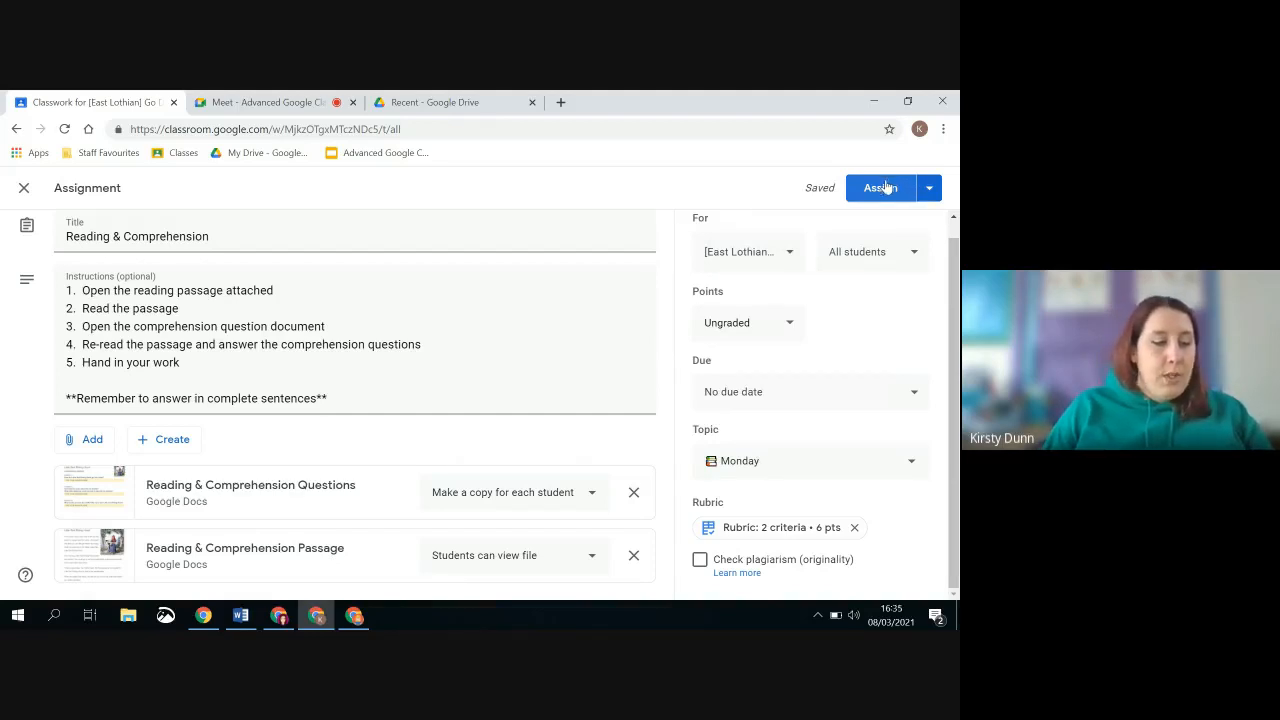
Set the assignment's due date to Mar 11, 2021 and leave the optional due time empty
{"action": "left_click", "coordinate": [746, 400]}
{"action": "left_click", "coordinate": [777, 455]}
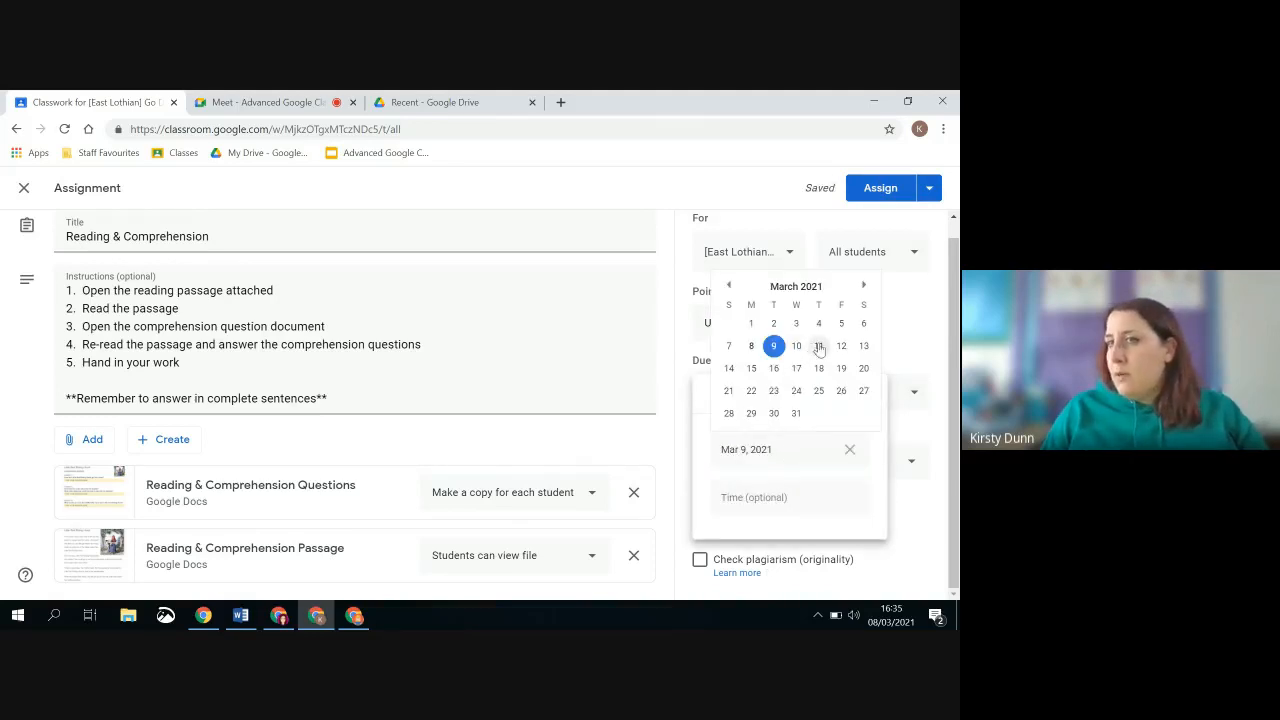
{"action": "left_click", "coordinate": [819, 347]}
{"action": "left_click", "coordinate": [851, 334]}
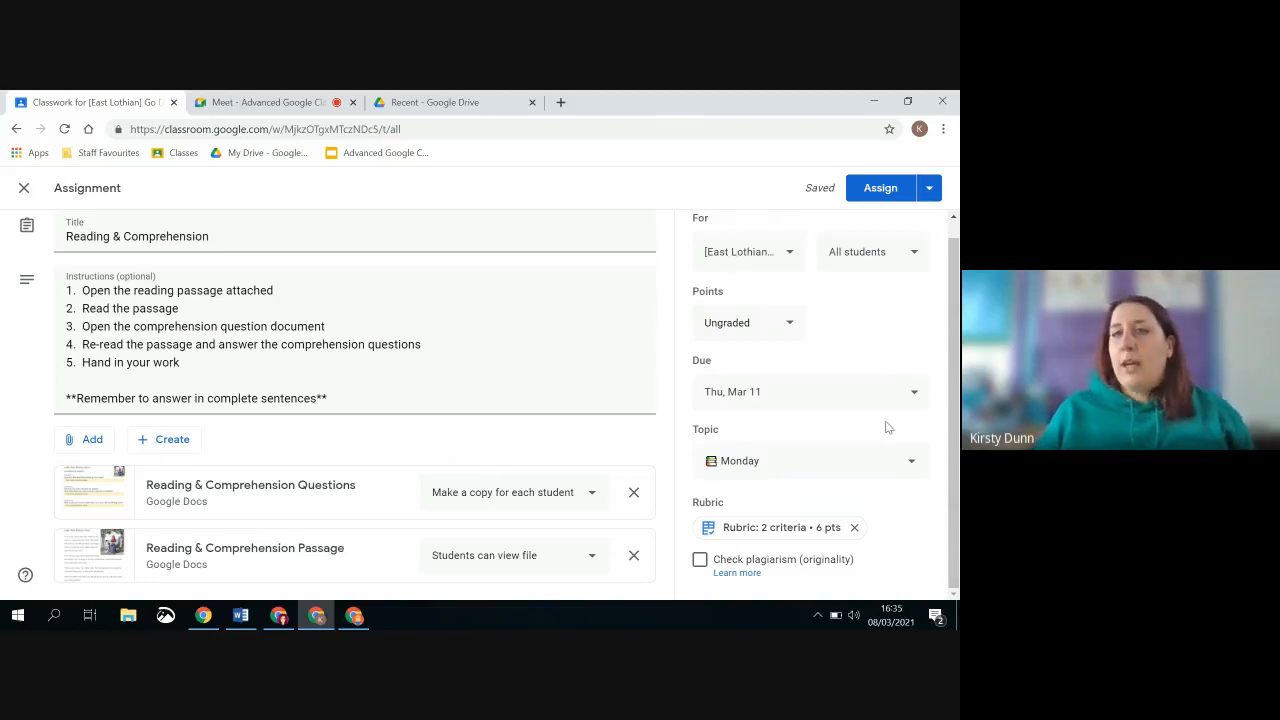
{"action": "left_click", "coordinate": [848, 381]}
{"action": "left_click", "coordinate": [777, 492]}
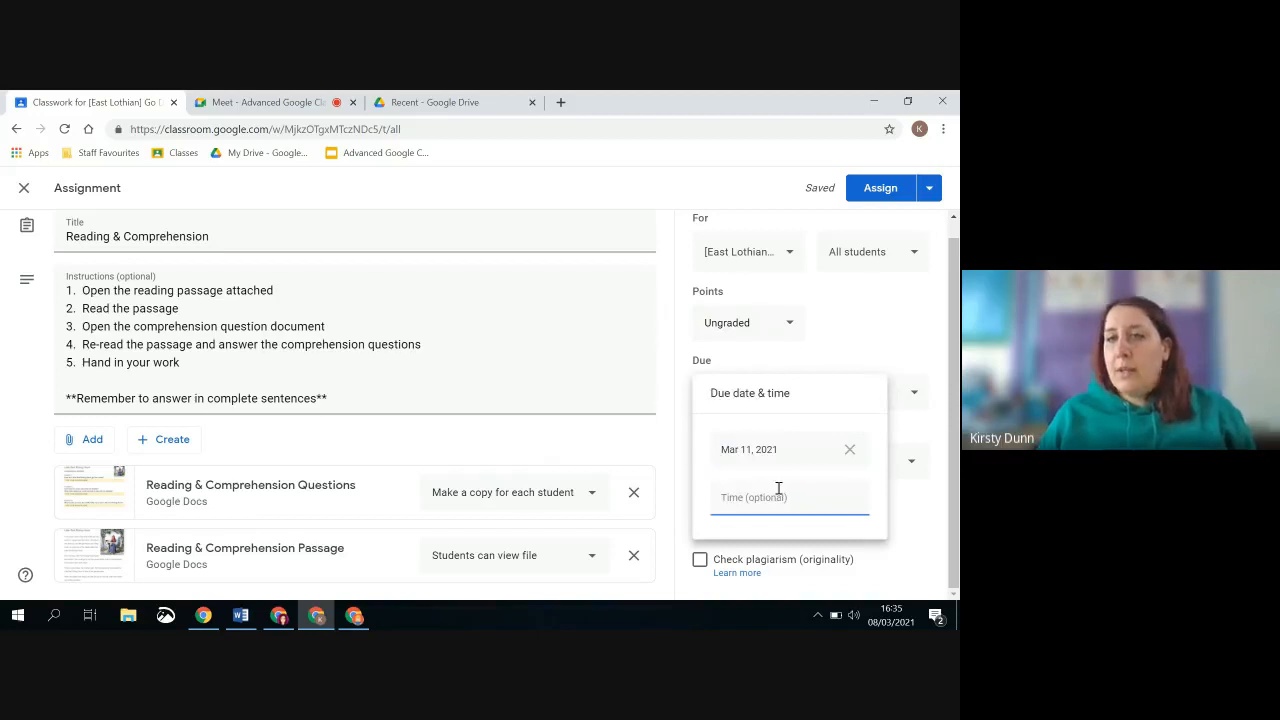
{"action": "left_click", "coordinate": [848, 498]}
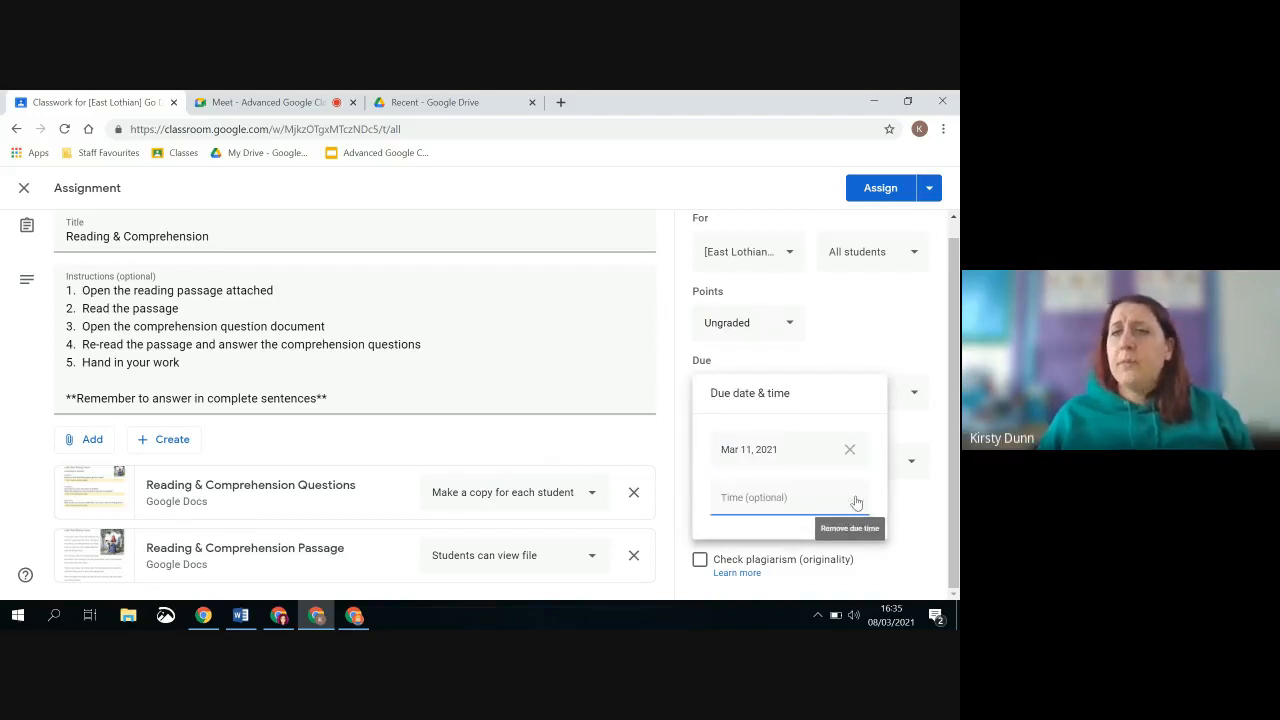
{"action": "left_click", "coordinate": [876, 350]}
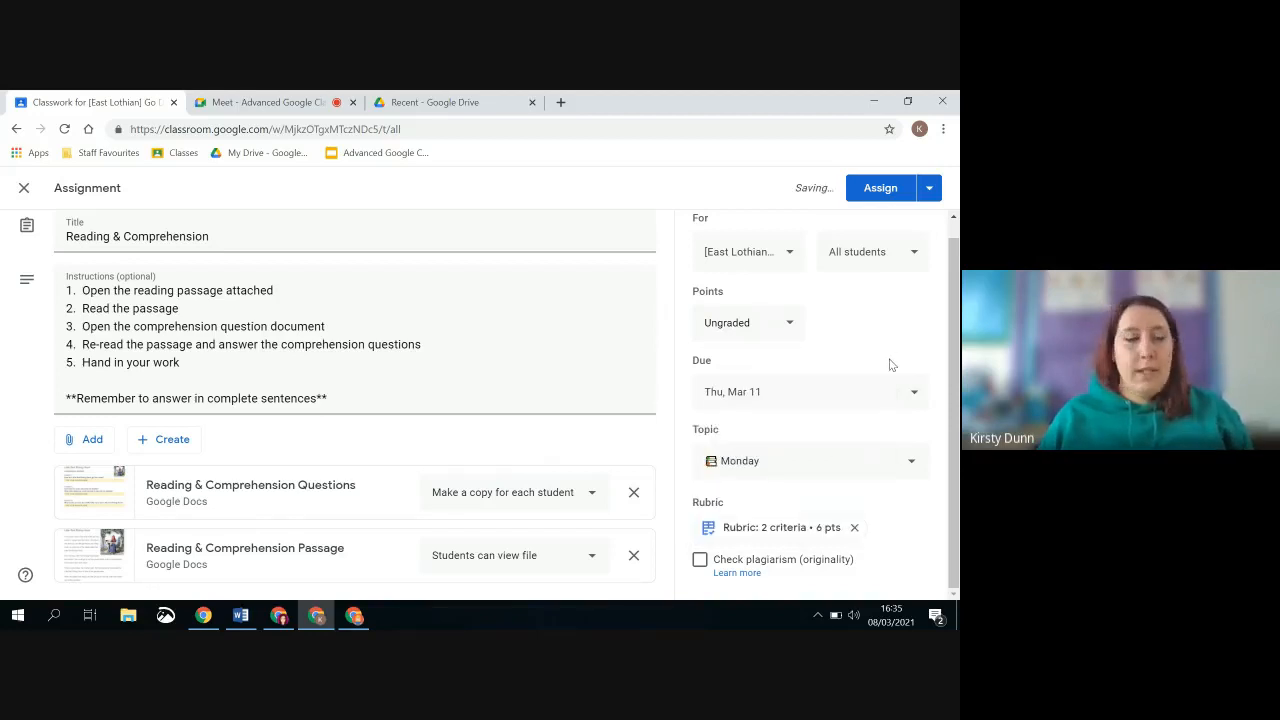
Schedule the Reading & Comprehension assignment for Mar 9, 2021 at 8:00 AM
{"action": "left_click", "coordinate": [929, 188]}
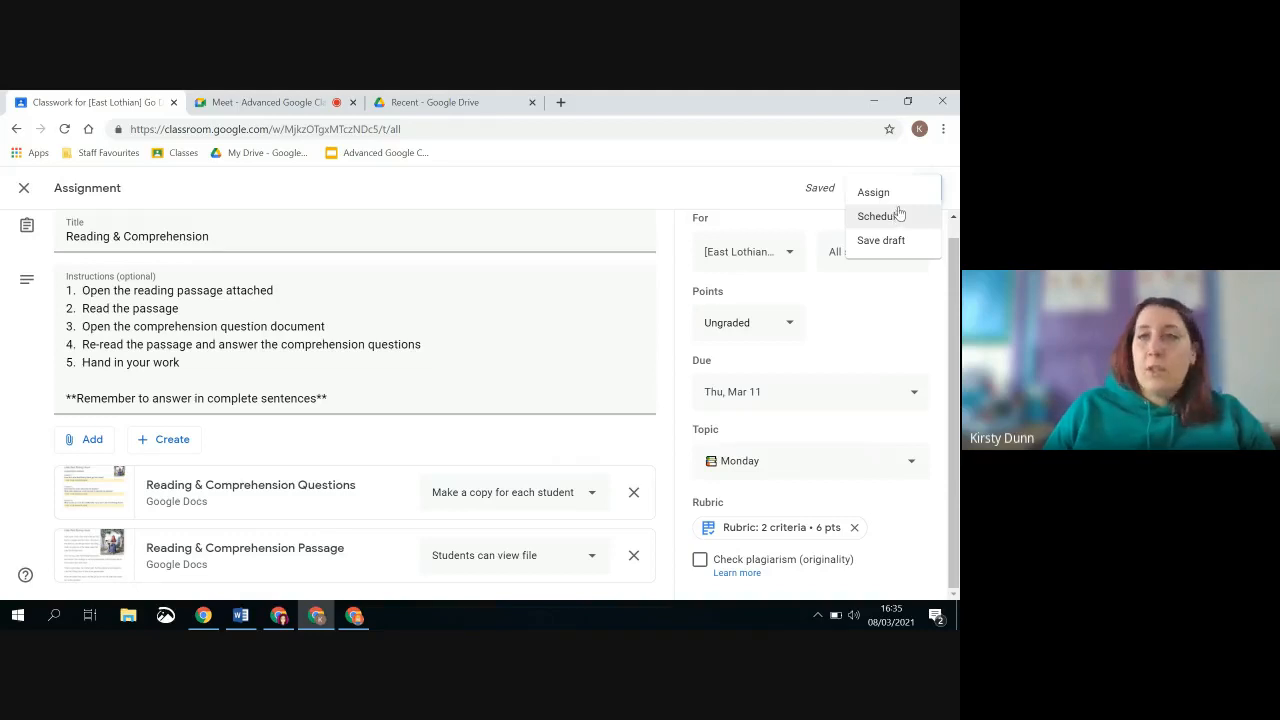
{"action": "left_click", "coordinate": [893, 217]}
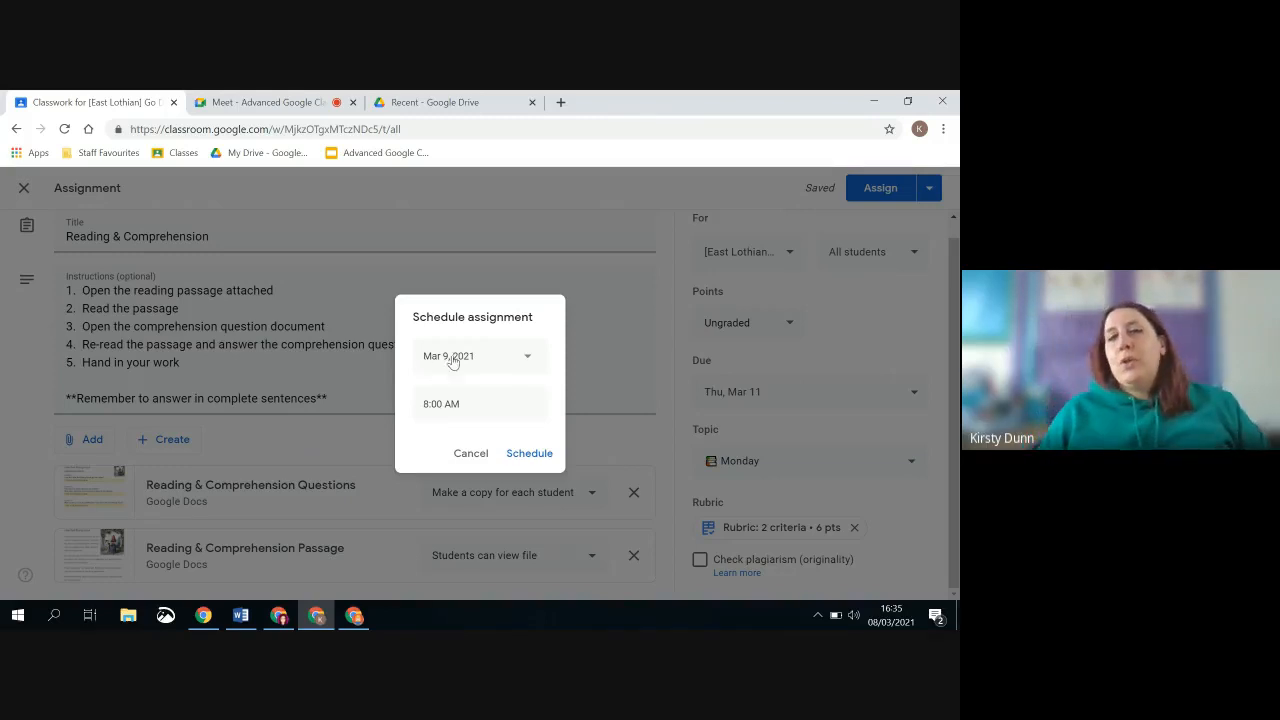
{"action": "left_click", "coordinate": [530, 454]}
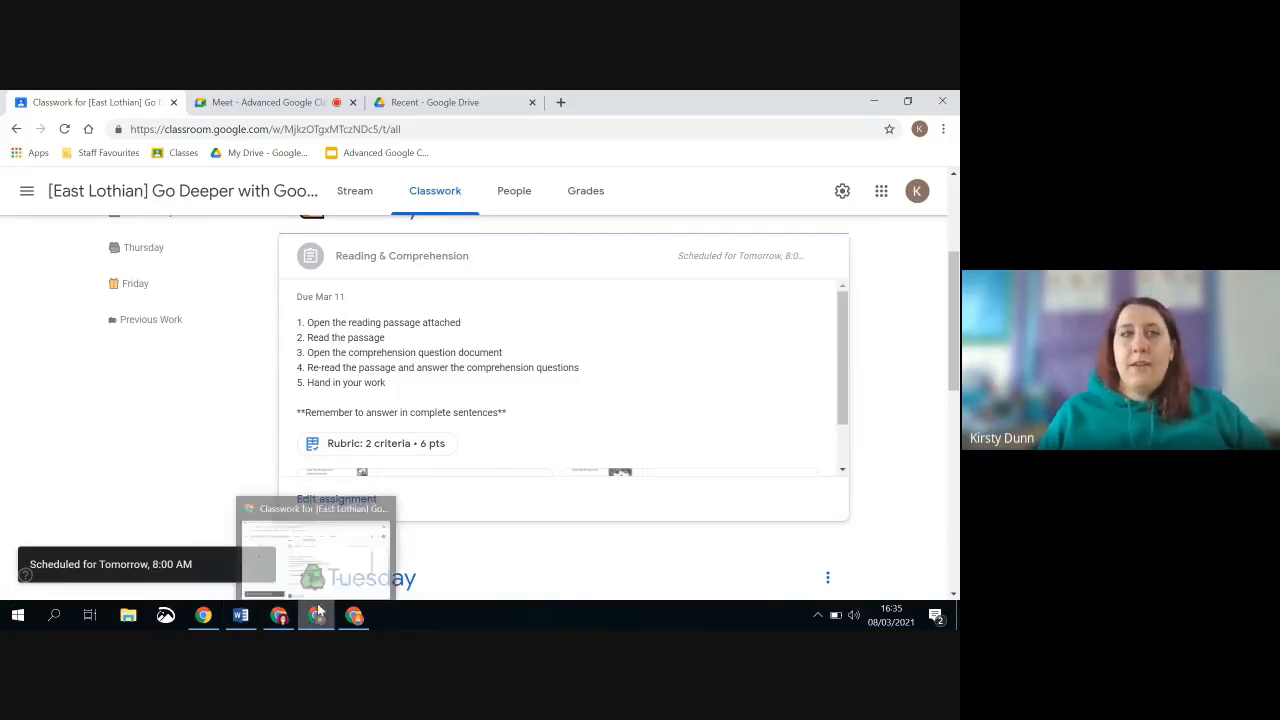
Switch to the Demo 8/3 class and open its classwork
{"action": "left_click", "coordinate": [27, 190]}
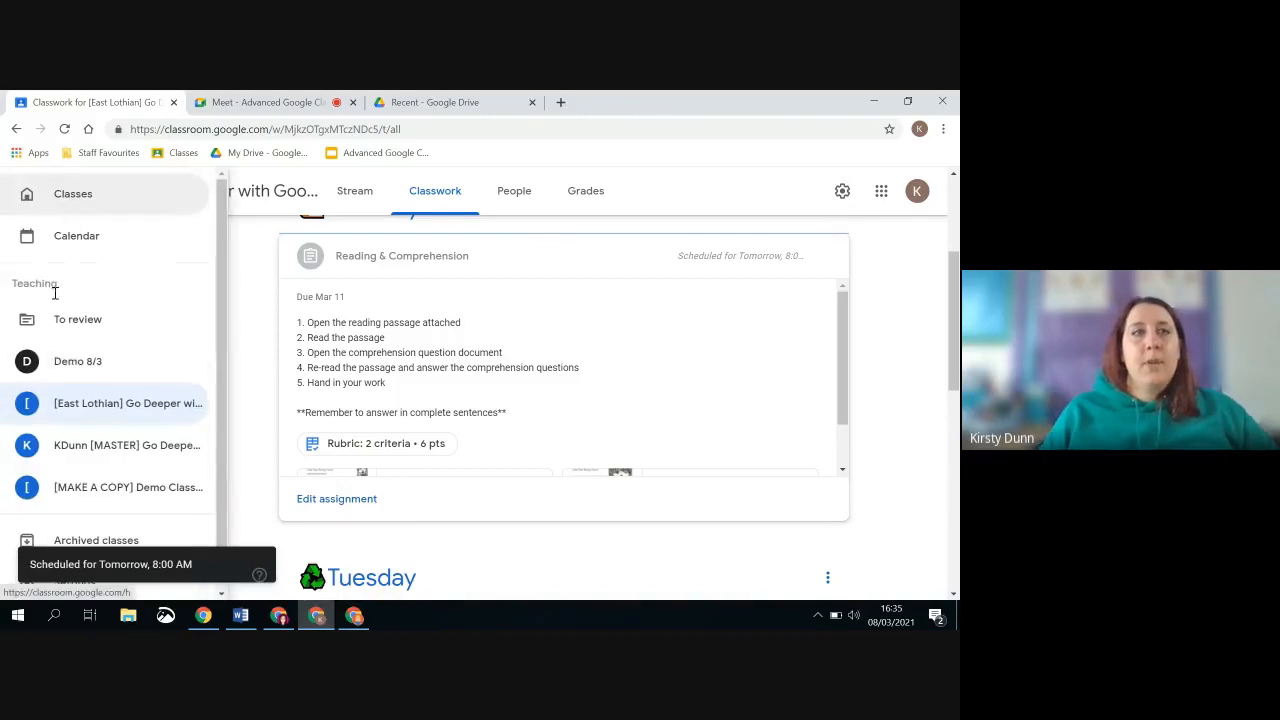
{"action": "left_click", "coordinate": [70, 376]}
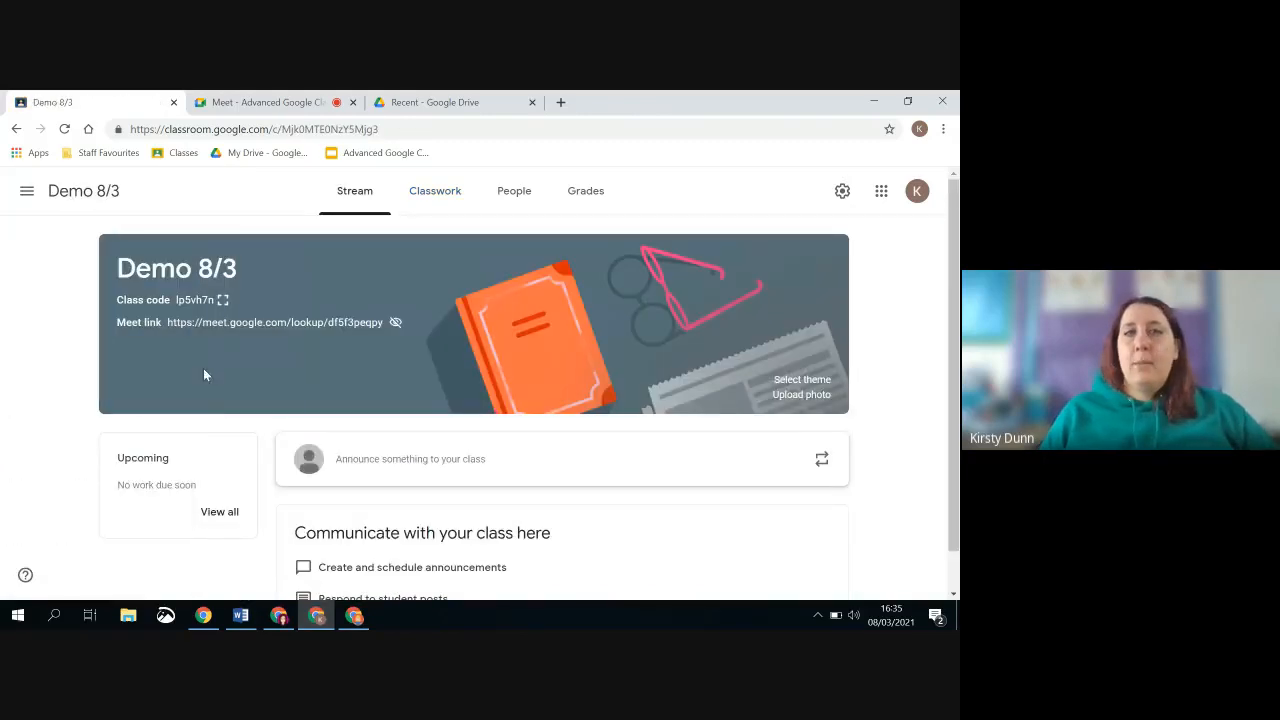
{"action": "left_click", "coordinate": [433, 199]}
Reuse the Reading & Comprehension post from [East Lothian] Go Deeper with Google Classroom, with new copies of all attachments
{"action": "left_click", "coordinate": [245, 245]}
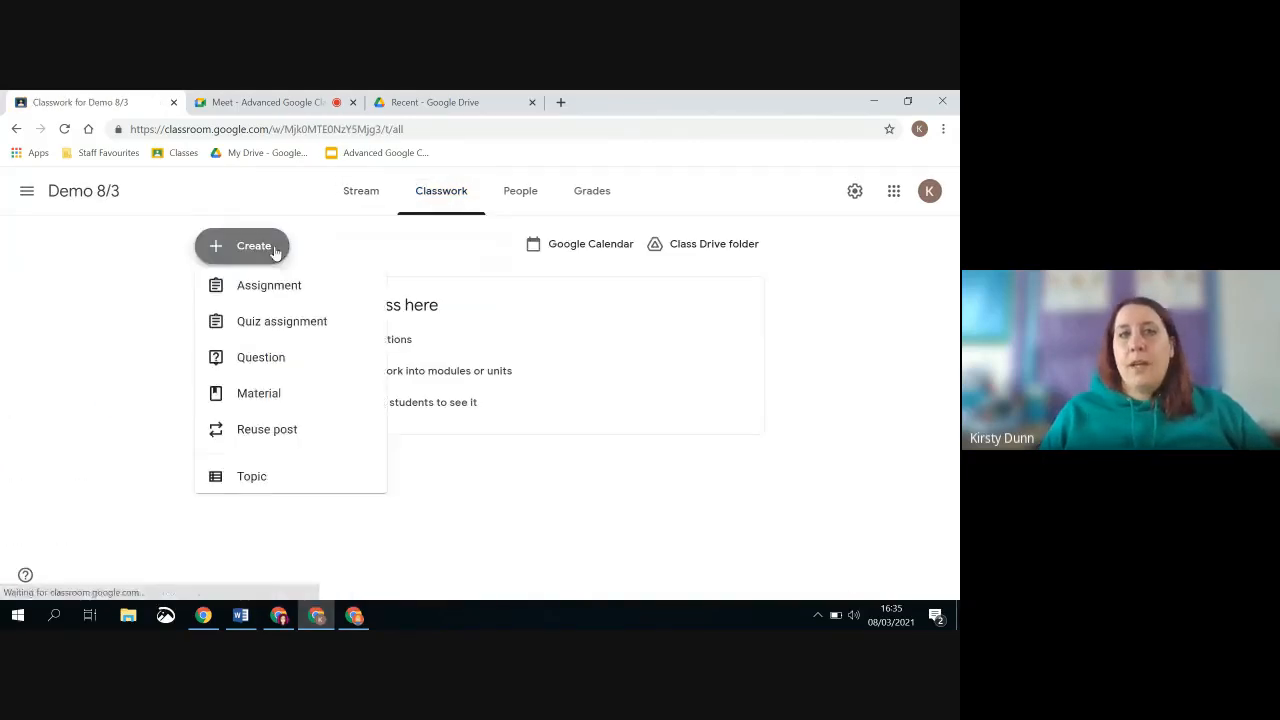
{"action": "left_click", "coordinate": [298, 446]}
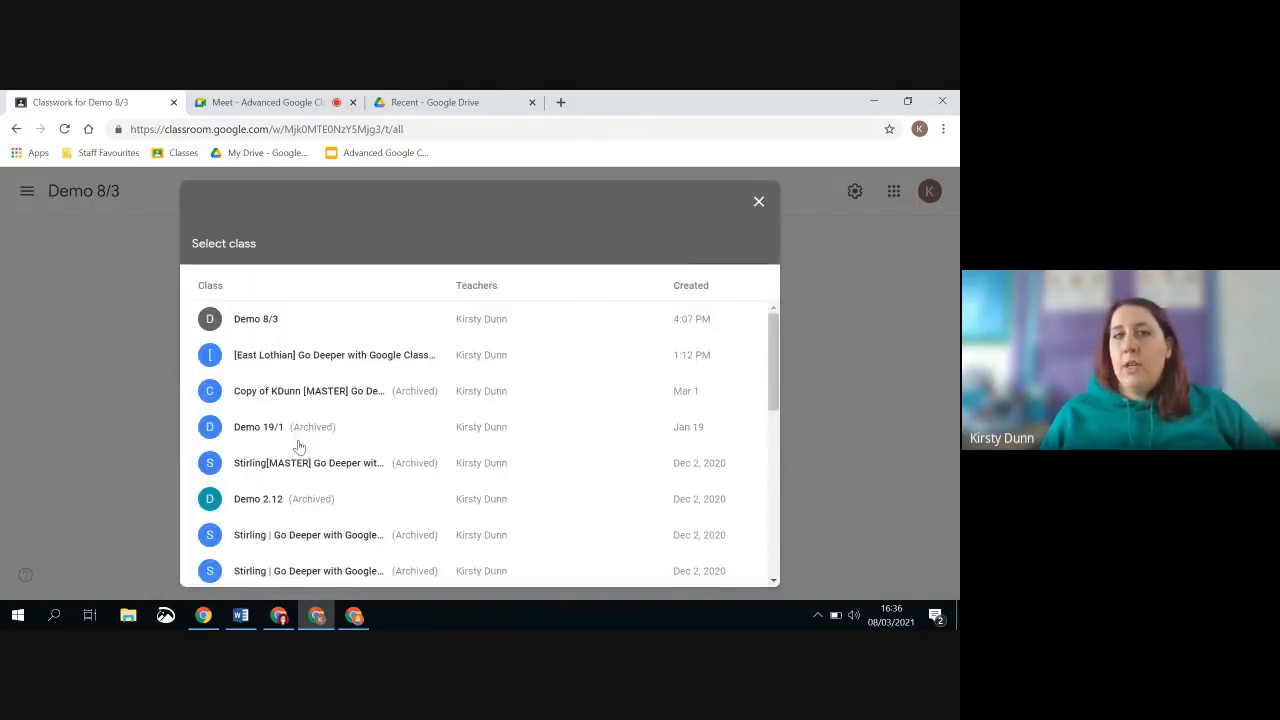
{"action": "left_click", "coordinate": [390, 358]}
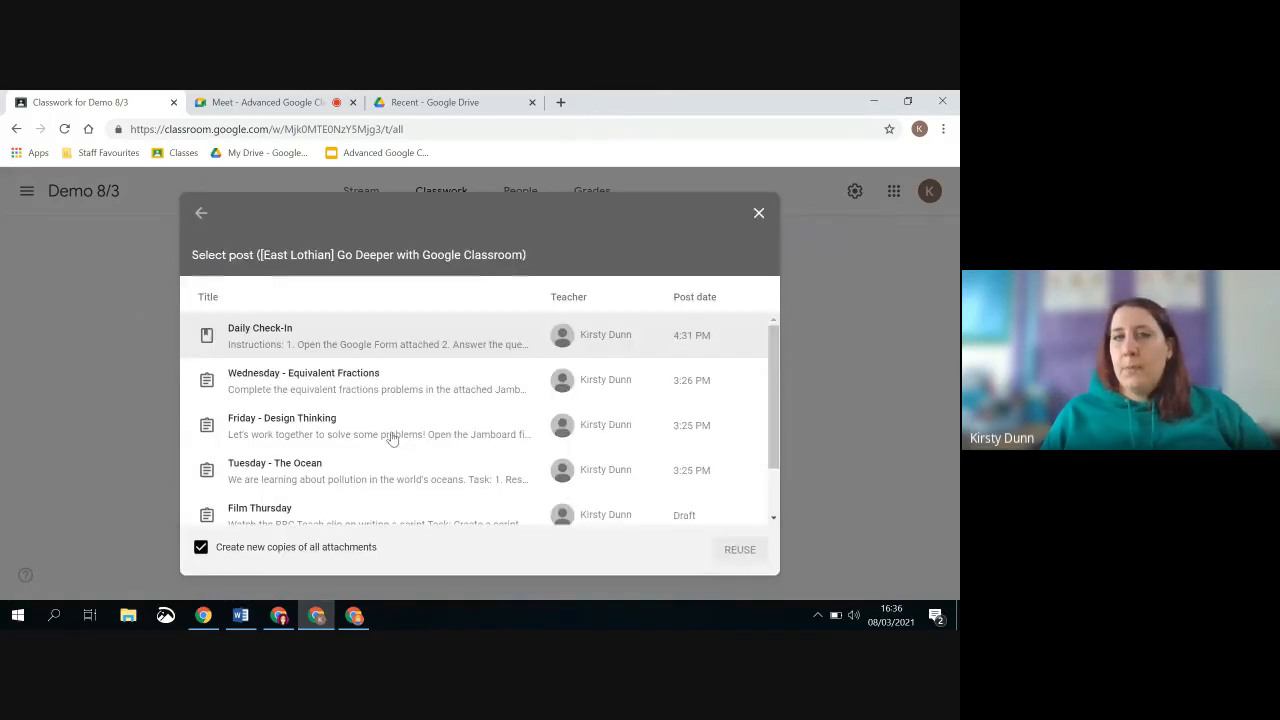
{"action": "scroll", "coordinate": [392, 438], "scroll_direction": "down", "scroll_amount": 1}
{"action": "scroll", "coordinate": [392, 438], "scroll_direction": "up", "scroll_amount": 1}
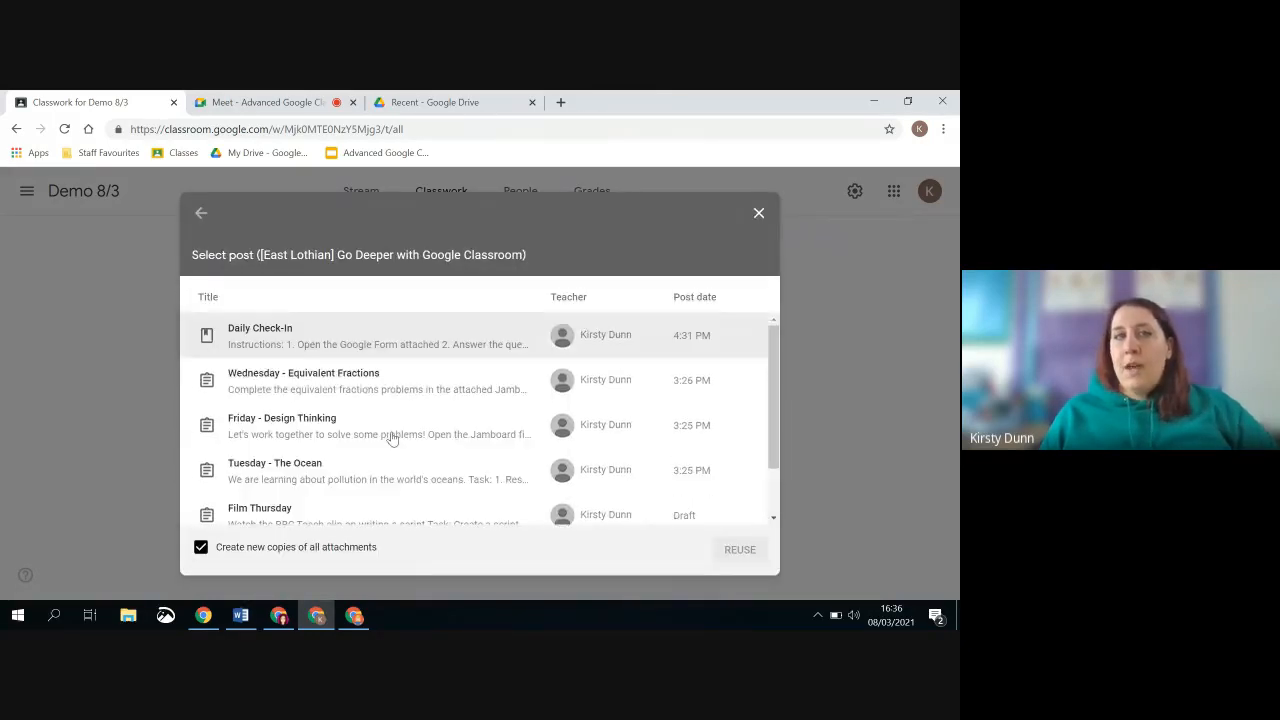
{"action": "scroll", "coordinate": [297, 374], "scroll_direction": "down", "scroll_amount": 1}
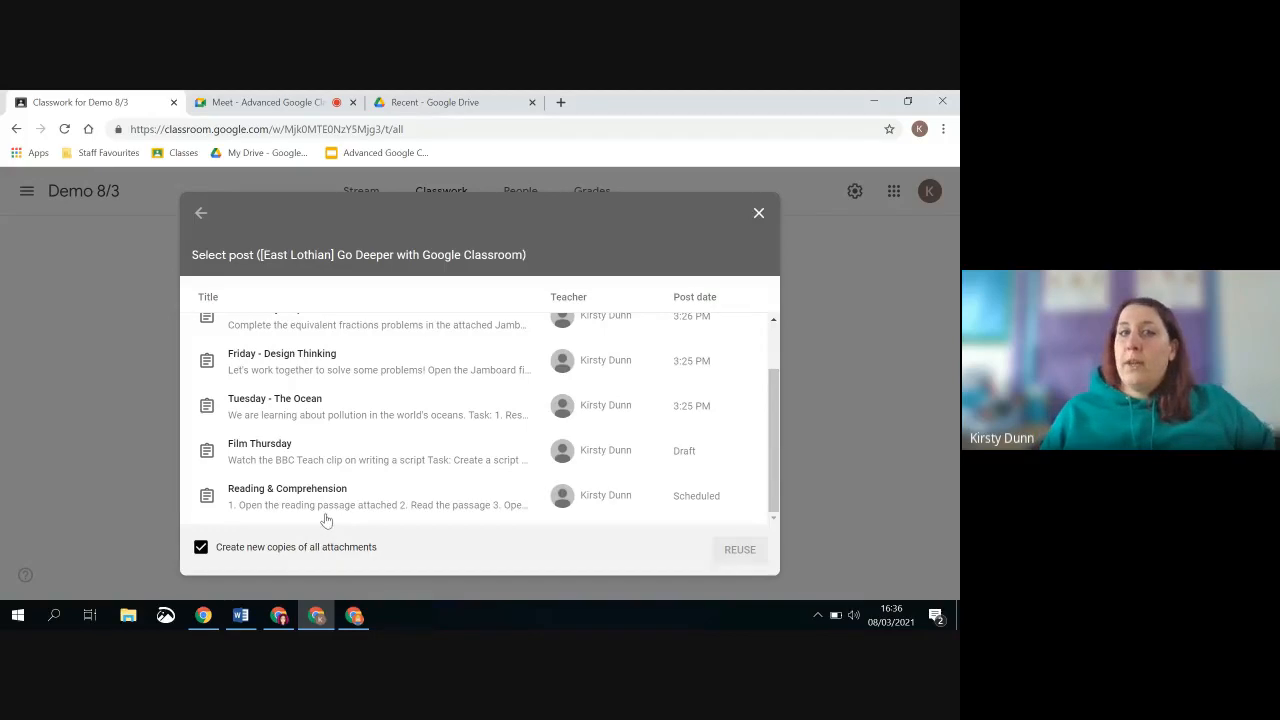
{"action": "left_click", "coordinate": [375, 517]}
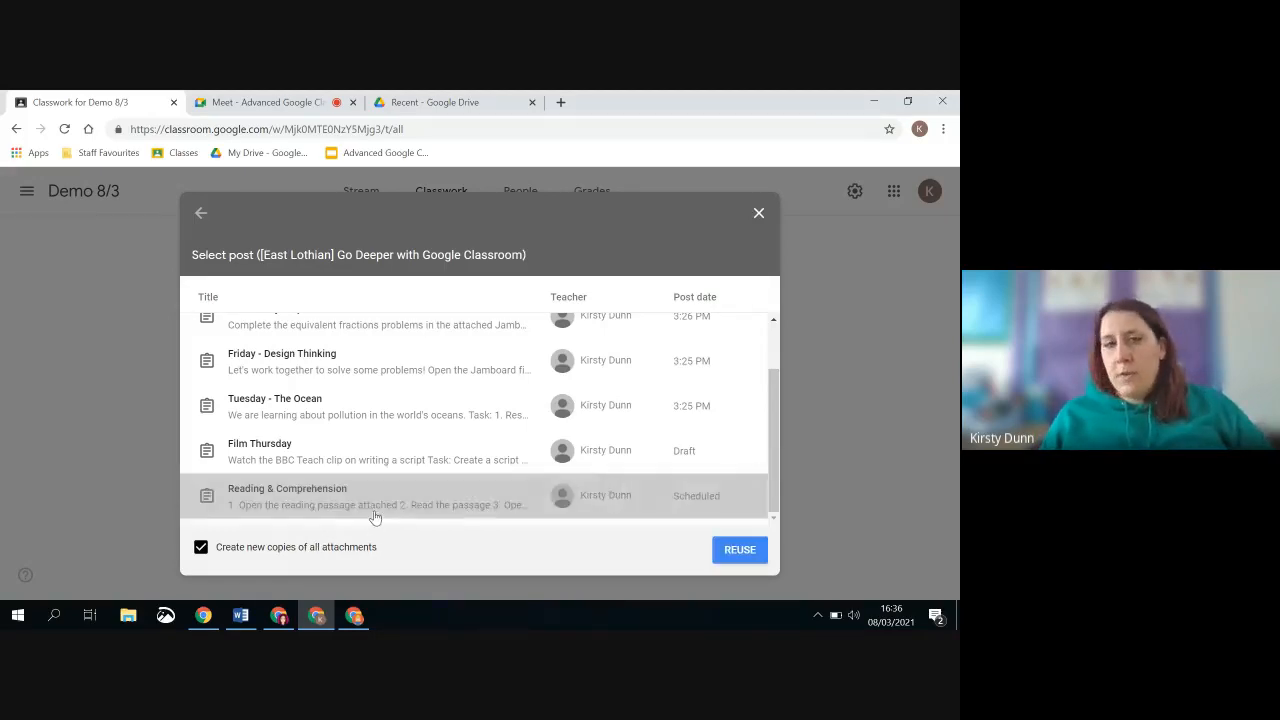
{"action": "left_click", "coordinate": [728, 560]}
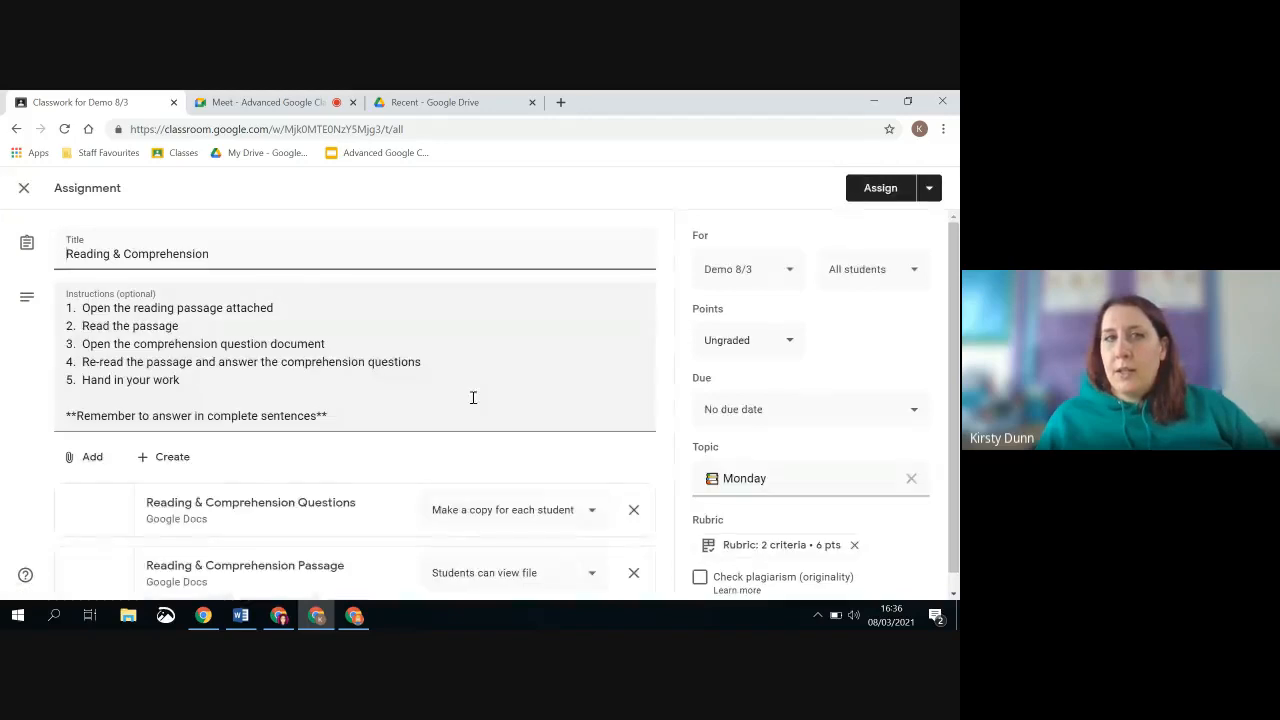
Set the reused assignment's due date in Demo 8/3 to Thursday, March 11
{"action": "scroll", "coordinate": [425, 537], "scroll_direction": "down", "scroll_amount": 1}
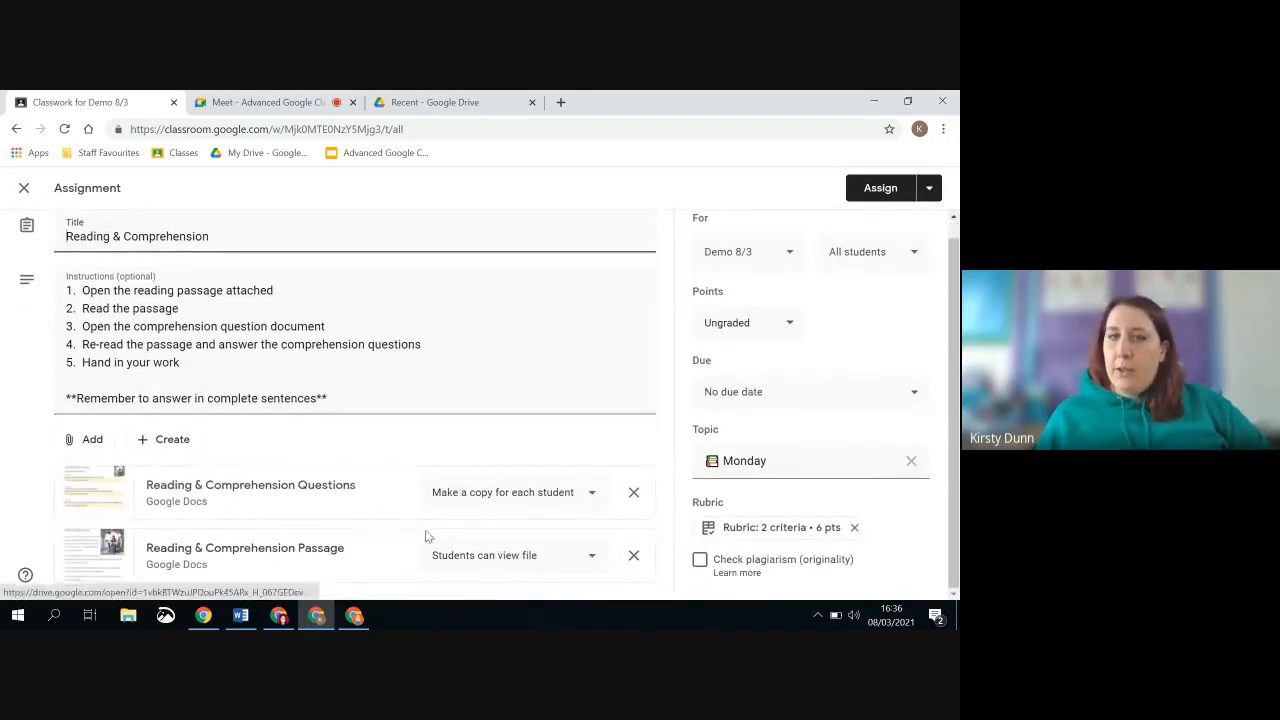
{"action": "left_click", "coordinate": [860, 396]}
{"action": "left_click", "coordinate": [806, 452]}
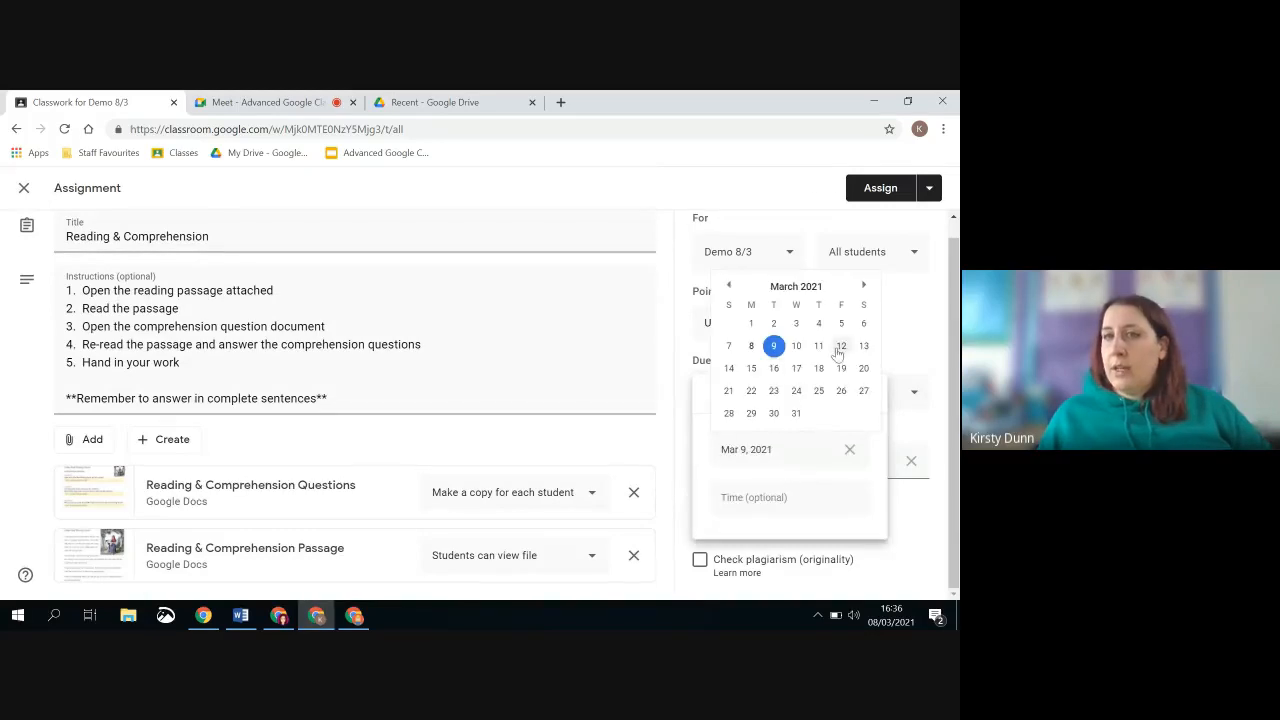
{"action": "left_click", "coordinate": [818, 346]}
{"action": "left_click", "coordinate": [869, 337]}
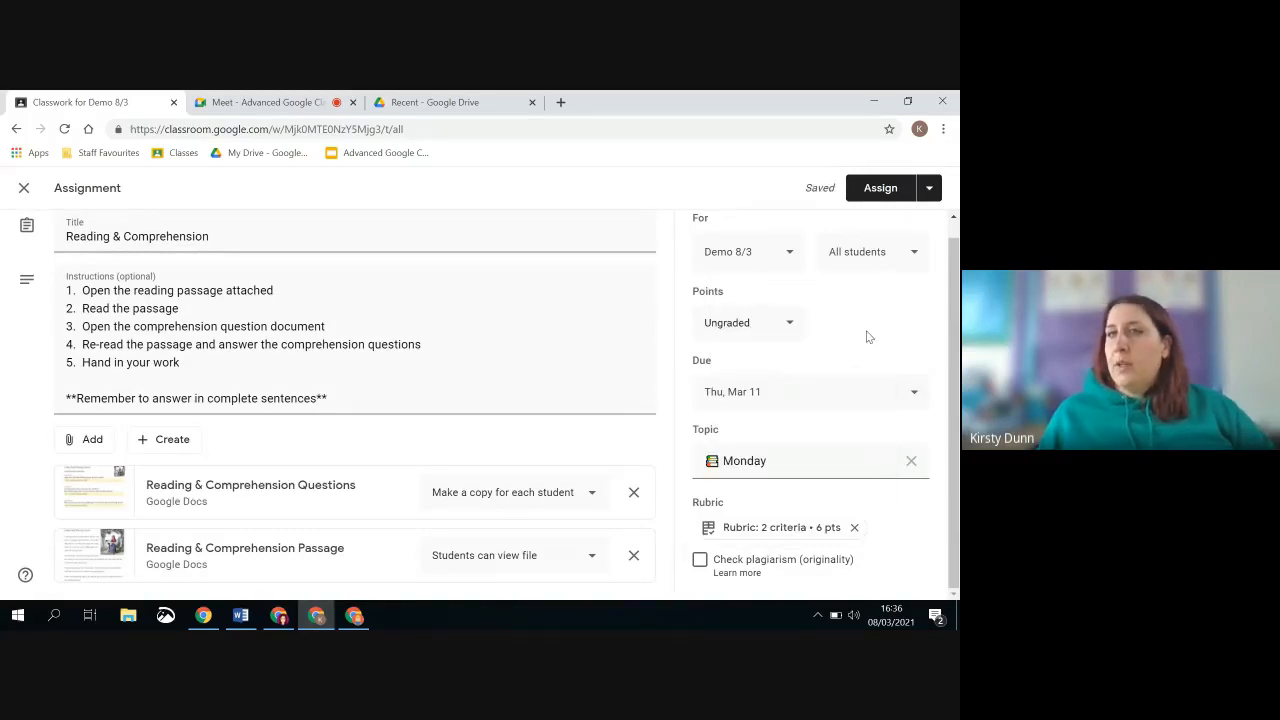
Schedule the reused assignment in Demo 8/3 for Mar 9, 2021 at 8:00 AM
{"action": "left_click", "coordinate": [924, 189]}
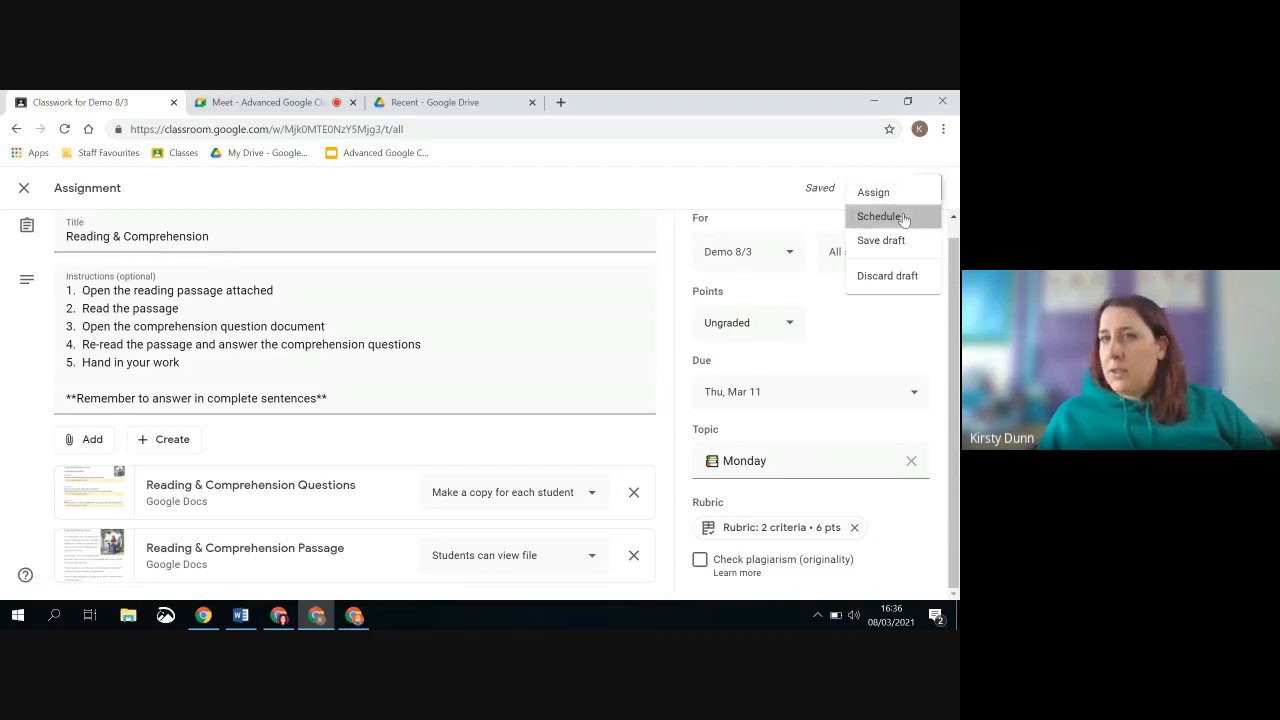
{"action": "left_click", "coordinate": [903, 218]}
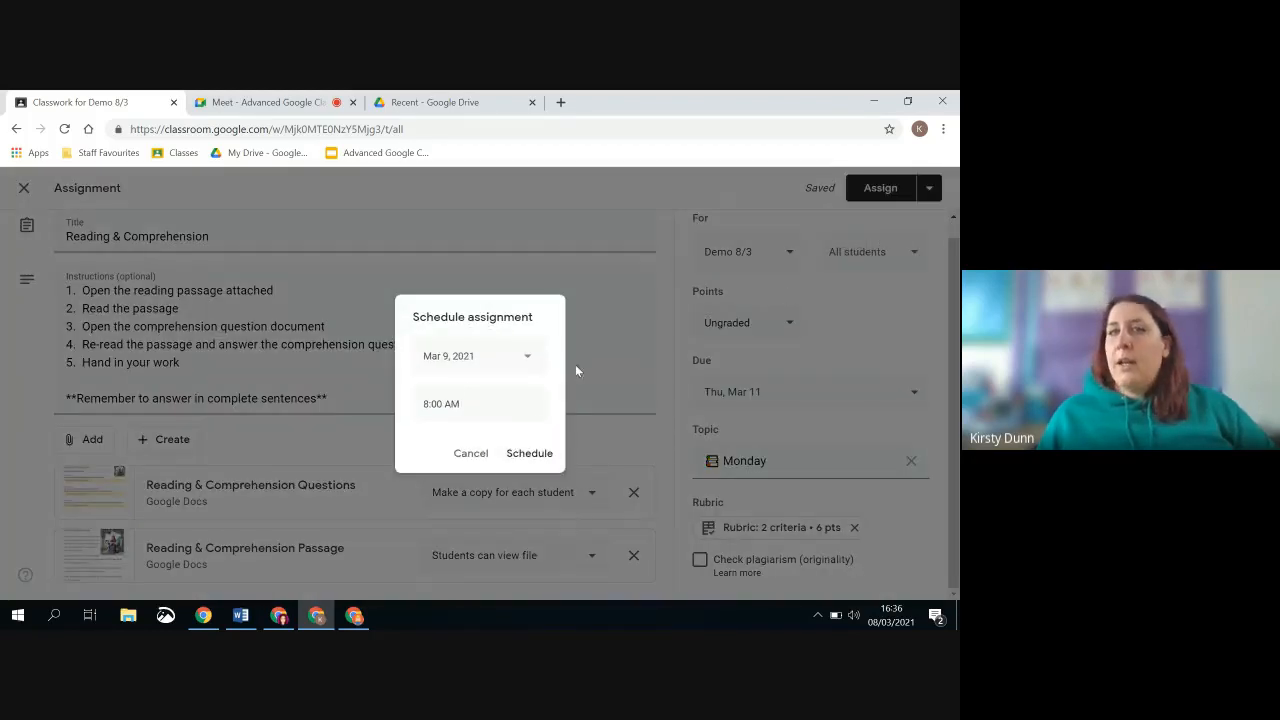
{"action": "left_click", "coordinate": [519, 456]}
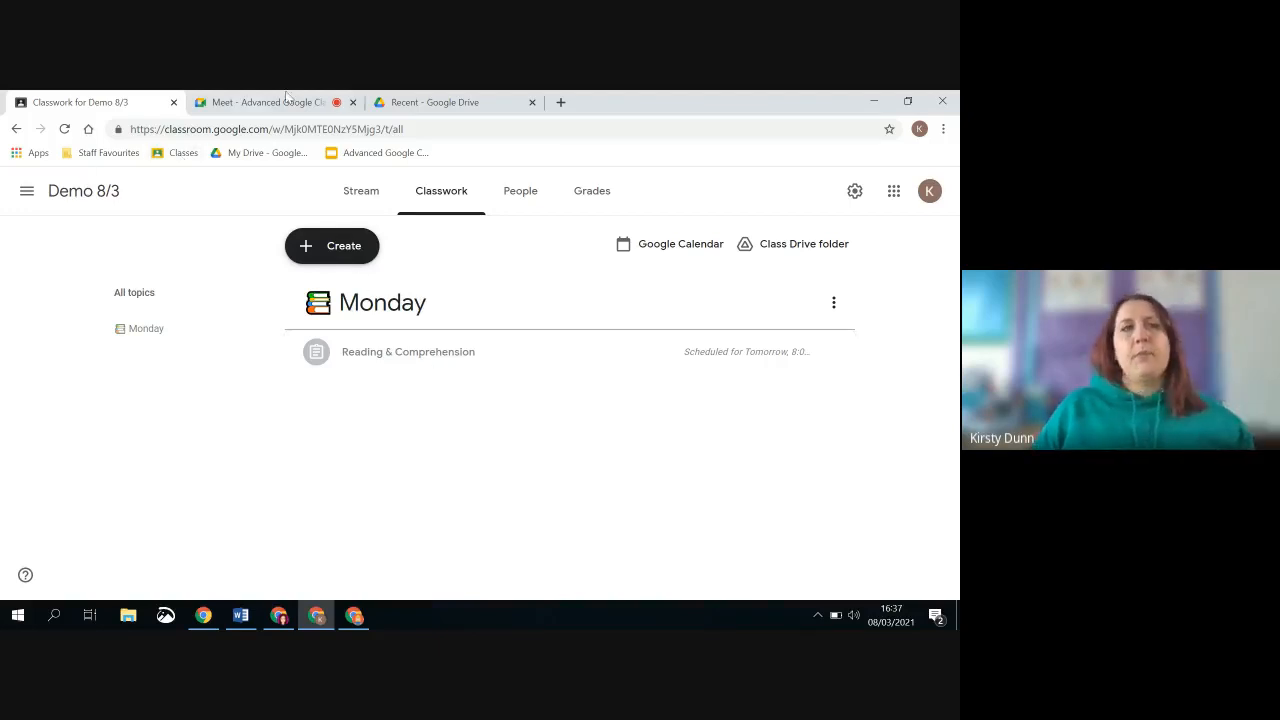
Return to the [East Lothian] class's classwork and collapse the Reading & Comprehension assignment details
{"action": "left_click", "coordinate": [24, 193]}
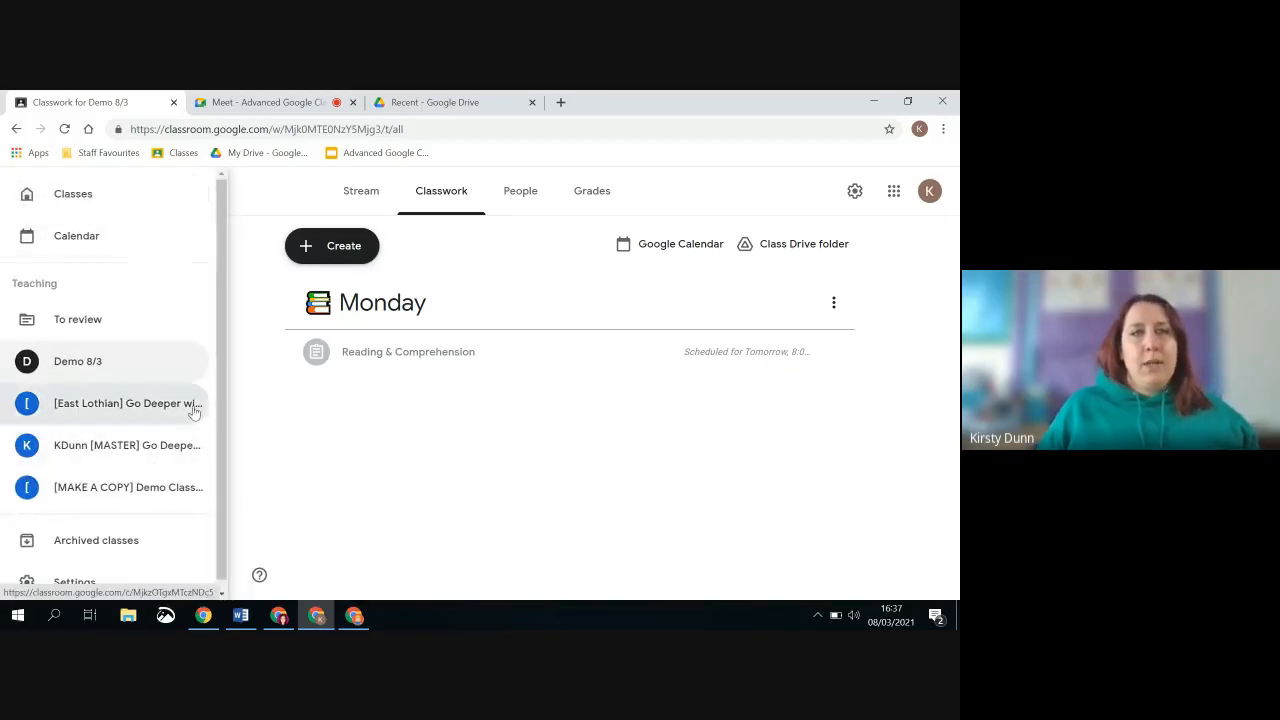
{"action": "left_click", "coordinate": [194, 409]}
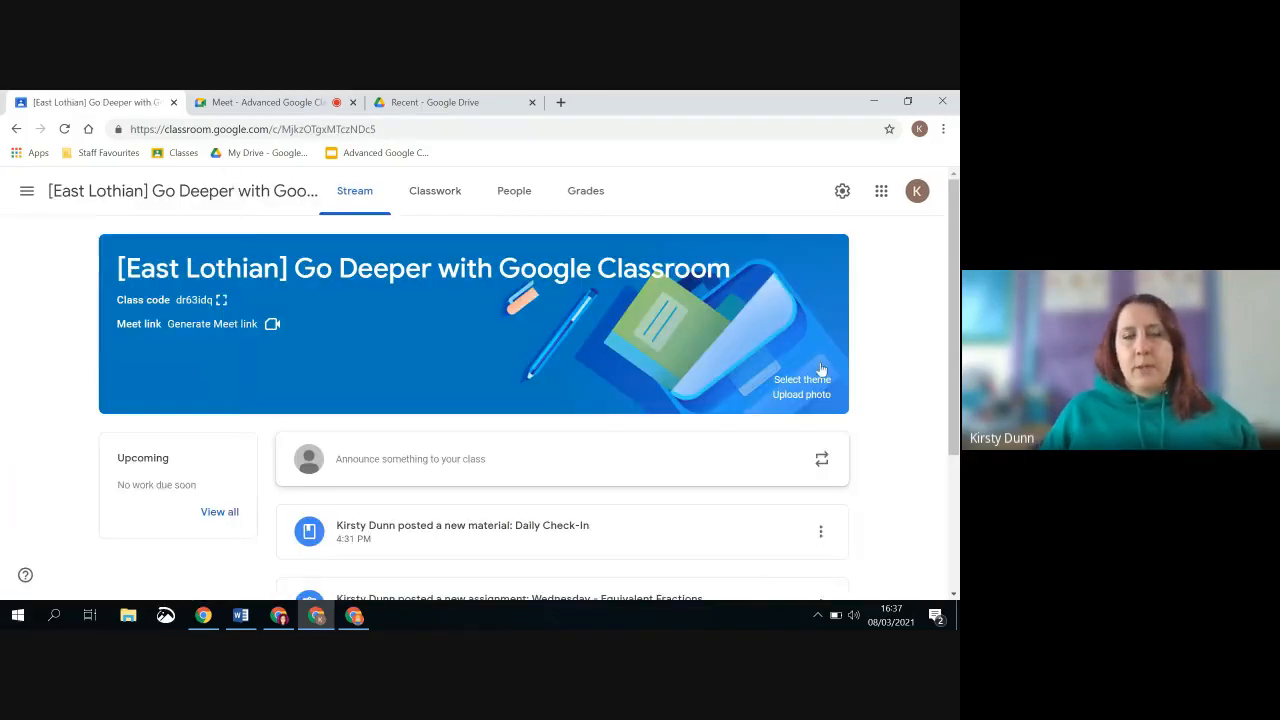
{"action": "left_click", "coordinate": [443, 200]}
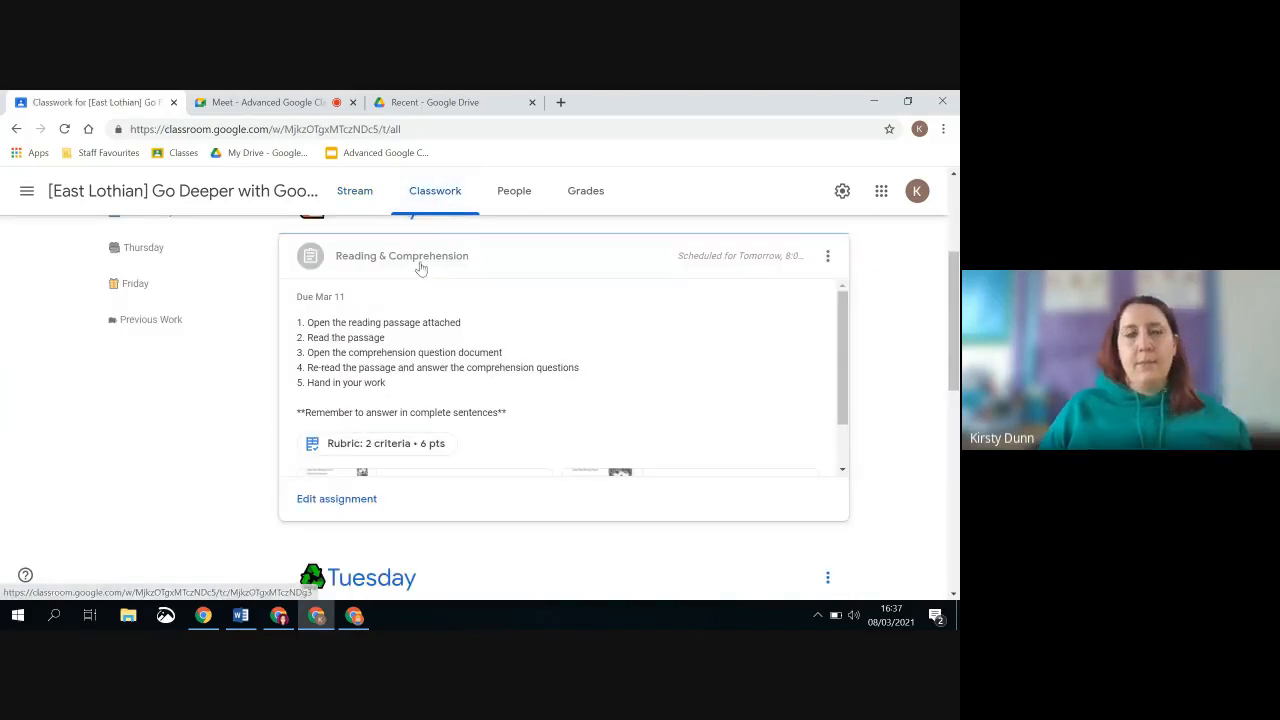
{"action": "left_click", "coordinate": [420, 262]}
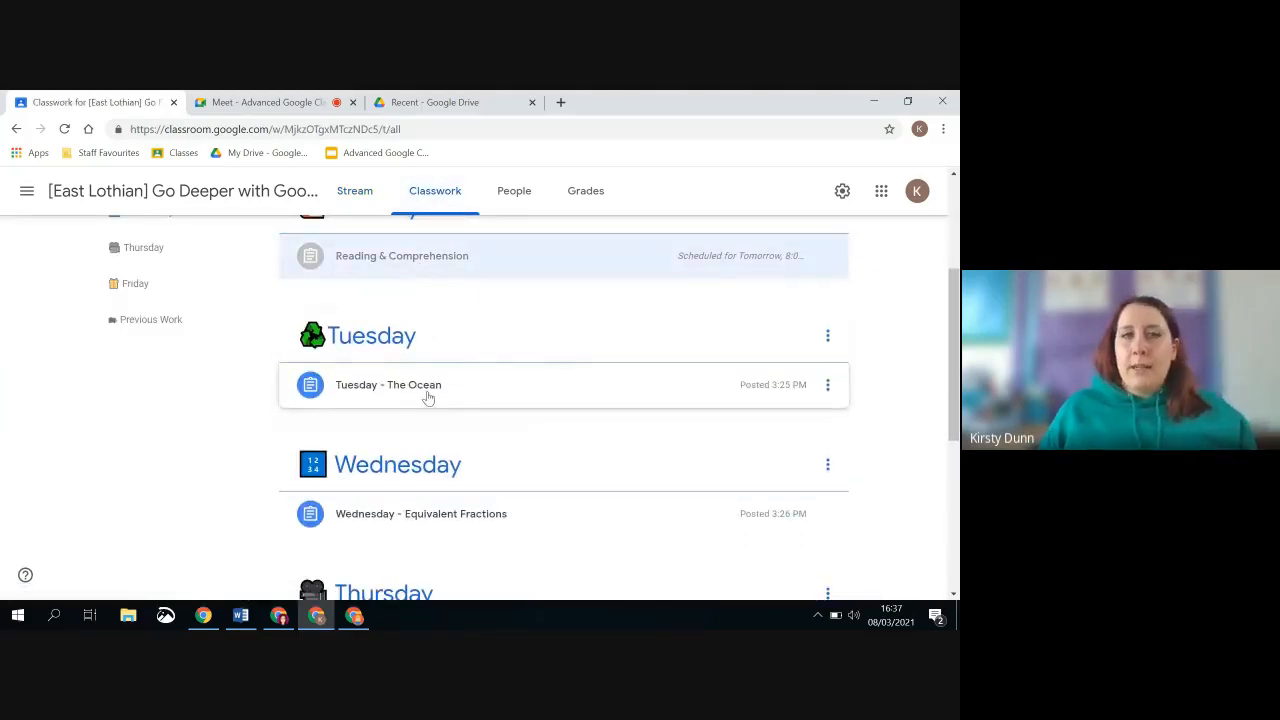
Open the Tuesday - The Ocean assignment from the classwork list for editing
{"action": "left_click", "coordinate": [428, 397]}
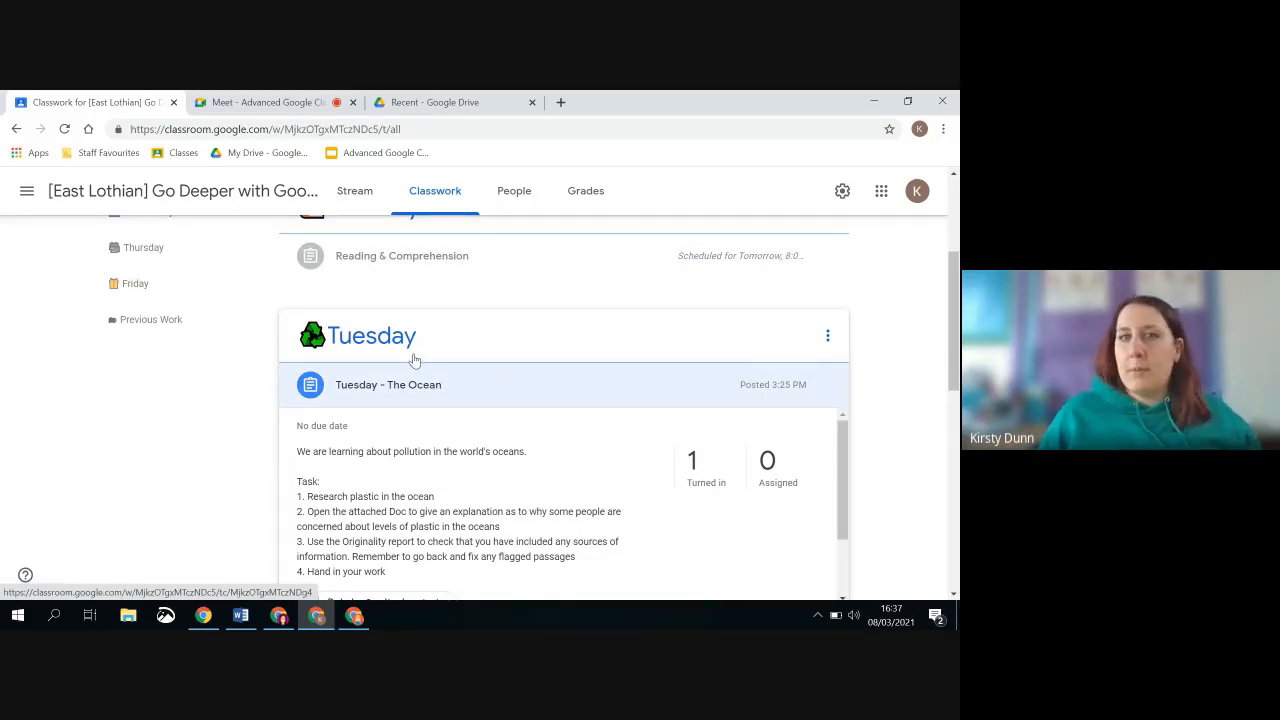
{"action": "scroll", "coordinate": [415, 360], "scroll_direction": "down", "scroll_amount": 2}
{"action": "left_click", "coordinate": [357, 483]}
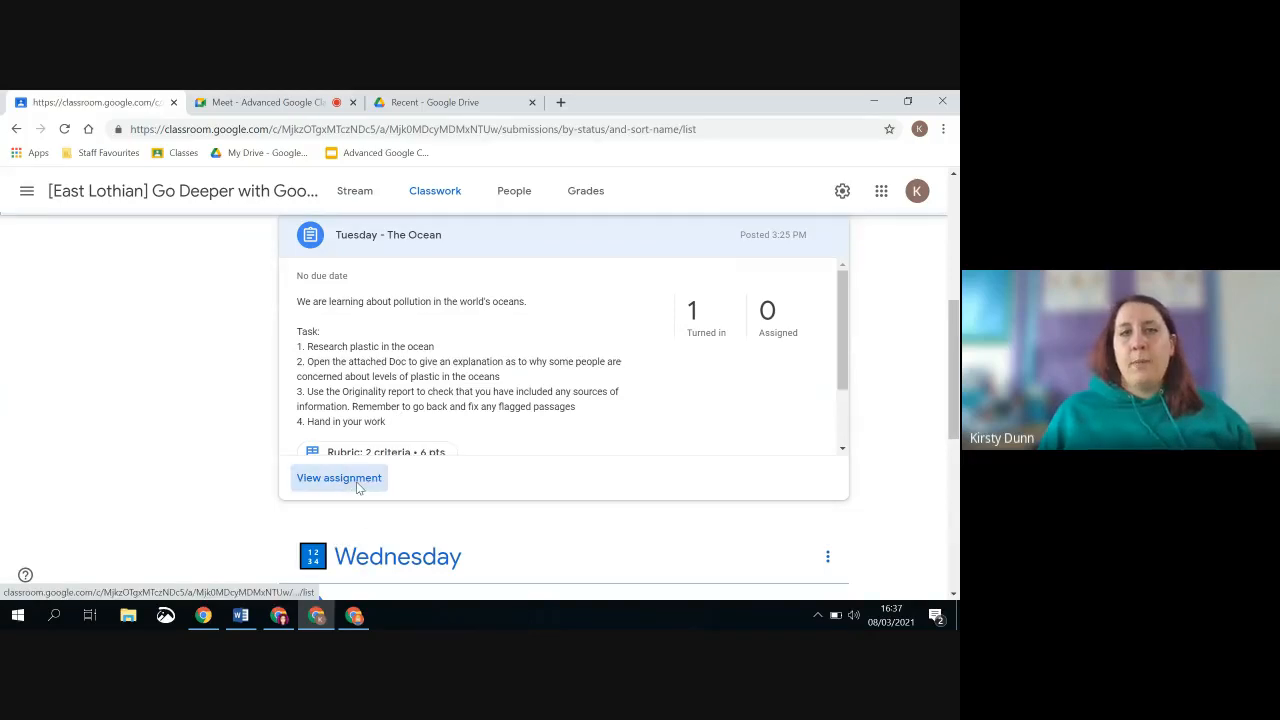
{"action": "left_click", "coordinate": [398, 203]}
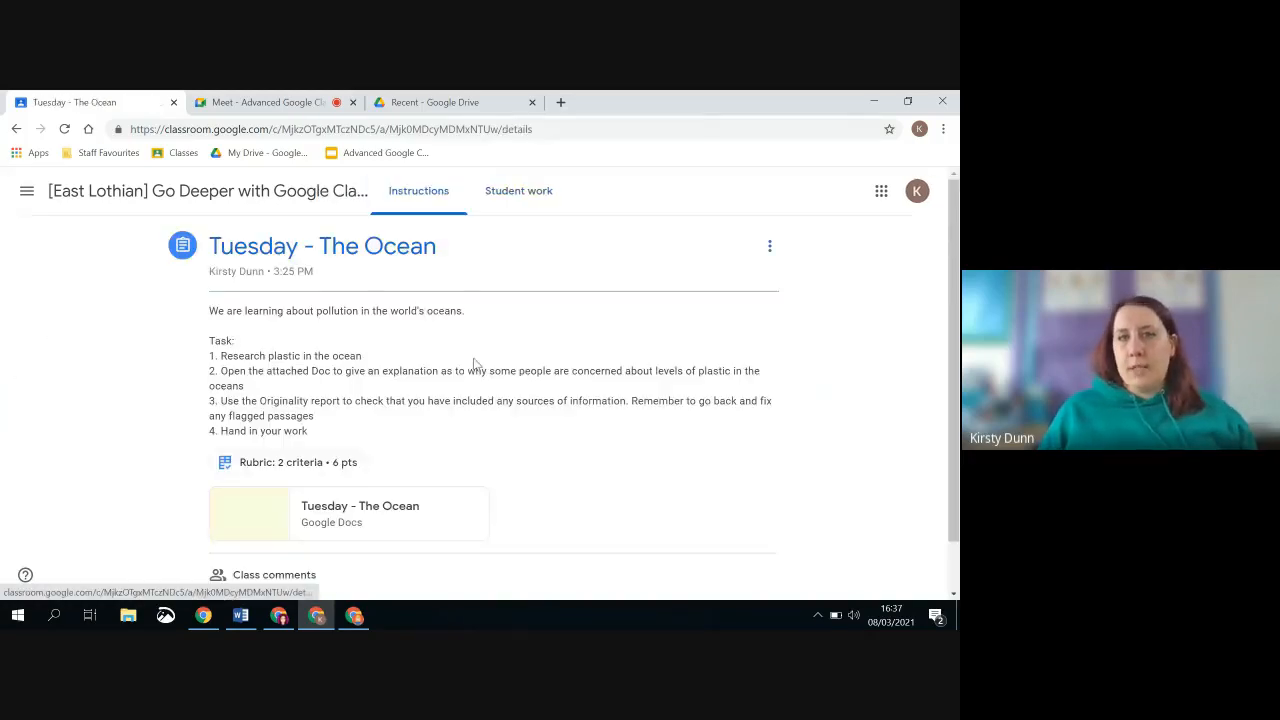
{"action": "left_click", "coordinate": [770, 247]}
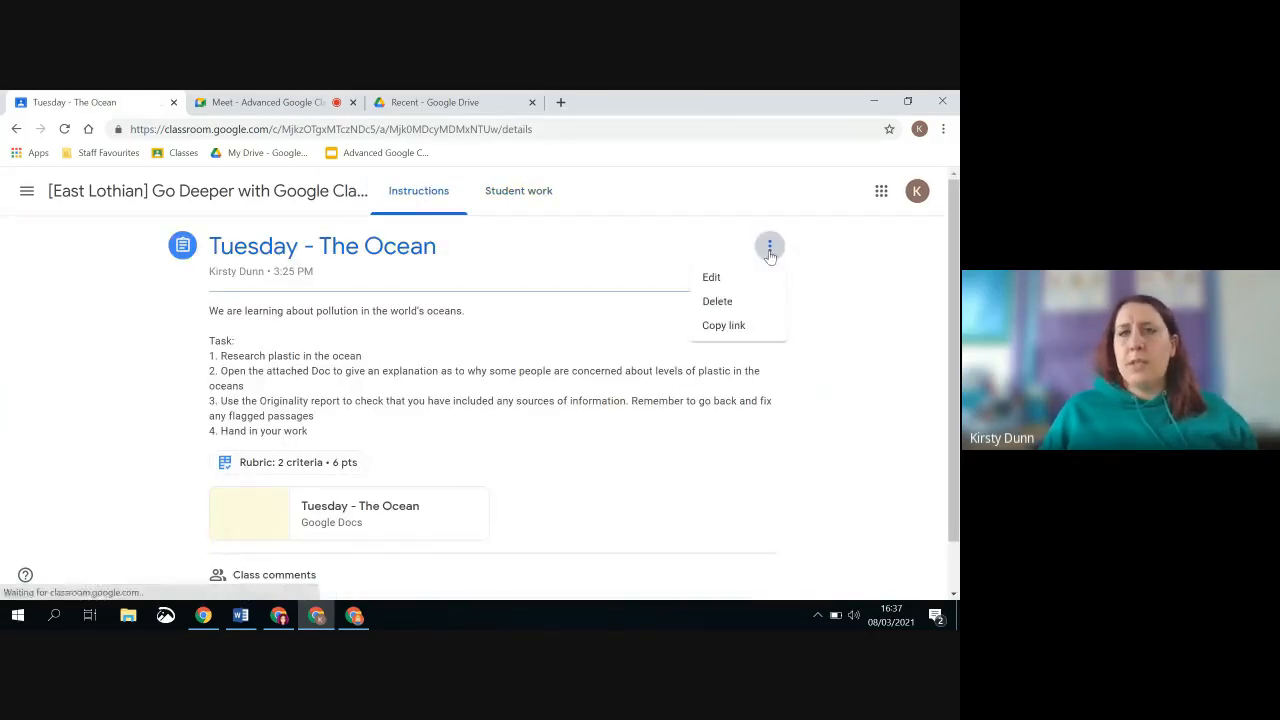
{"action": "left_click", "coordinate": [714, 278]}
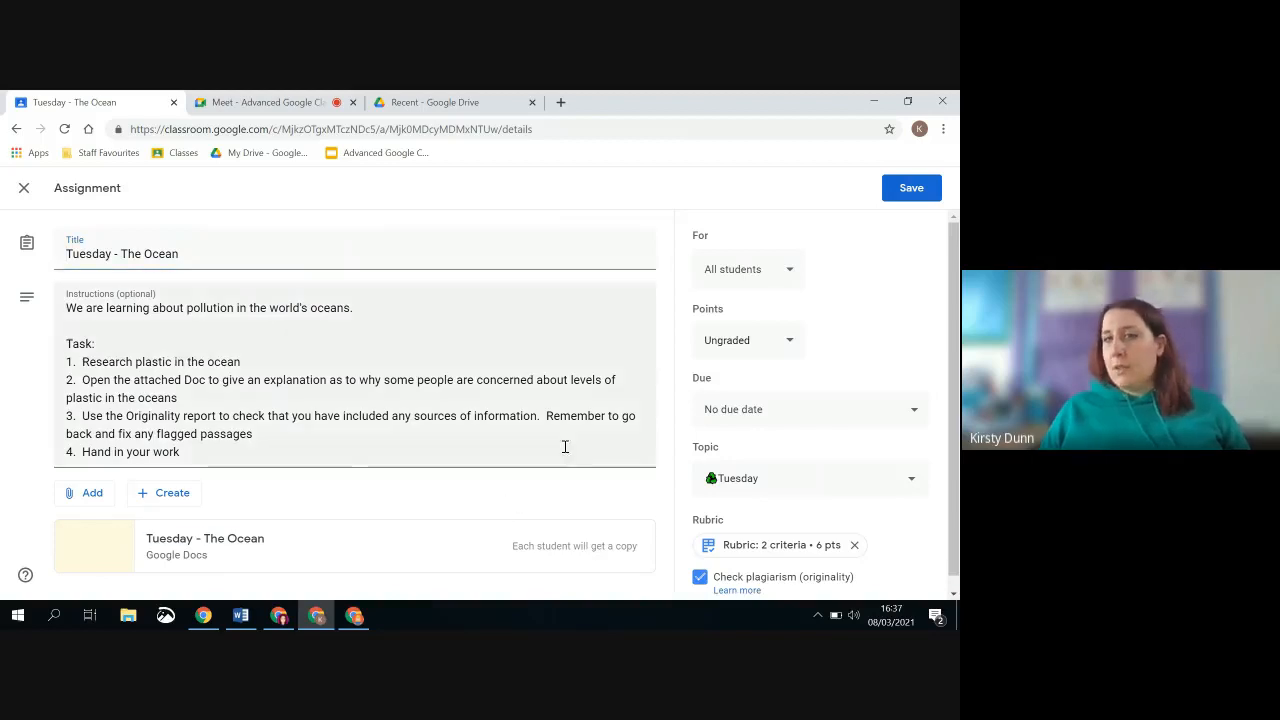
Highlight the attached Doc's "Each student will get a copy" setting, and delete the assignment's existing rubric
{"action": "triple_click", "coordinate": [568, 548]}
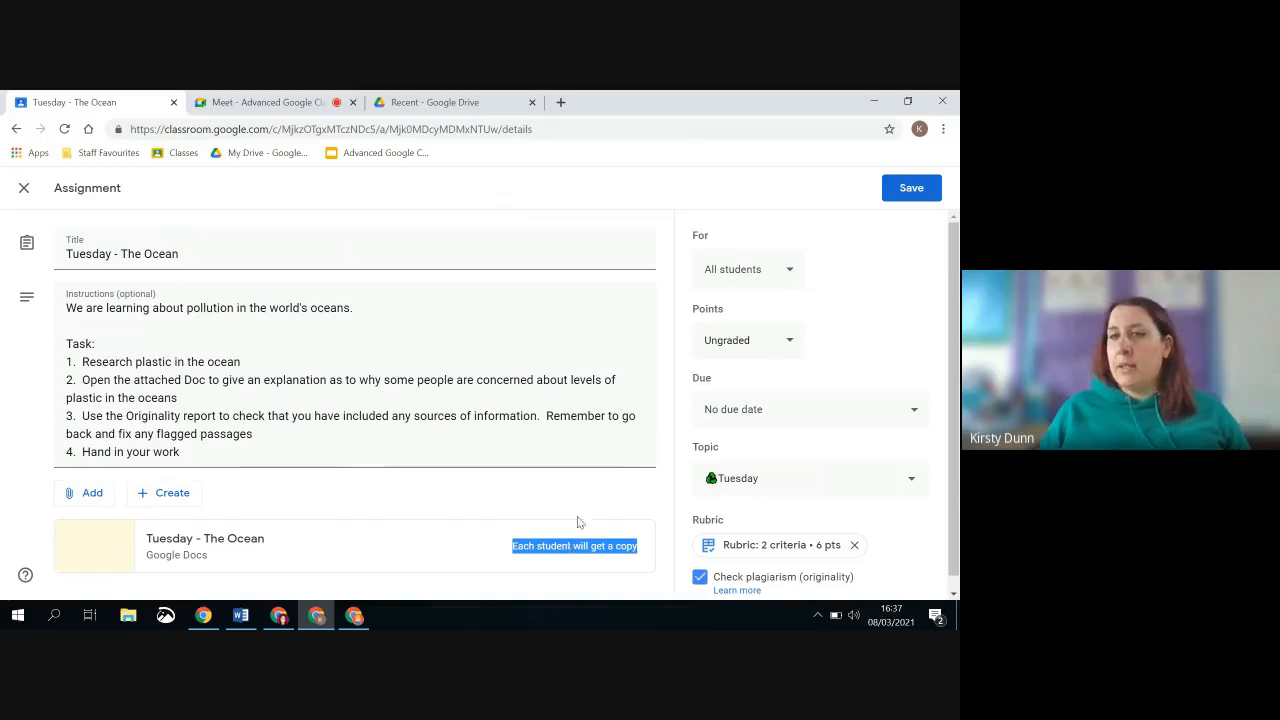
{"action": "left_click", "coordinate": [577, 521]}
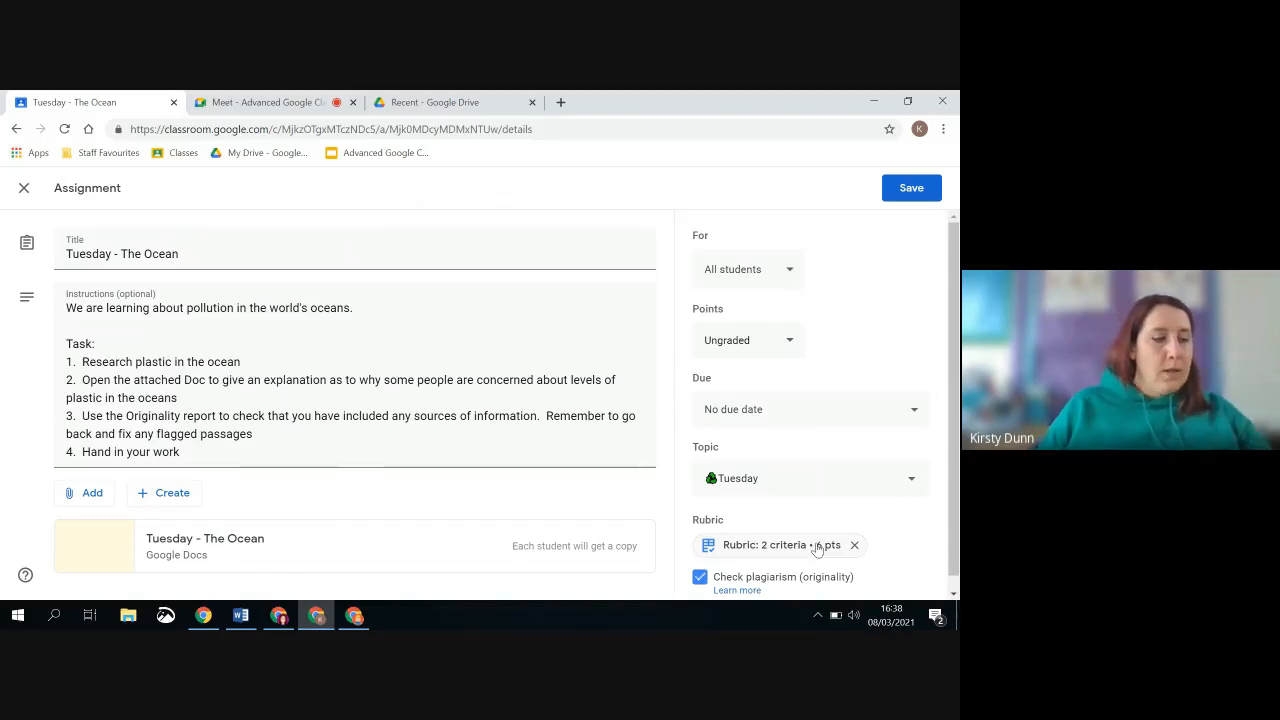
{"action": "left_click", "coordinate": [855, 546]}
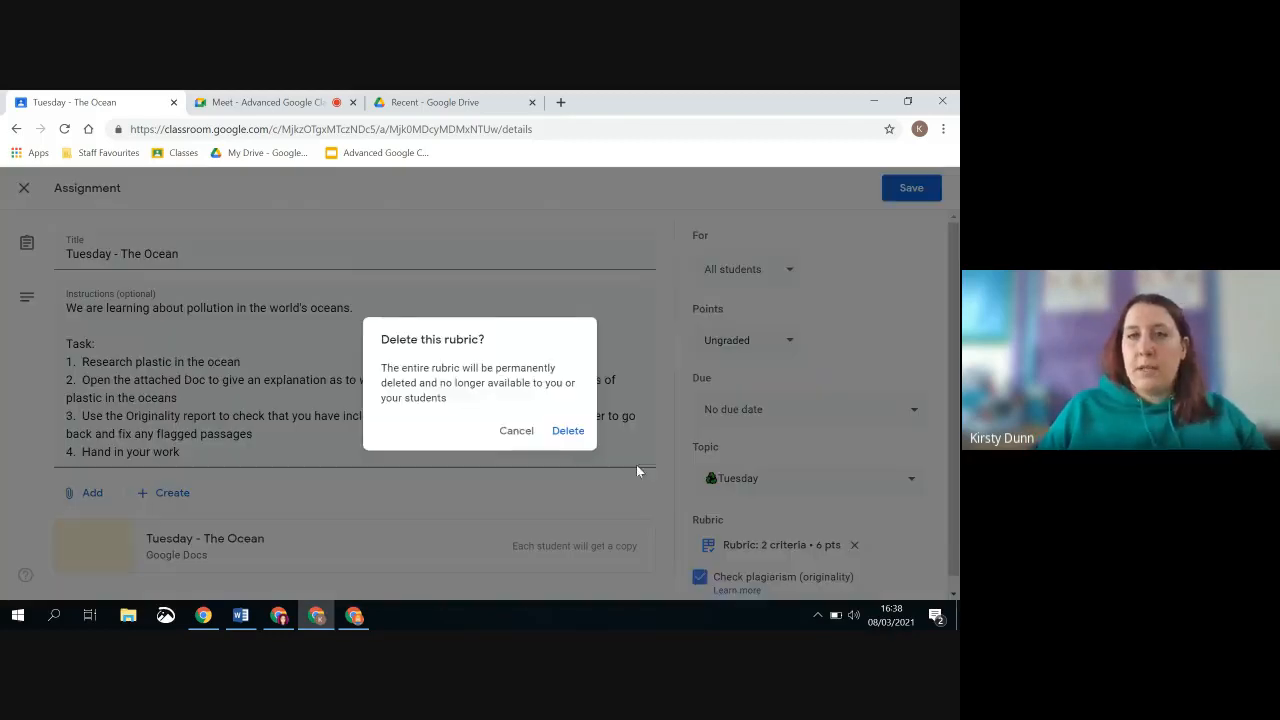
{"action": "left_click", "coordinate": [566, 431]}
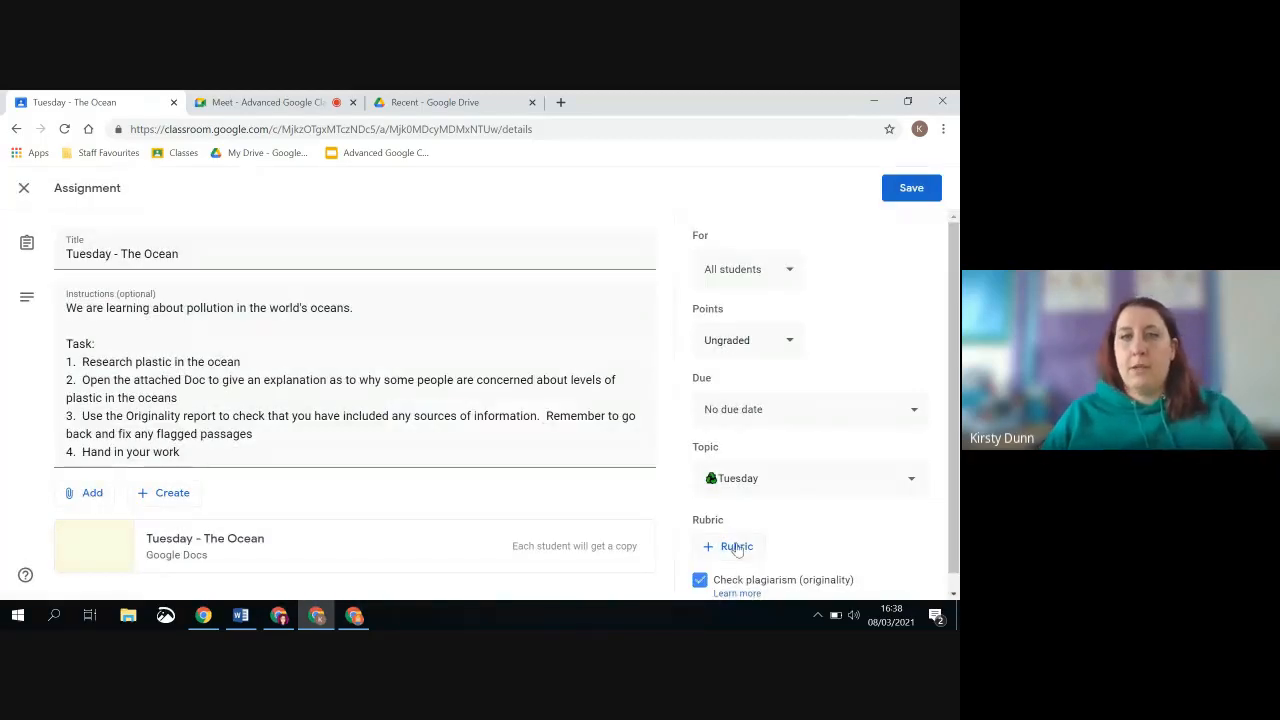
Examine which classes' rubrics can be reused for the Tuesday - The Ocean assignment, and leave the rubric selection without choosing one
{"action": "left_click", "coordinate": [737, 548]}
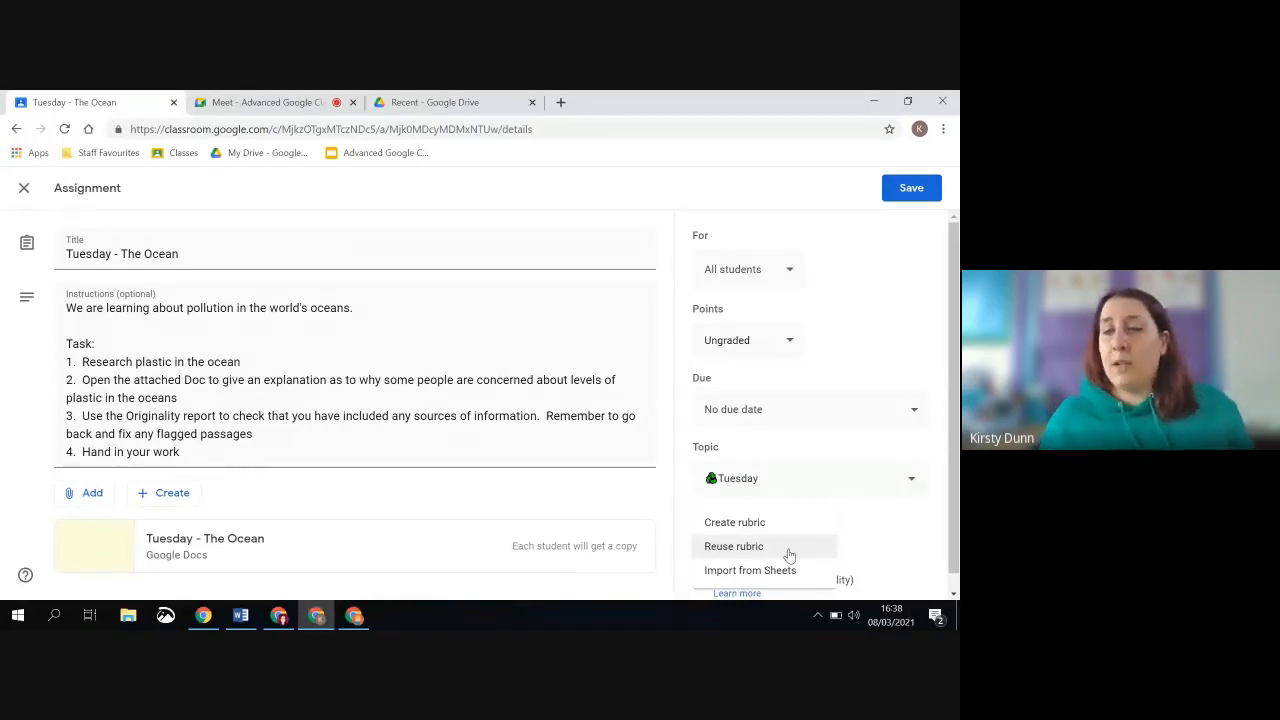
{"action": "left_click", "coordinate": [789, 552]}
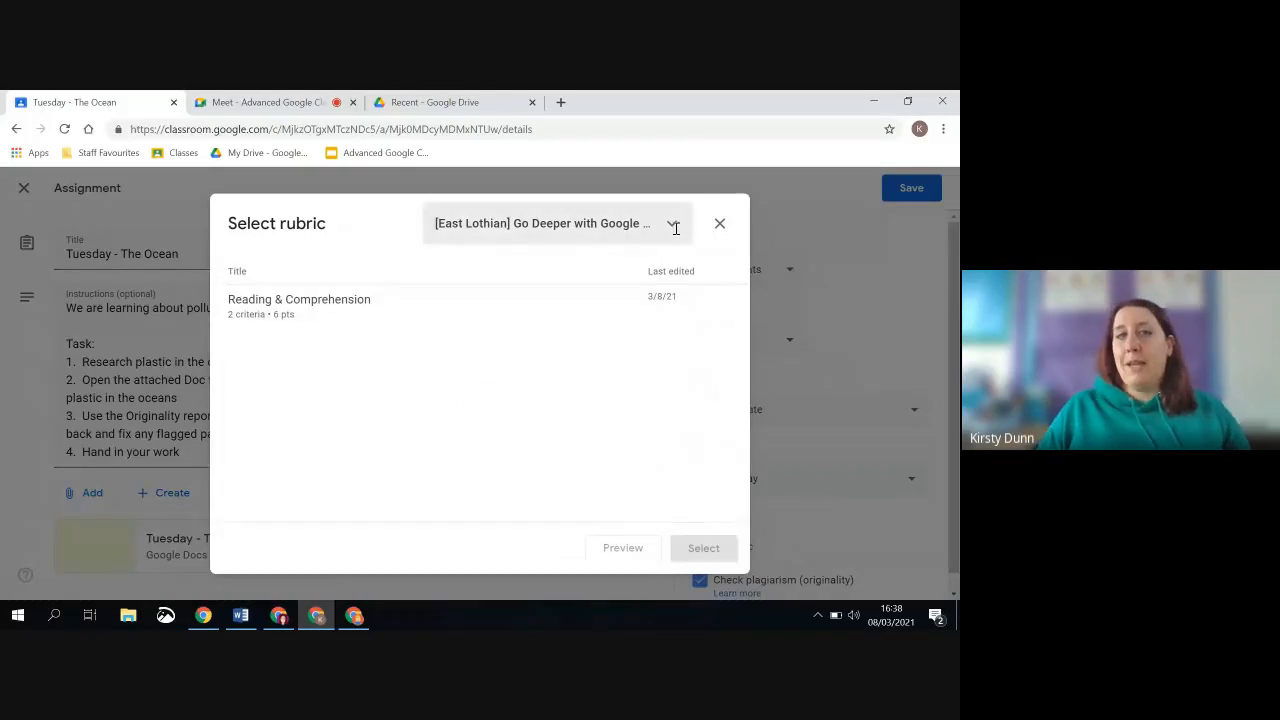
{"action": "left_click", "coordinate": [672, 223]}
{"action": "scroll", "coordinate": [533, 372], "scroll_direction": "down", "scroll_amount": 3}
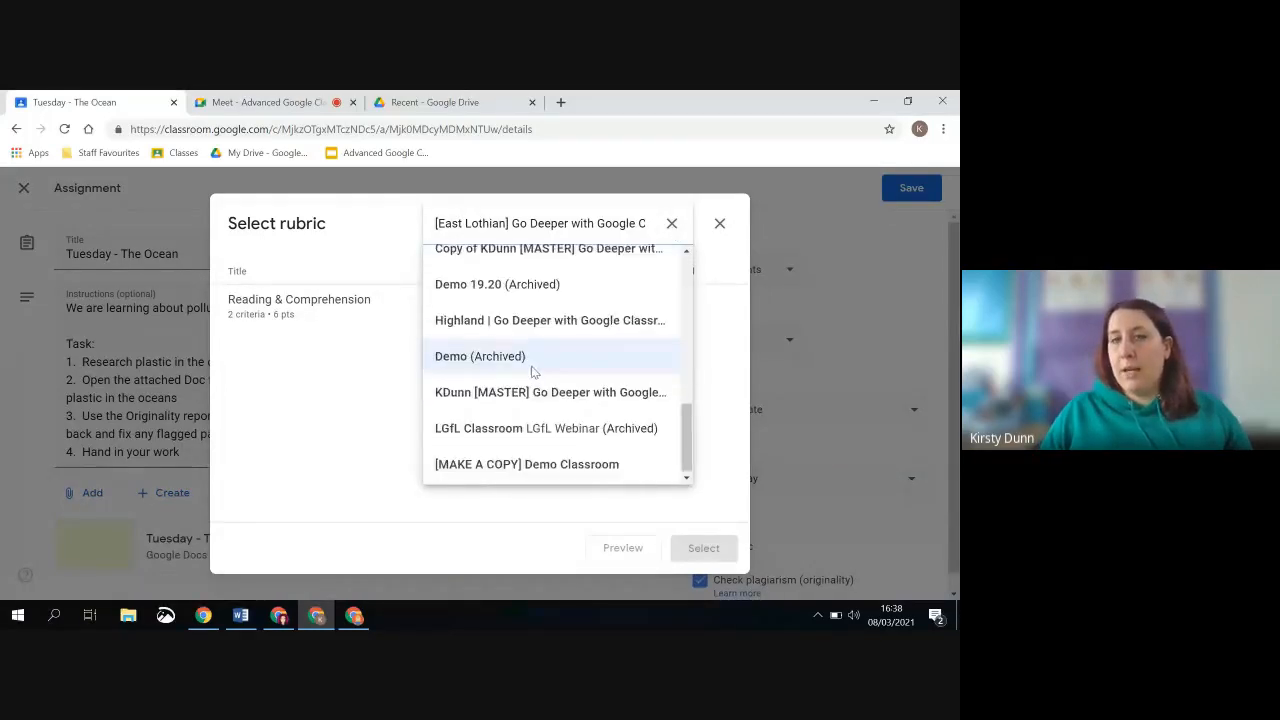
{"action": "scroll", "coordinate": [533, 365], "scroll_direction": "up", "scroll_amount": 2}
{"action": "scroll", "coordinate": [530, 363], "scroll_direction": "down", "scroll_amount": 2}
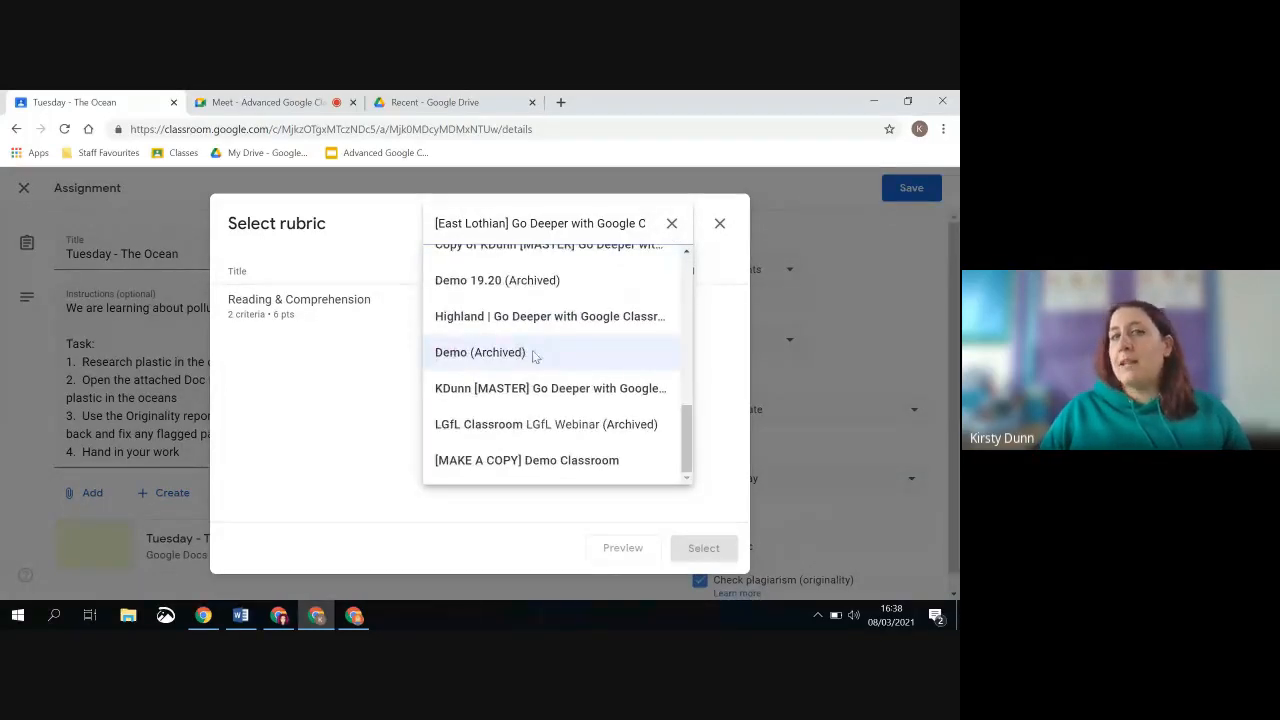
{"action": "scroll", "coordinate": [541, 358], "scroll_direction": "up", "scroll_amount": 8}
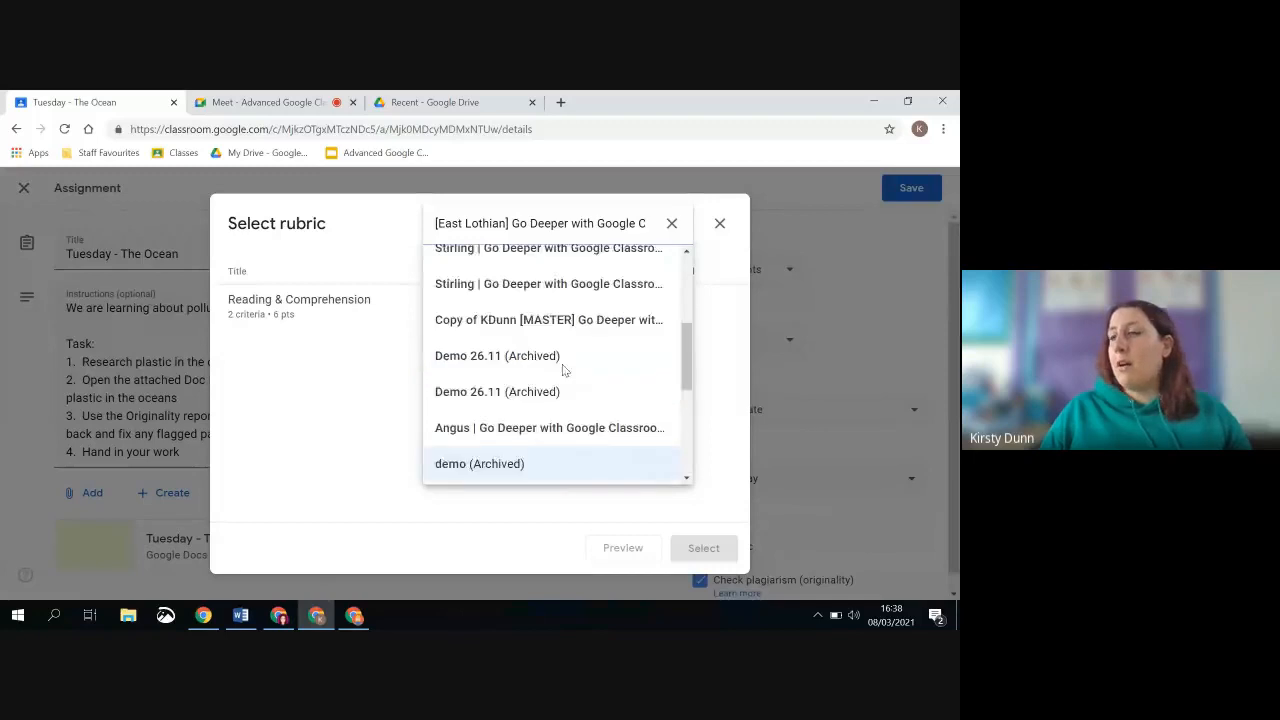
{"action": "left_click", "coordinate": [671, 223]}
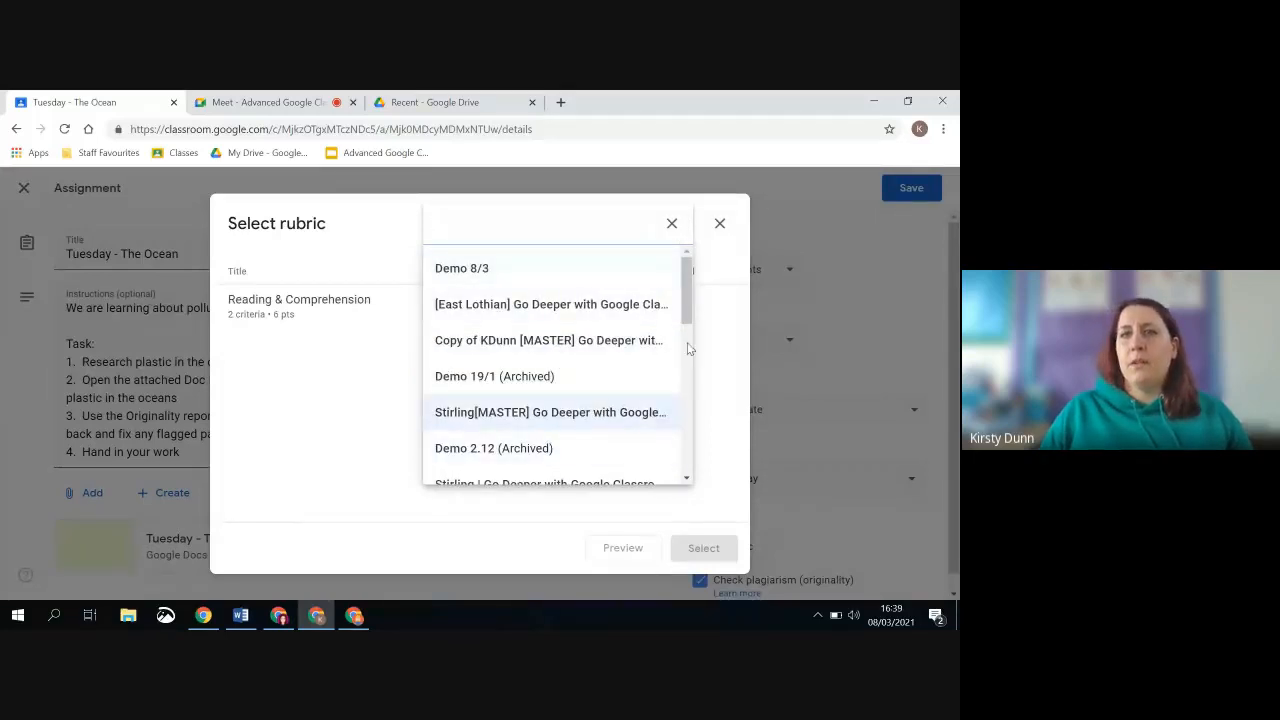
{"action": "left_click", "coordinate": [389, 416]}
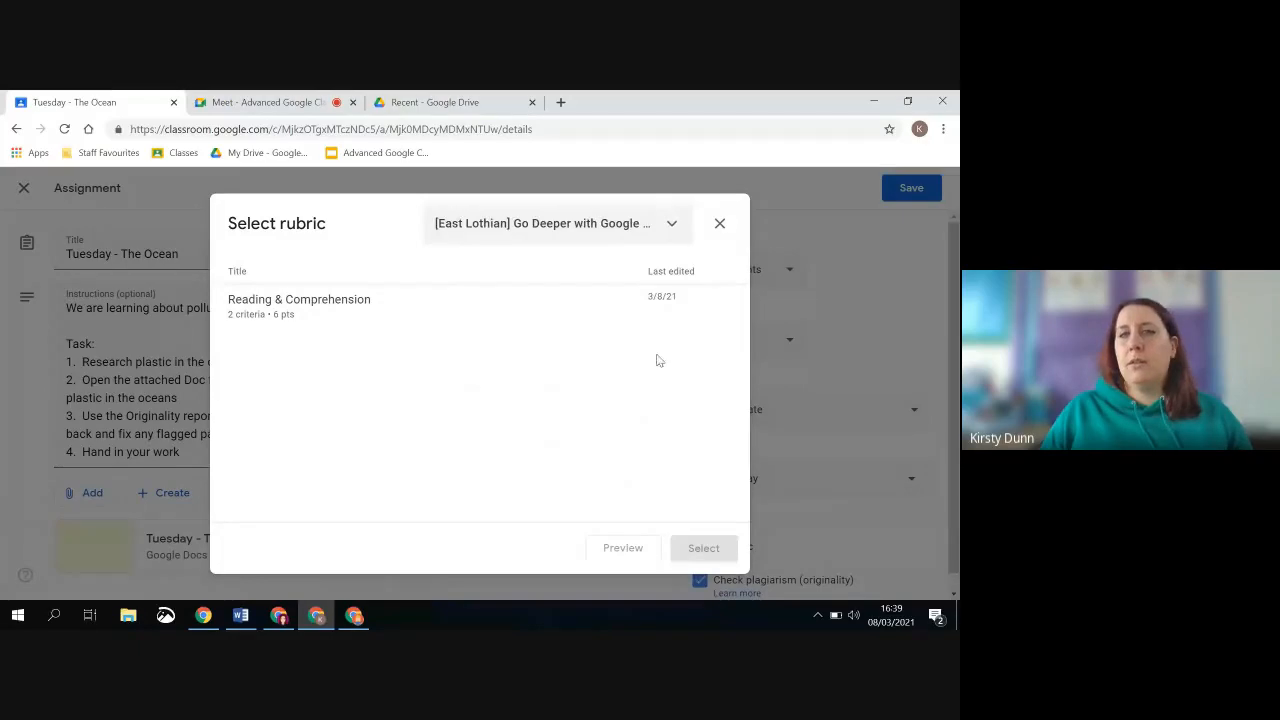
{"action": "left_click", "coordinate": [716, 223]}
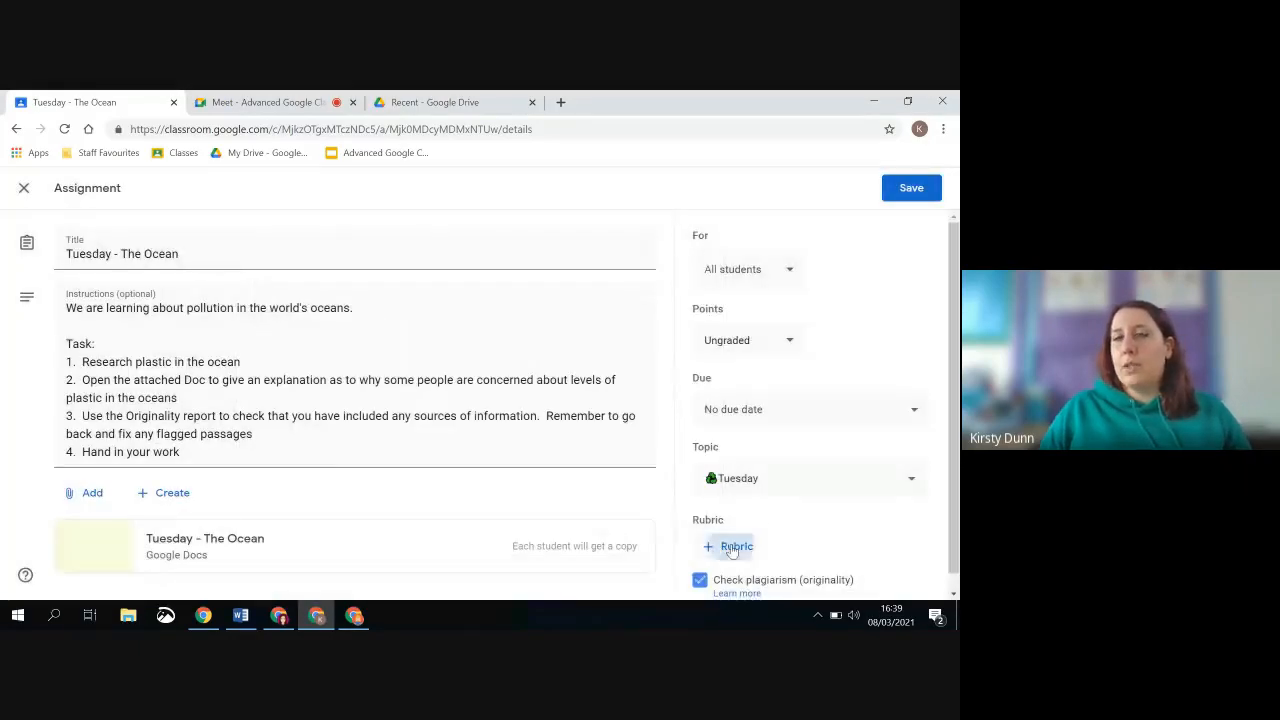
Create a new rubric for the assignment with a first criterion titled Effort
{"action": "left_click", "coordinate": [737, 545]}
{"action": "left_click", "coordinate": [746, 528]}
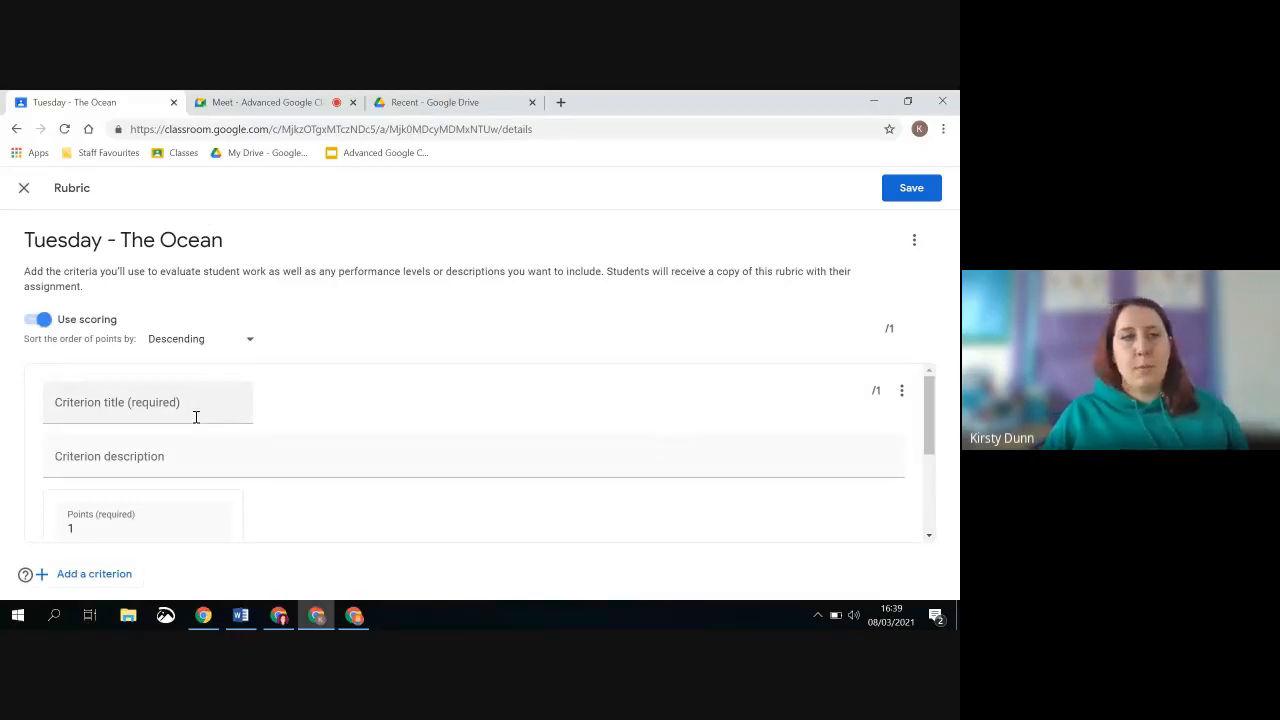
{"action": "left_click", "coordinate": [163, 405]}
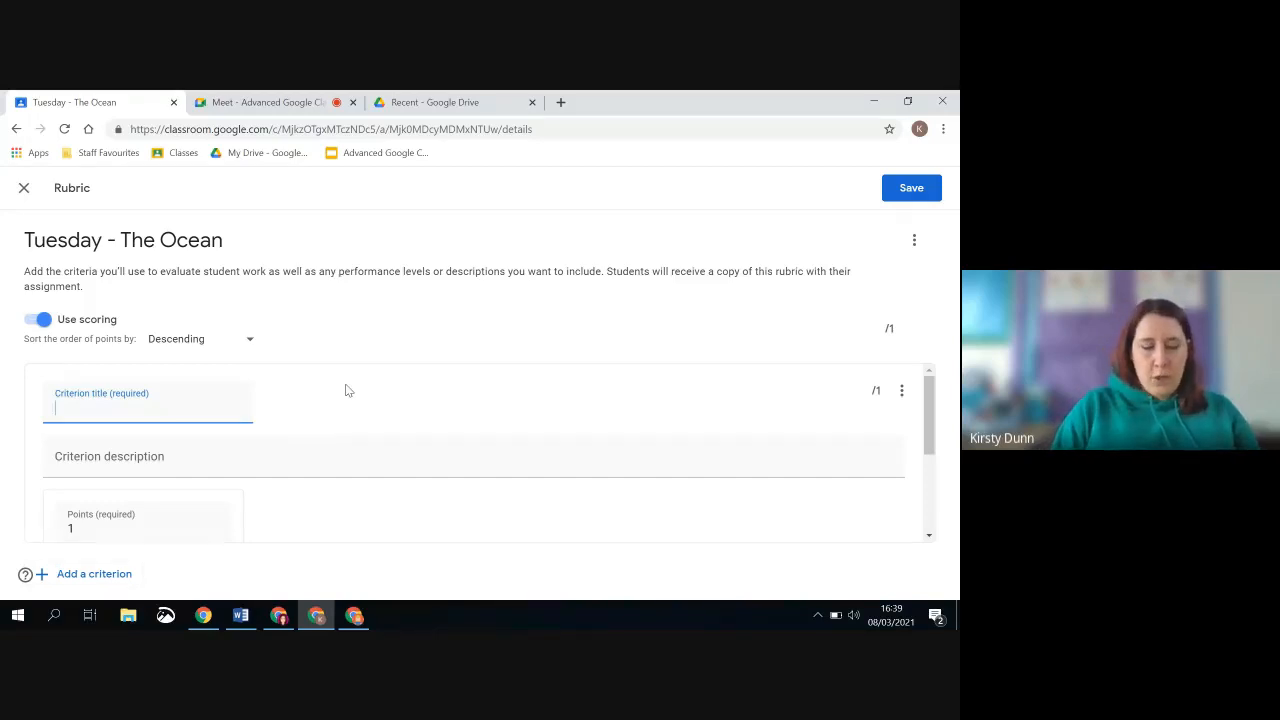
{"action": "type", "text": "Eff"}
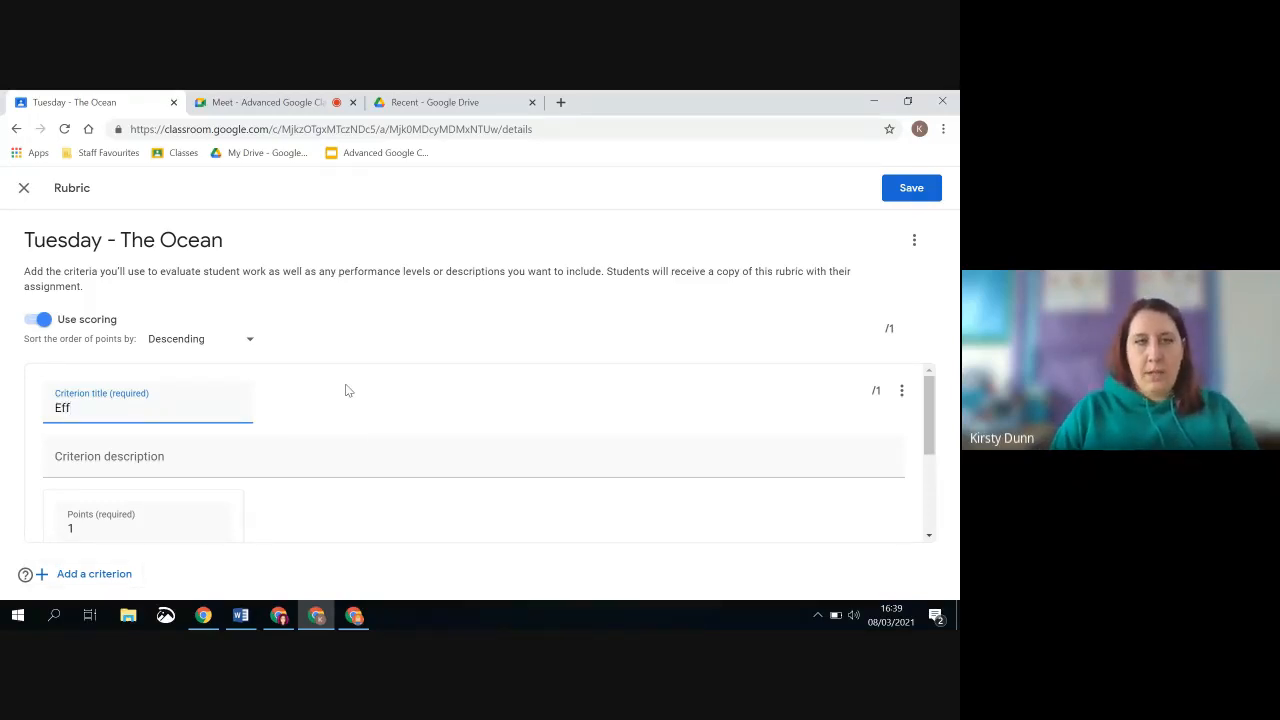
{"action": "type", "text": "ort"}
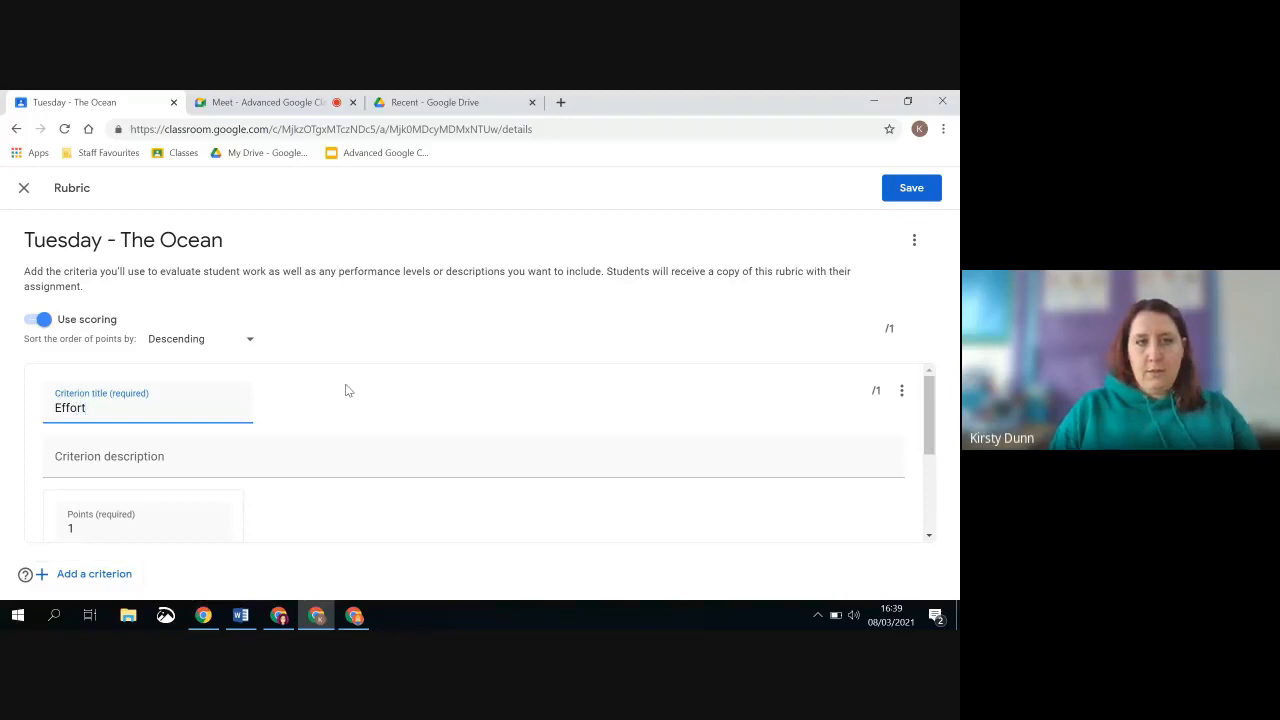
{"action": "left_click", "coordinate": [140, 460]}
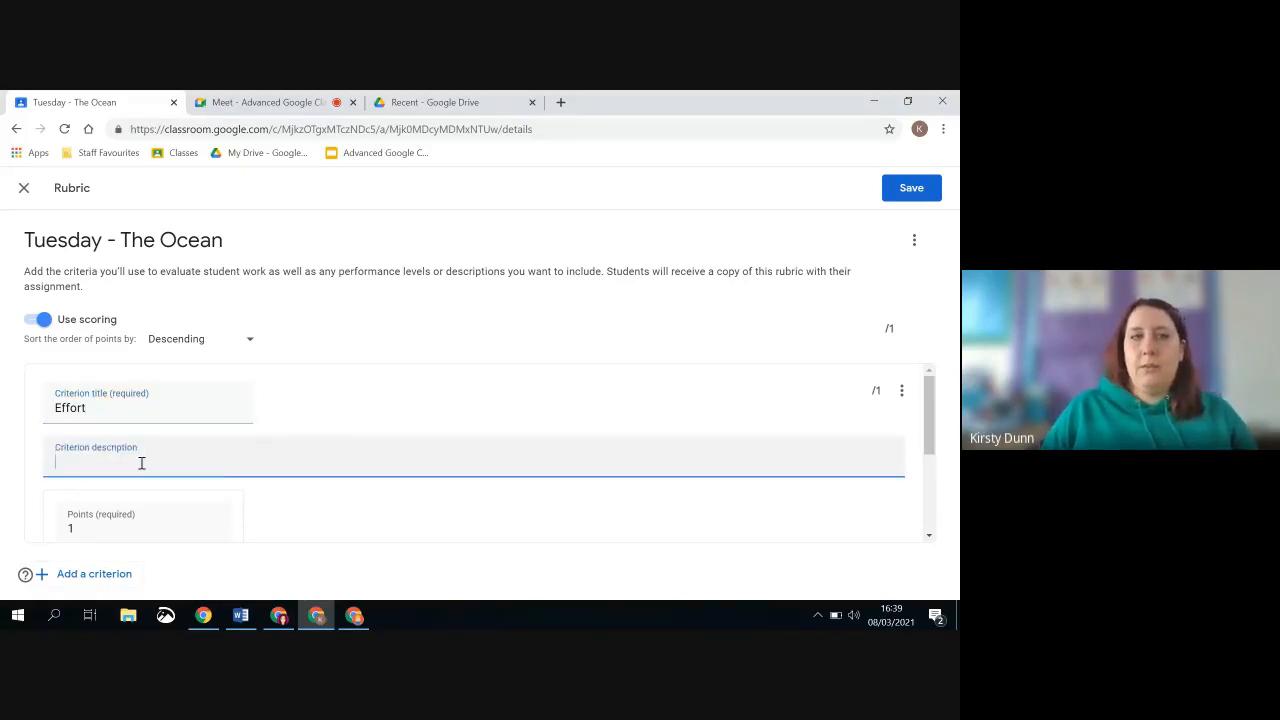
Add two more performance levels after the existing level of the Effort criterion
{"action": "scroll", "coordinate": [200, 465], "scroll_direction": "down", "scroll_amount": 2}
{"action": "scroll", "coordinate": [200, 423], "scroll_direction": "up", "scroll_amount": 2}
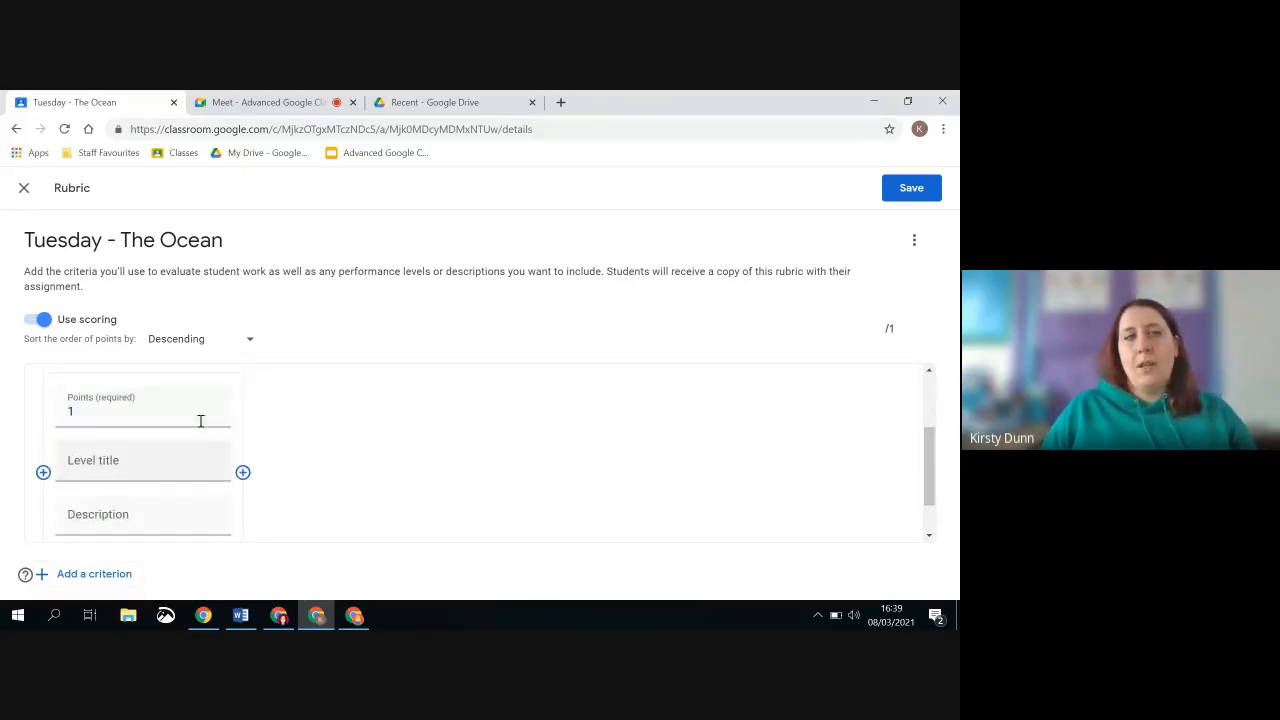
{"action": "scroll", "coordinate": [254, 523], "scroll_direction": "down", "scroll_amount": 1}
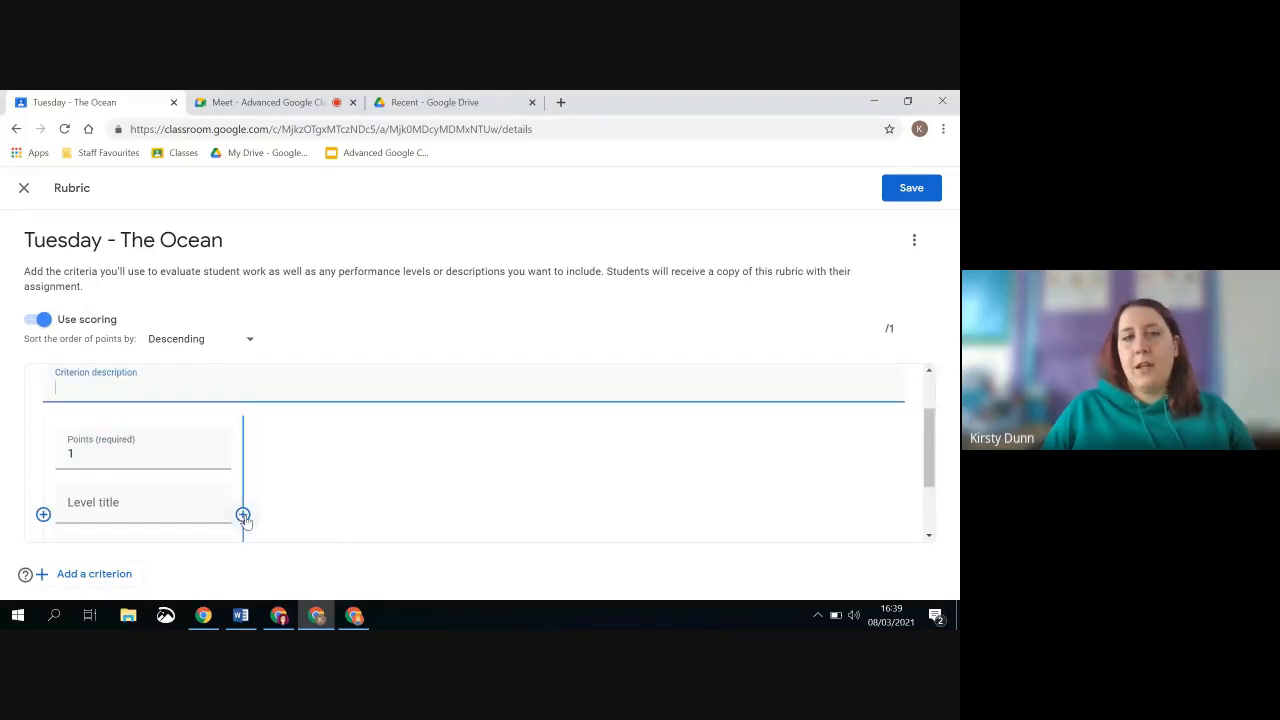
{"action": "left_click", "coordinate": [244, 515]}
{"action": "left_click", "coordinate": [443, 462]}
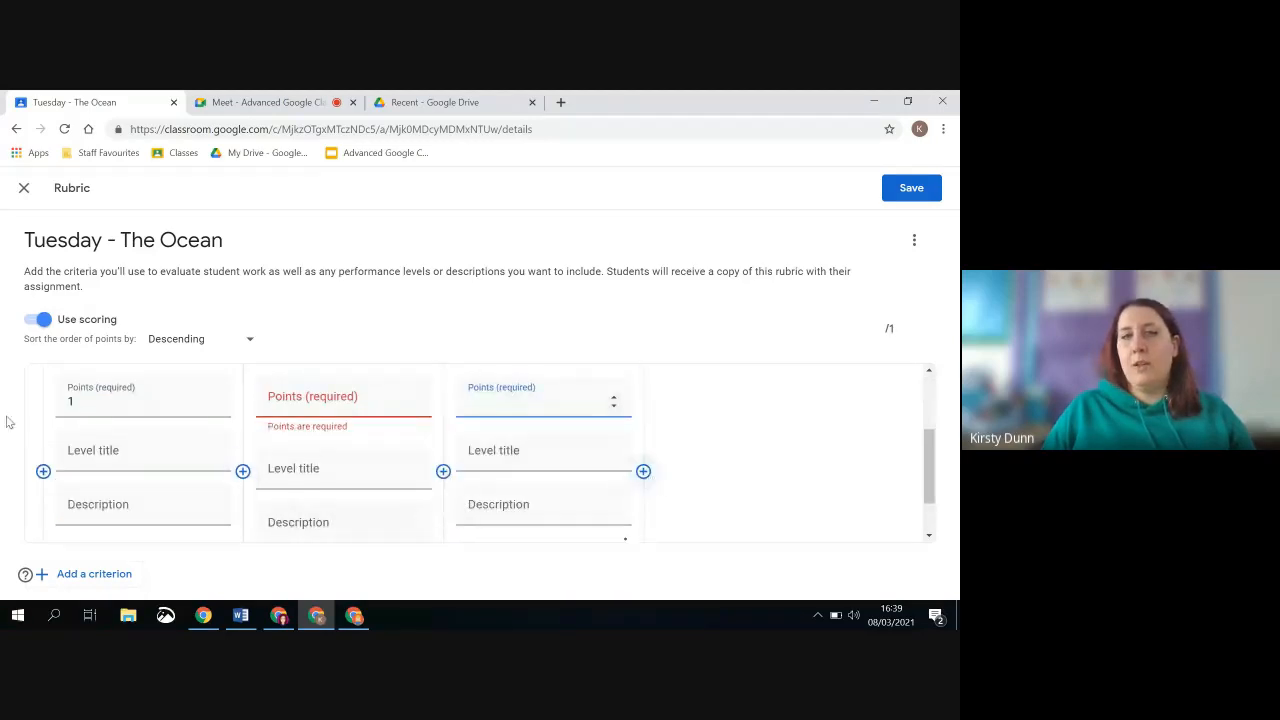
Turn off scoring for the Tuesday - The Ocean rubric
{"action": "left_click", "coordinate": [185, 401]}
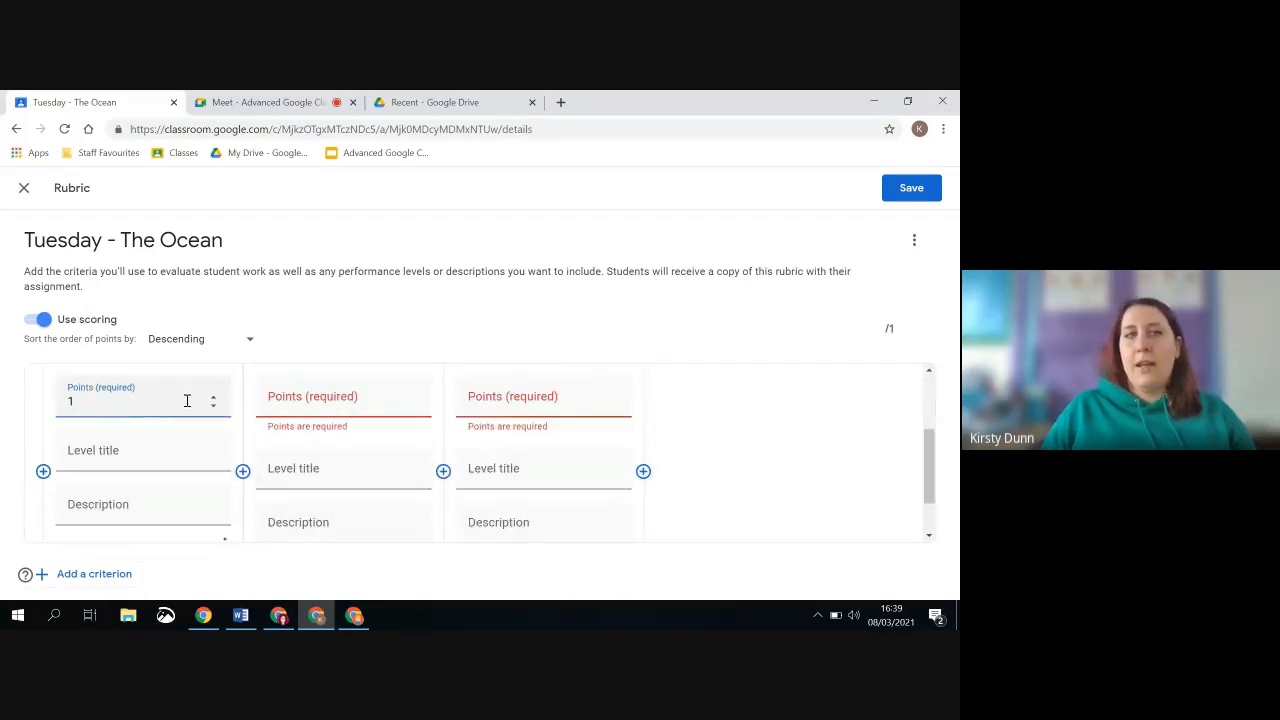
{"action": "left_click", "coordinate": [43, 320]}
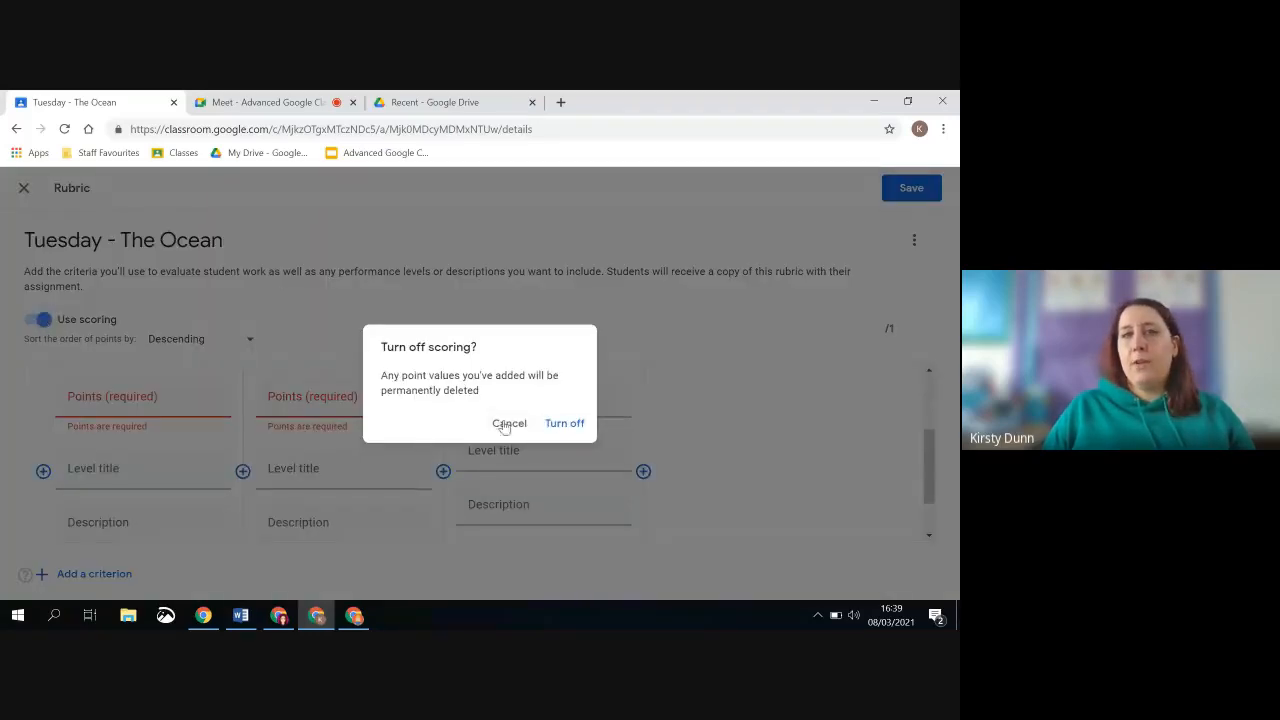
{"action": "left_click", "coordinate": [565, 423]}
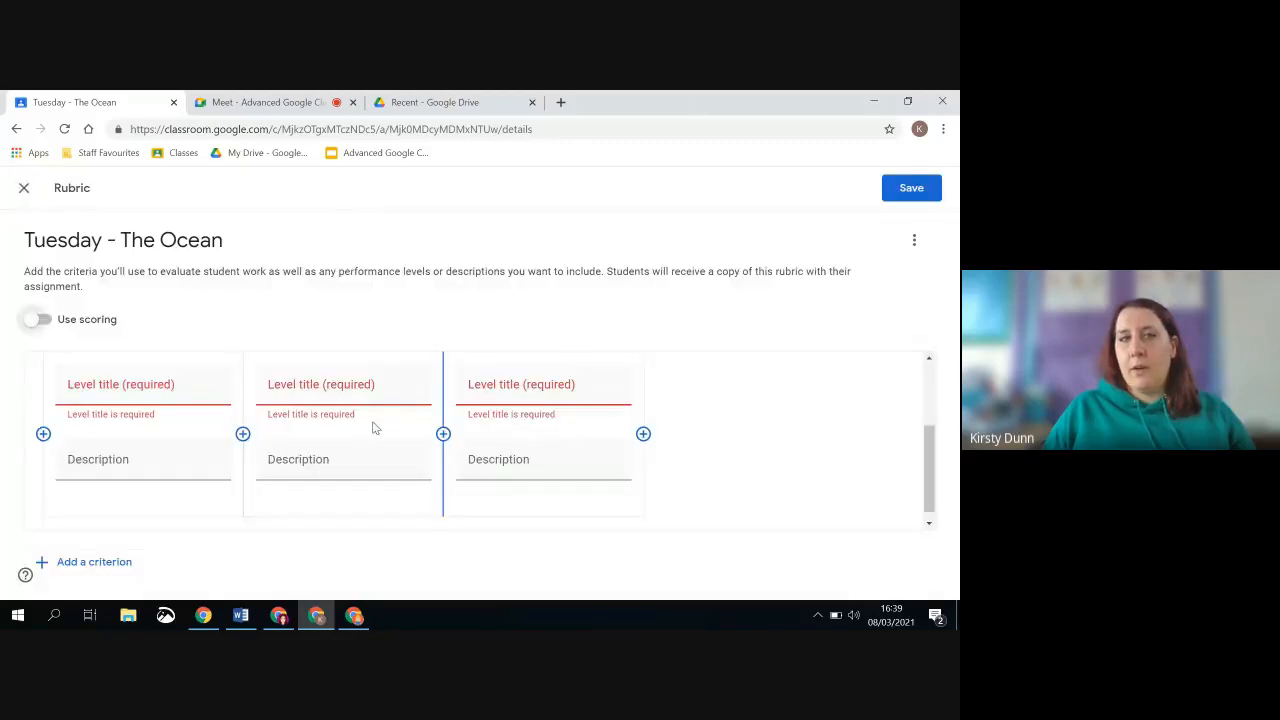
Title the three levels of the Effort criterion Basic, Acceptable and Excellent, in that order
{"action": "left_click", "coordinate": [110, 386]}
{"action": "type", "text": "B"}
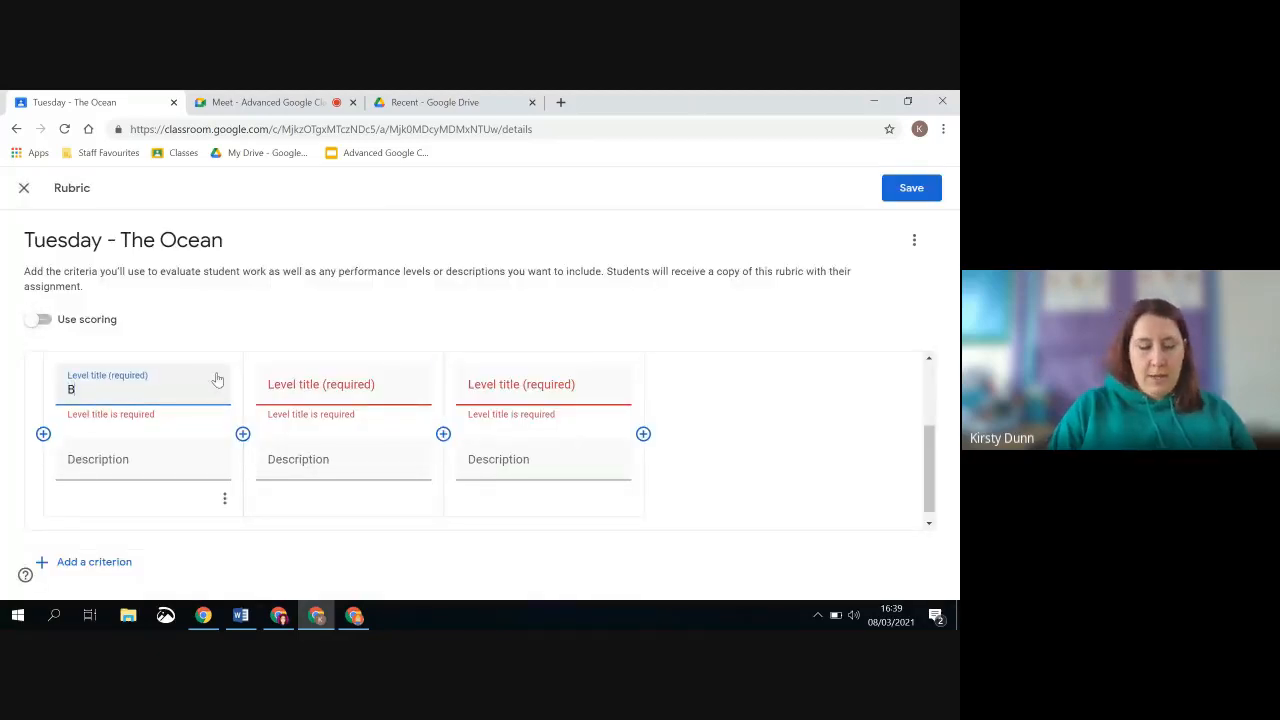
{"action": "type", "text": "asic"}
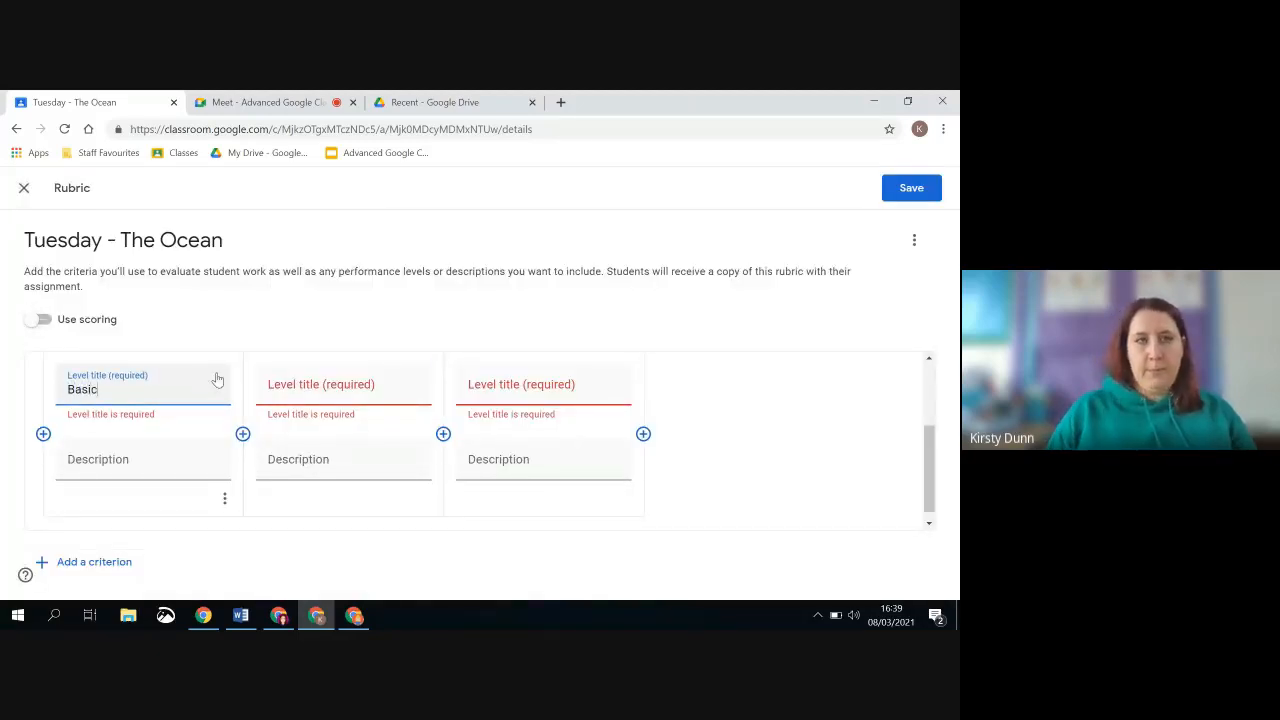
{"action": "left_click", "coordinate": [335, 395]}
{"action": "type", "text": "Ac"}
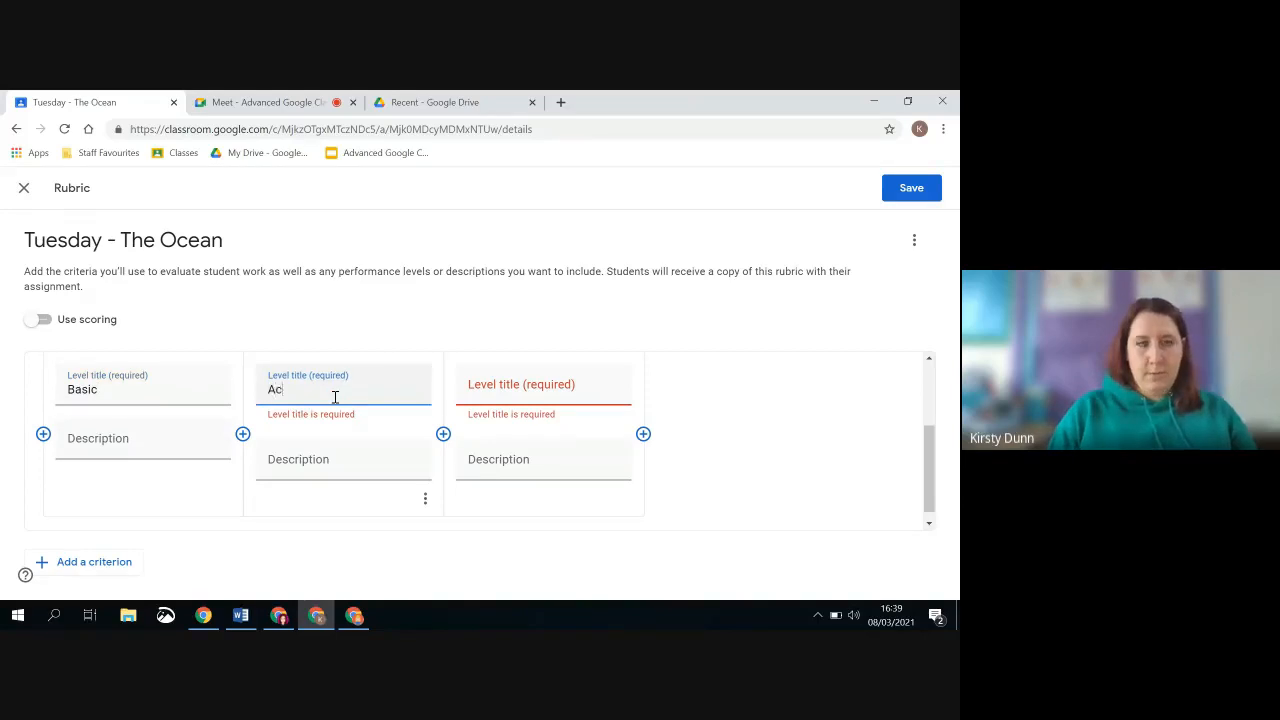
{"action": "type", "text": "ceptable"}
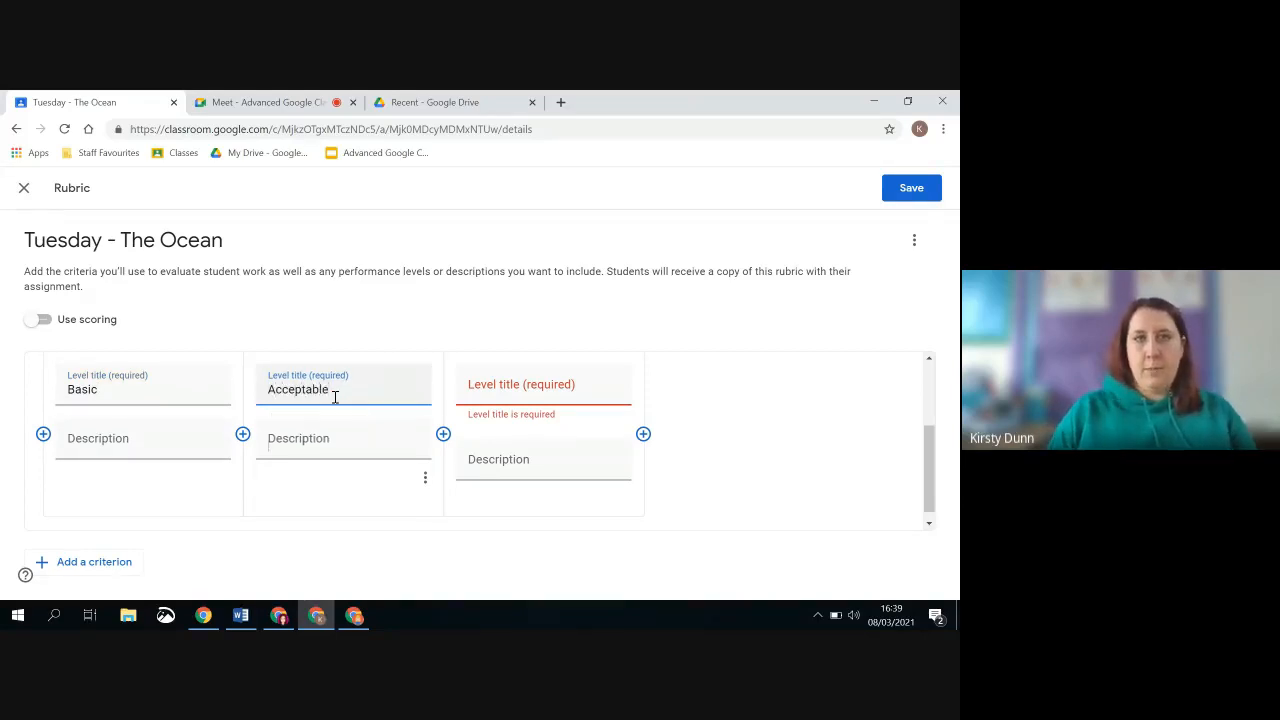
{"action": "key", "text": "Tab"}
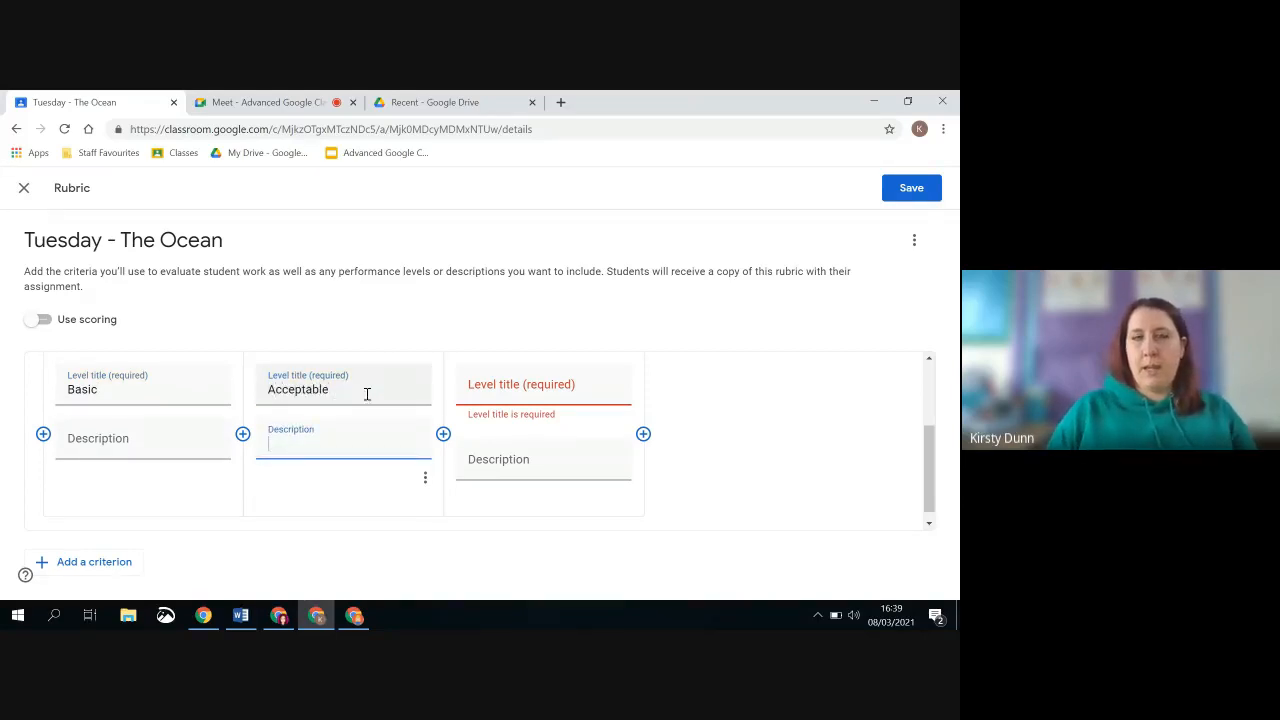
{"action": "left_click", "coordinate": [508, 397]}
{"action": "type", "text": "Exce"}
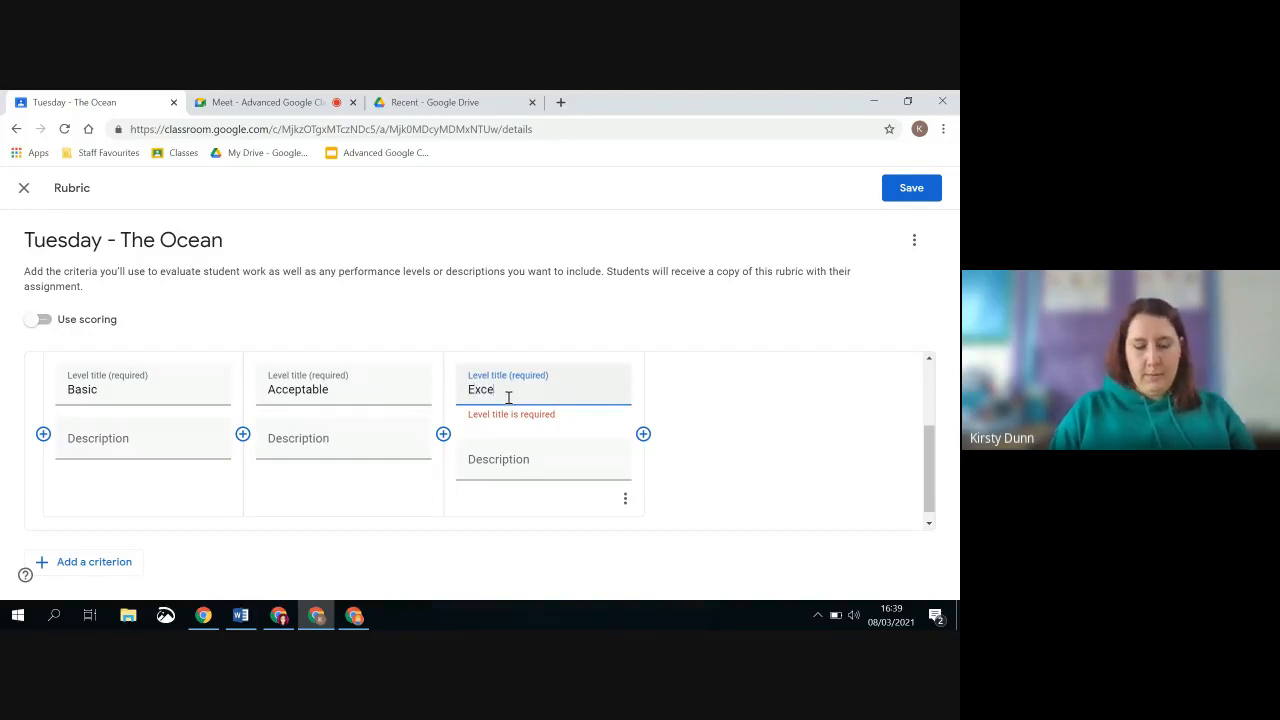
{"action": "type", "text": "llent"}
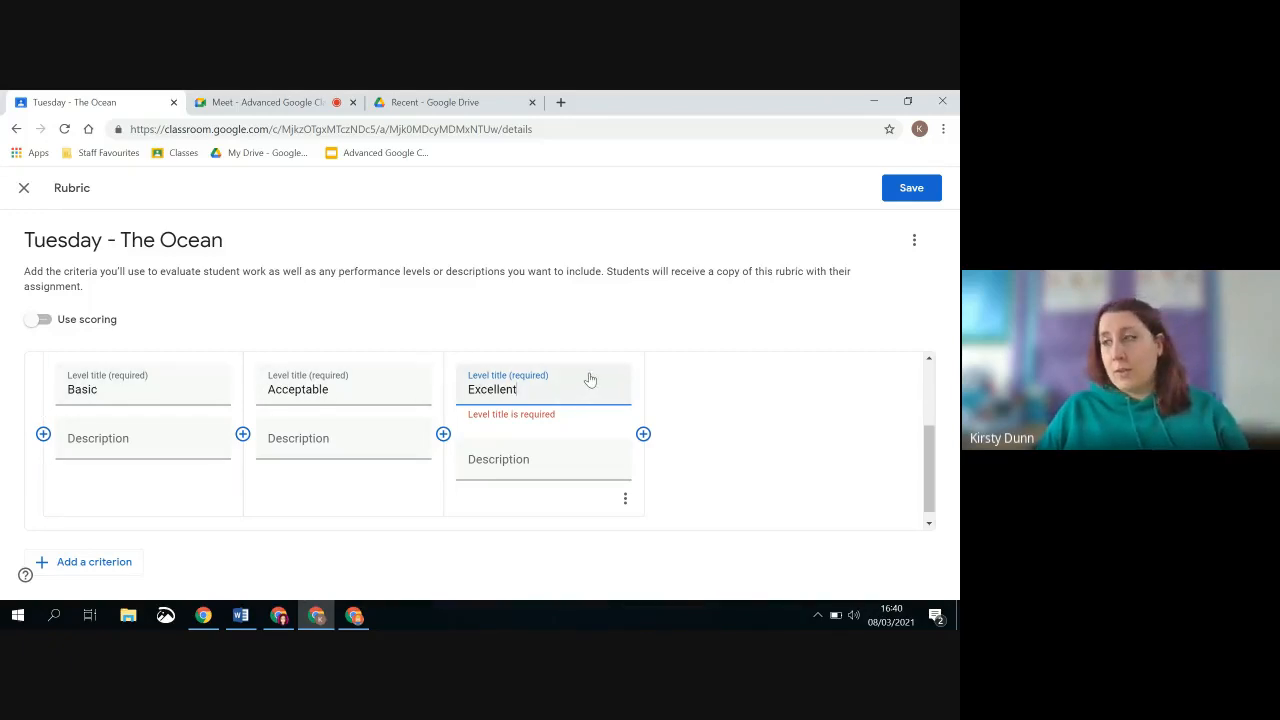
Add a second criterion after Effort in the Tuesday - The Ocean rubric, leaving its fields blank
{"action": "left_click", "coordinate": [178, 442]}
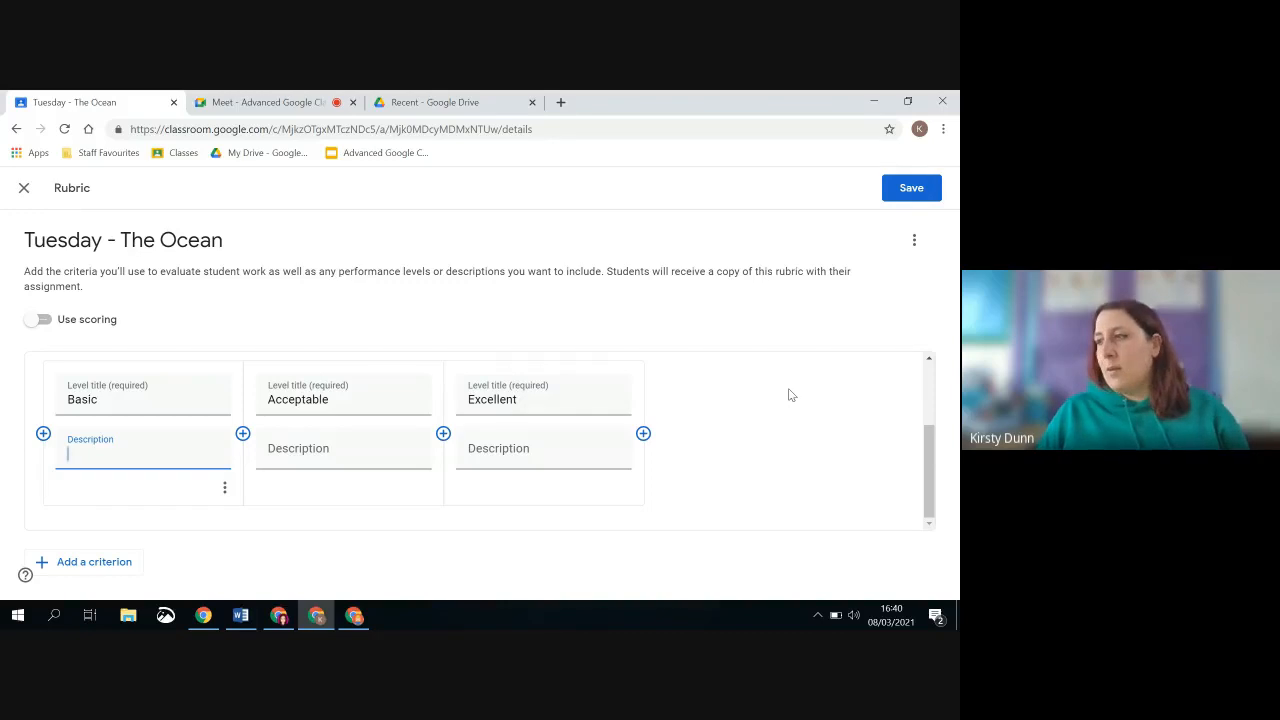
{"action": "left_click", "coordinate": [543, 458]}
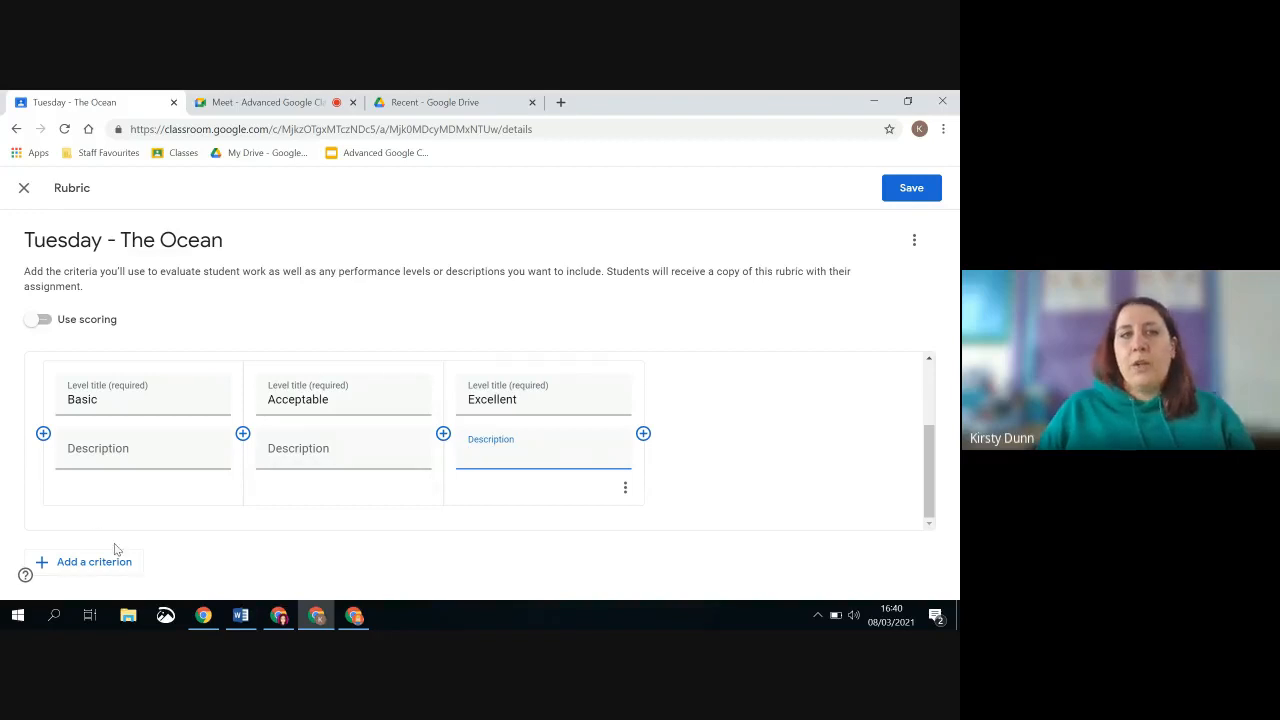
{"action": "left_click", "coordinate": [120, 568]}
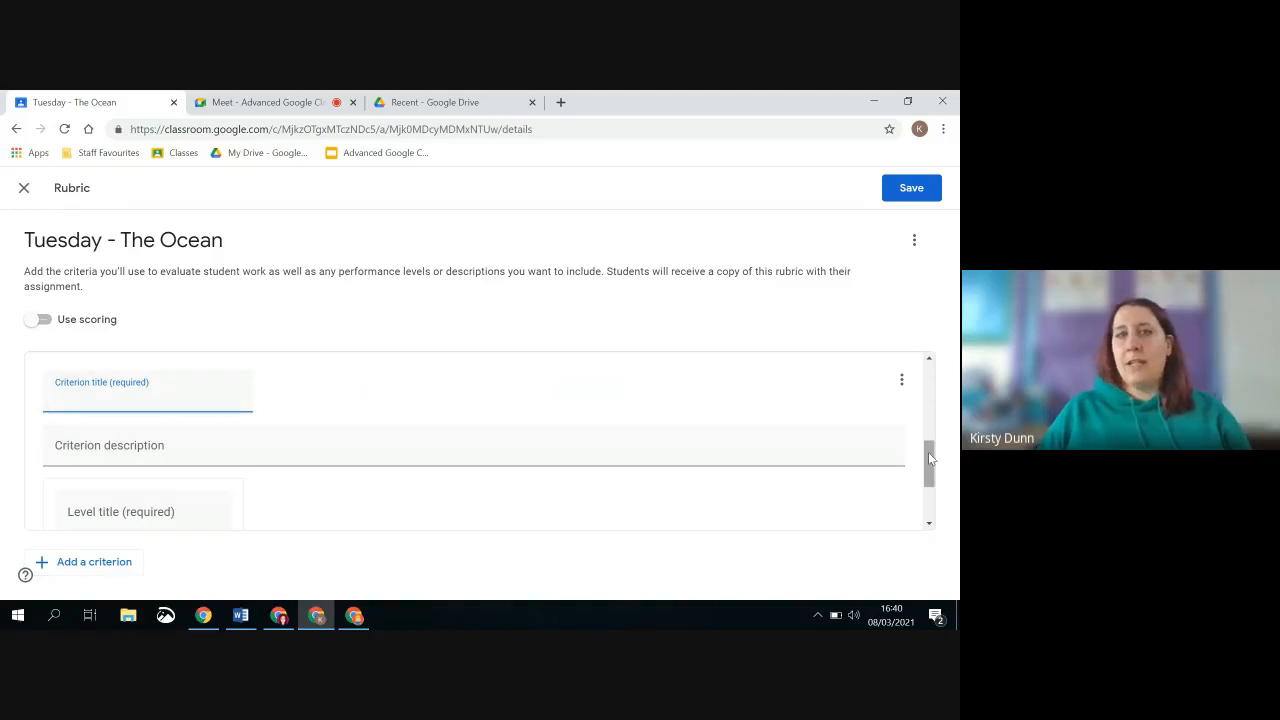
{"action": "left_click_drag", "start_coordinate": [928, 458], "coordinate": [926, 489]}
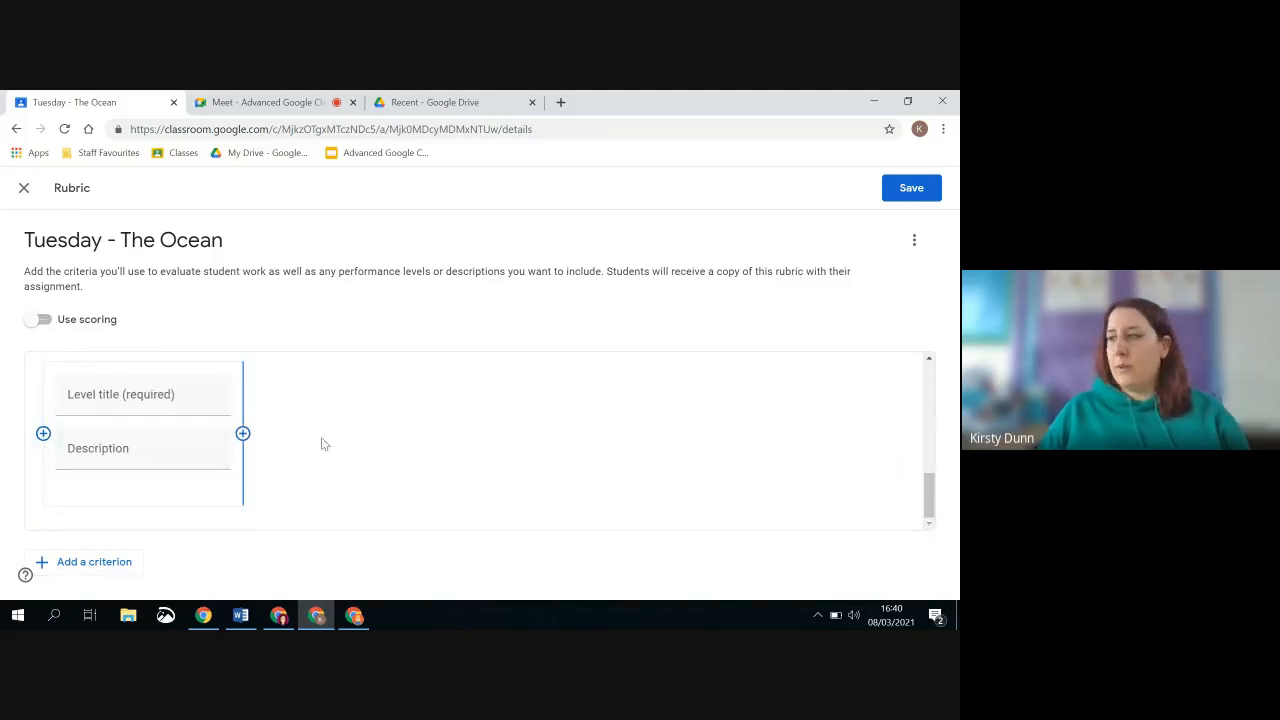
{"action": "scroll", "coordinate": [608, 363], "scroll_direction": "up", "scroll_amount": 3}
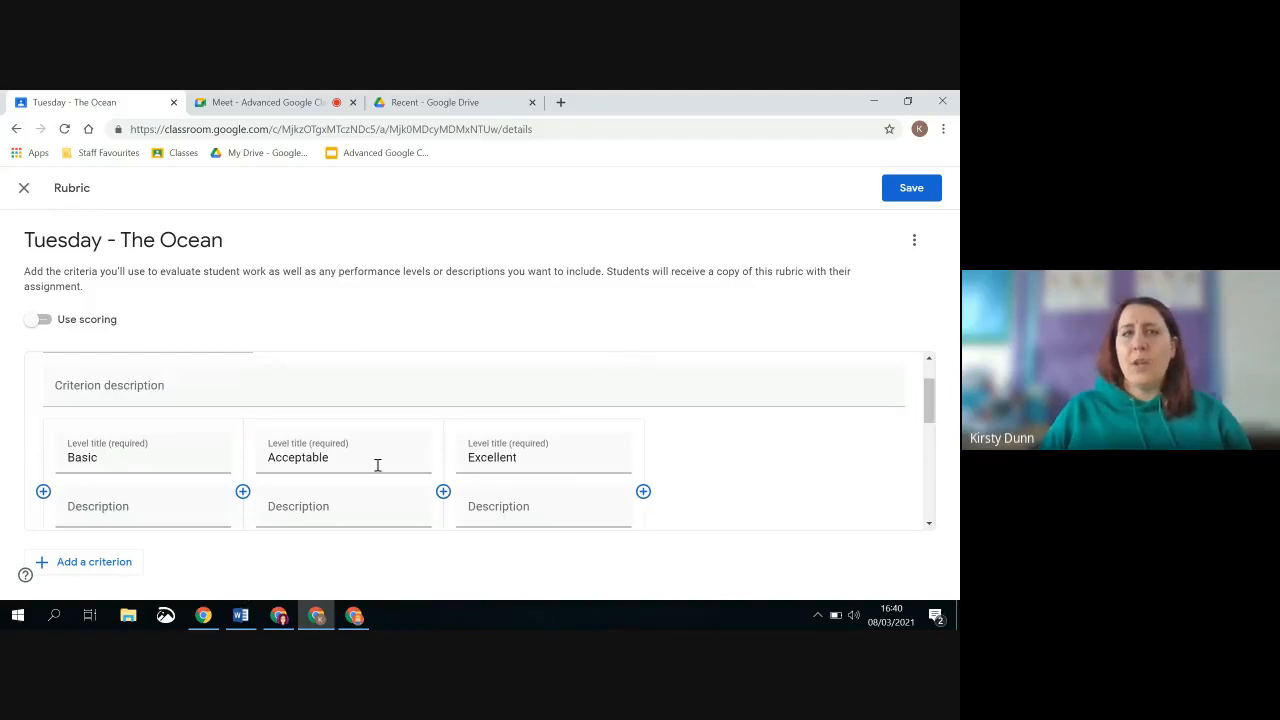
Try to save the rubric, and delete the untitled second criterion
{"action": "left_click", "coordinate": [910, 196]}
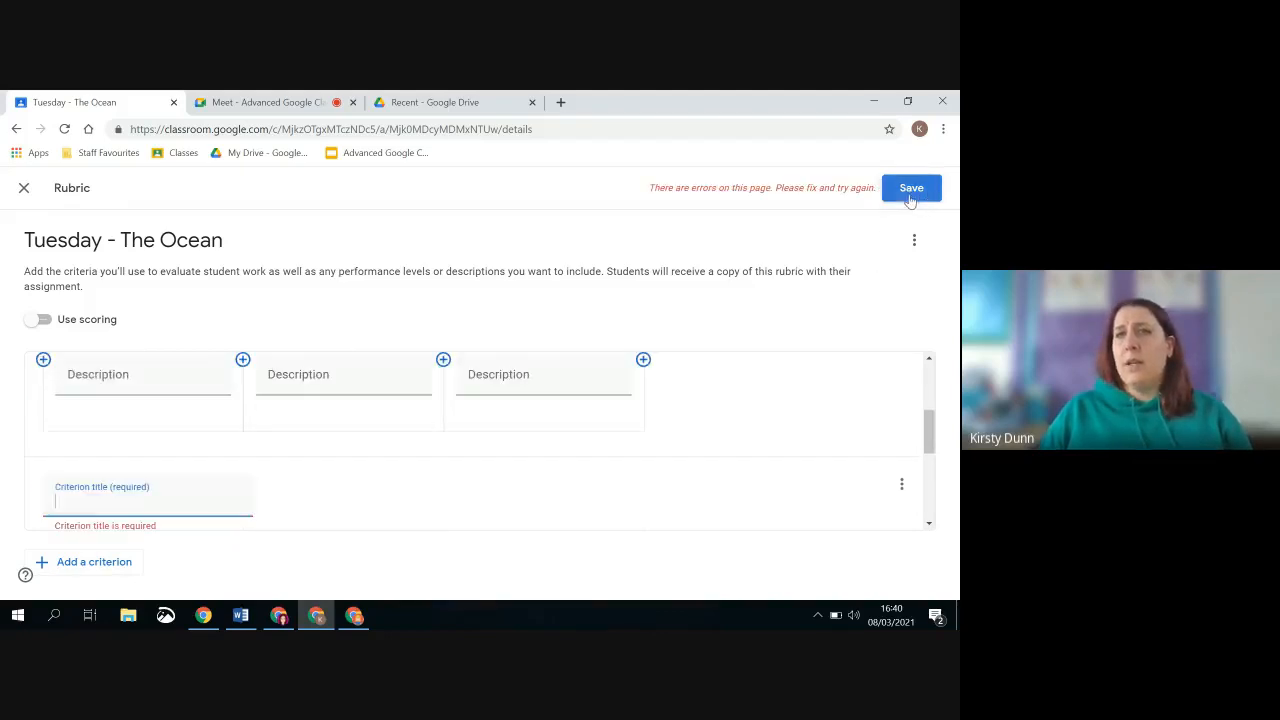
{"action": "scroll", "coordinate": [370, 433], "scroll_direction": "down", "scroll_amount": 2}
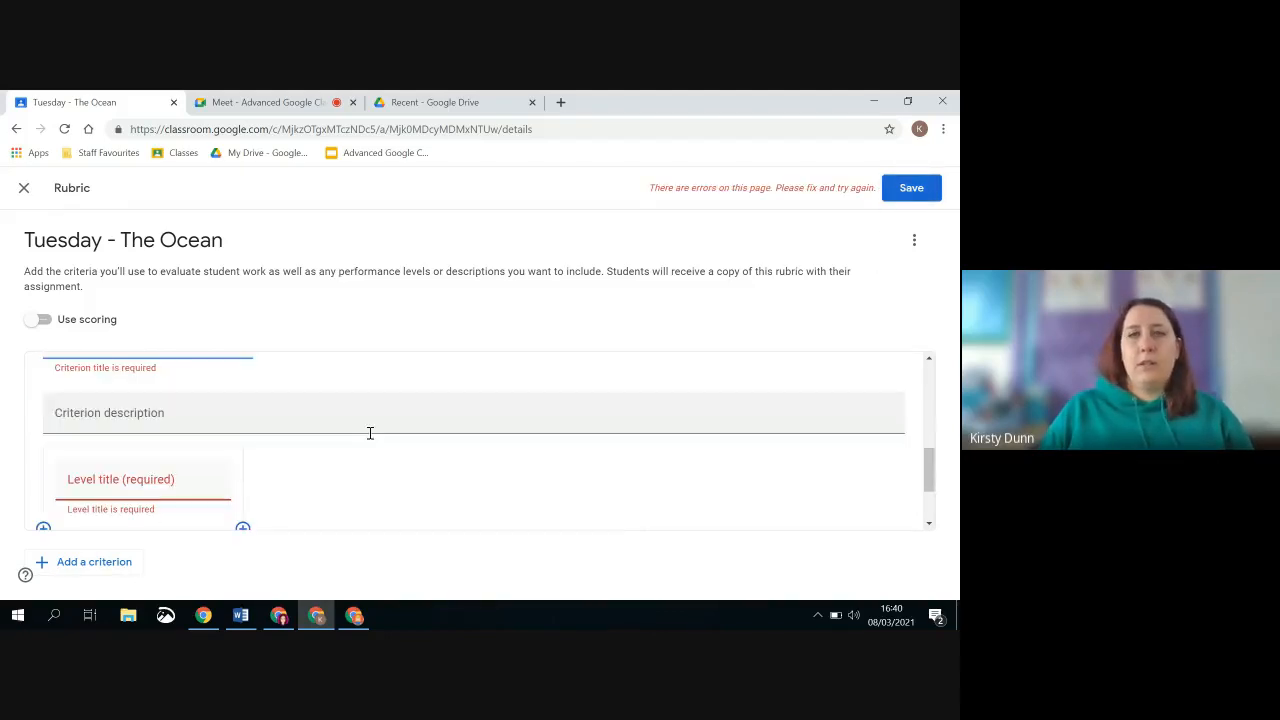
{"action": "scroll", "coordinate": [302, 452], "scroll_direction": "down", "scroll_amount": 1}
{"action": "scroll", "coordinate": [302, 452], "scroll_direction": "up", "scroll_amount": 1}
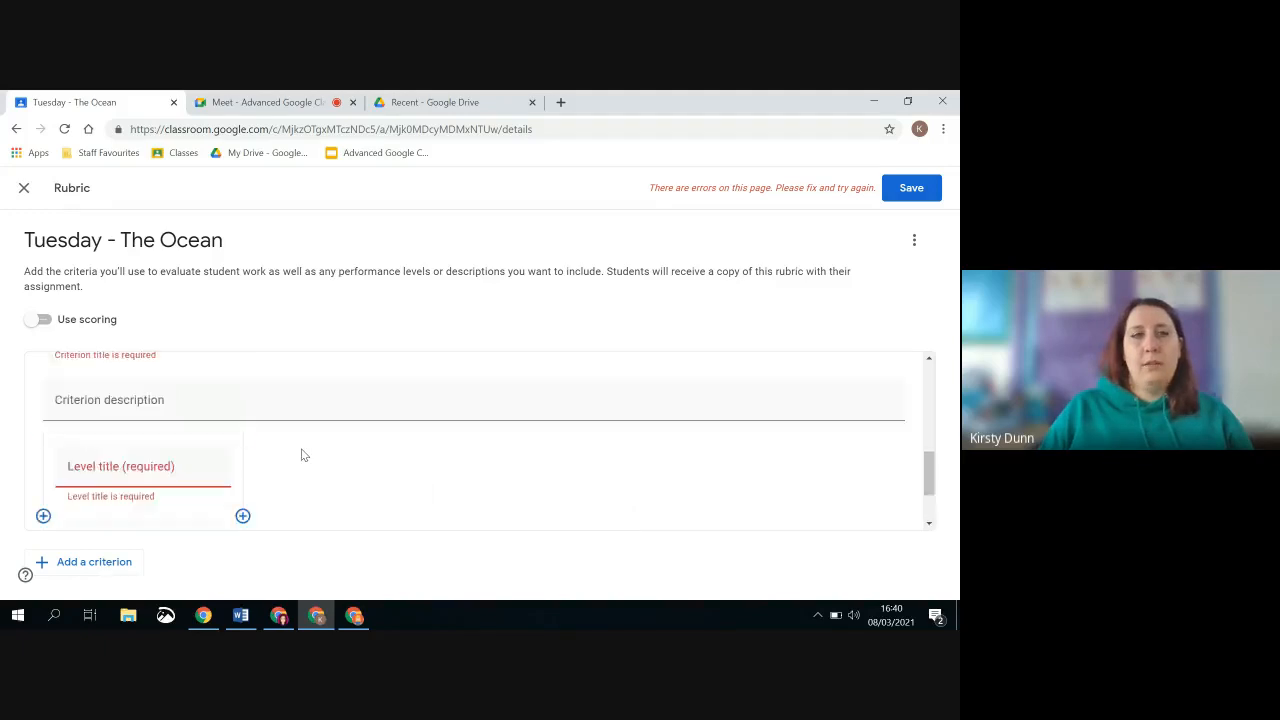
{"action": "scroll", "coordinate": [305, 453], "scroll_direction": "down", "scroll_amount": 2}
{"action": "scroll", "coordinate": [311, 451], "scroll_direction": "up", "scroll_amount": 3}
{"action": "left_click", "coordinate": [901, 372]}
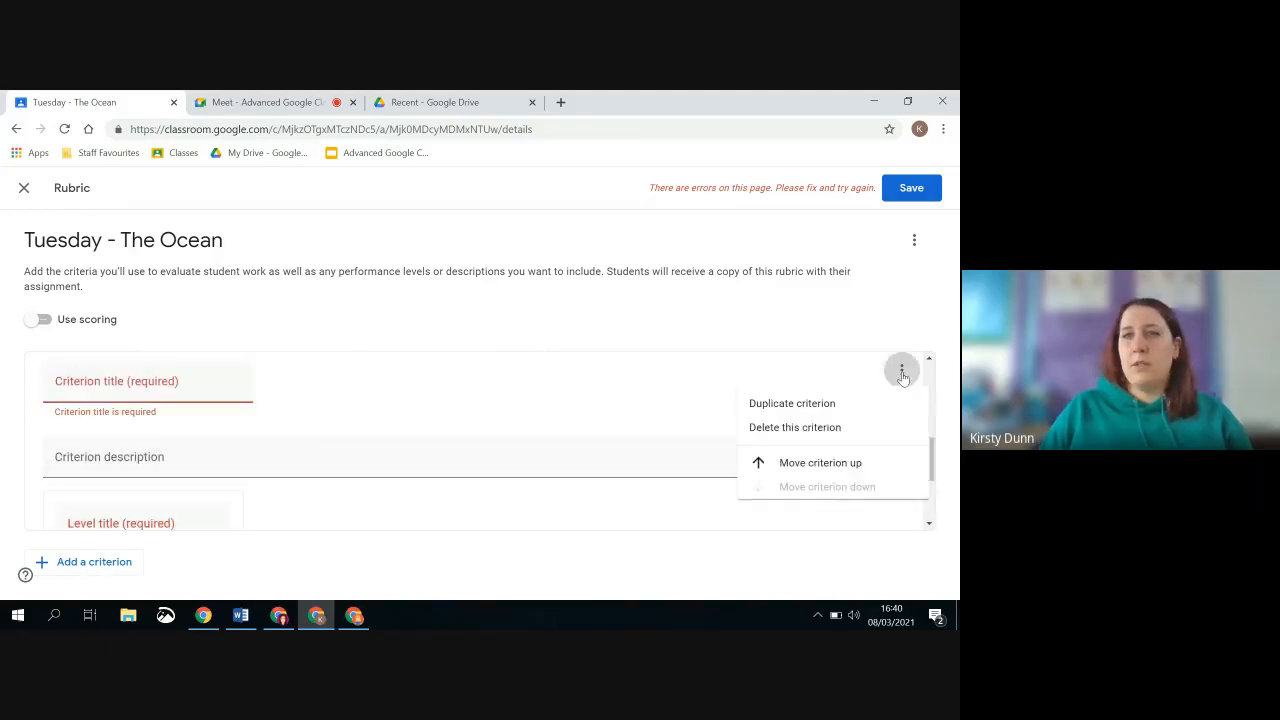
{"action": "left_click", "coordinate": [840, 430]}
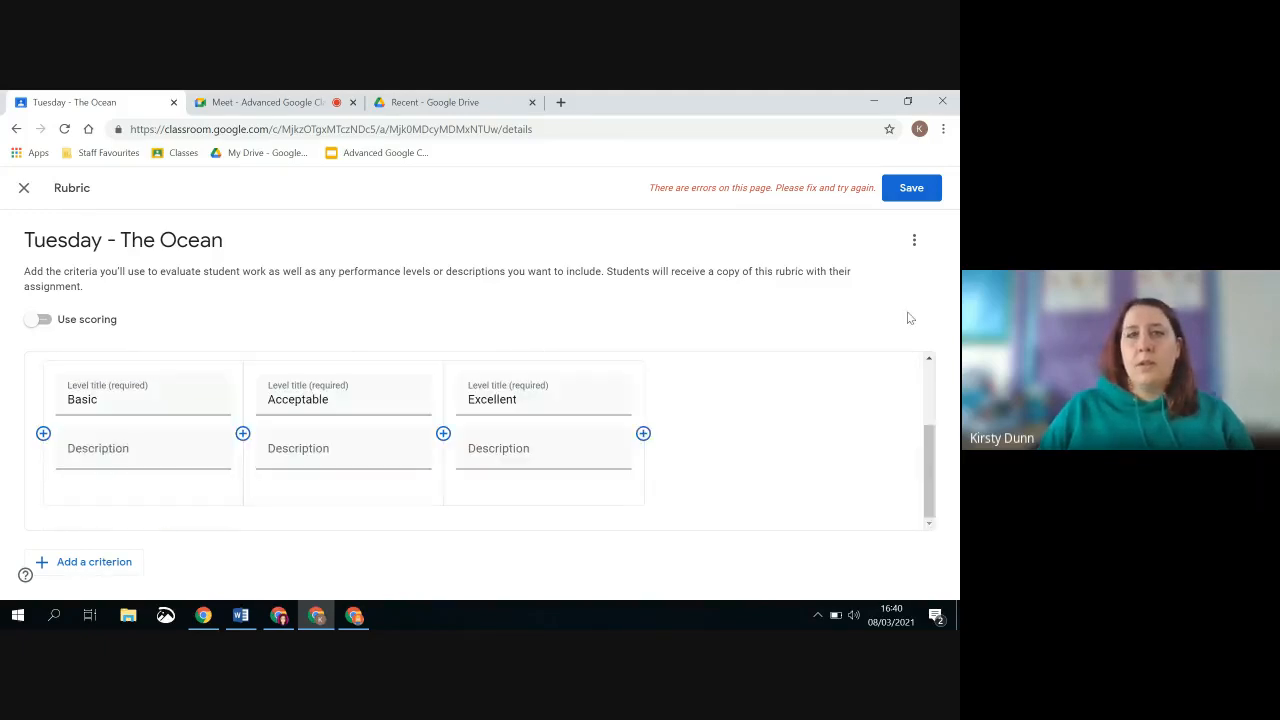
Save the rubric with only the Effort criterion, and delete that rubric from the assignment
{"action": "left_click", "coordinate": [919, 190]}
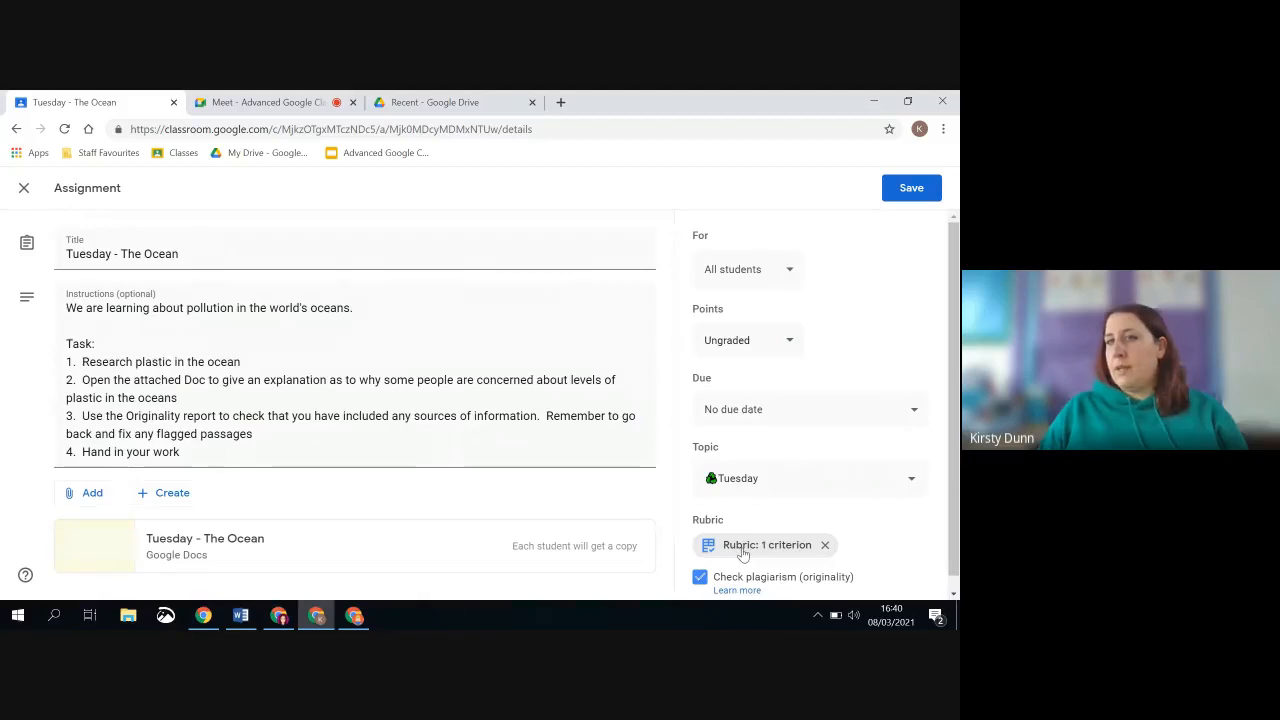
{"action": "left_click", "coordinate": [825, 545]}
{"action": "left_click", "coordinate": [568, 431]}
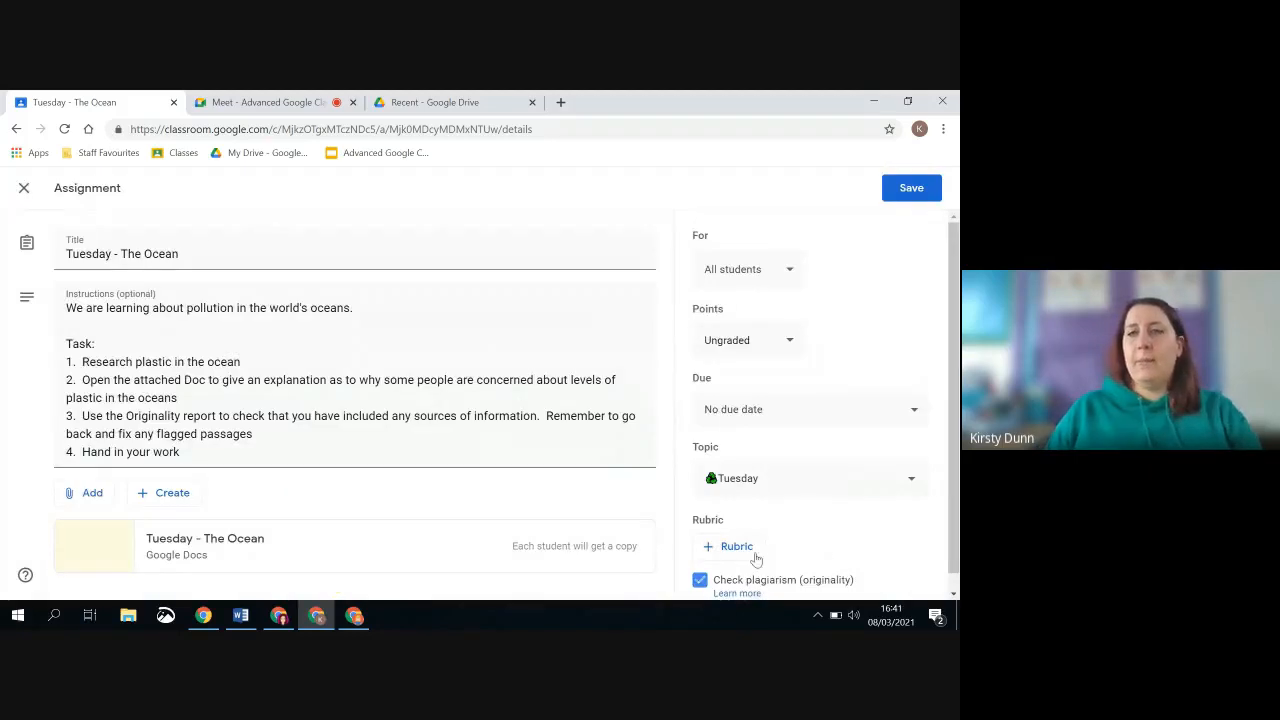
Reuse the existing Reading & Comprehension rubric for the Tuesday - The Ocean assignment
{"action": "left_click", "coordinate": [755, 555]}
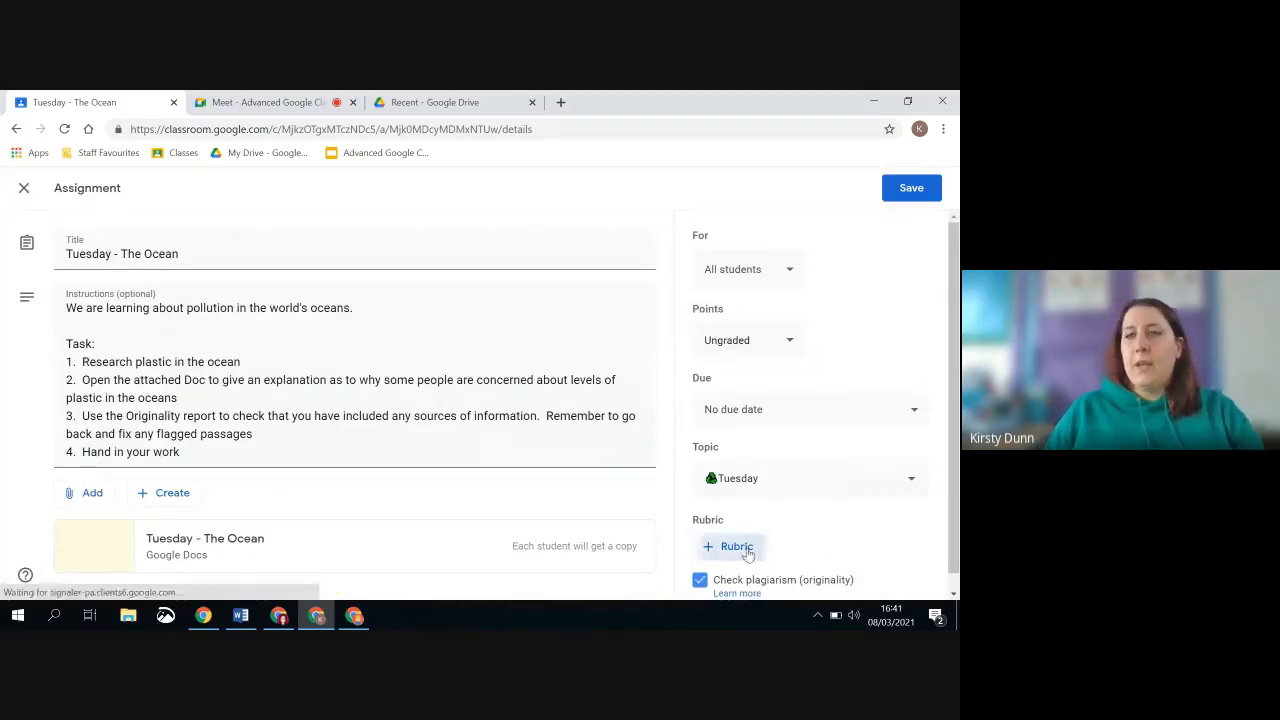
{"action": "left_click", "coordinate": [757, 548]}
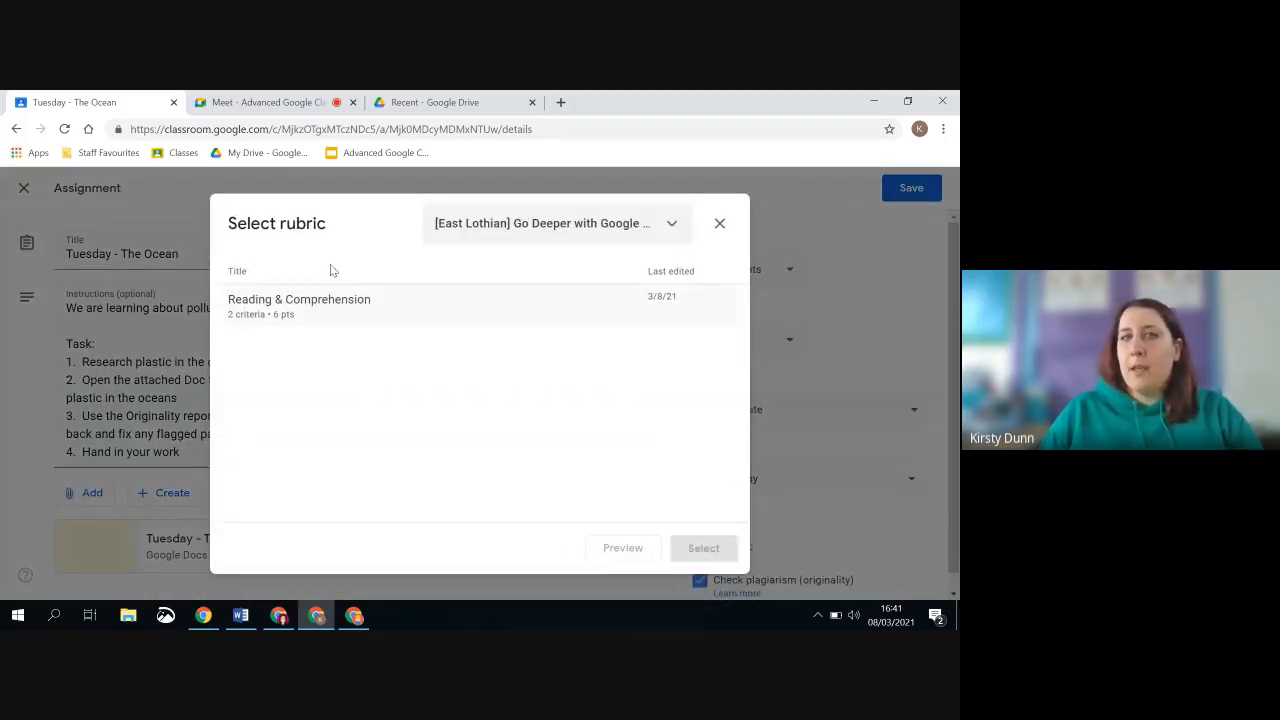
{"action": "left_click", "coordinate": [286, 306]}
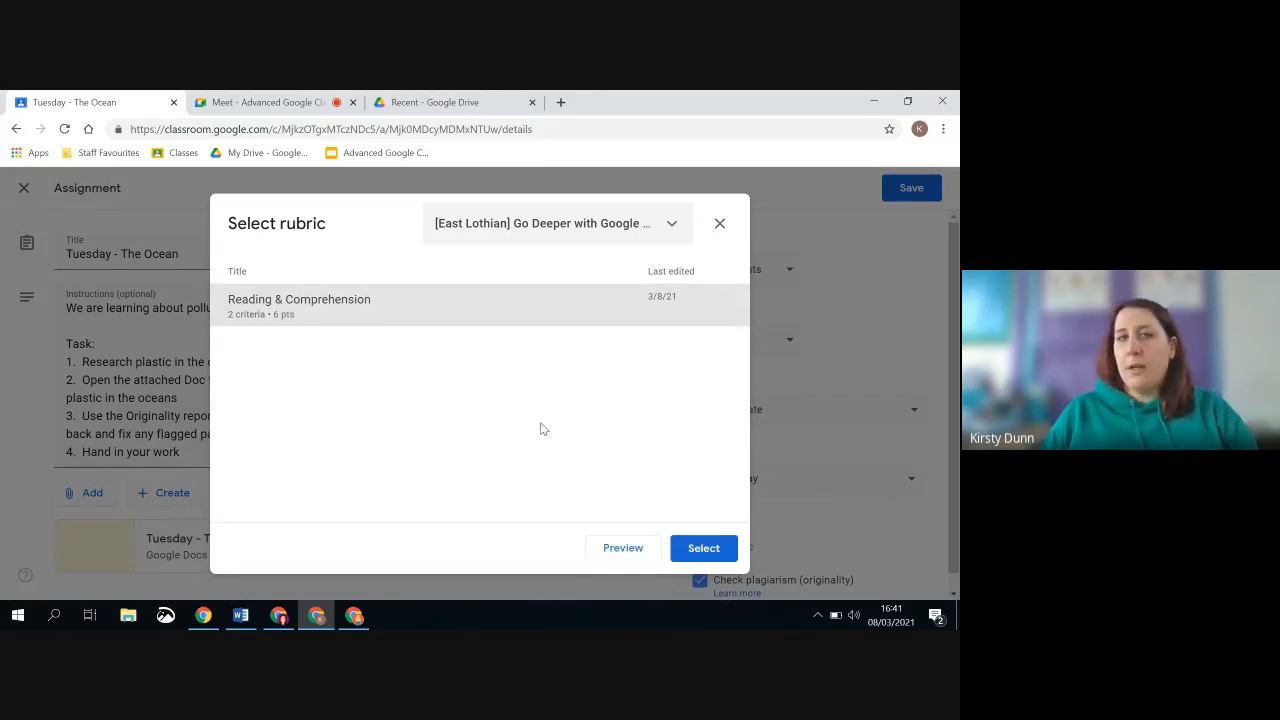
{"action": "left_click", "coordinate": [734, 551]}
Examine the criteria, level descriptions and points of the attached rubric, and return to the assignment's settings
{"action": "left_click", "coordinate": [746, 548]}
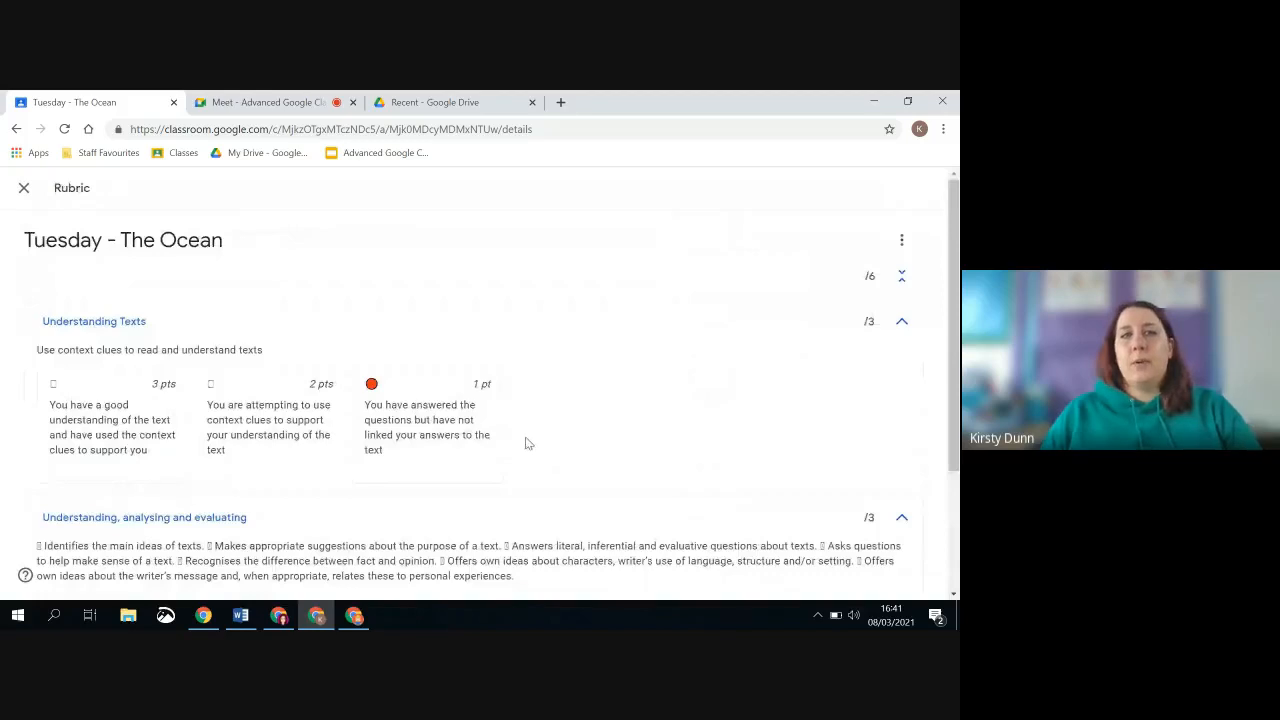
{"action": "scroll", "coordinate": [521, 441], "scroll_direction": "down", "scroll_amount": 1}
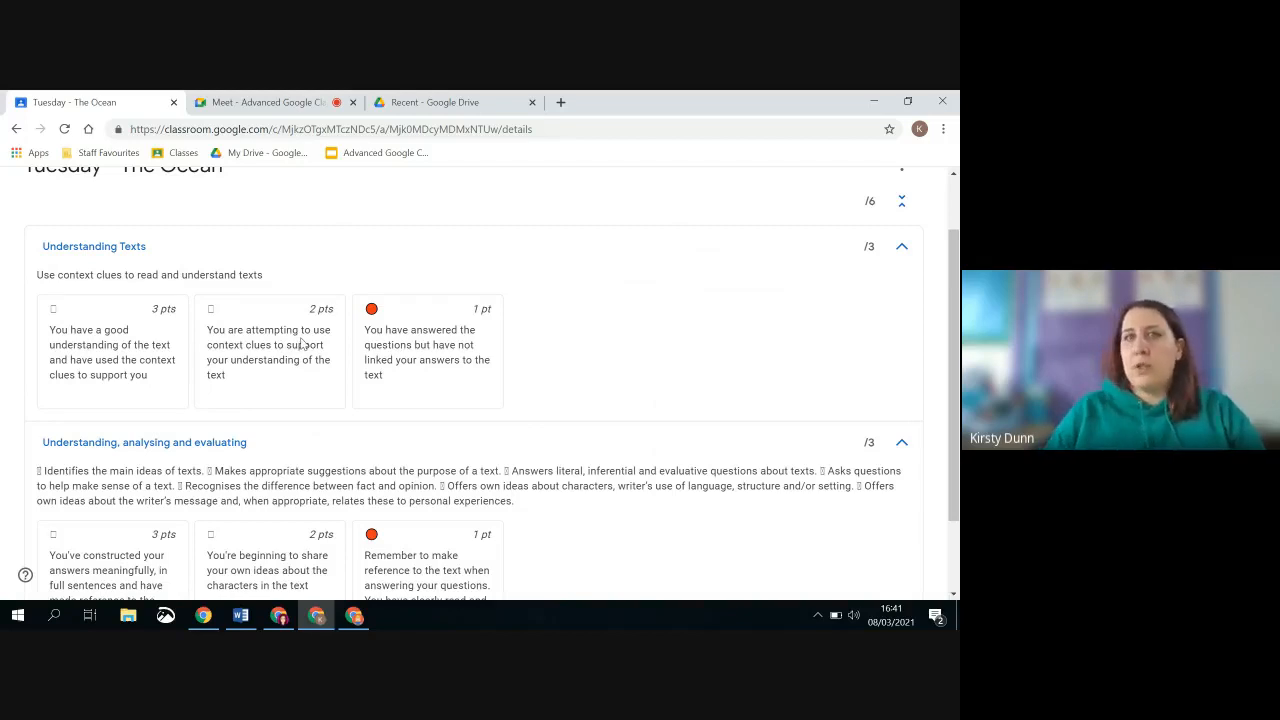
{"action": "scroll", "coordinate": [341, 356], "scroll_direction": "down", "scroll_amount": 1}
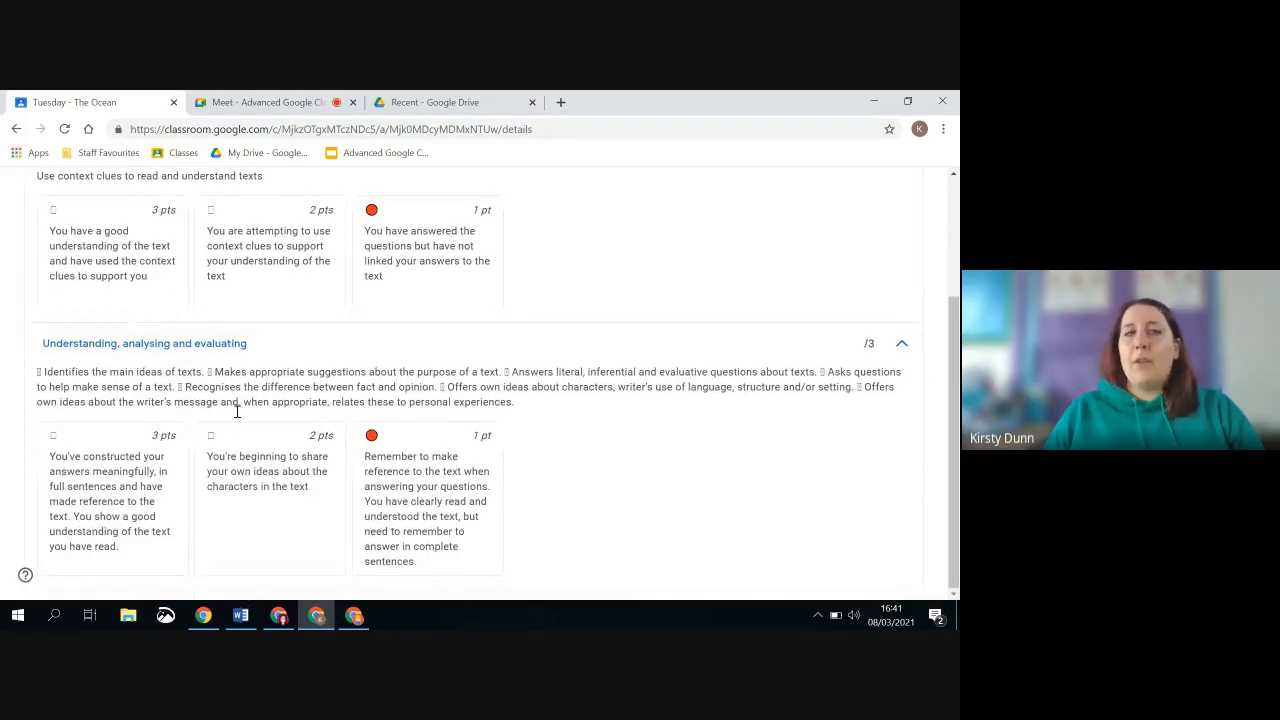
{"action": "scroll", "coordinate": [163, 365], "scroll_direction": "up", "scroll_amount": 2}
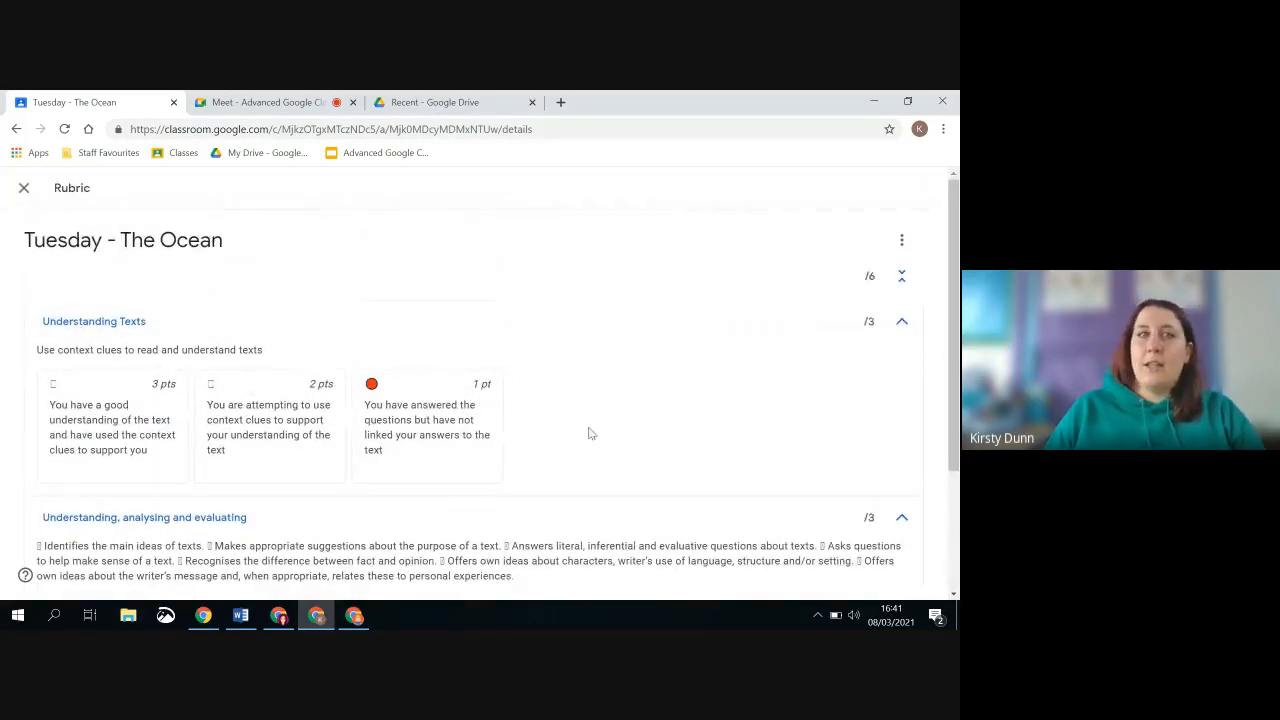
{"action": "left_click", "coordinate": [24, 190]}
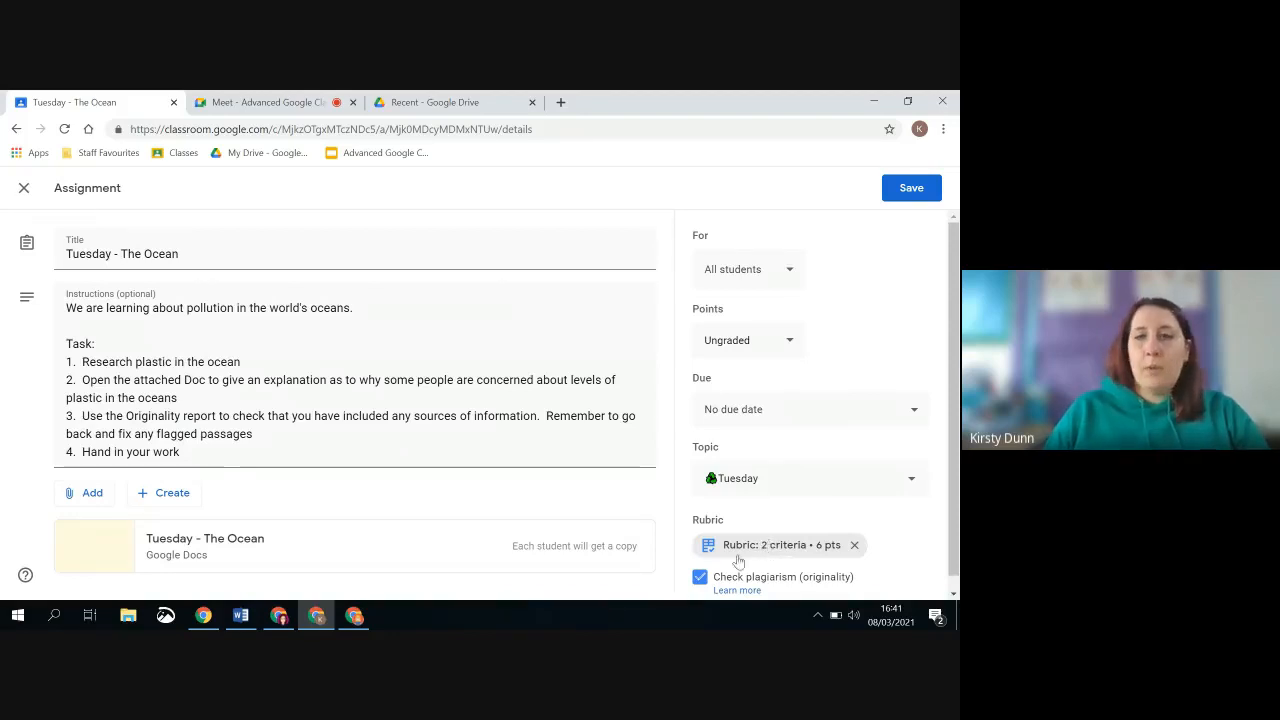
{"action": "left_click", "coordinate": [354, 620]}
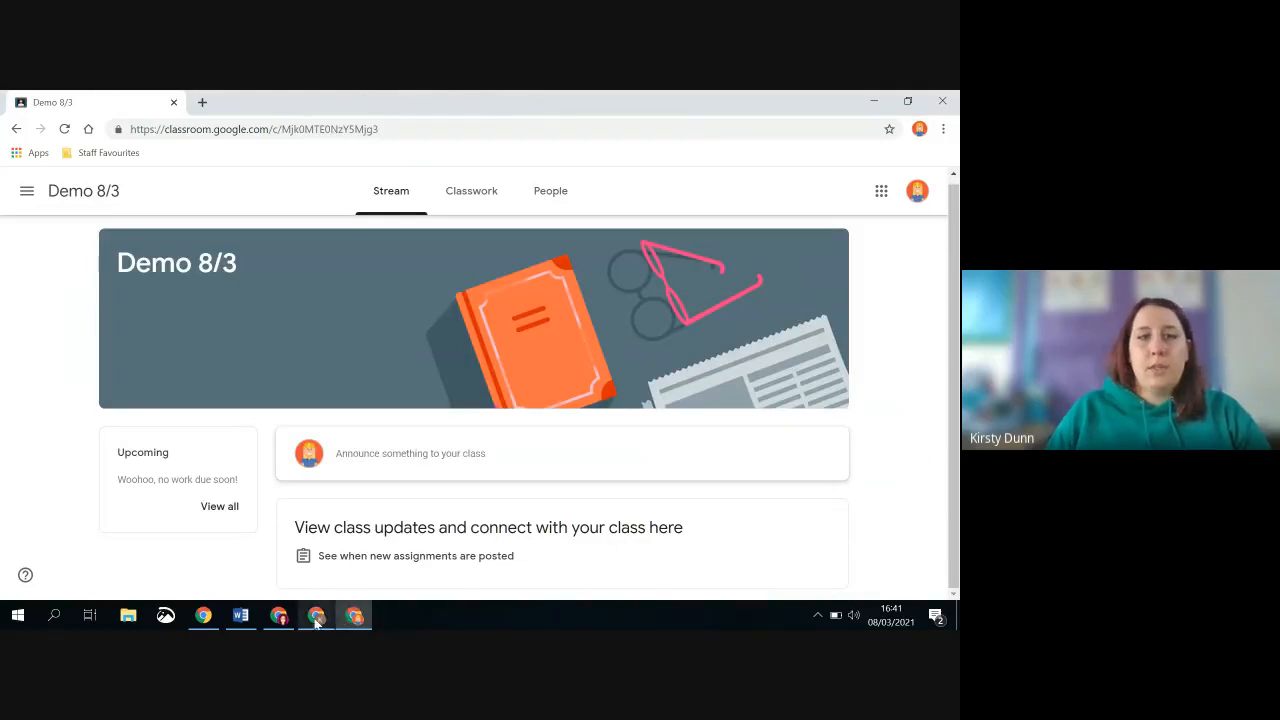
{"action": "left_click", "coordinate": [316, 619]}
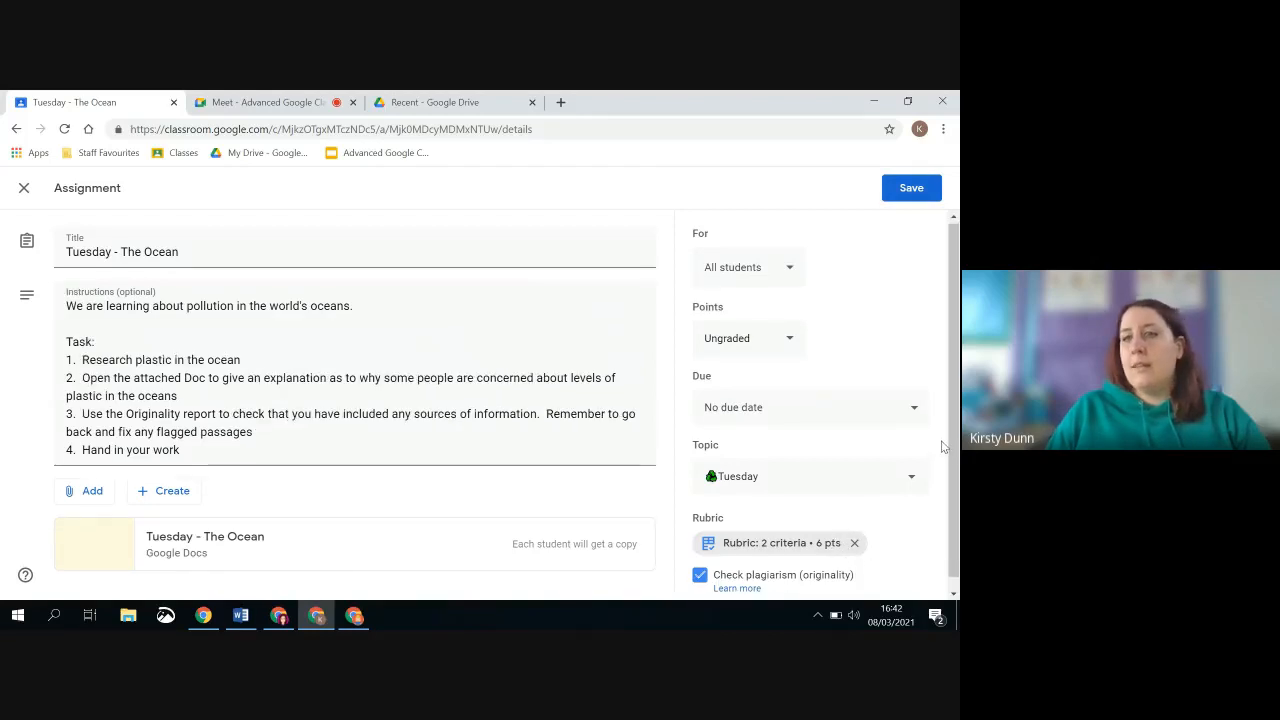
Save the edited Tuesday - The Ocean assignment and check the rubric and attached document on its instructions page
{"action": "scroll", "coordinate": [910, 350], "scroll_direction": "down", "scroll_amount": 1}
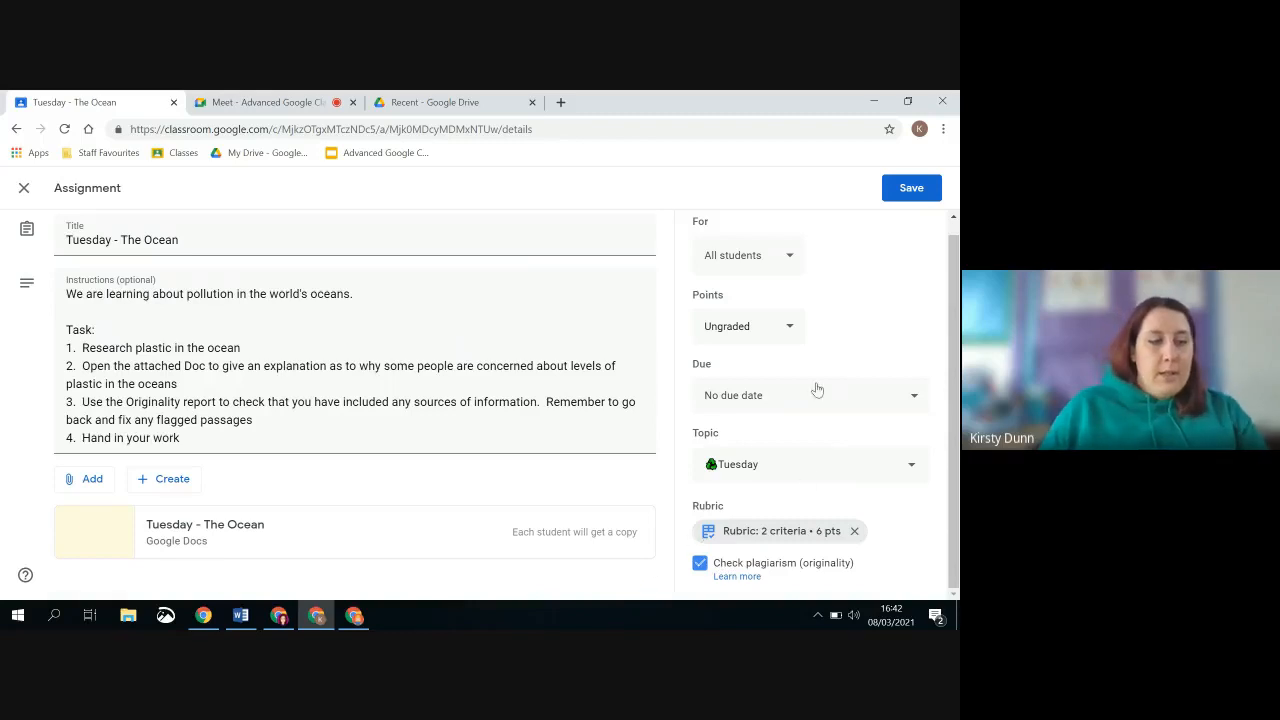
{"action": "left_click", "coordinate": [920, 192]}
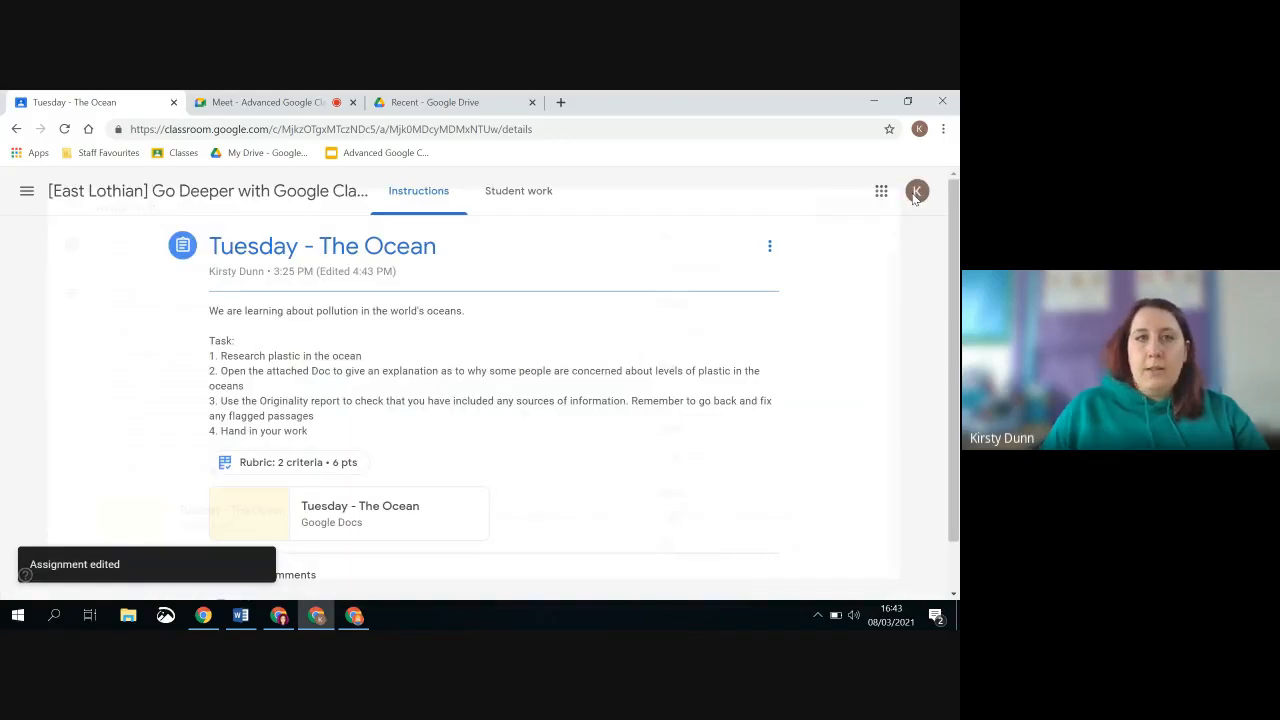
{"action": "scroll", "coordinate": [447, 517], "scroll_direction": "down", "scroll_amount": 1}
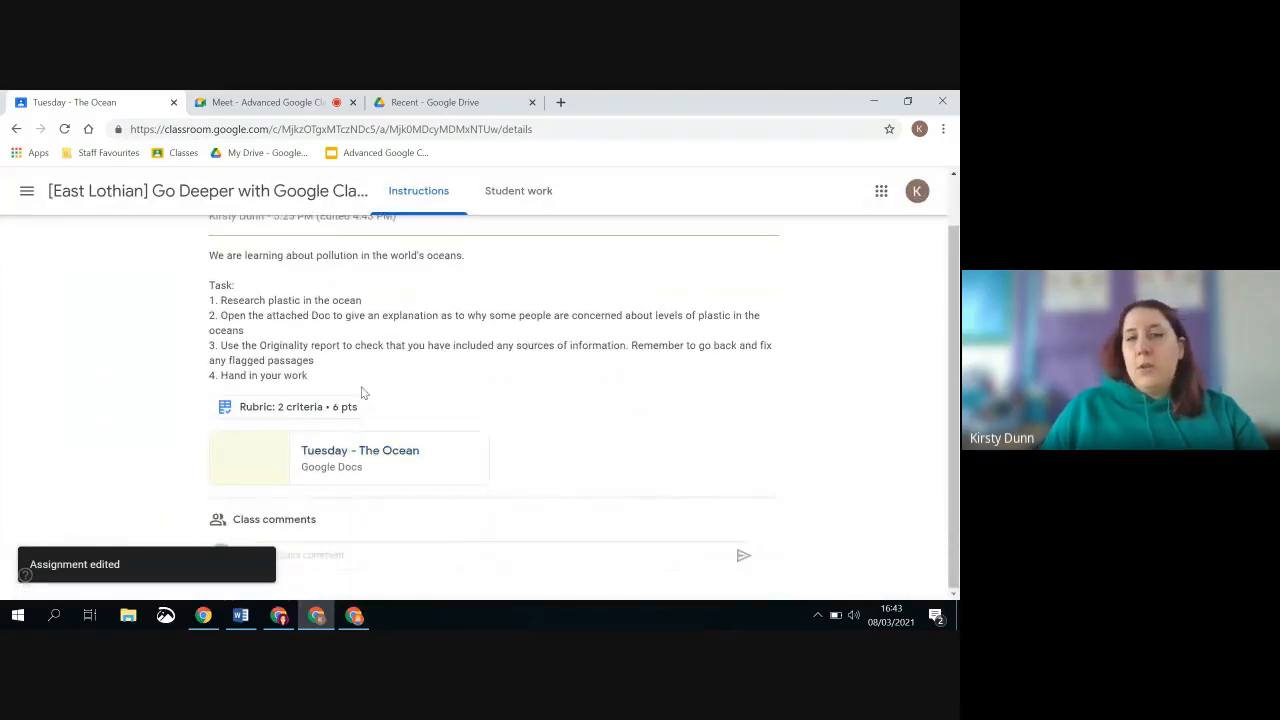
{"action": "scroll", "coordinate": [380, 335], "scroll_direction": "up", "scroll_amount": 1}
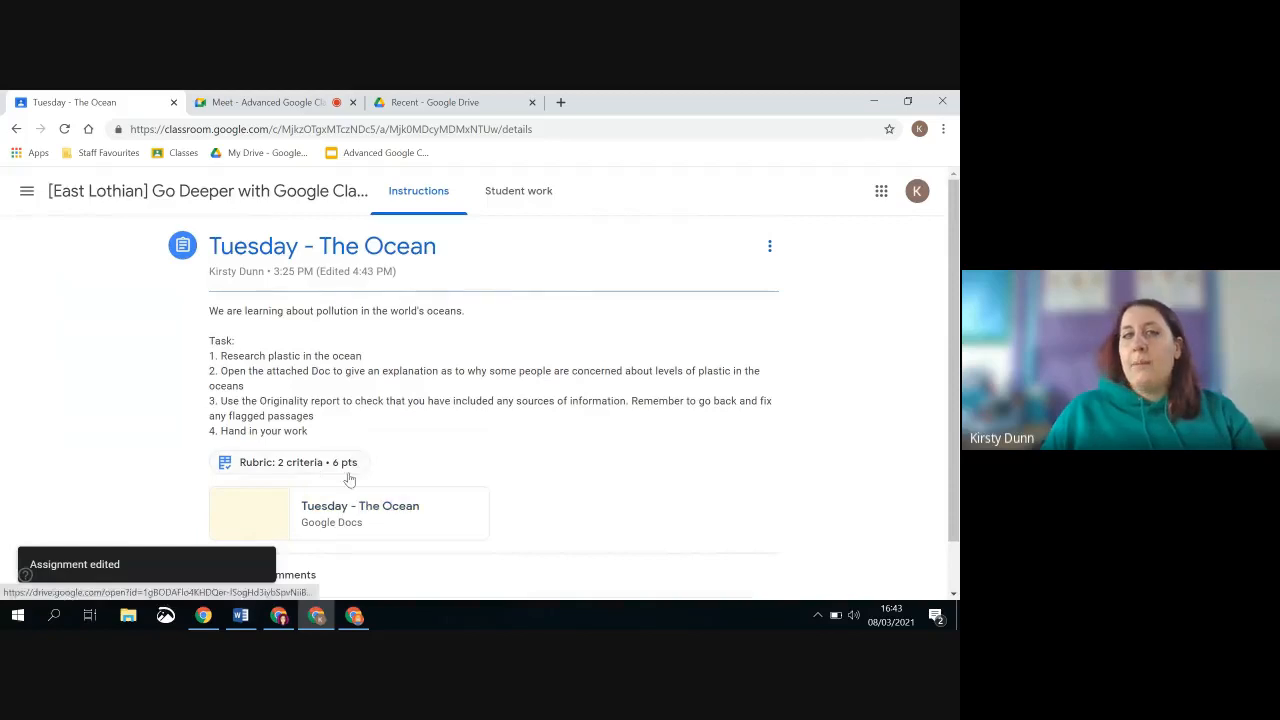
{"action": "scroll", "coordinate": [349, 480], "scroll_direction": "down", "scroll_amount": 1}
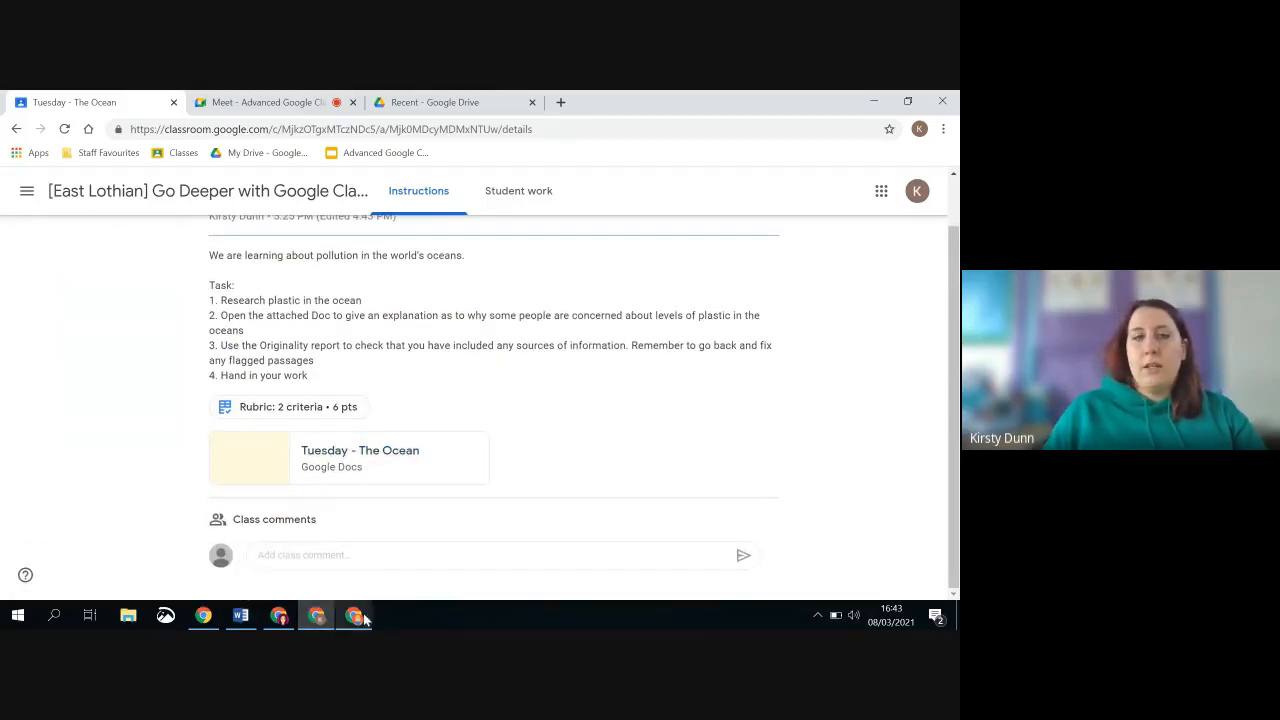
Switch to the student account's Chrome window and open the [East Lothian] Go Deeper with Google Classroom class
{"action": "mouse_move", "coordinate": [362, 622]}
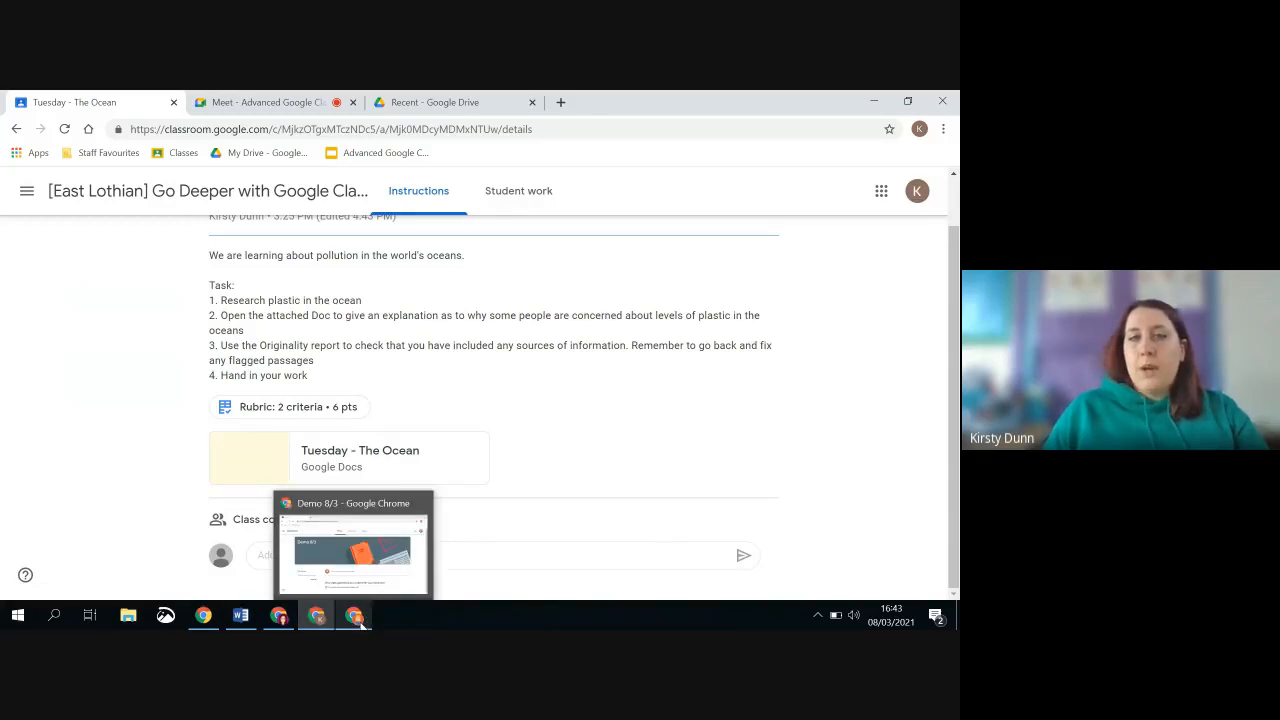
{"action": "left_click", "coordinate": [362, 620]}
{"action": "left_click", "coordinate": [27, 190]}
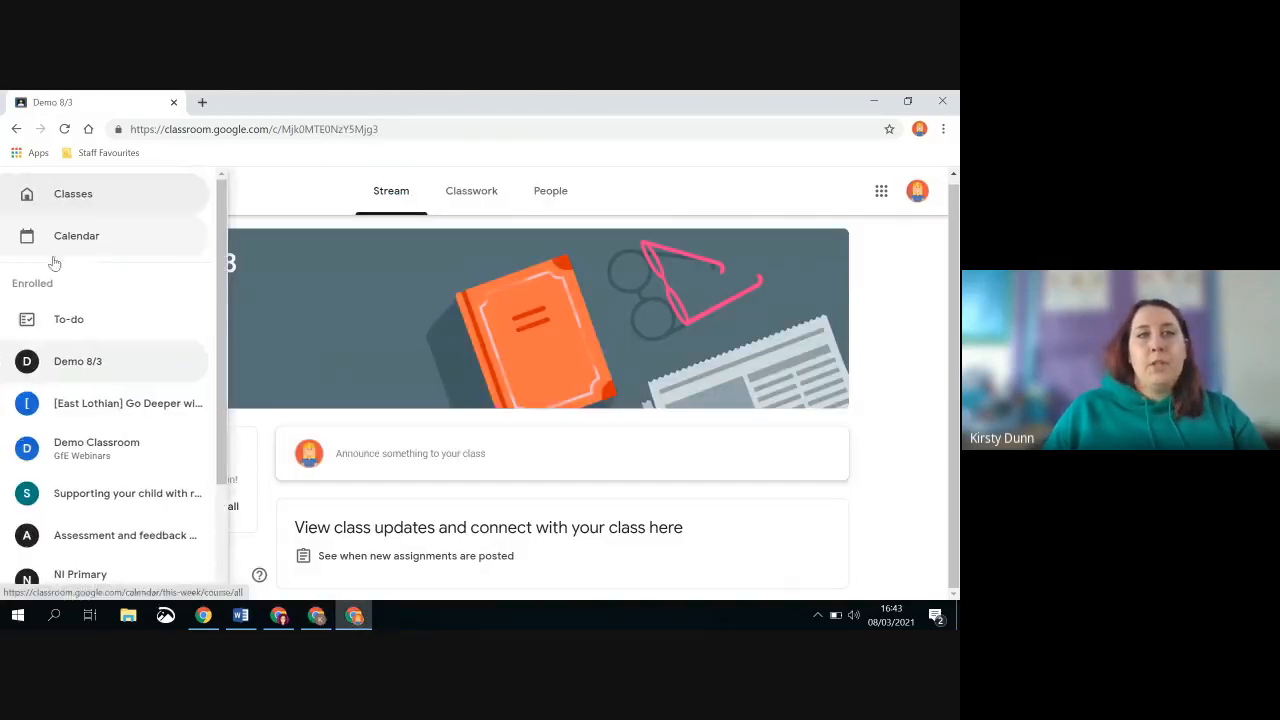
{"action": "left_click", "coordinate": [112, 404]}
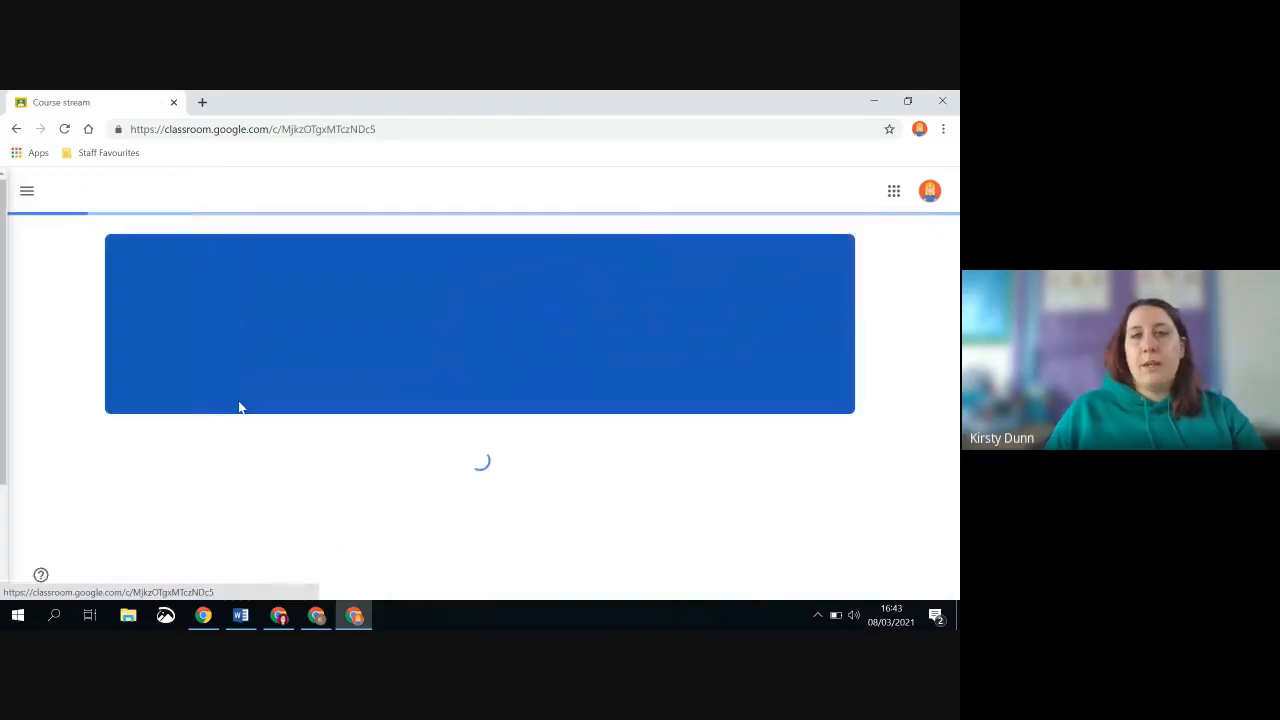
{"action": "scroll", "coordinate": [428, 380], "scroll_direction": "down", "scroll_amount": 2}
{"action": "scroll", "coordinate": [428, 346], "scroll_direction": "up", "scroll_amount": 2}
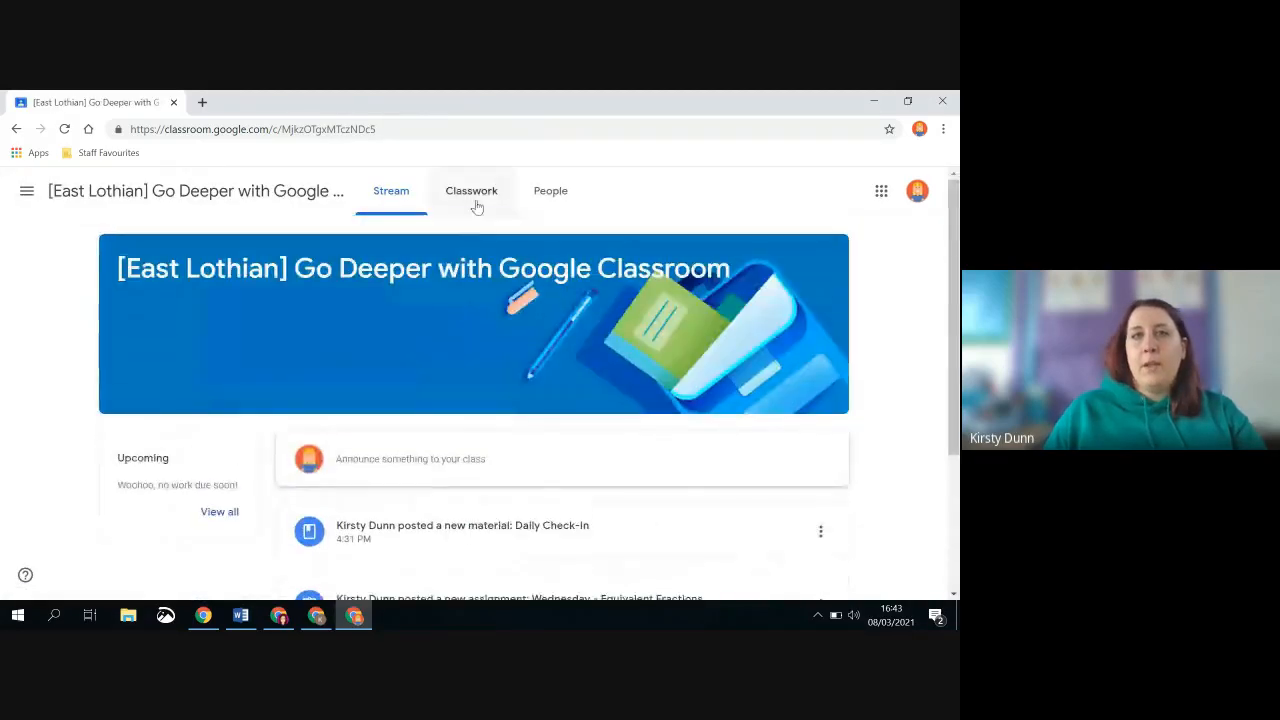
Expand the Tuesday - The Ocean assignment in the student's classwork list to show its details
{"action": "left_click", "coordinate": [474, 198]}
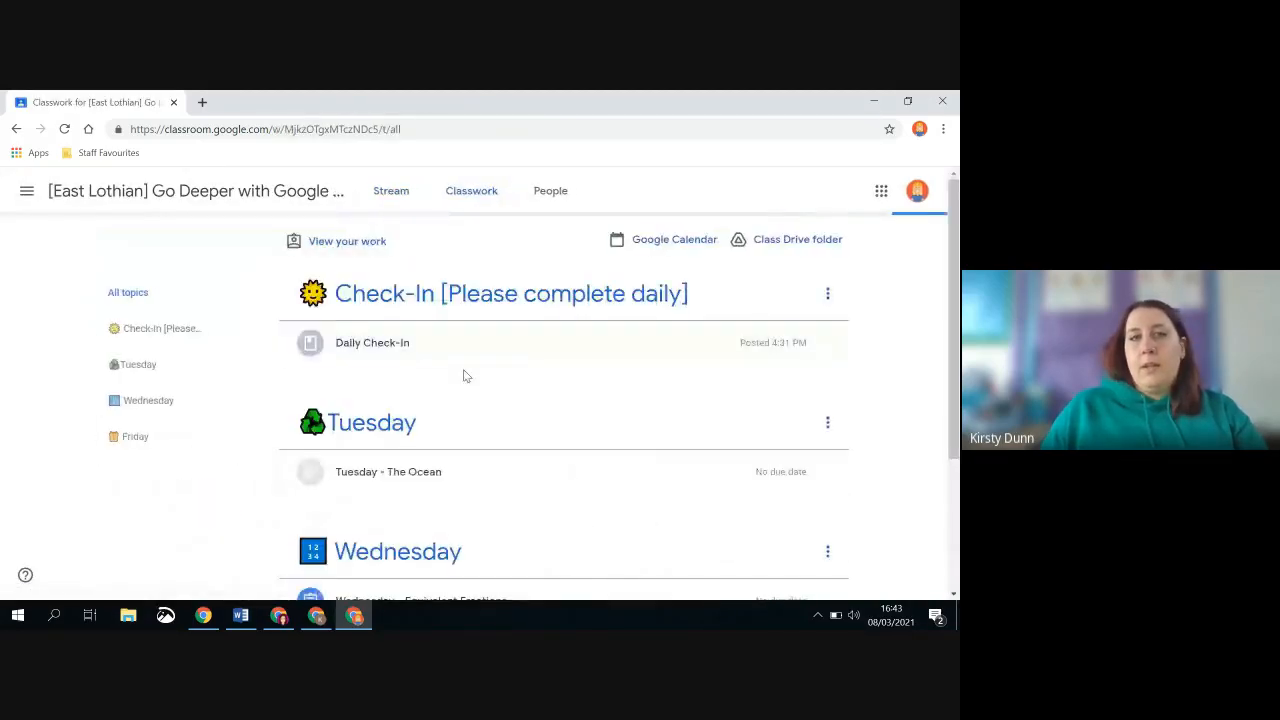
{"action": "scroll", "coordinate": [465, 375], "scroll_direction": "down", "scroll_amount": 1}
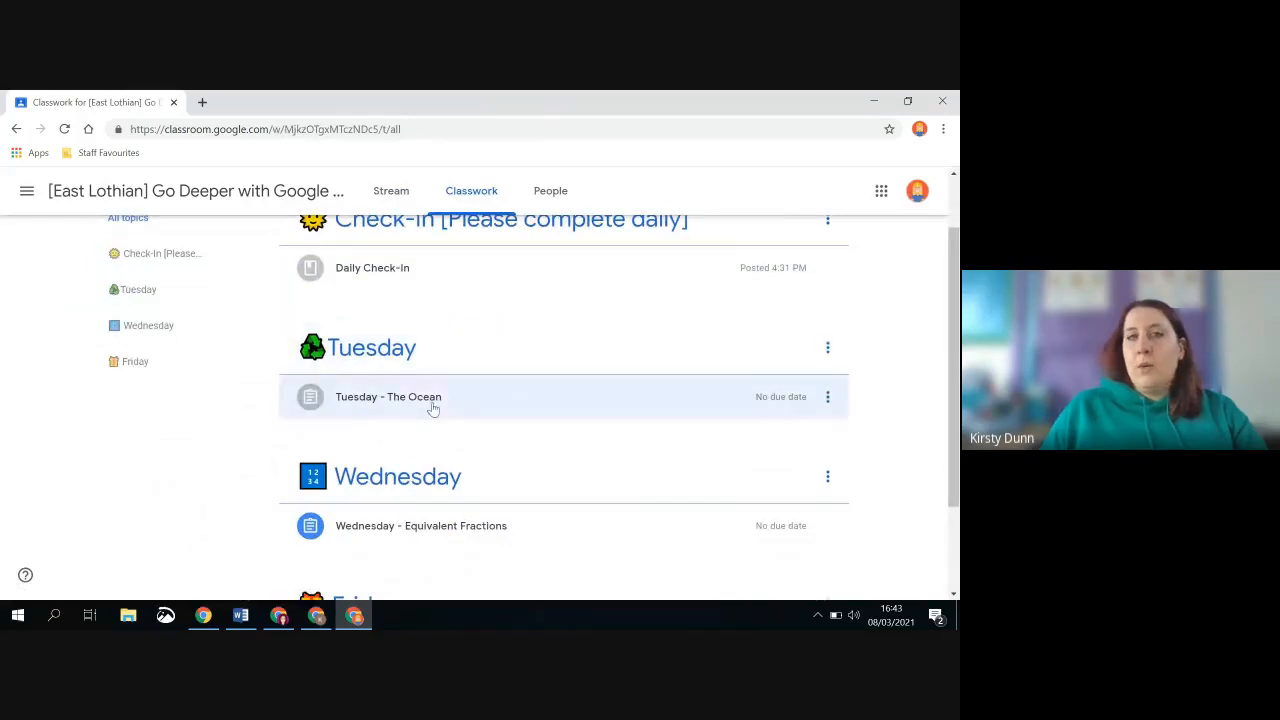
{"action": "left_click", "coordinate": [437, 400]}
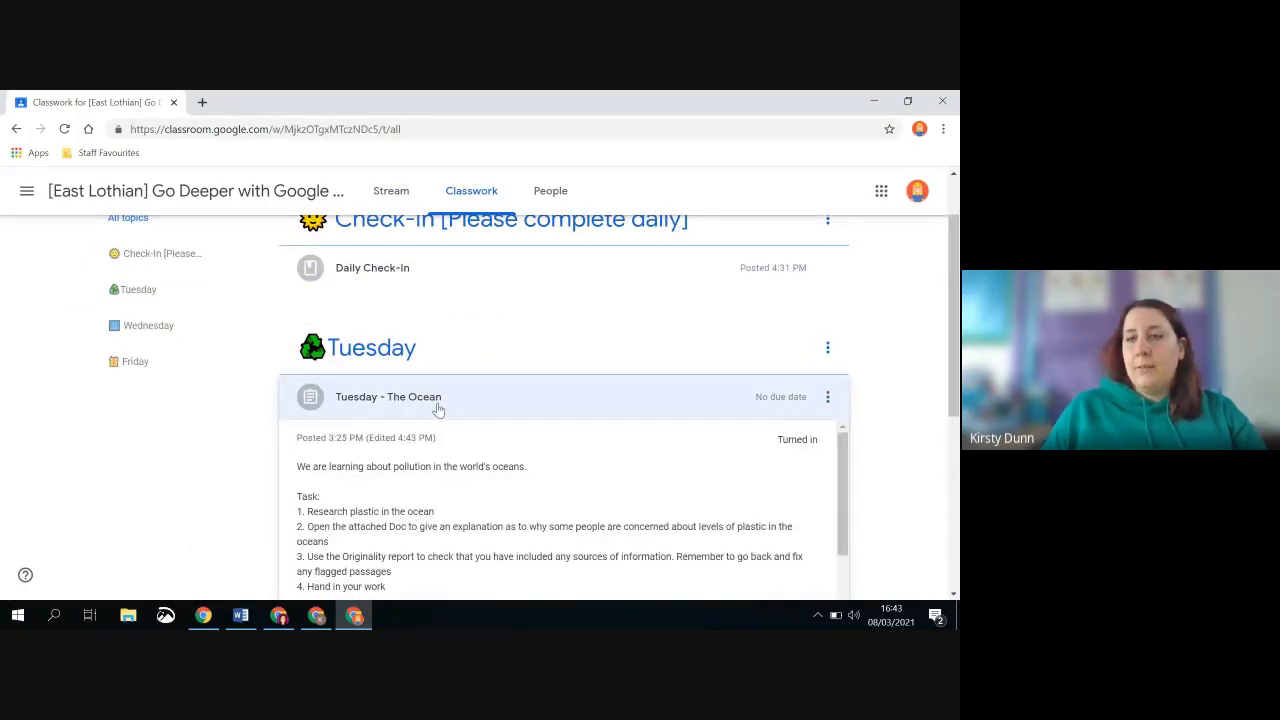
{"action": "scroll", "coordinate": [437, 408], "scroll_direction": "down", "scroll_amount": 2}
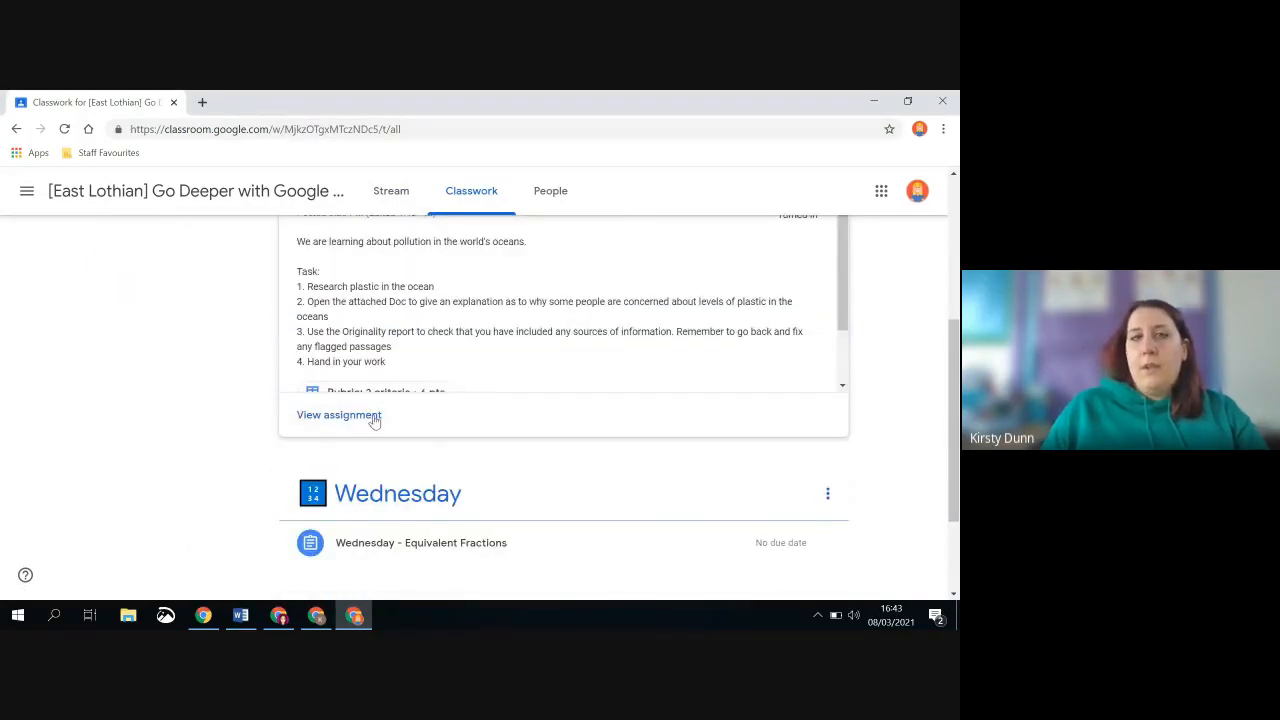
Open the full Tuesday - The Ocean assignment as the student and unsubmit the turned-in work
{"action": "left_click", "coordinate": [340, 415]}
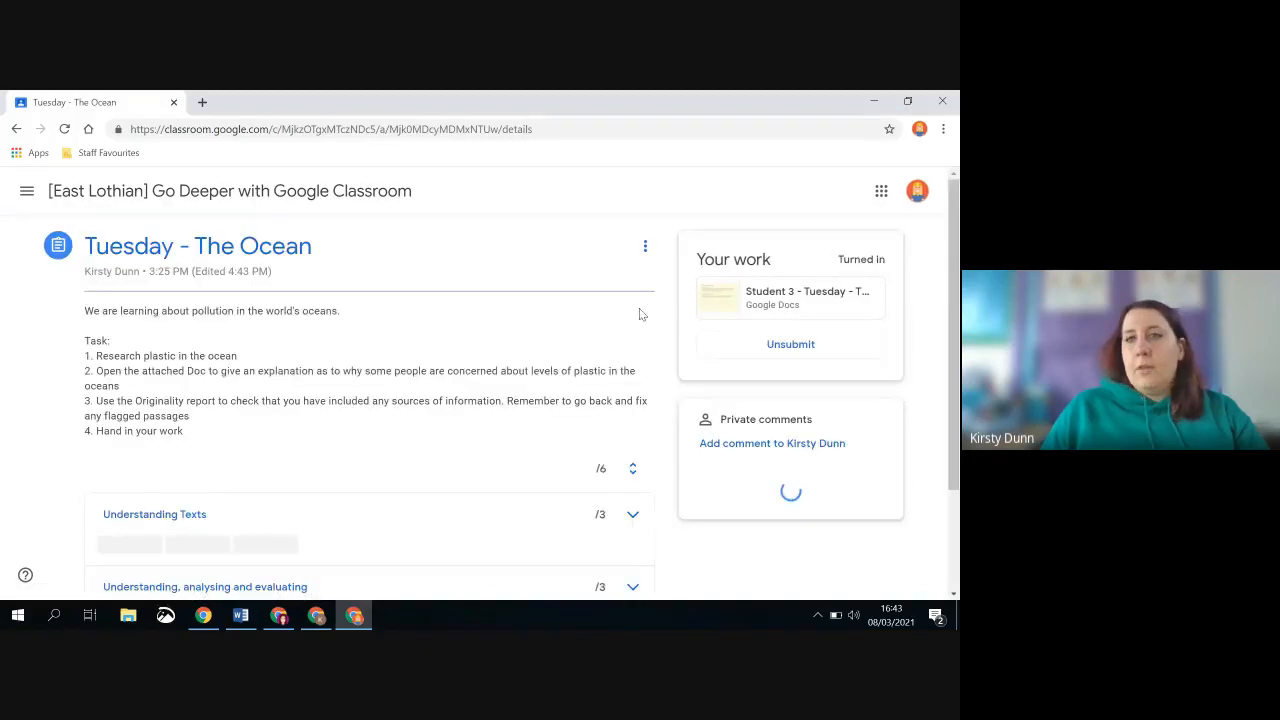
{"action": "left_click", "coordinate": [800, 344]}
{"action": "left_click", "coordinate": [546, 432]}
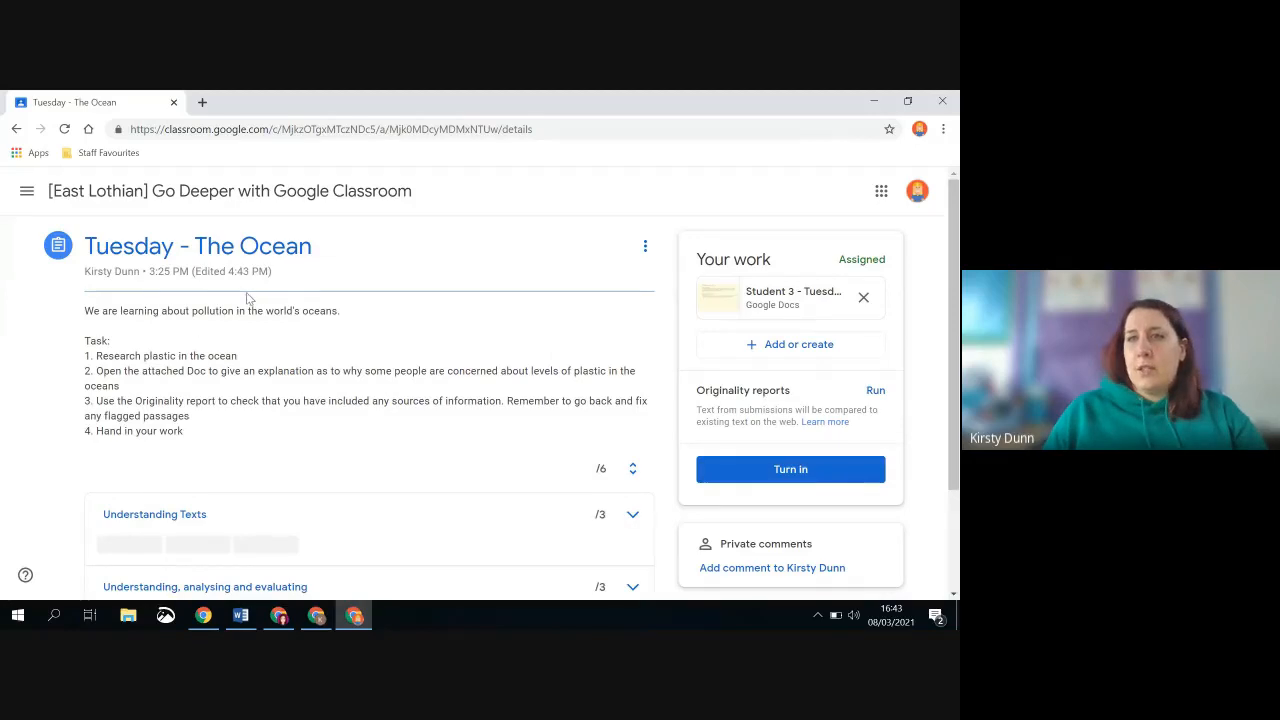
Look over the assignment's rubric criteria, the help options and the student's attached Google Docs document
{"action": "scroll", "coordinate": [223, 362], "scroll_direction": "down", "scroll_amount": 2}
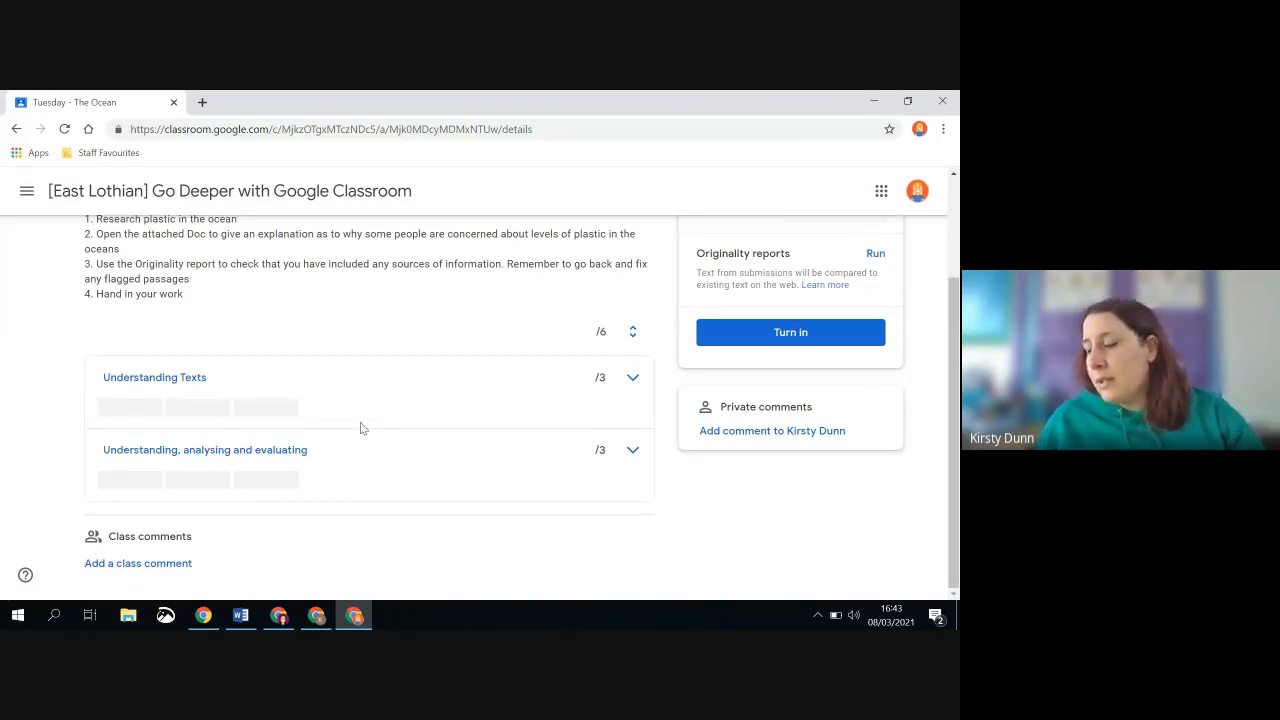
{"action": "left_click", "coordinate": [26, 577]}
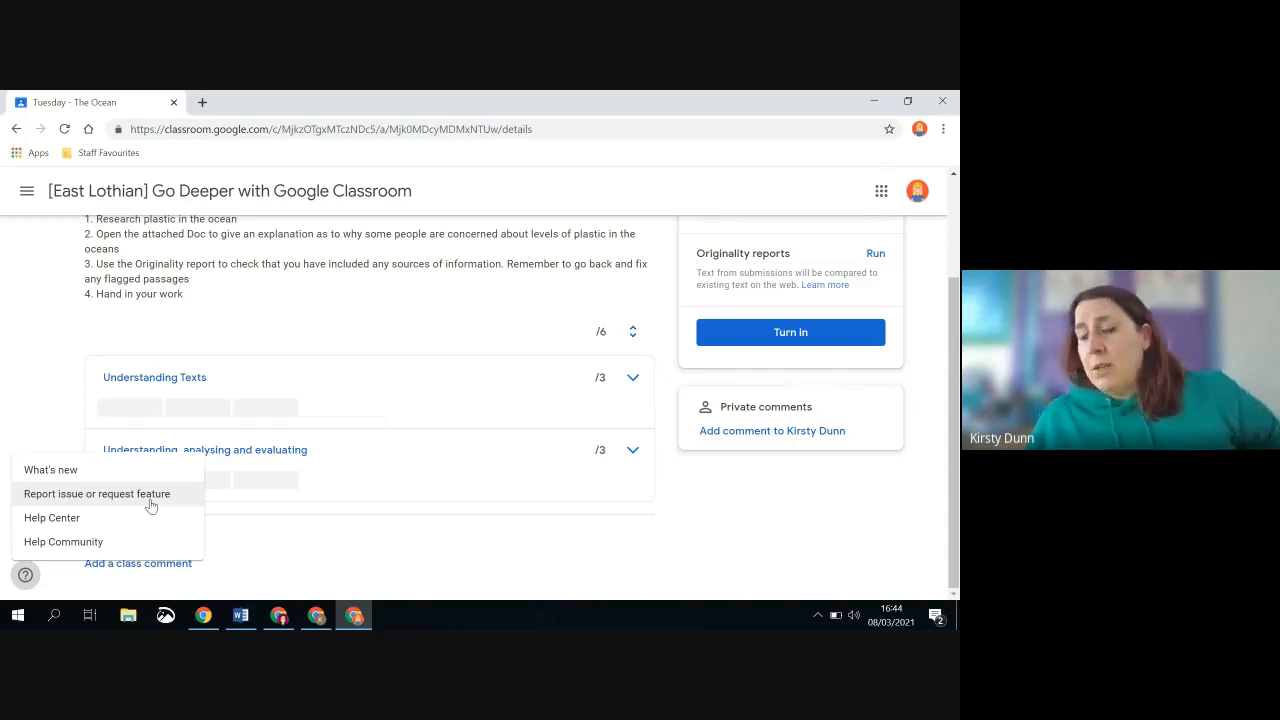
{"action": "left_click", "coordinate": [337, 537]}
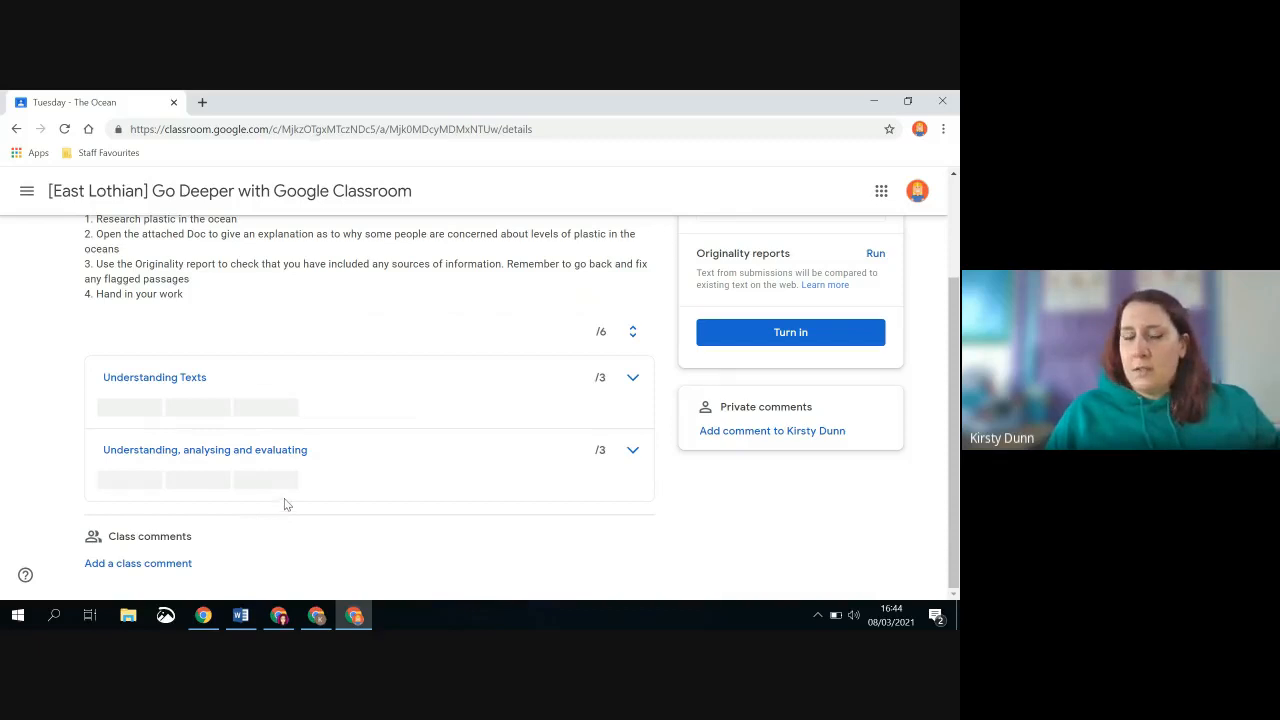
{"action": "scroll", "coordinate": [321, 486], "scroll_direction": "up", "scroll_amount": 2}
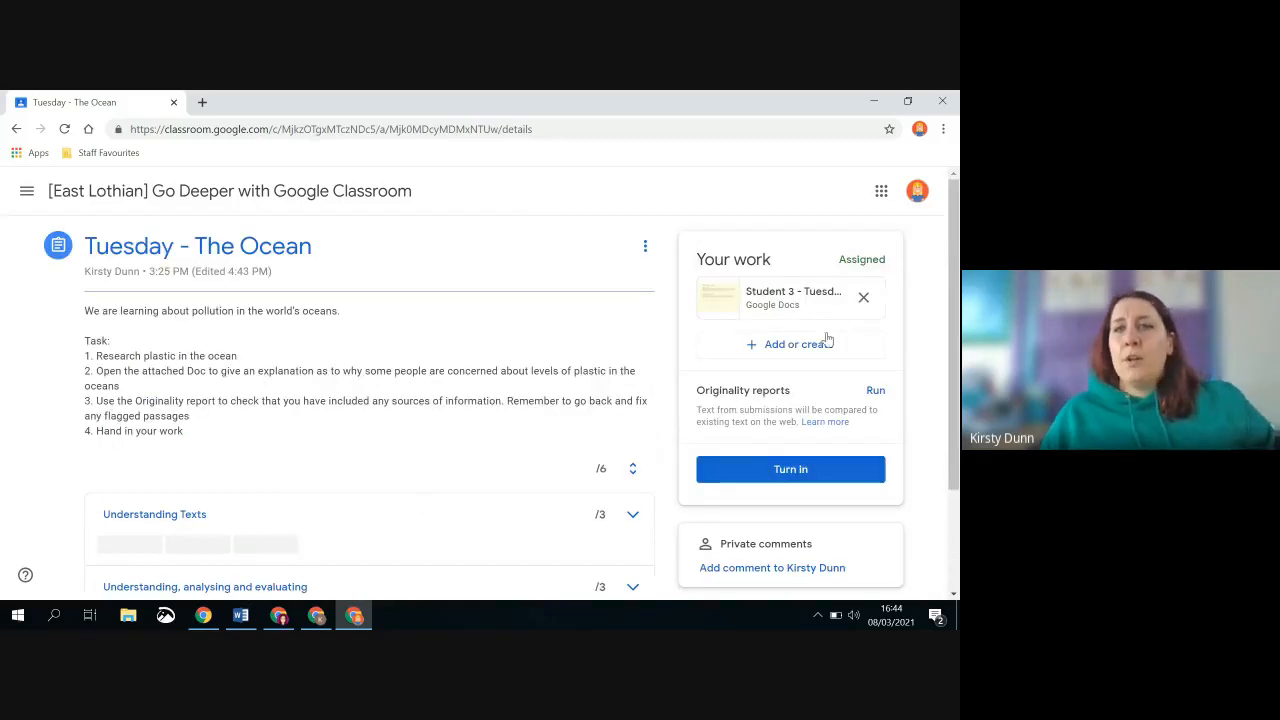
{"action": "left_click", "coordinate": [804, 297]}
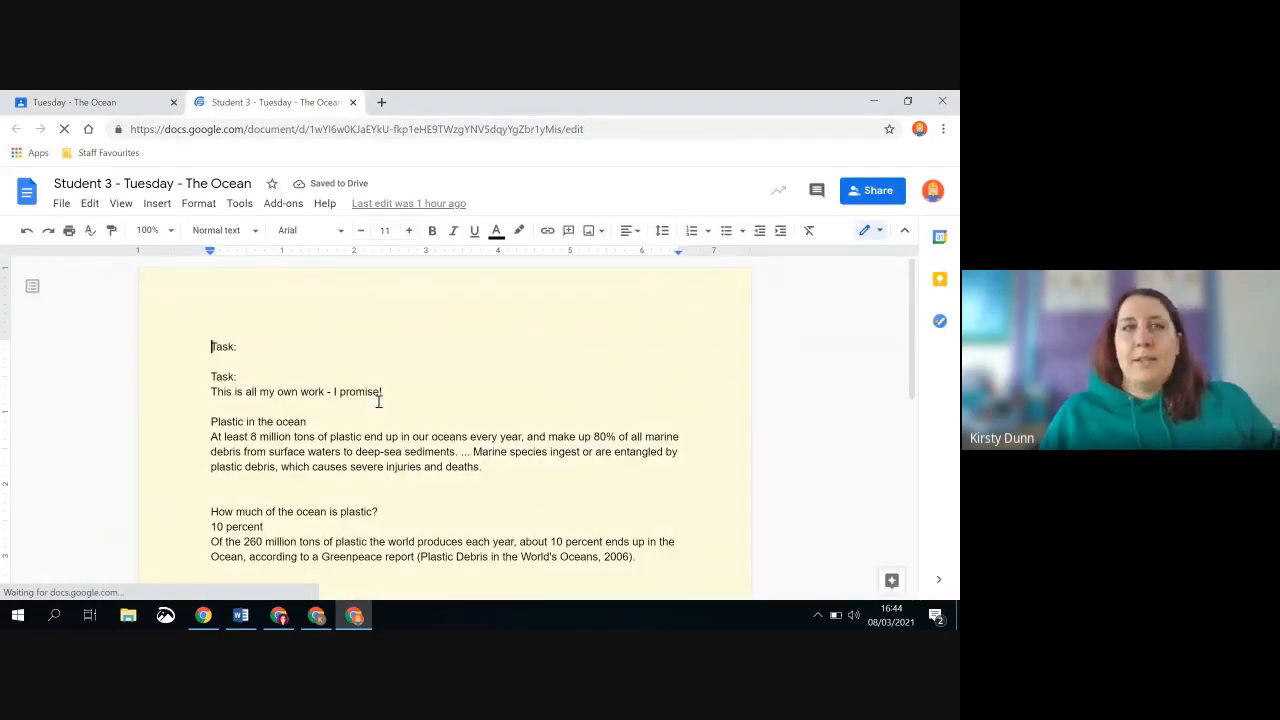
{"action": "left_click", "coordinate": [106, 105]}
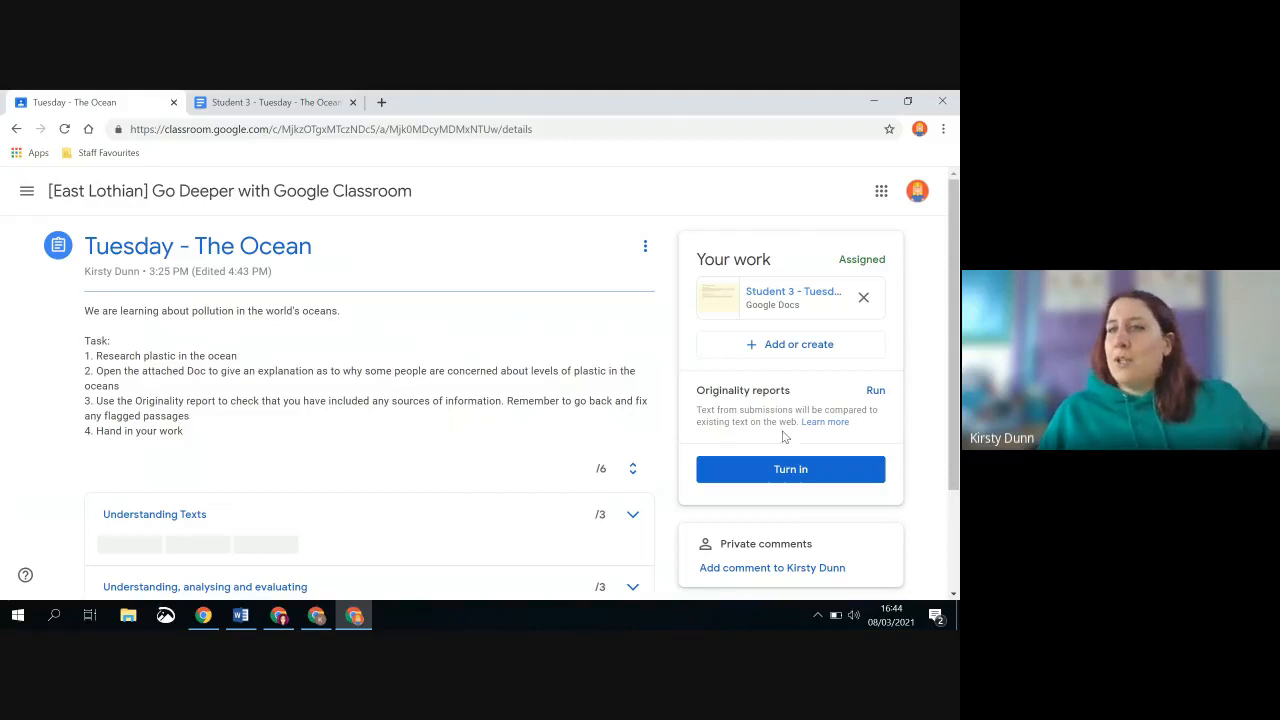
Run an originality report on the student's document and turn in the Tuesday - The Ocean work
{"action": "left_click", "coordinate": [876, 392]}
{"action": "left_click", "coordinate": [646, 443]}
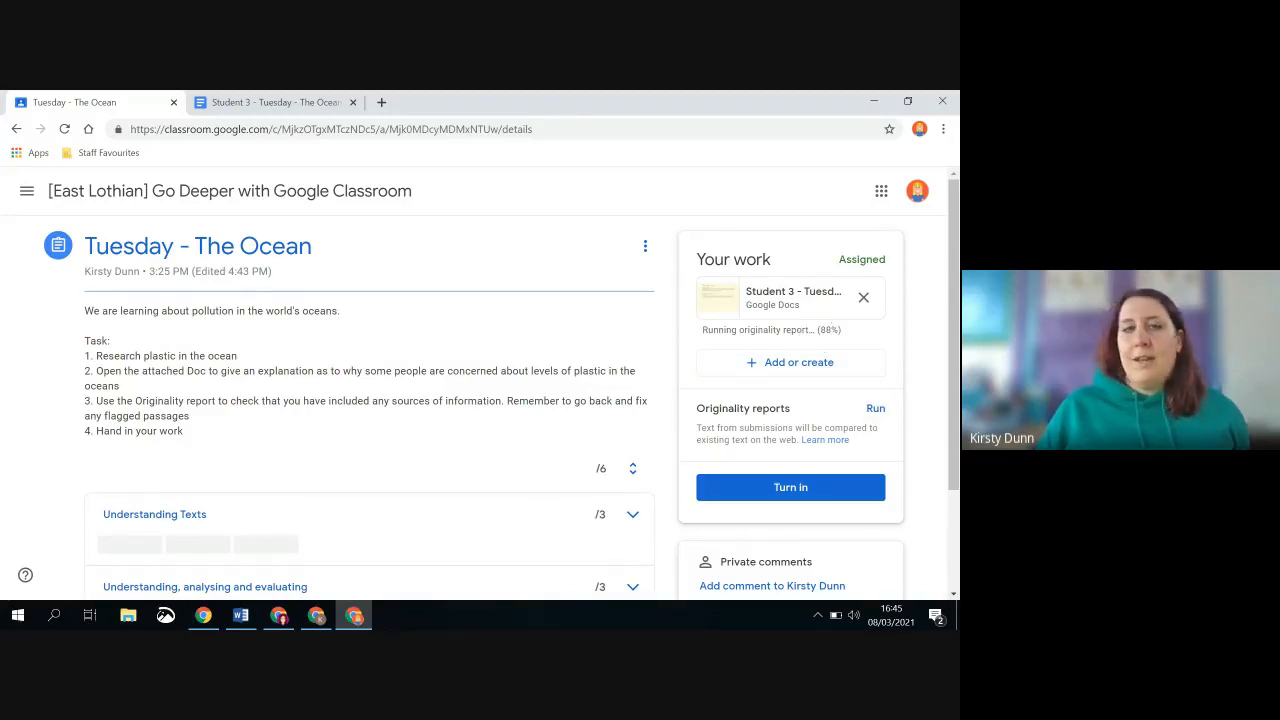
{"action": "left_click", "coordinate": [785, 490]}
{"action": "left_click", "coordinate": [589, 445]}
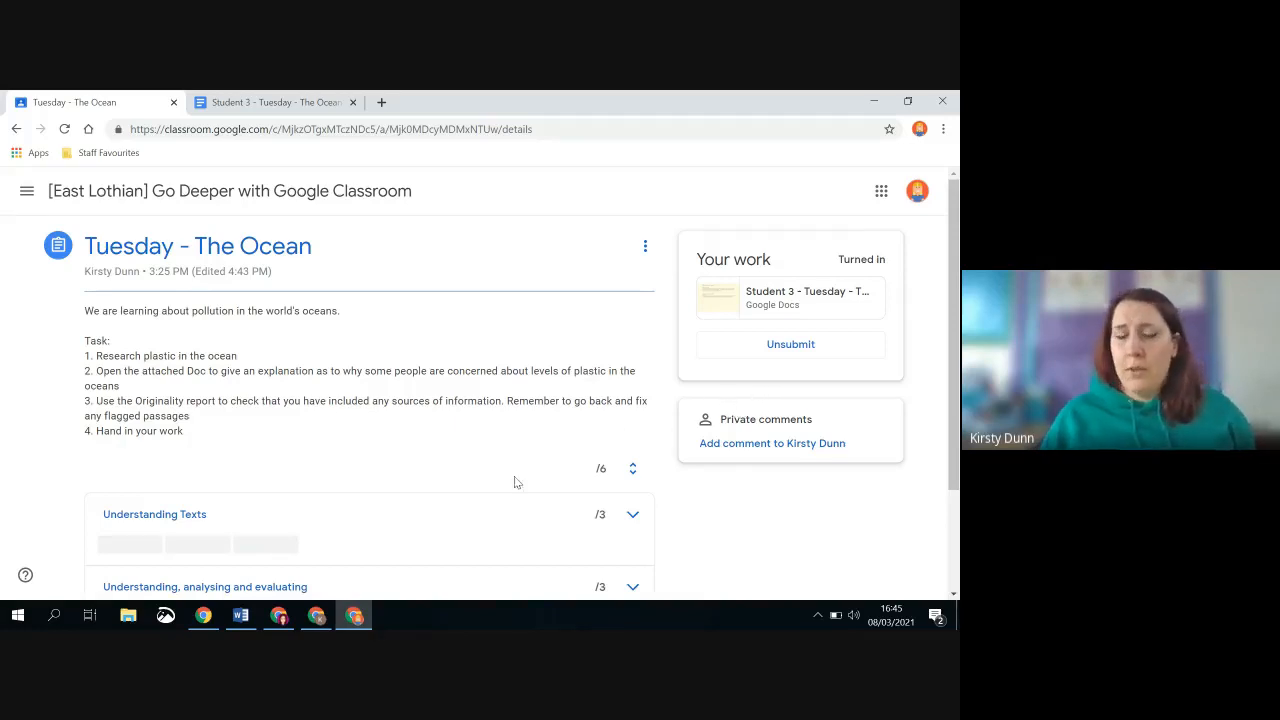
Switch to the teacher account's Chrome window and open Student 3's submission for Tuesday - The Ocean from the class's classwork
{"action": "left_click", "coordinate": [316, 615]}
{"action": "scroll", "coordinate": [516, 337], "scroll_direction": "up", "scroll_amount": 1}
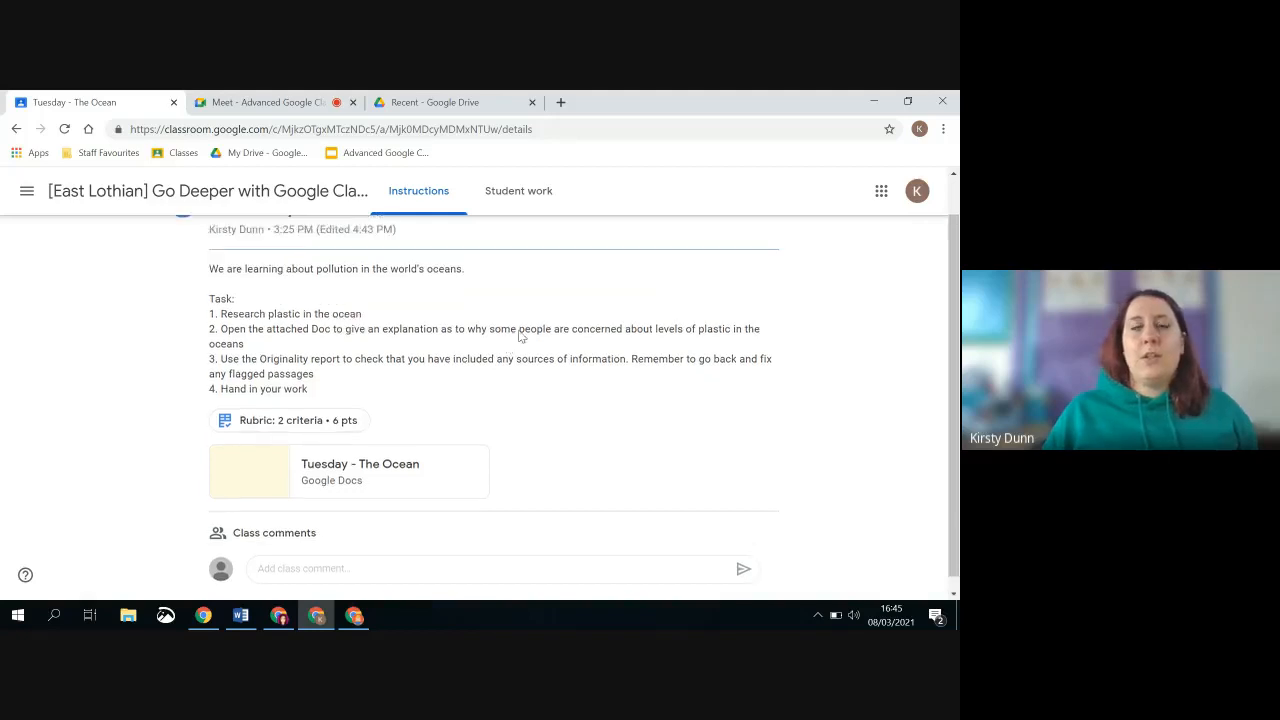
{"action": "scroll", "coordinate": [520, 337], "scroll_direction": "up", "scroll_amount": 1}
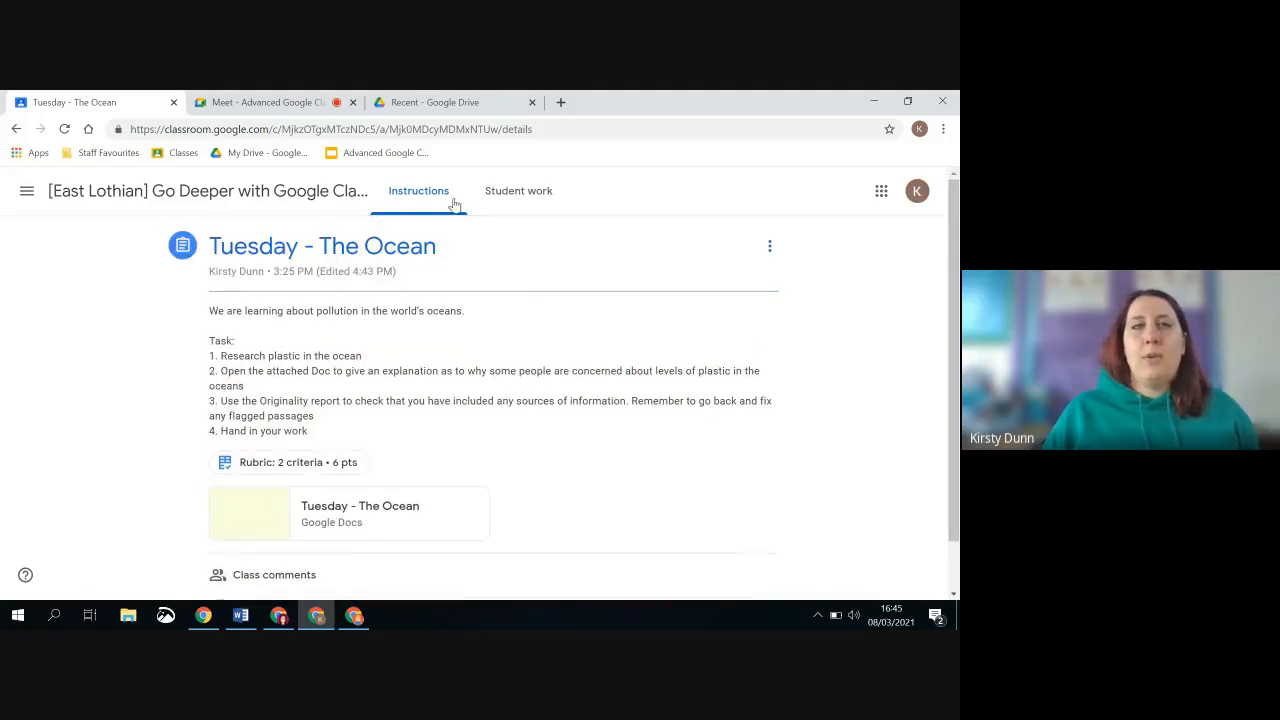
{"action": "left_click", "coordinate": [196, 191]}
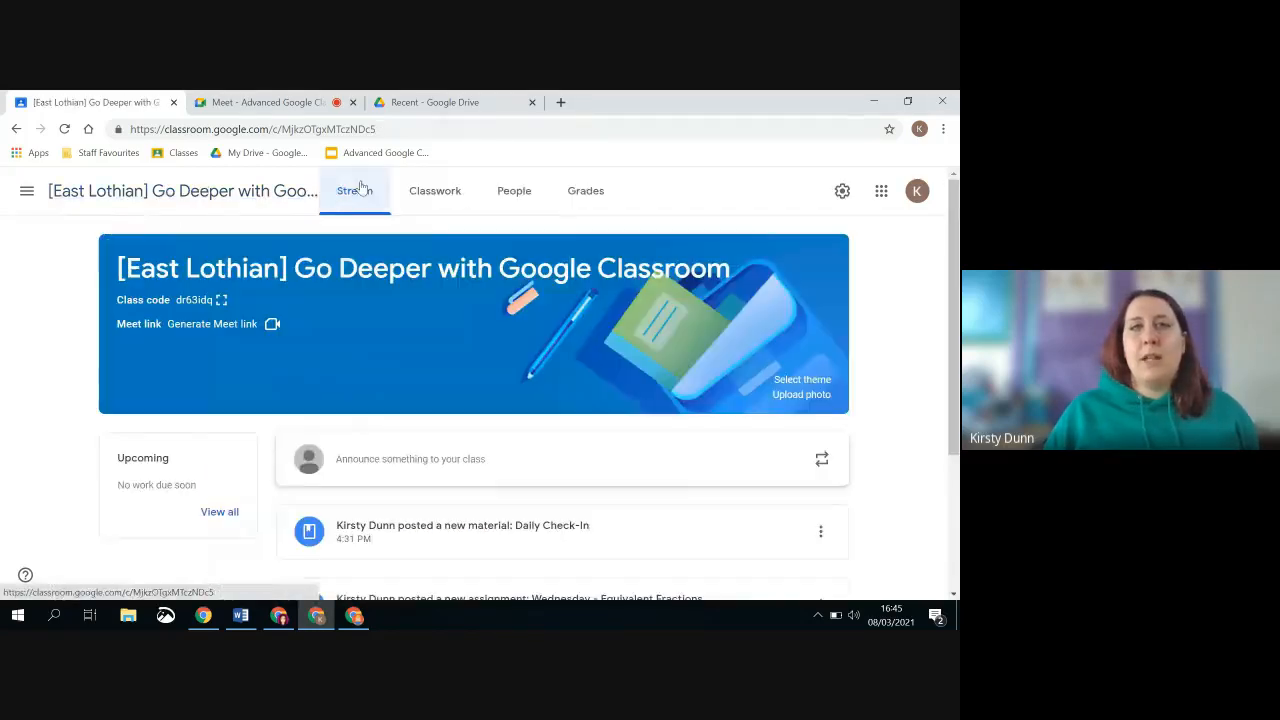
{"action": "left_click", "coordinate": [435, 194]}
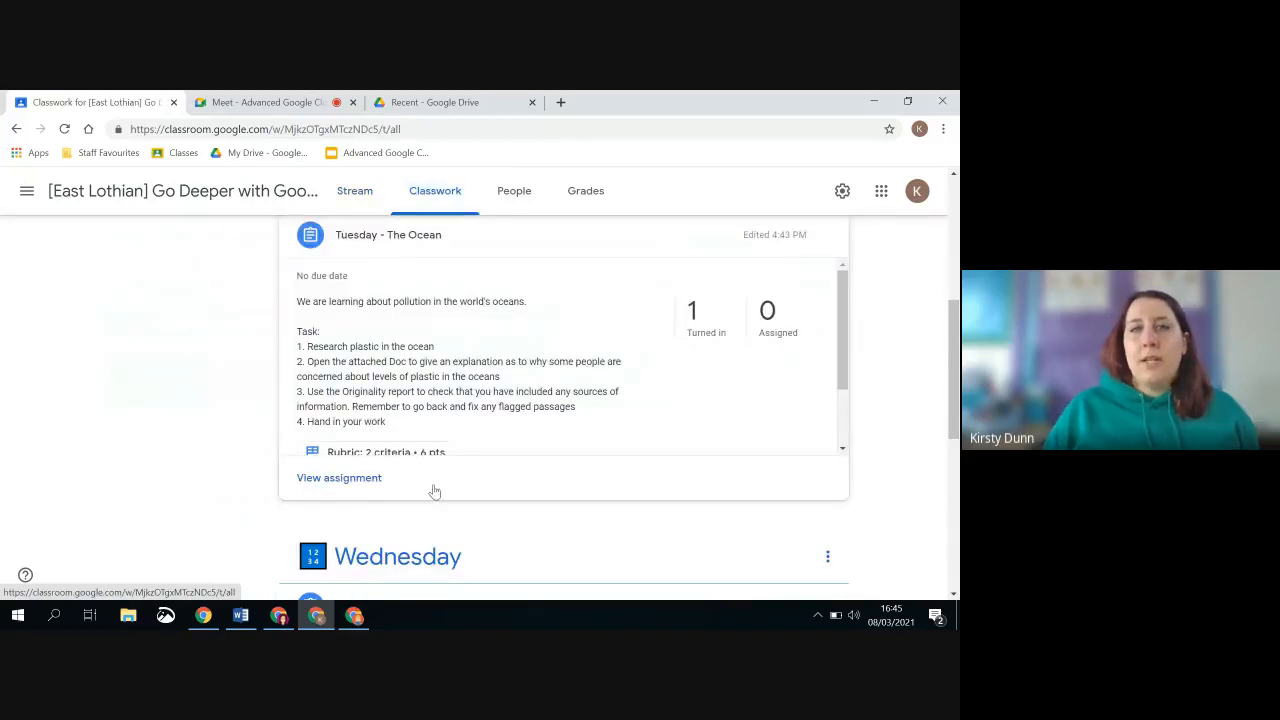
{"action": "left_click", "coordinate": [360, 479]}
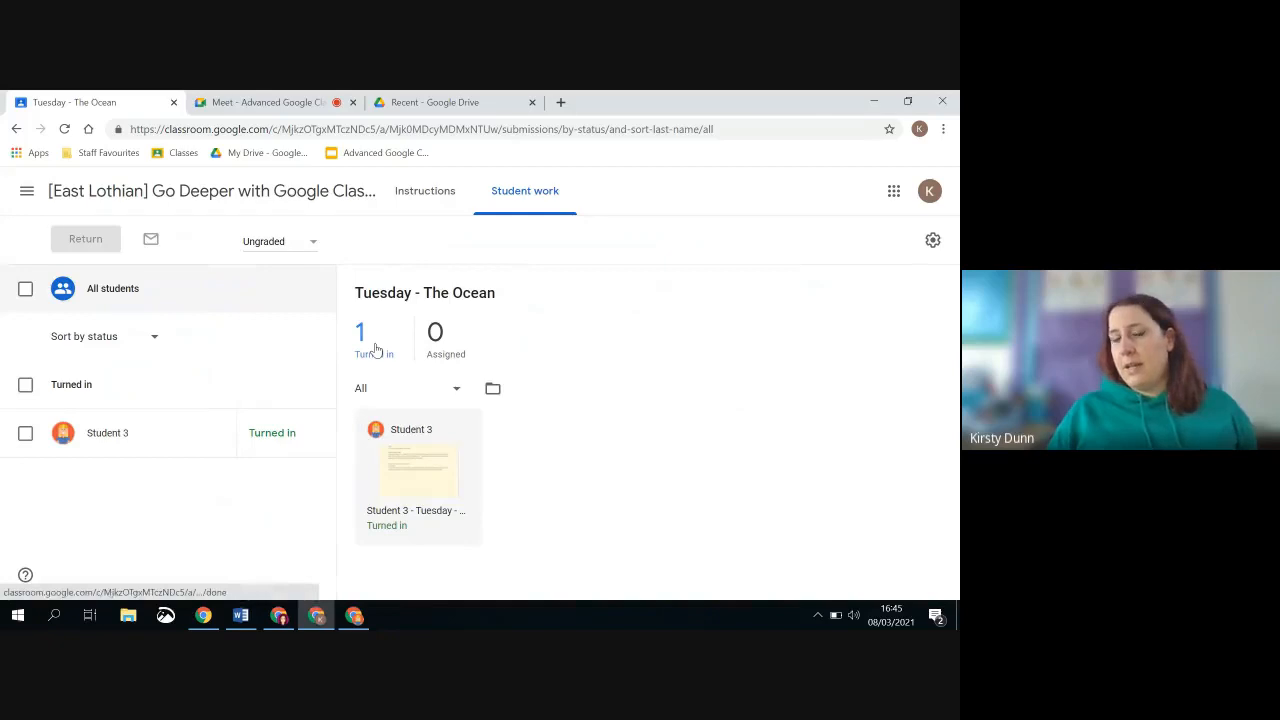
{"action": "left_click", "coordinate": [412, 472]}
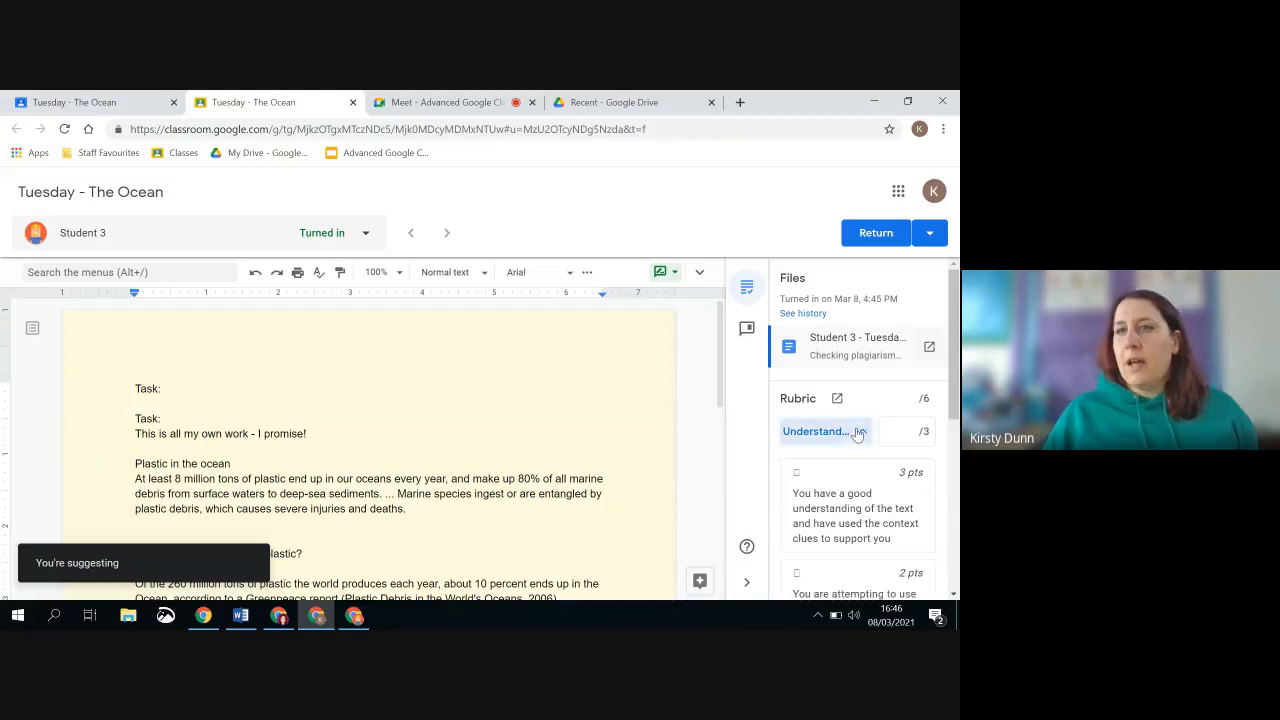
Grade the submission with the rubric, giving 2 points for the first criterion and 3 points for the second
{"action": "left_click", "coordinate": [865, 435]}
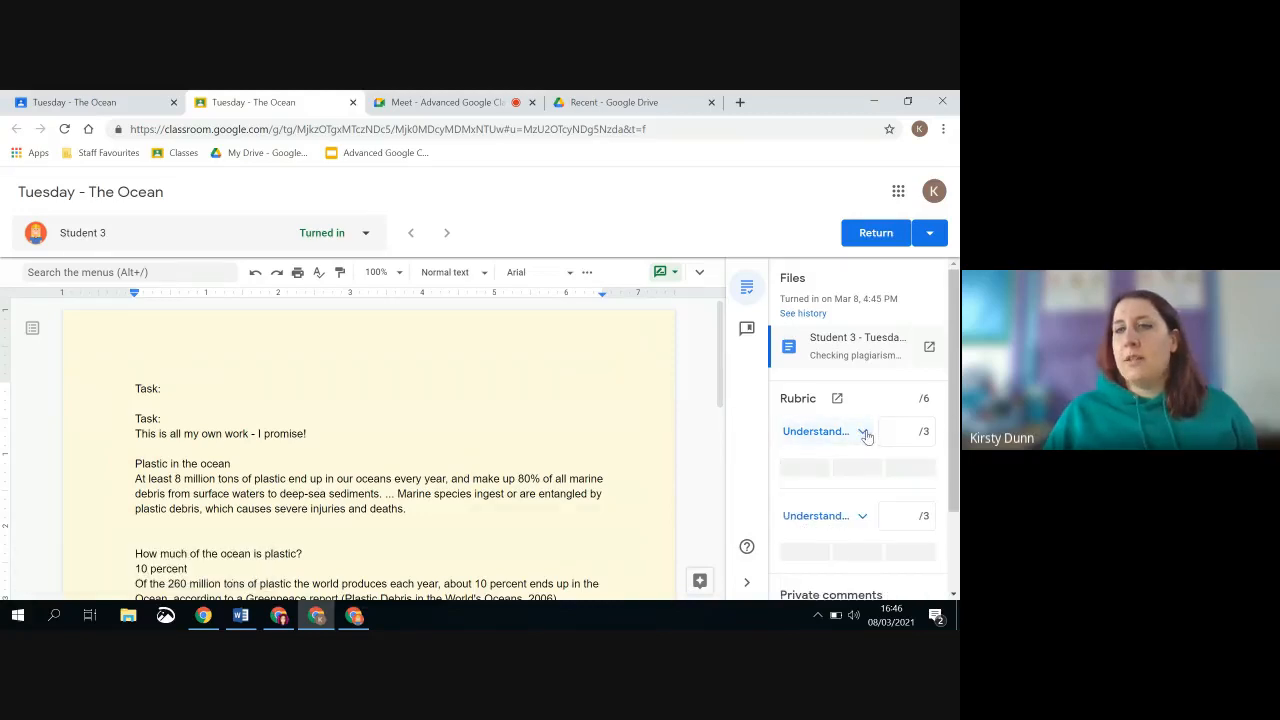
{"action": "left_click", "coordinate": [870, 469]}
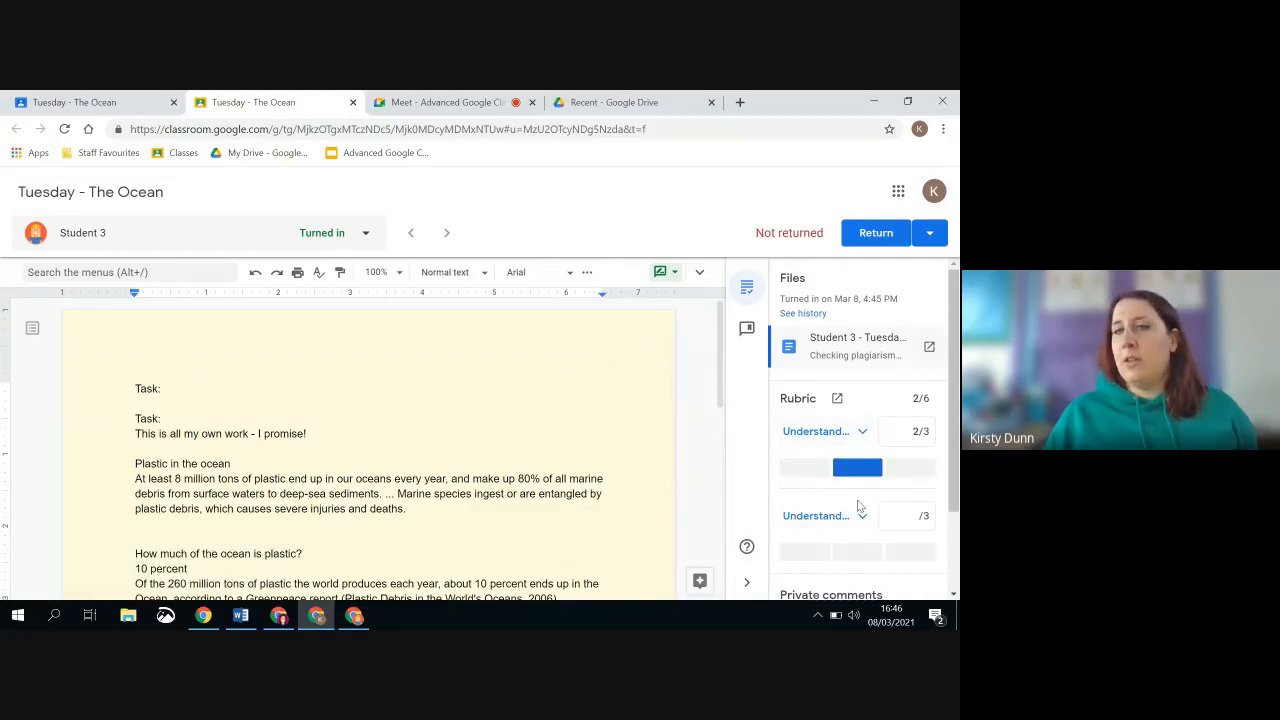
{"action": "scroll", "coordinate": [950, 434], "scroll_direction": "down", "scroll_amount": 1}
{"action": "scroll", "coordinate": [950, 434], "scroll_direction": "down", "scroll_amount": 1}
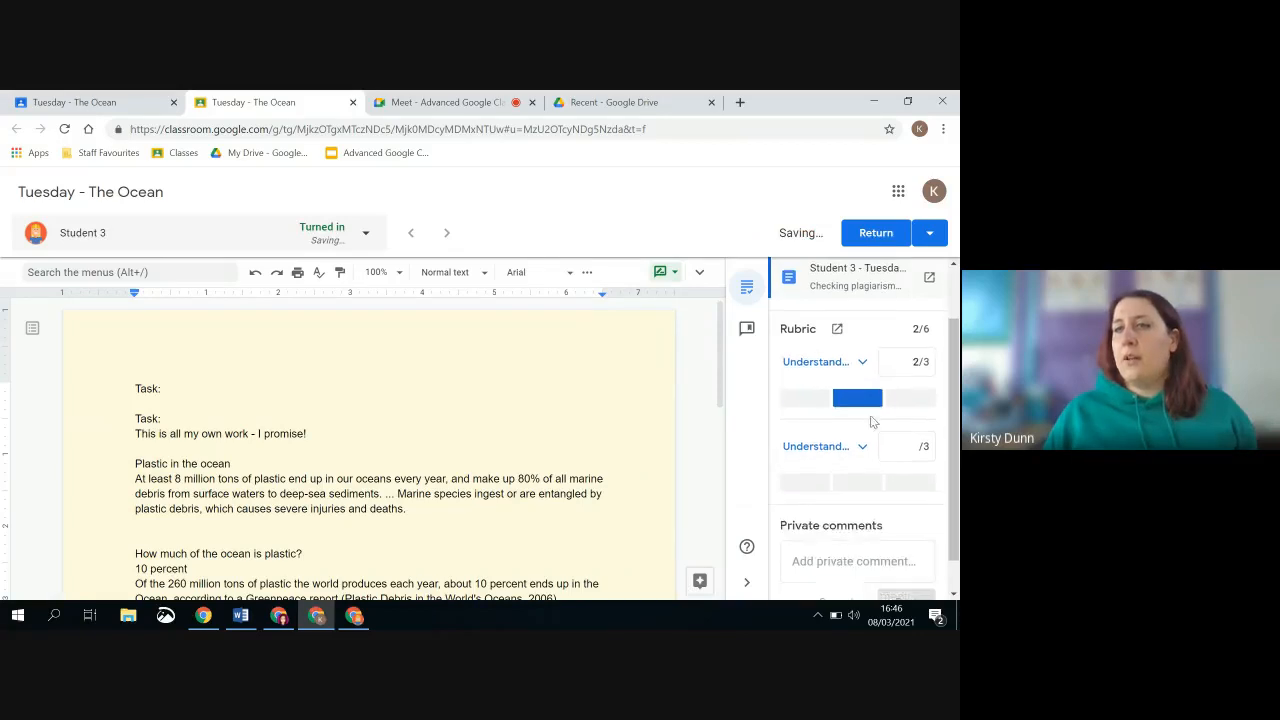
{"action": "left_click", "coordinate": [861, 460]}
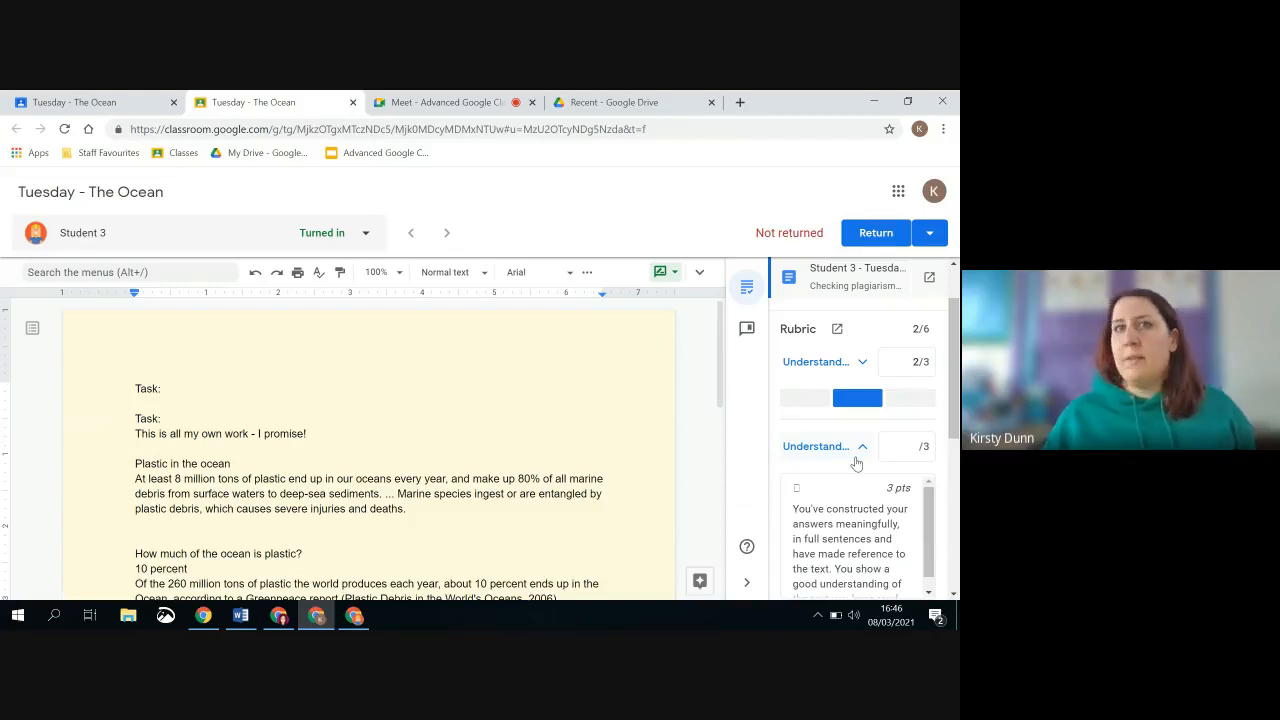
{"action": "left_click", "coordinate": [871, 528]}
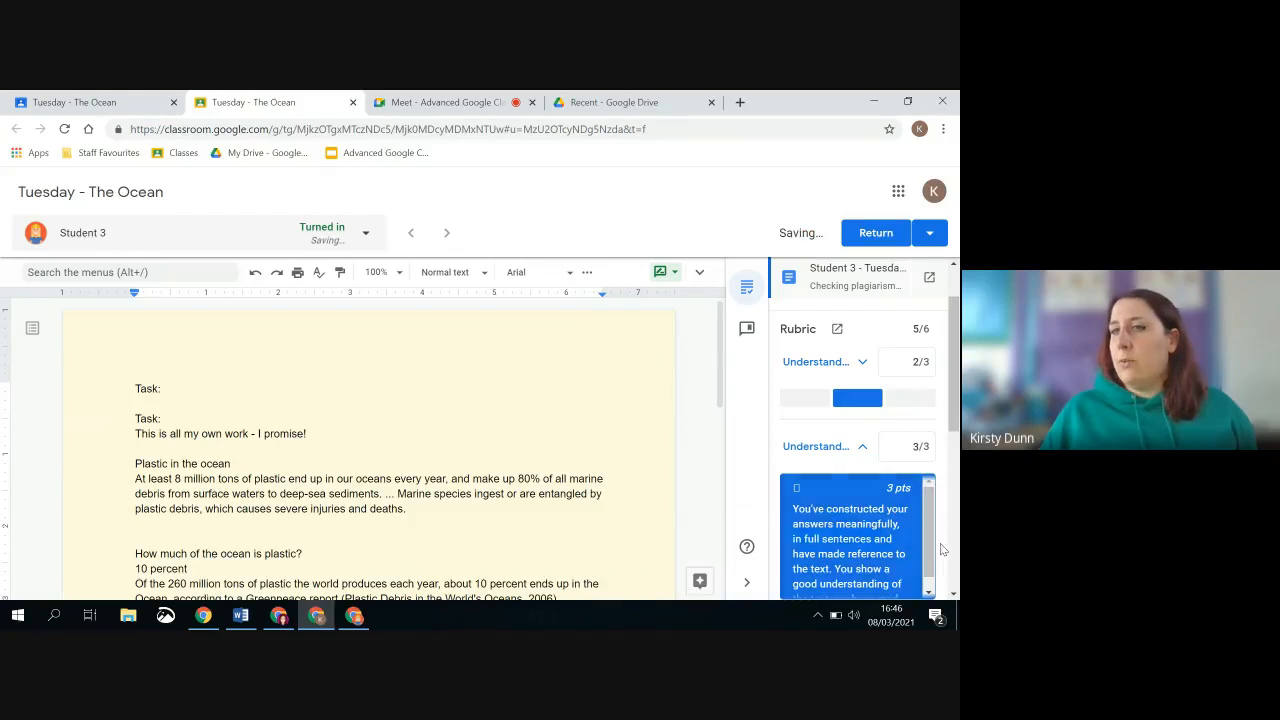
{"action": "left_click_drag", "start_coordinate": [929, 520], "coordinate": [939, 582]}
{"action": "left_click_drag", "start_coordinate": [954, 404], "coordinate": [954, 350]}
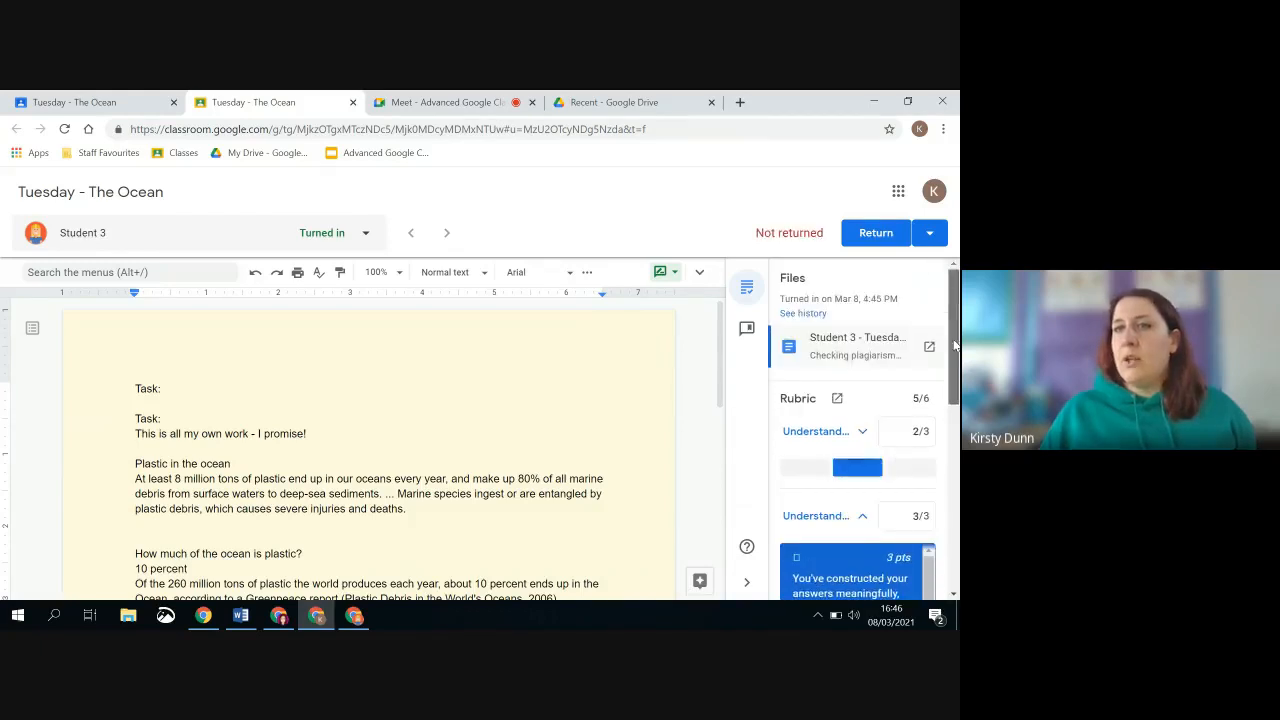
Switch to the student account's Chrome window, check the access to the turned-in document, and close the extra document tab
{"action": "left_click", "coordinate": [355, 616]}
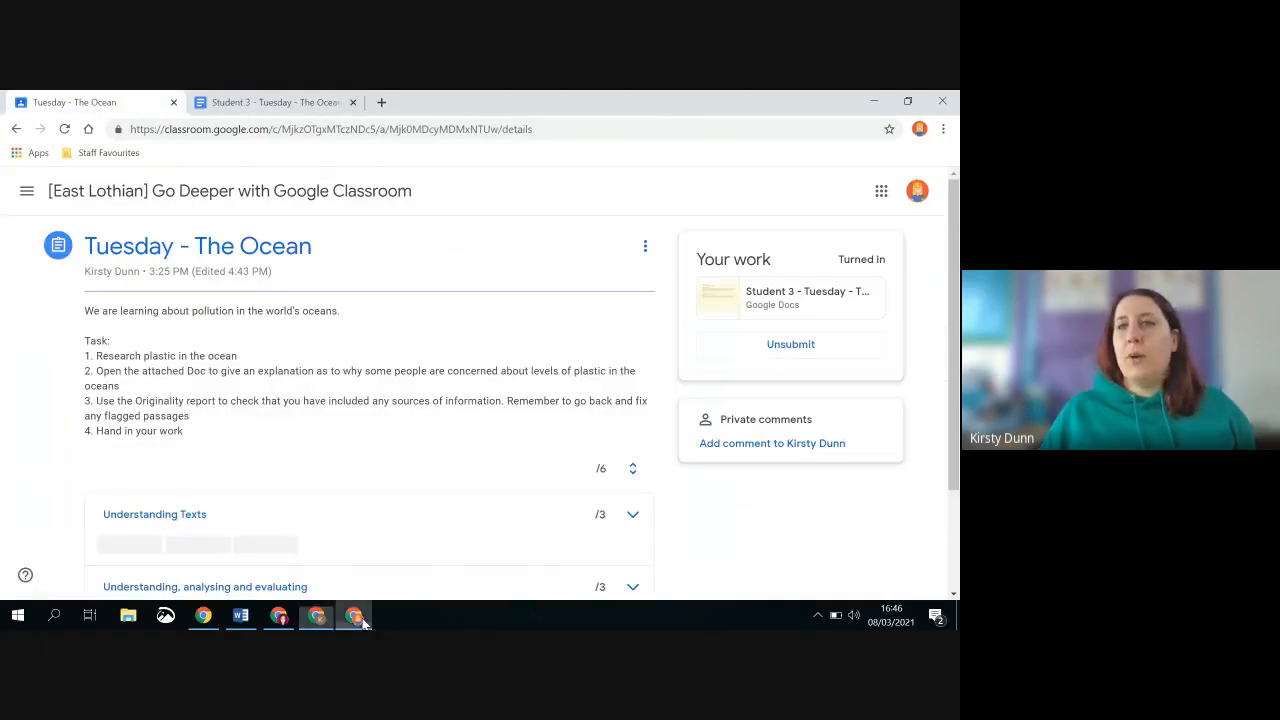
{"action": "left_click", "coordinate": [825, 312]}
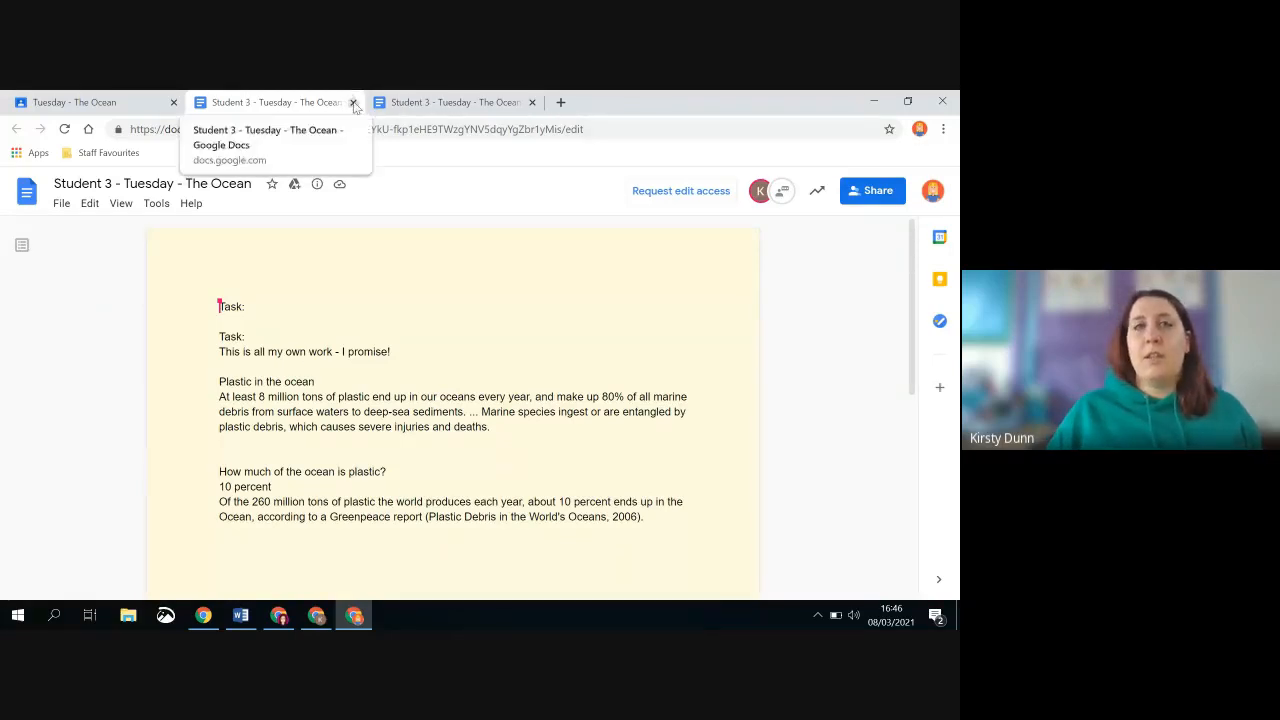
{"action": "left_click", "coordinate": [353, 103]}
{"action": "left_click", "coordinate": [342, 104]}
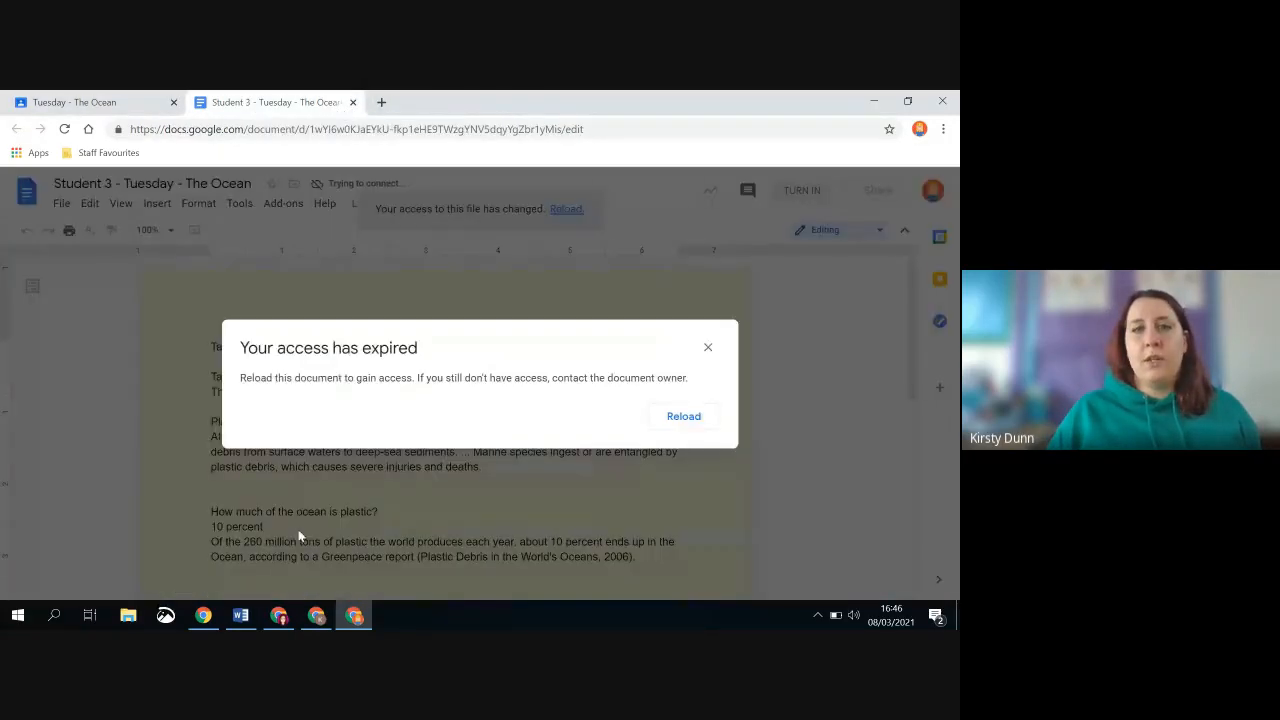
Switch back to the teacher account's Chrome window and review the rubric levels and the student selection list in the grading view
{"action": "left_click", "coordinate": [316, 612]}
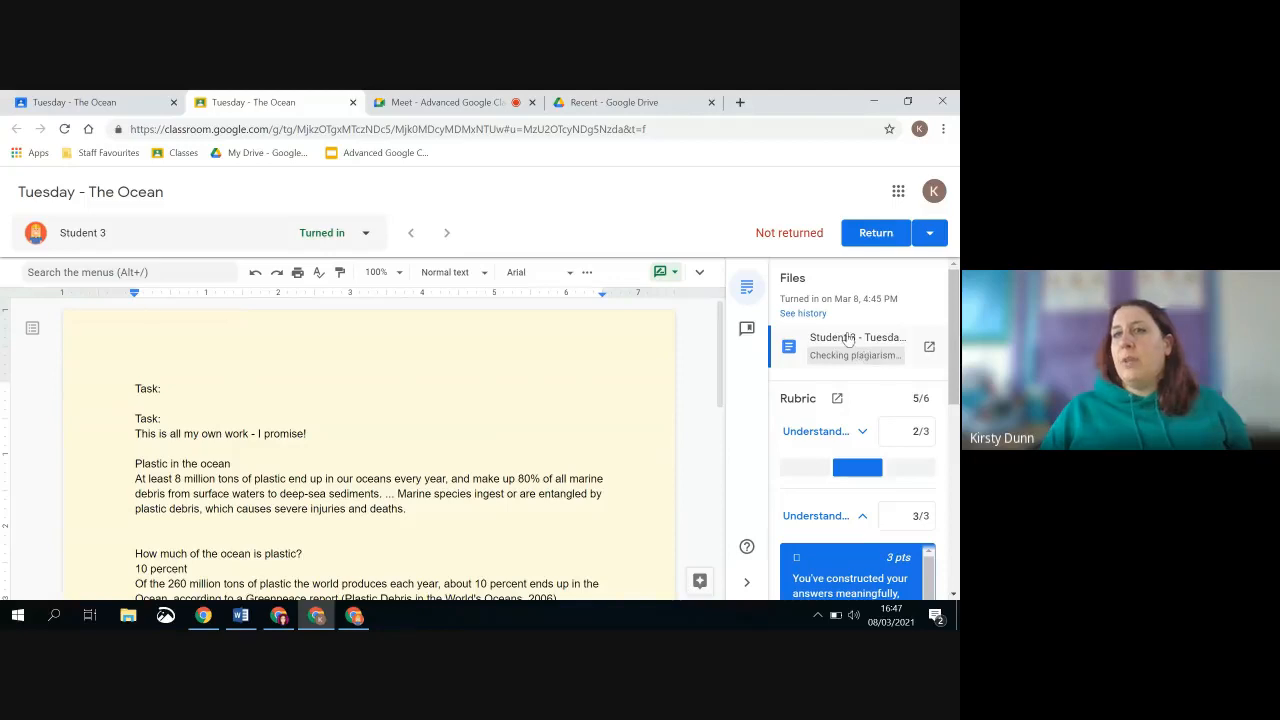
{"action": "scroll", "coordinate": [853, 335], "scroll_direction": "down", "scroll_amount": 2}
{"action": "scroll", "coordinate": [870, 400], "scroll_direction": "down", "scroll_amount": 4}
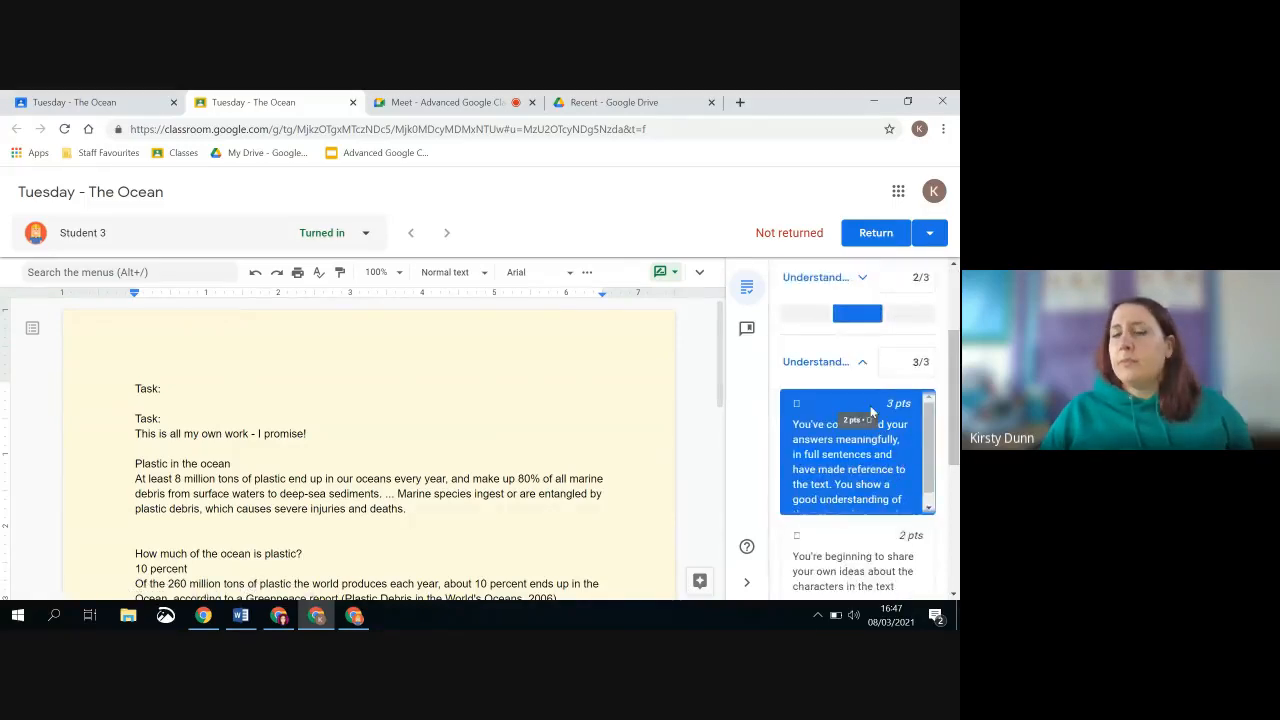
{"action": "scroll", "coordinate": [878, 400], "scroll_direction": "down", "scroll_amount": 2}
{"action": "left_click_drag", "start_coordinate": [953, 480], "coordinate": [955, 258]}
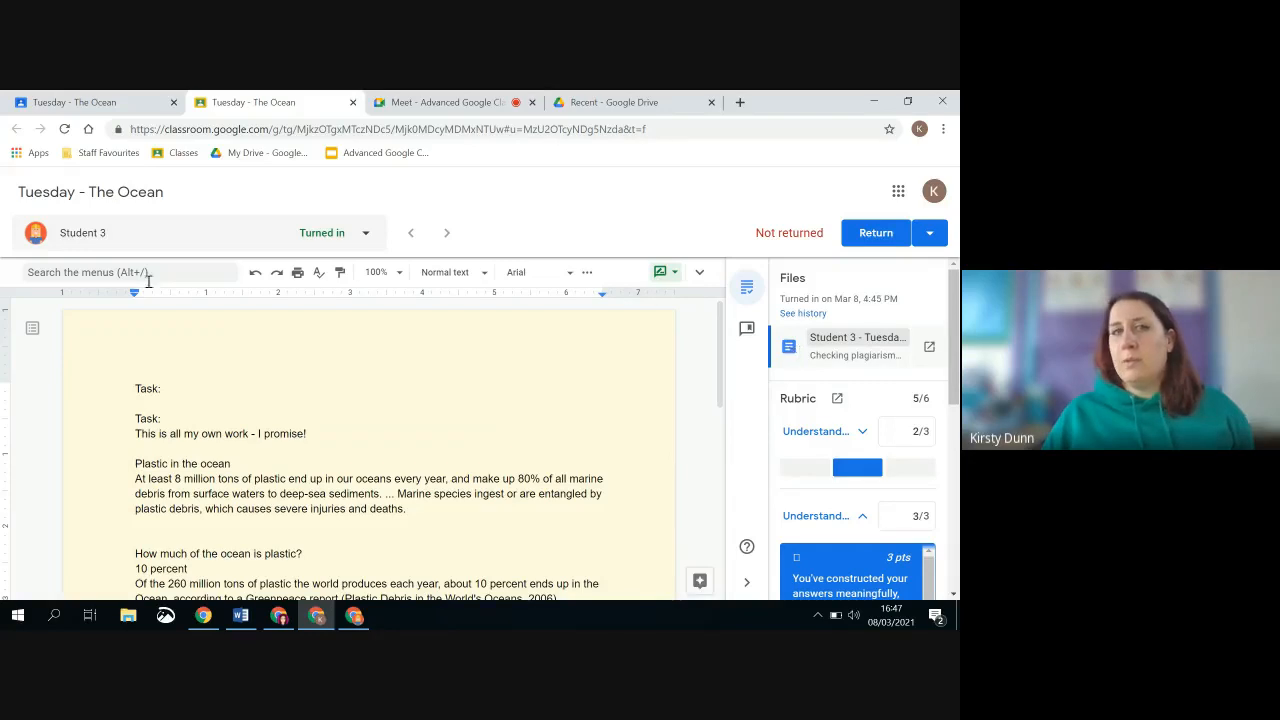
{"action": "left_click", "coordinate": [285, 232]}
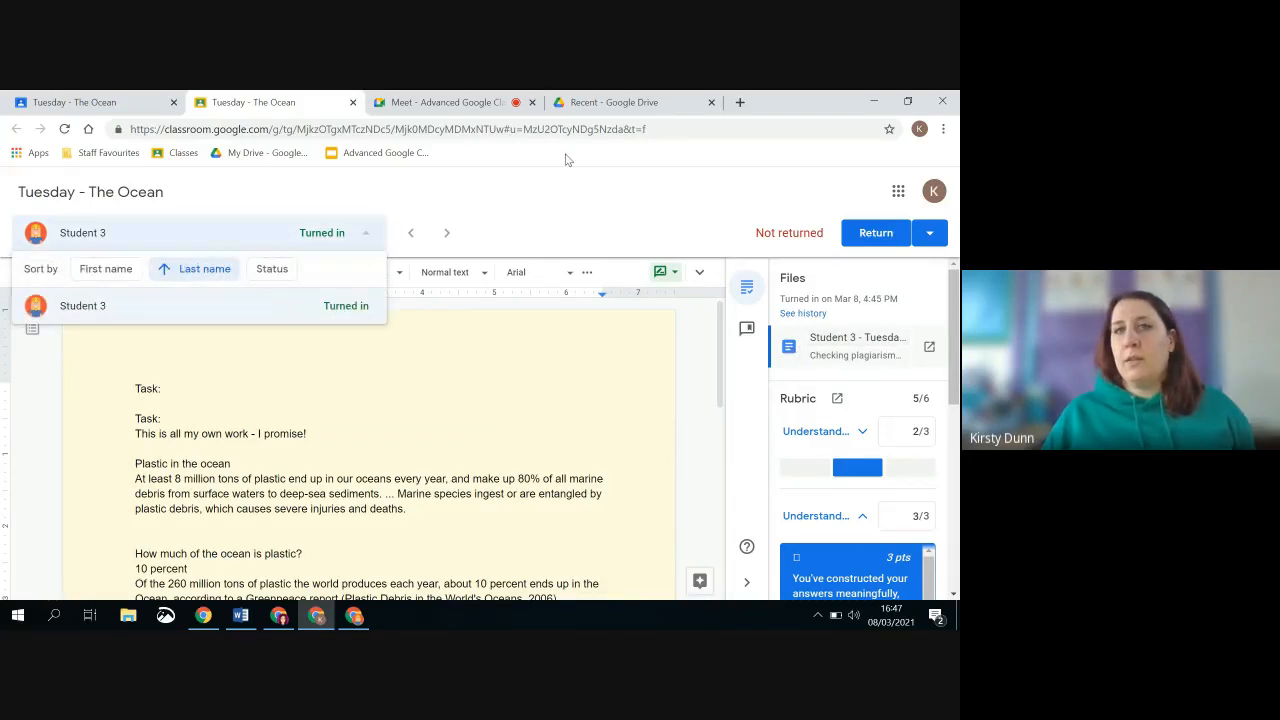
Close and reopen Student 3's submission, and open the originality report from its flagged passage link
{"action": "left_click", "coordinate": [352, 102]}
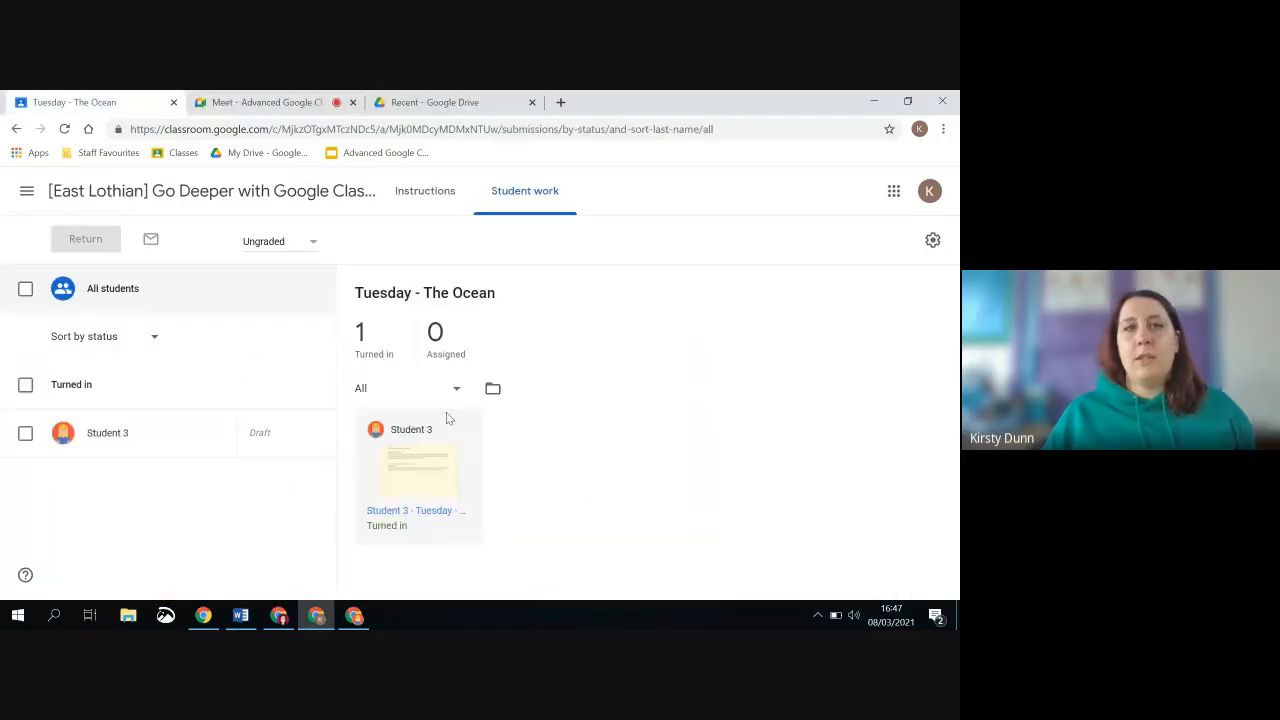
{"action": "left_click", "coordinate": [441, 464]}
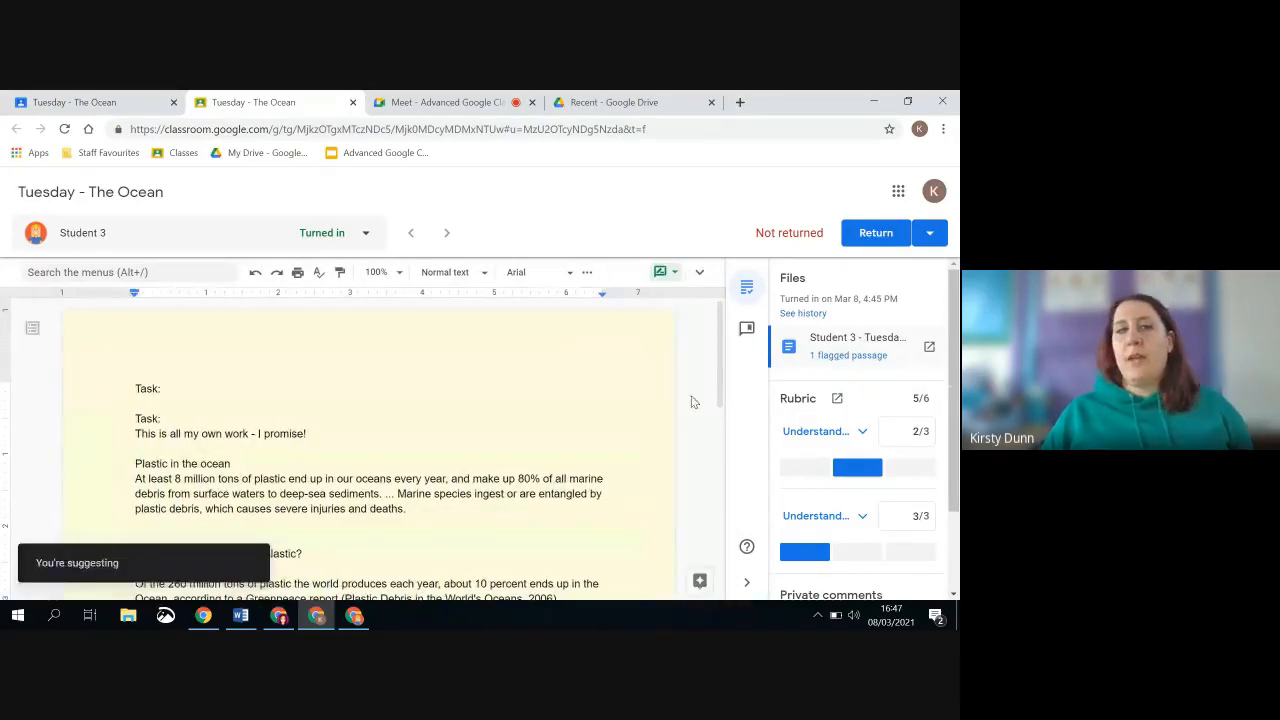
{"action": "left_click", "coordinate": [864, 358]}
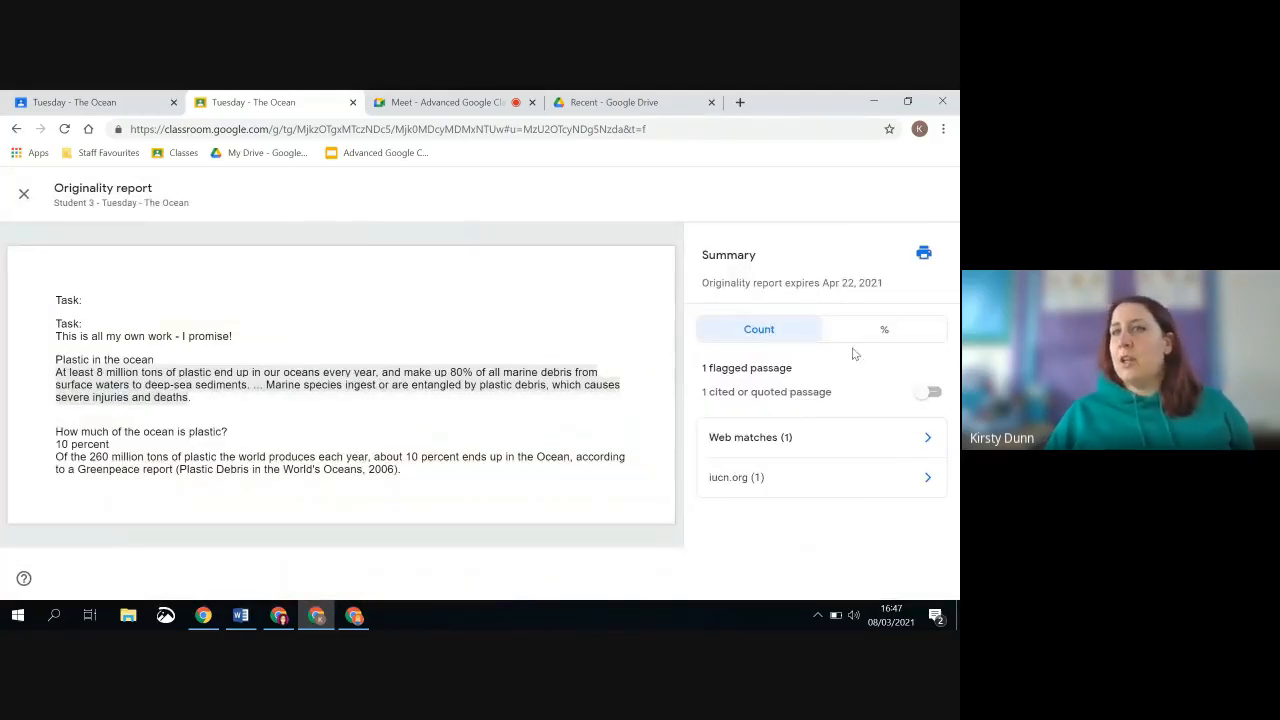
Compare the student's flagged passage with its top web match, and show the originality report summary as percentages
{"action": "left_click", "coordinate": [928, 437]}
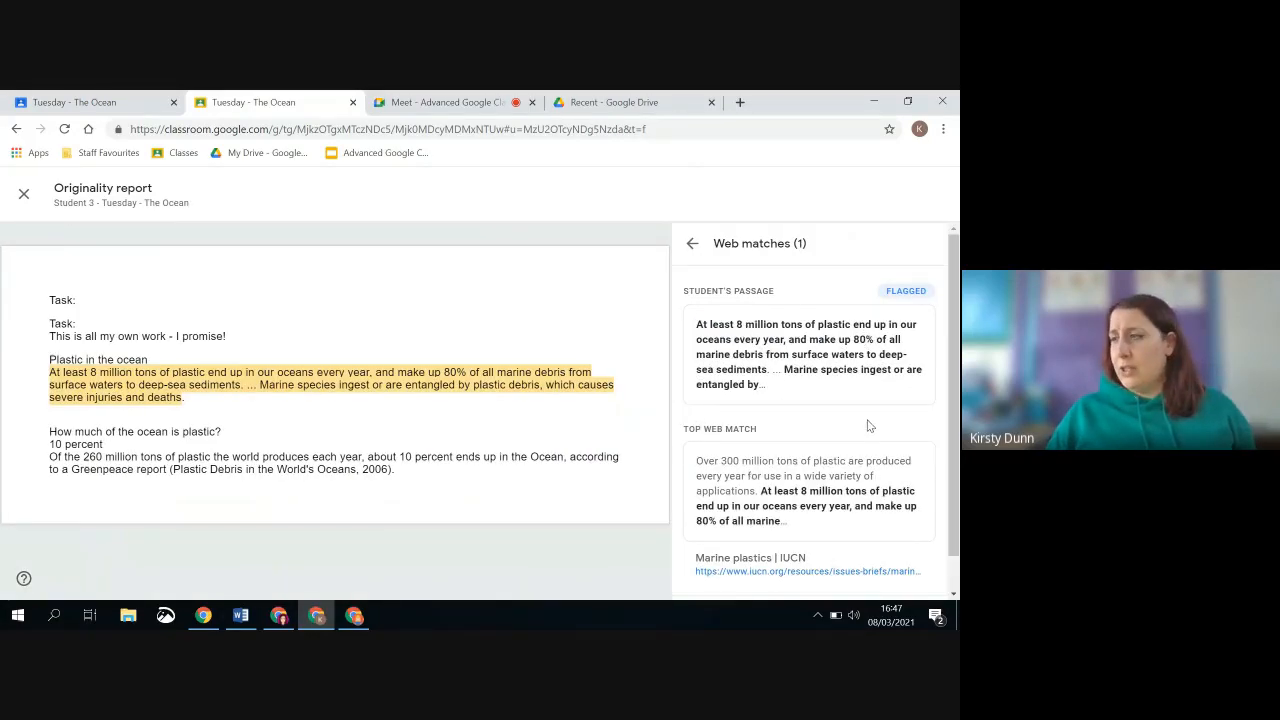
{"action": "left_click", "coordinate": [692, 243]}
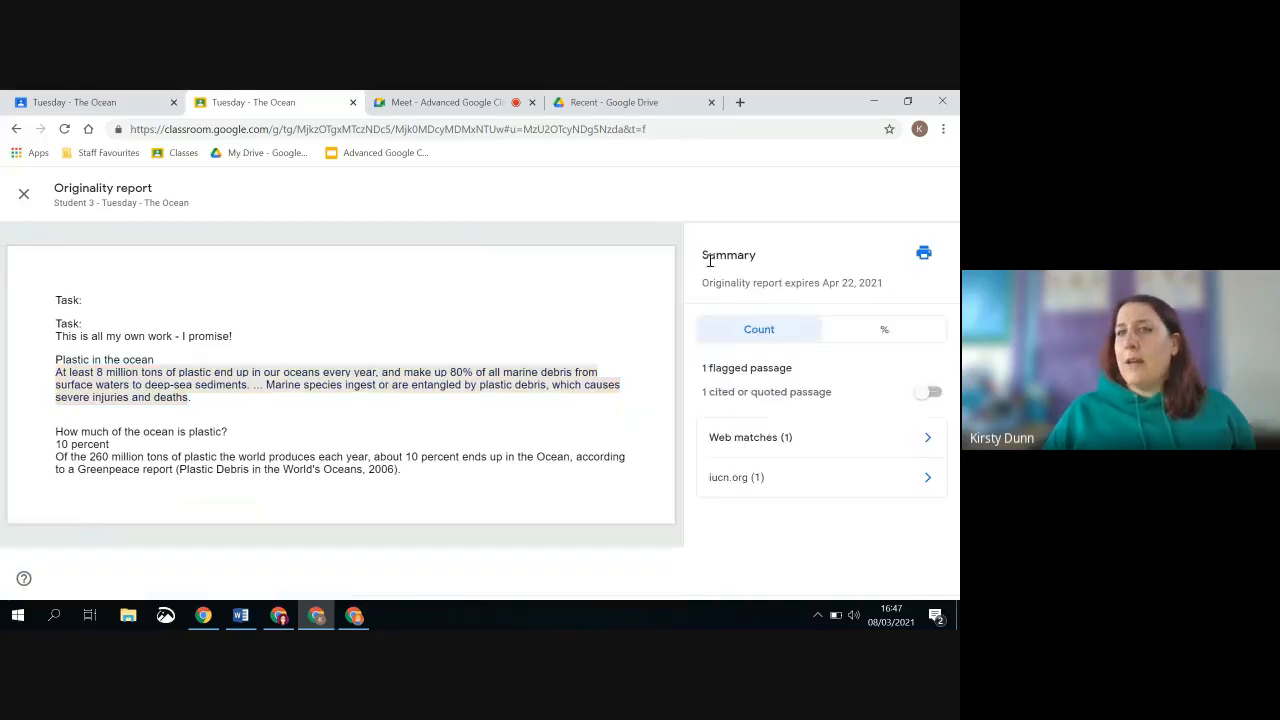
{"action": "left_click", "coordinate": [880, 340]}
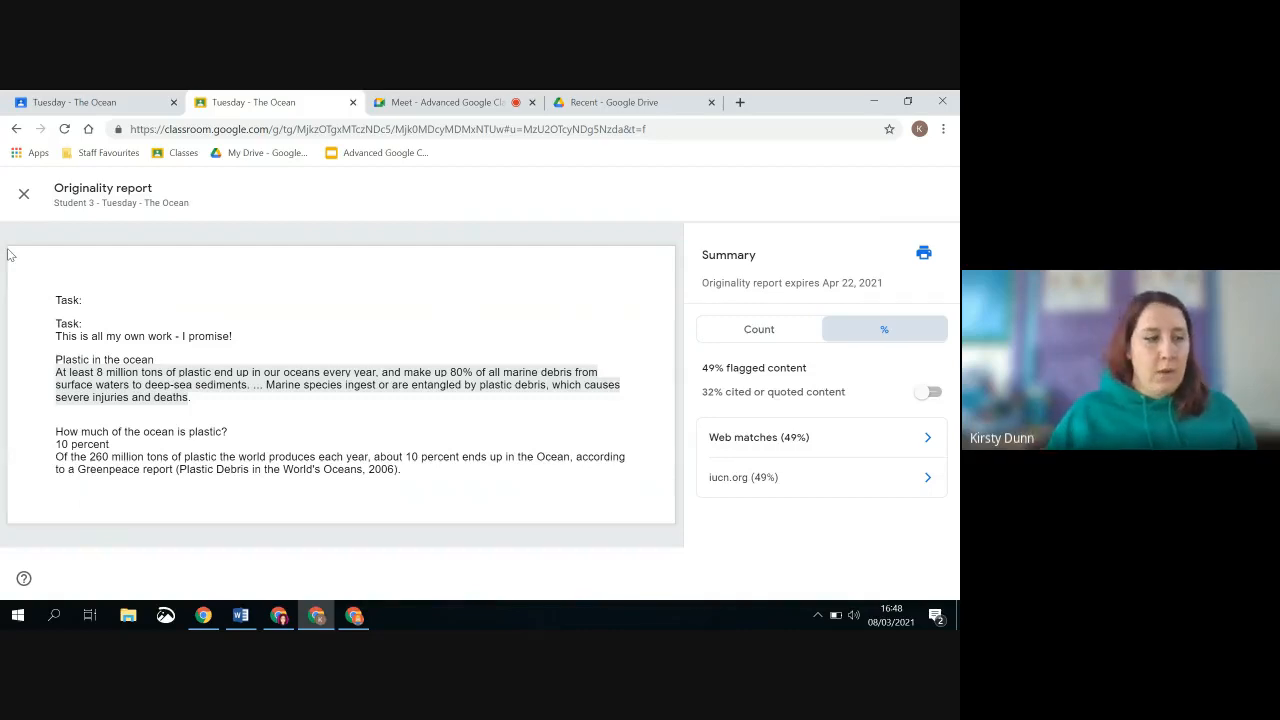
Close the originality report and open the private comment field in Student 3's grading view for writing
{"action": "left_click", "coordinate": [24, 194]}
{"action": "scroll", "coordinate": [645, 445], "scroll_direction": "down", "scroll_amount": 3}
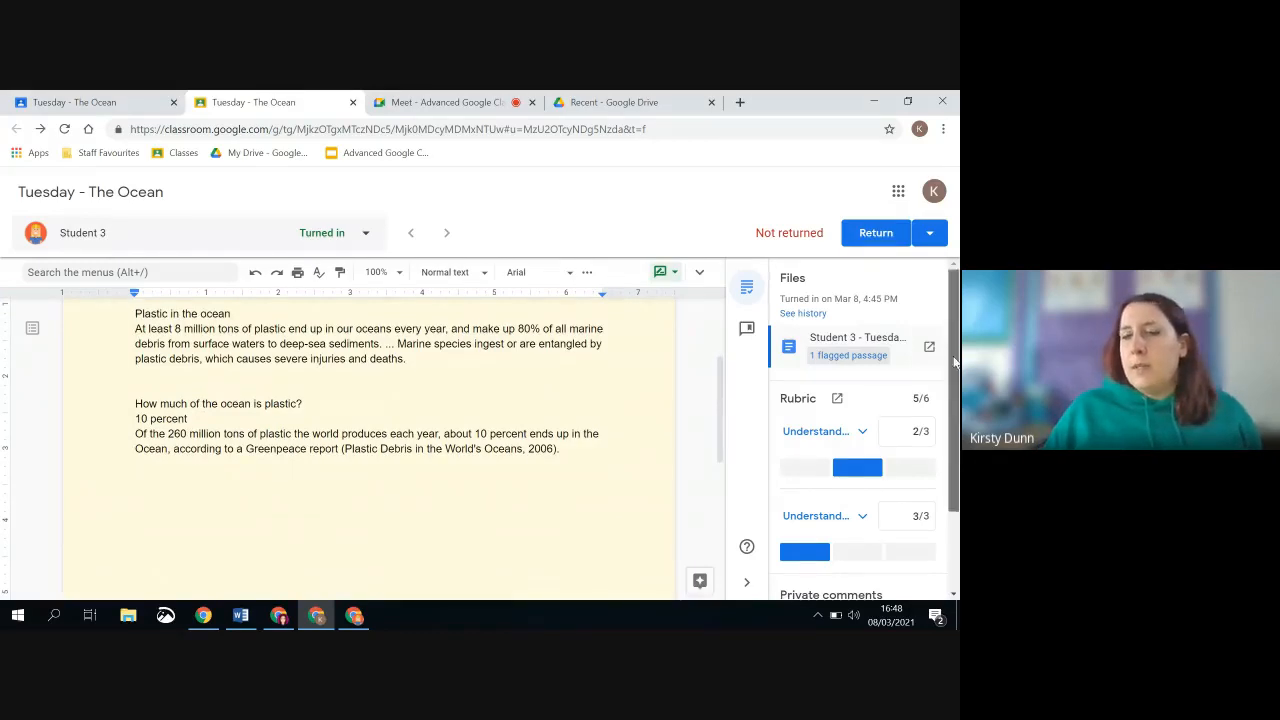
{"action": "scroll", "coordinate": [944, 370], "scroll_direction": "down", "scroll_amount": 3}
{"action": "left_click", "coordinate": [893, 519]}
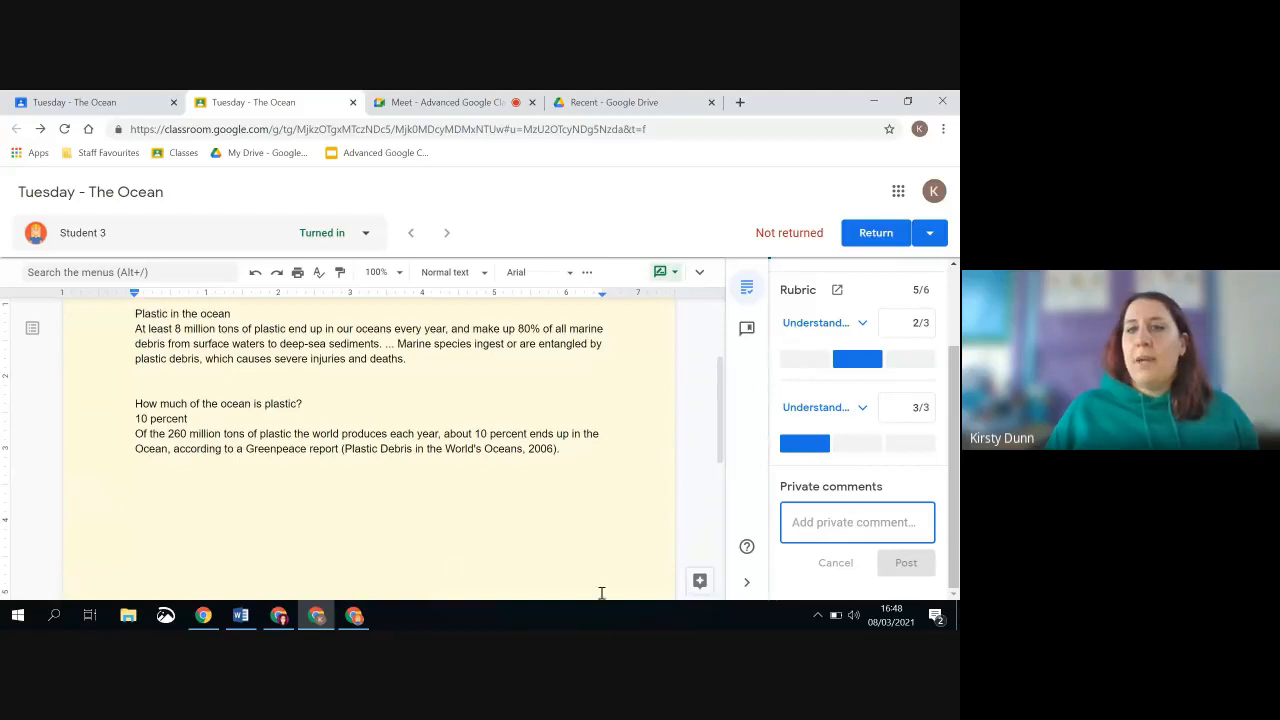
Switch to the student account's Chrome window, close the document tab, and review the assignment's private comments and rubric
{"action": "left_click", "coordinate": [352, 615]}
{"action": "left_click", "coordinate": [676, 419]}
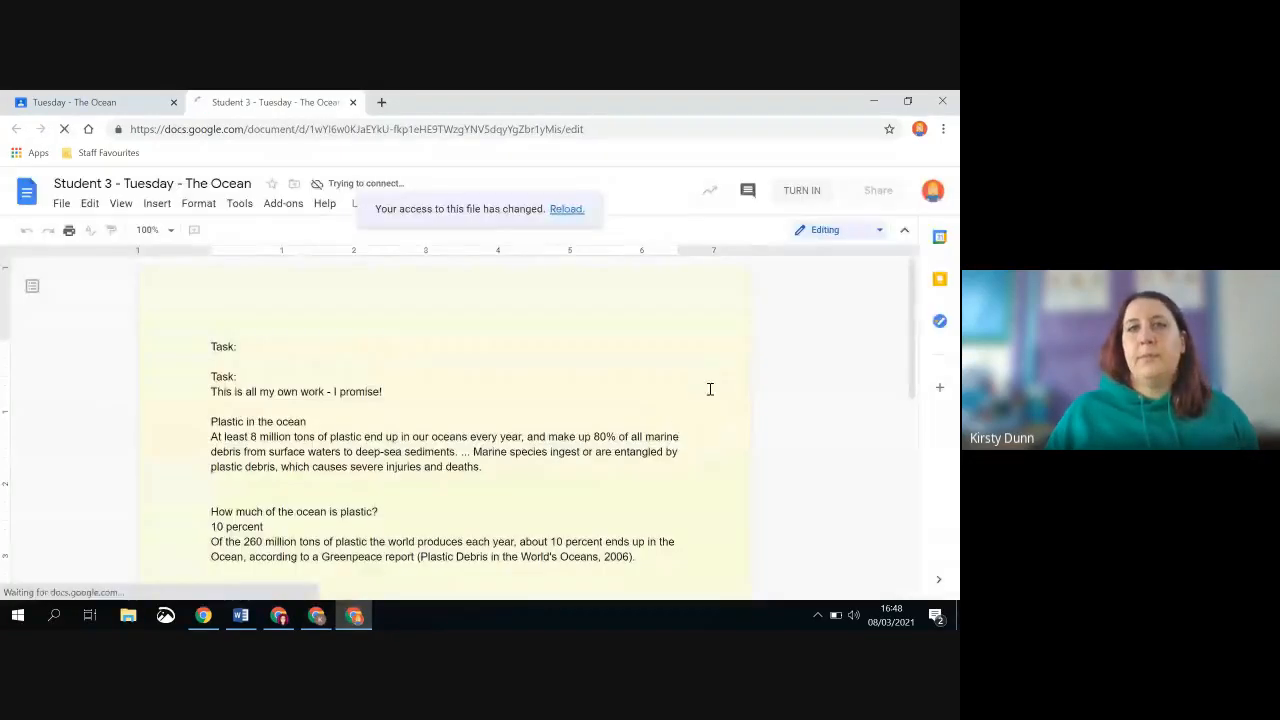
{"action": "left_click", "coordinate": [353, 102]}
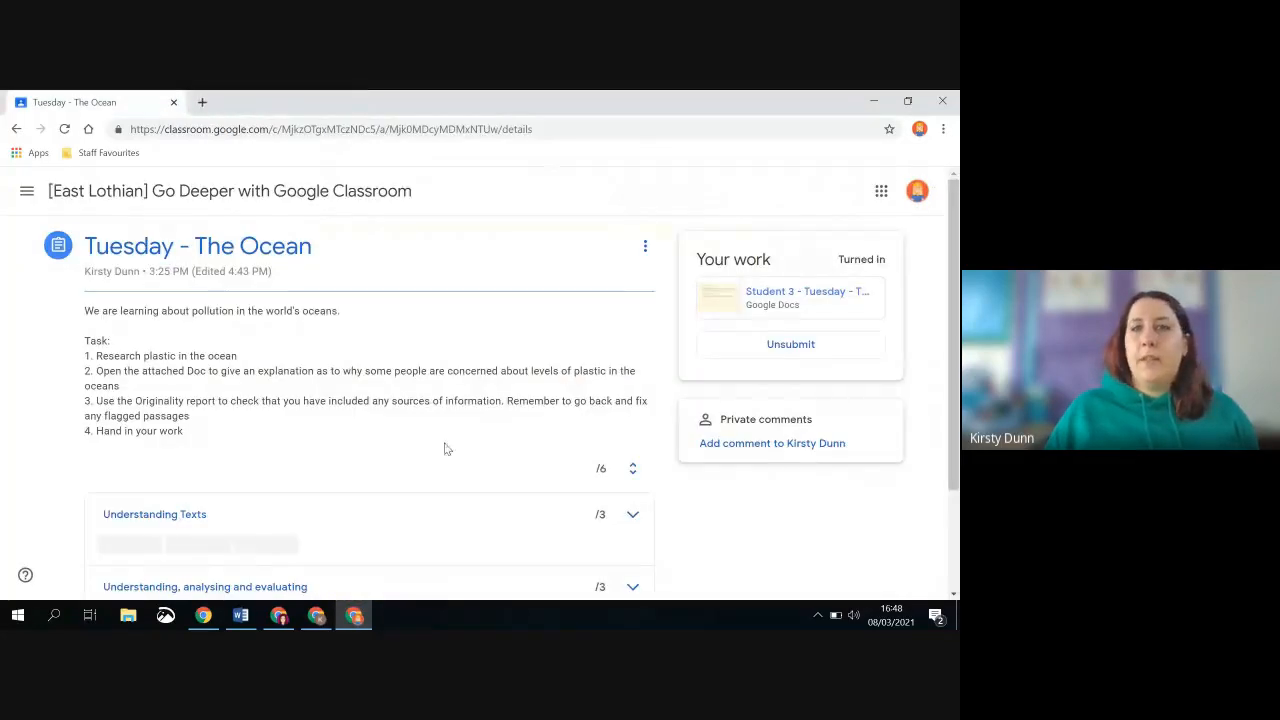
{"action": "scroll", "coordinate": [447, 449], "scroll_direction": "down", "scroll_amount": 1}
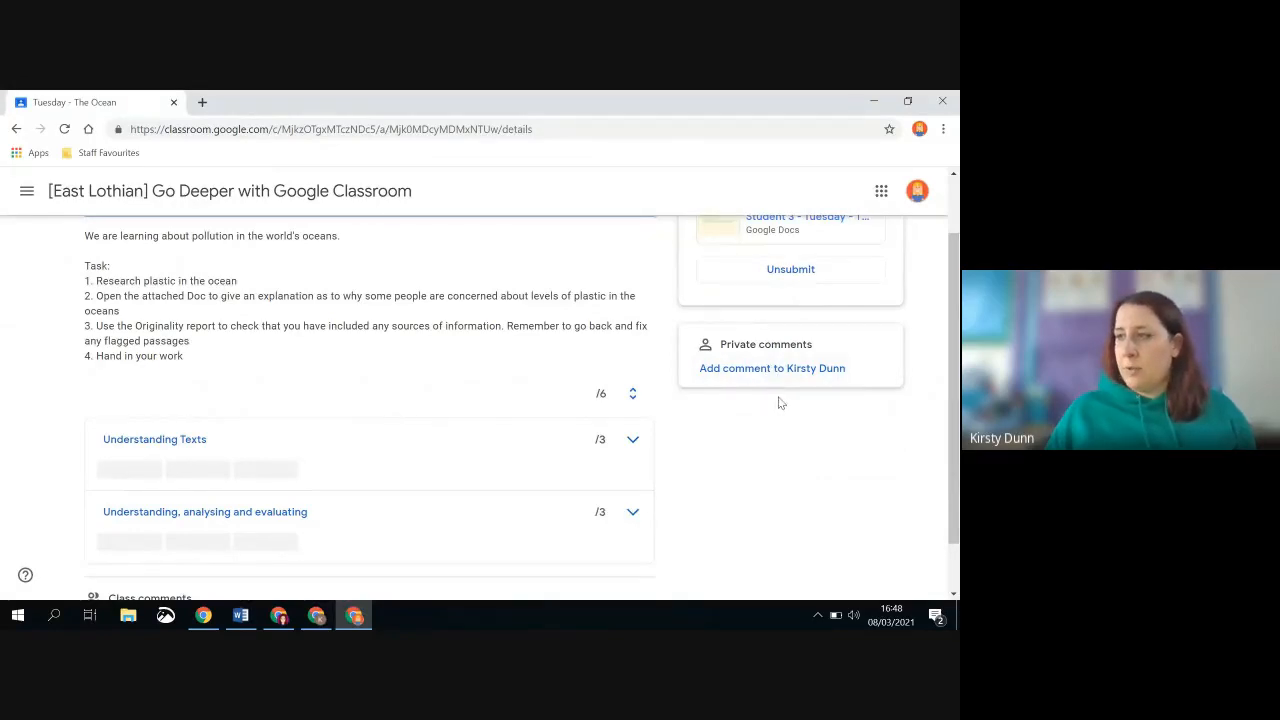
{"action": "scroll", "coordinate": [775, 368], "scroll_direction": "up", "scroll_amount": 1}
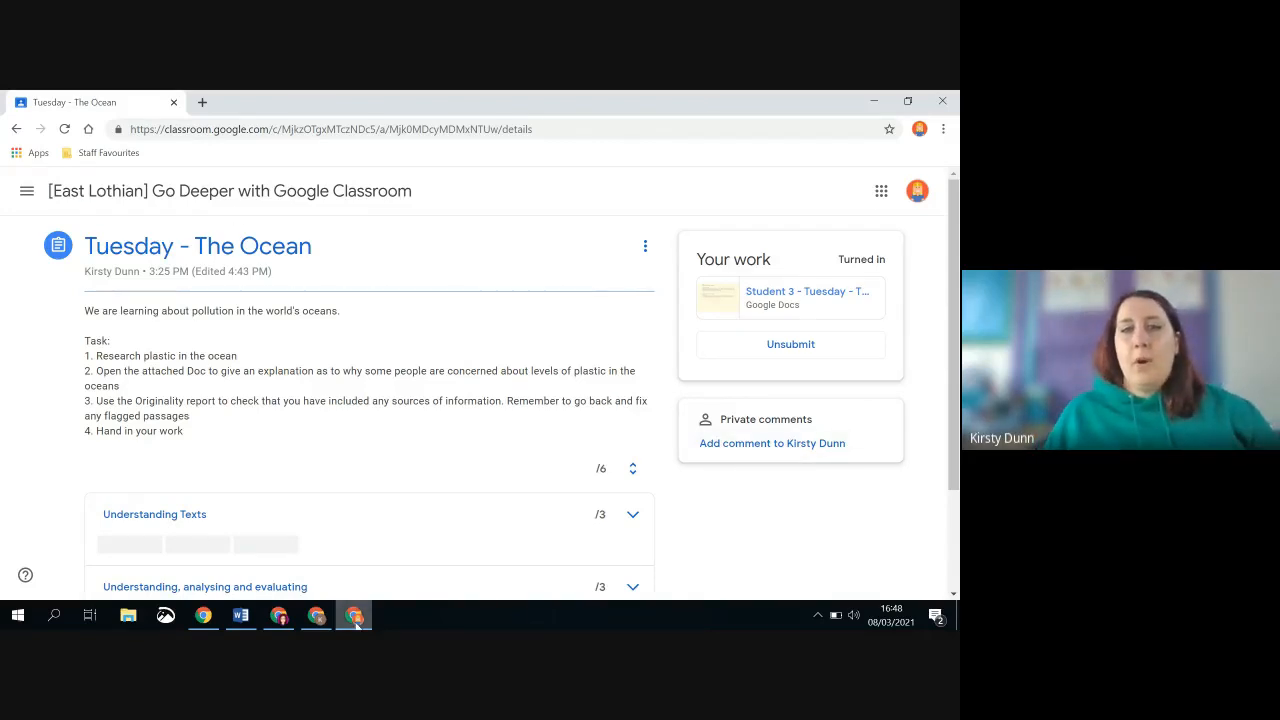
Switch back to the teacher account's Chrome window with Student 3's submission
{"action": "left_click", "coordinate": [320, 620]}
{"action": "left_click", "coordinate": [316, 618]}
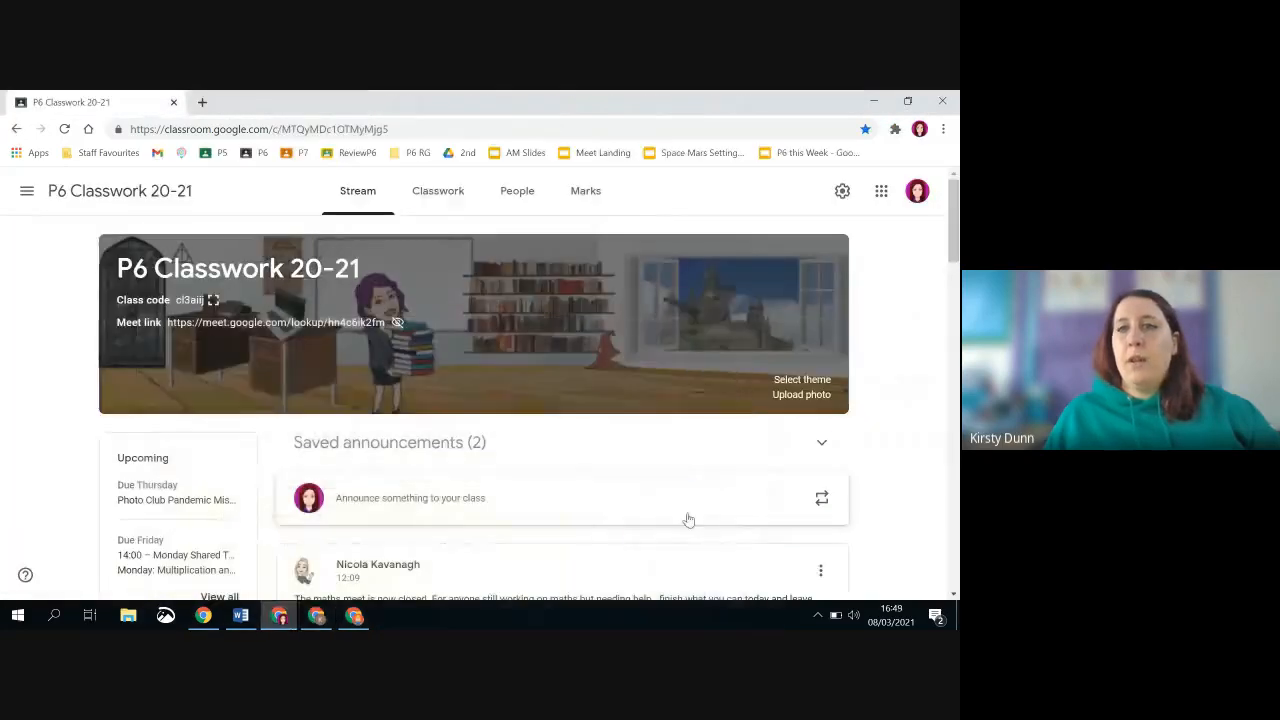
{"action": "left_click", "coordinate": [316, 618]}
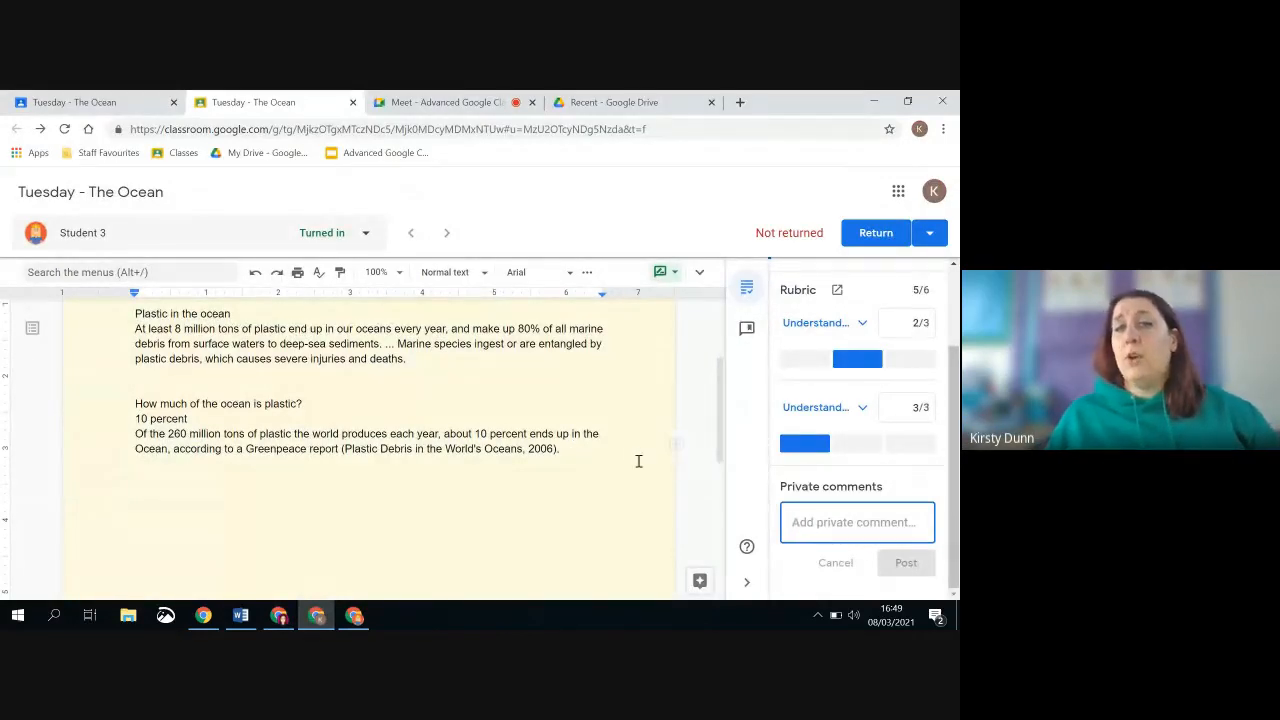
Open a new comment on the words "10 percent" in Student 3's document and dismiss it without posting
{"action": "scroll", "coordinate": [651, 410], "scroll_direction": "up", "scroll_amount": 2}
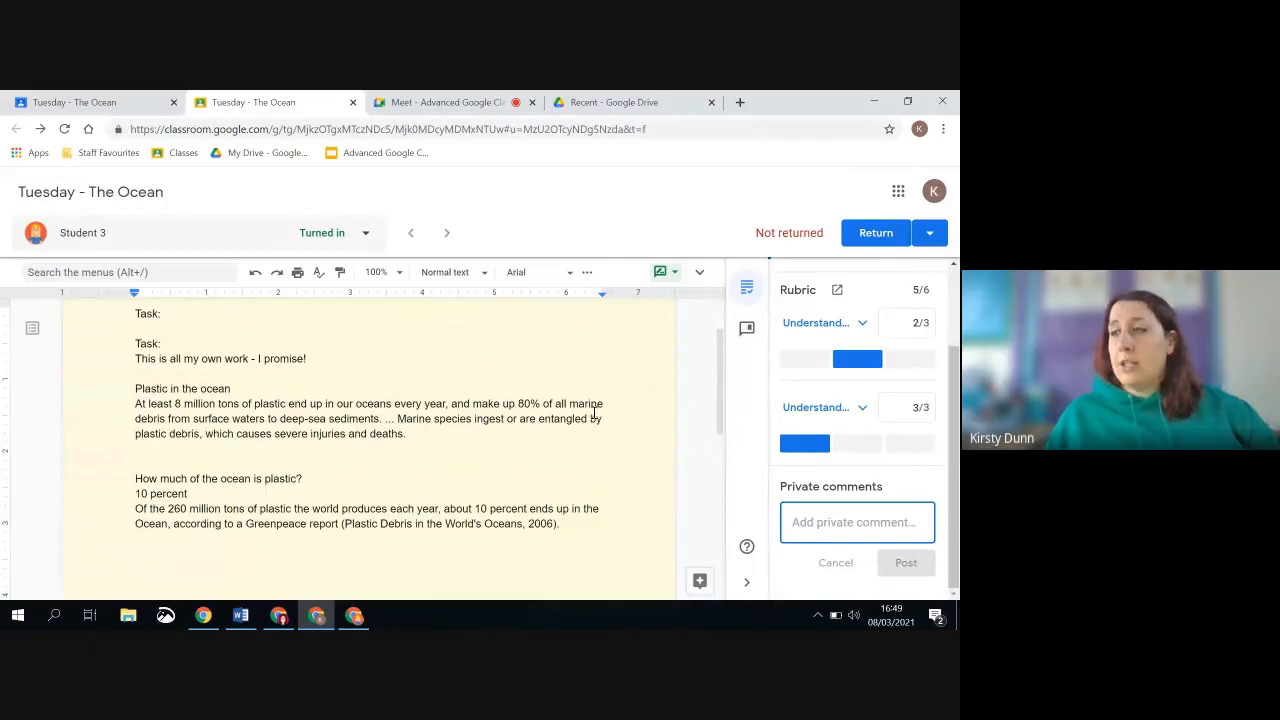
{"action": "left_click", "coordinate": [677, 505]}
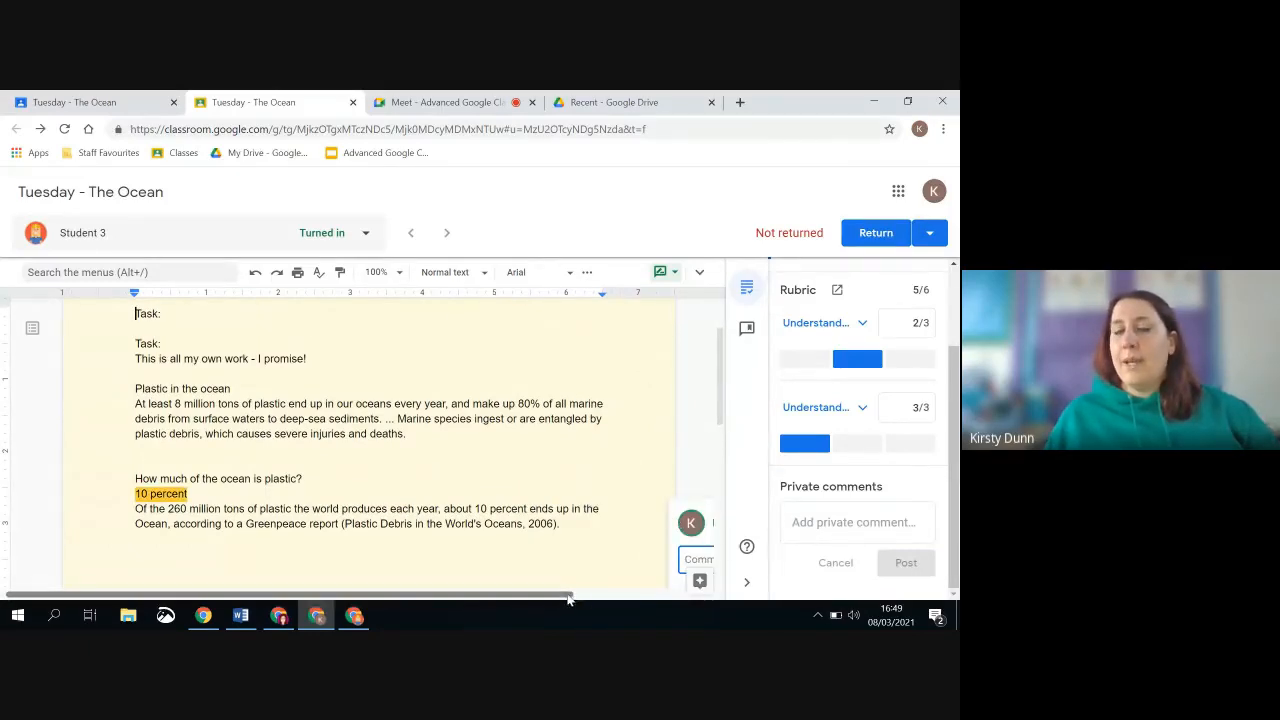
{"action": "left_click_drag", "start_coordinate": [569, 596], "coordinate": [710, 588]}
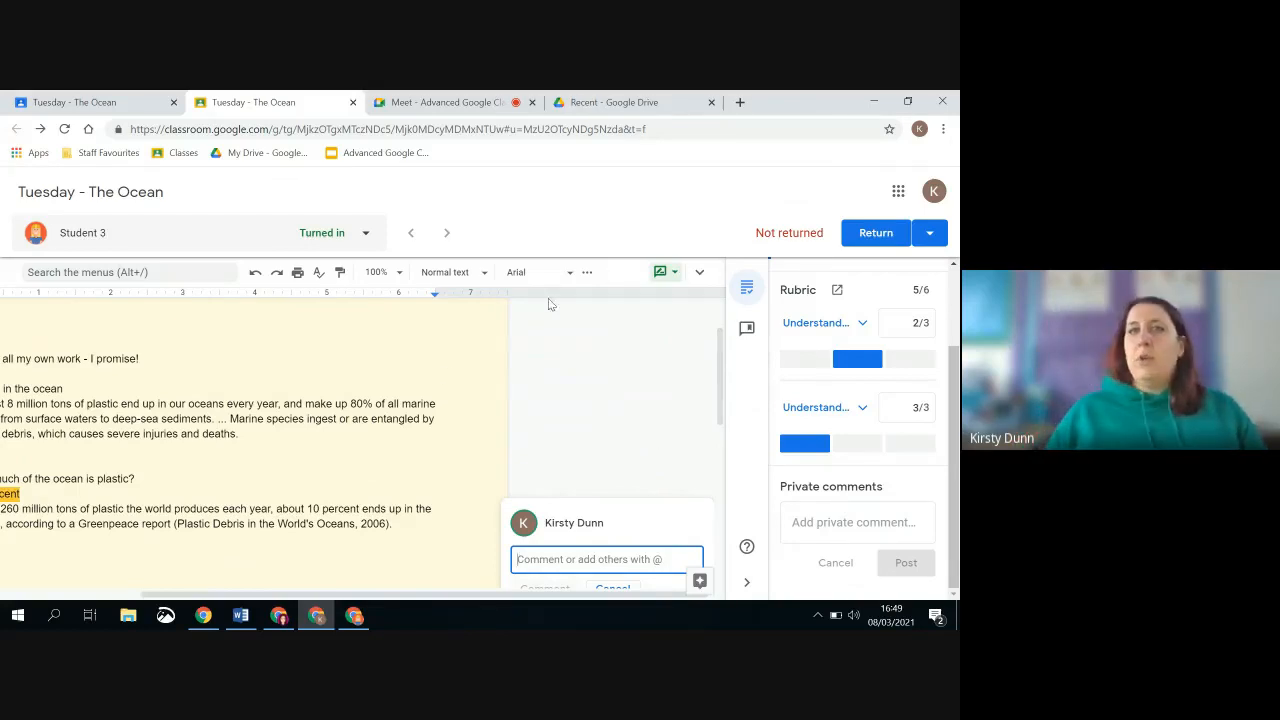
{"action": "left_click", "coordinate": [417, 395]}
Check the document's editing mode options, keep Suggesting, and suggest deleting "I promise!" from Student 3's text
{"action": "left_click", "coordinate": [670, 272]}
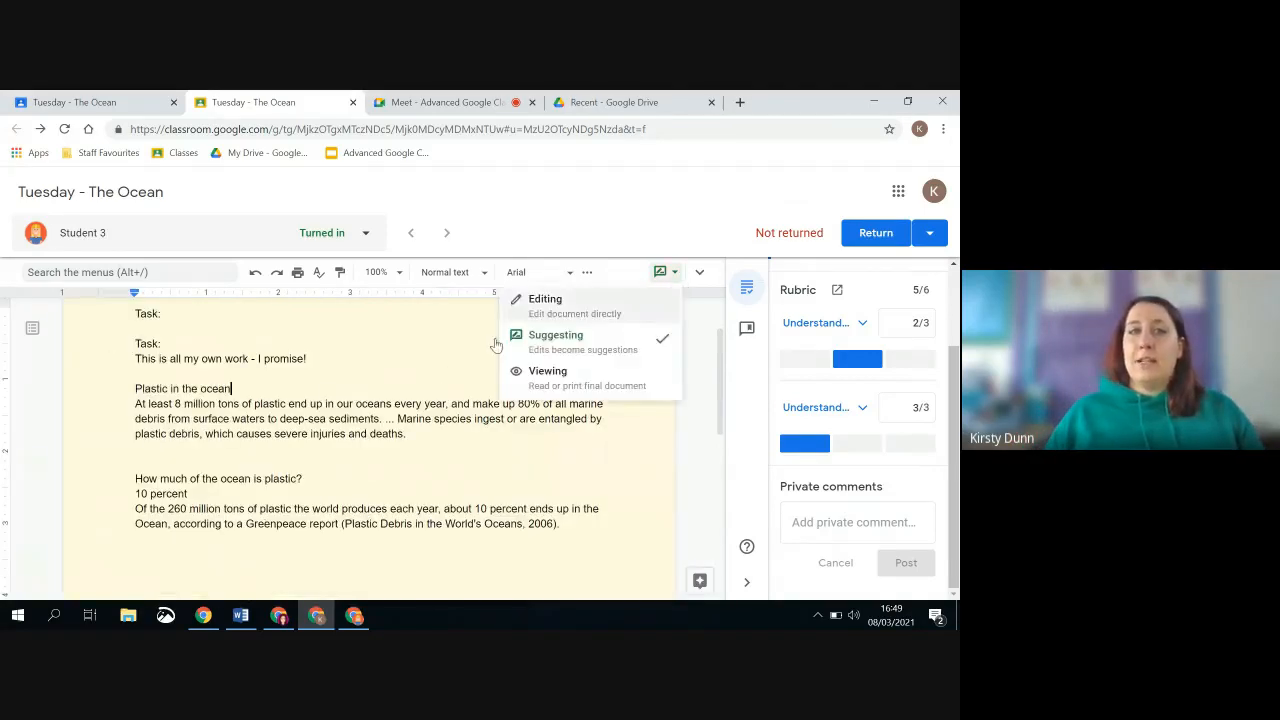
{"action": "left_click", "coordinate": [314, 357]}
{"action": "left_click_drag", "start_coordinate": [310, 358], "coordinate": [256, 363]}
{"action": "key", "text": "BackSpace"}
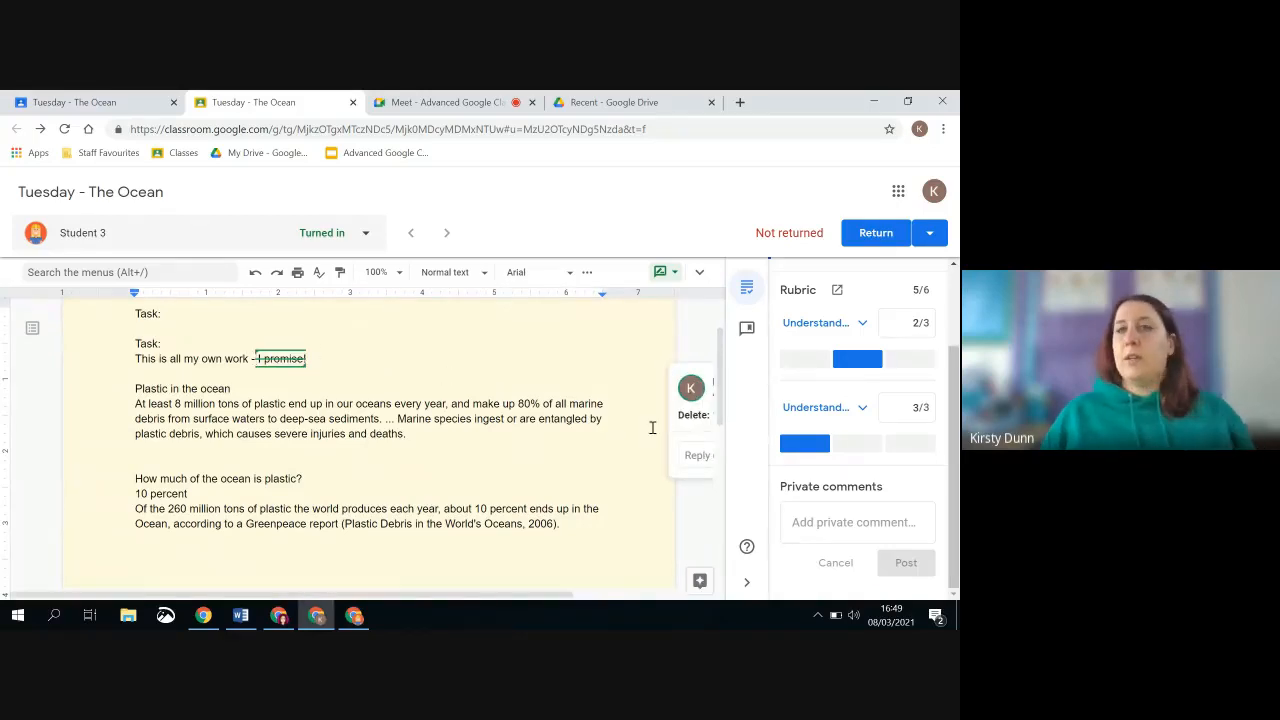
{"action": "left_click_drag", "start_coordinate": [396, 595], "coordinate": [494, 600]}
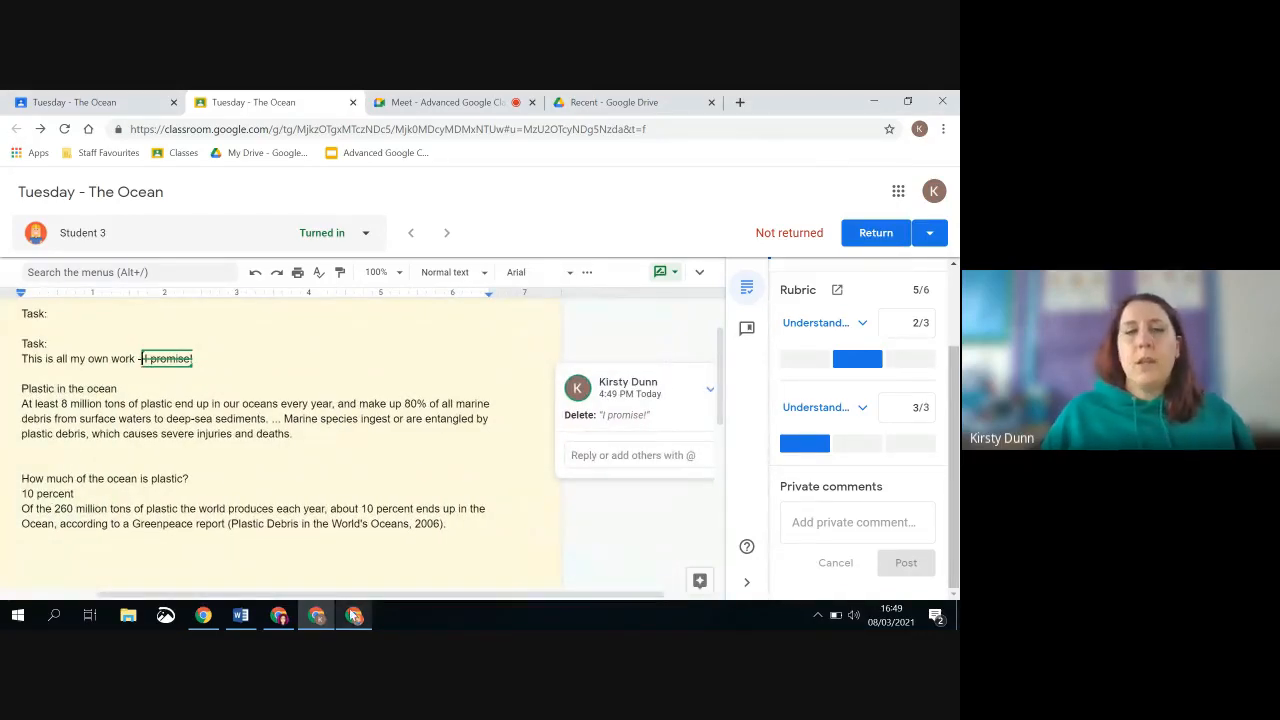
Review the submitted file, the flagged passage link and the rubric scores in Student 3's grading view
{"action": "mouse_move", "coordinate": [358, 617]}
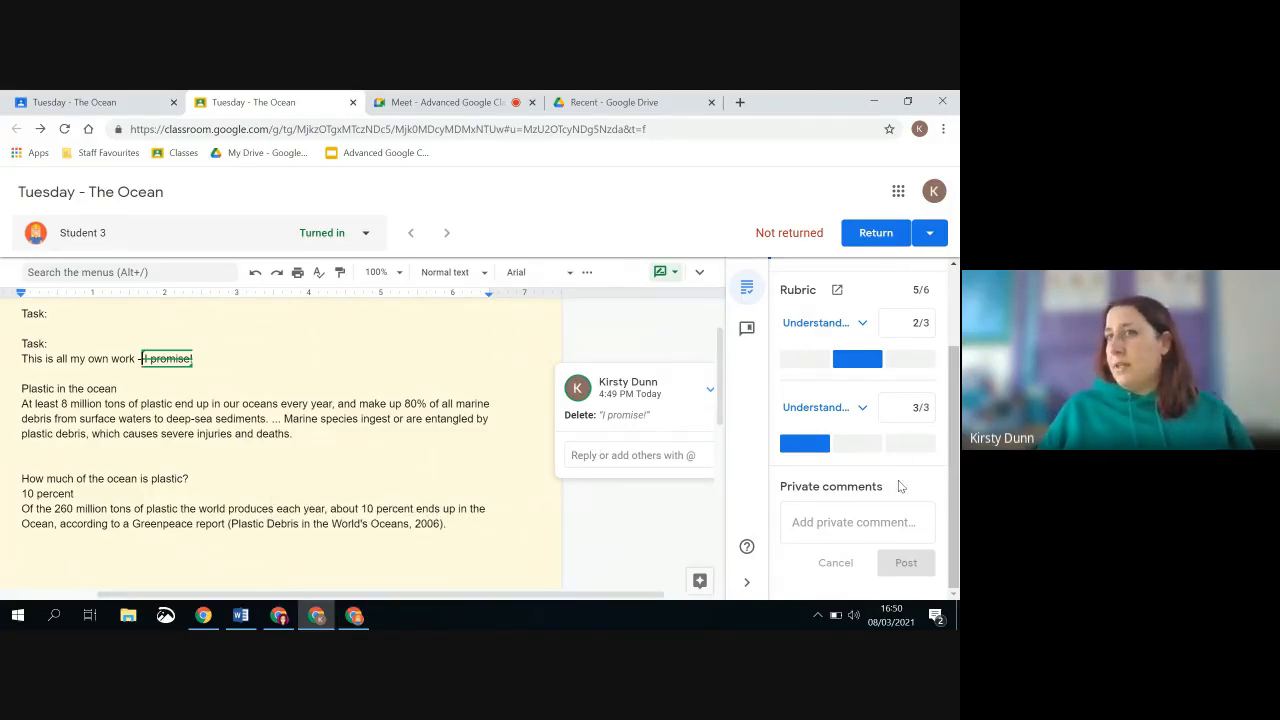
{"action": "scroll", "coordinate": [885, 435], "scroll_direction": "up", "scroll_amount": 2}
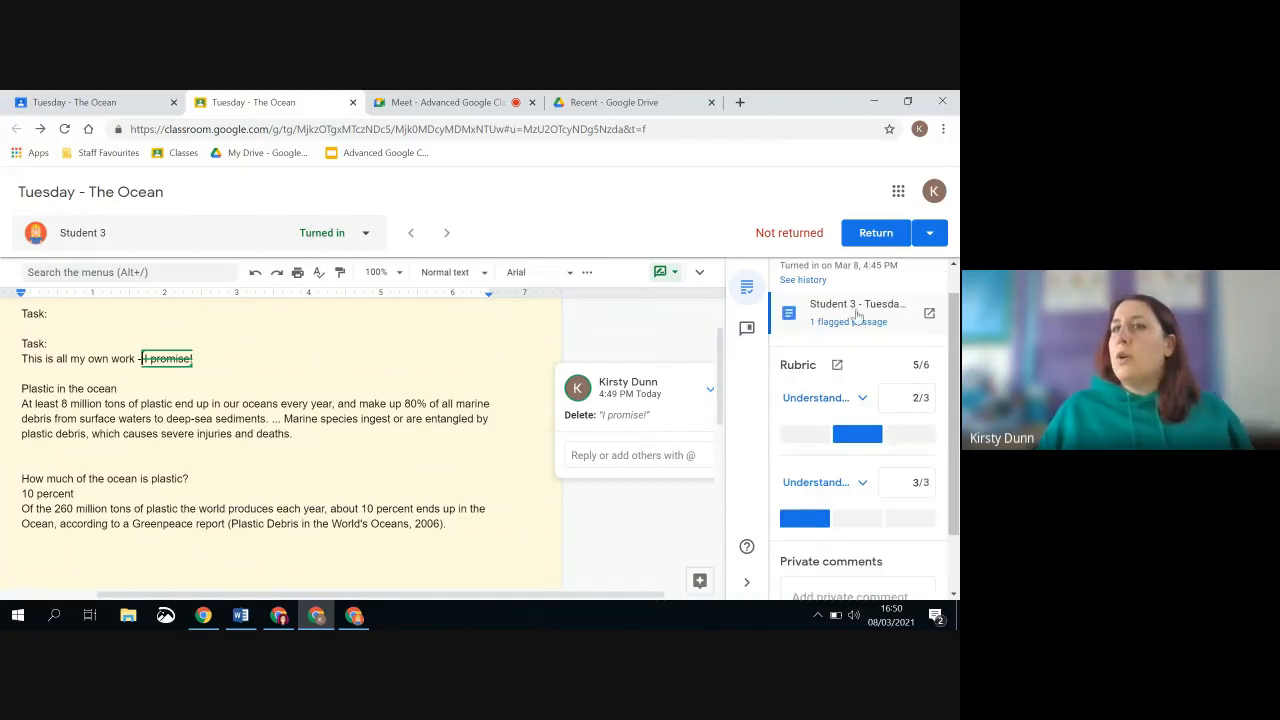
{"action": "scroll", "coordinate": [845, 322], "scroll_direction": "up", "scroll_amount": 1}
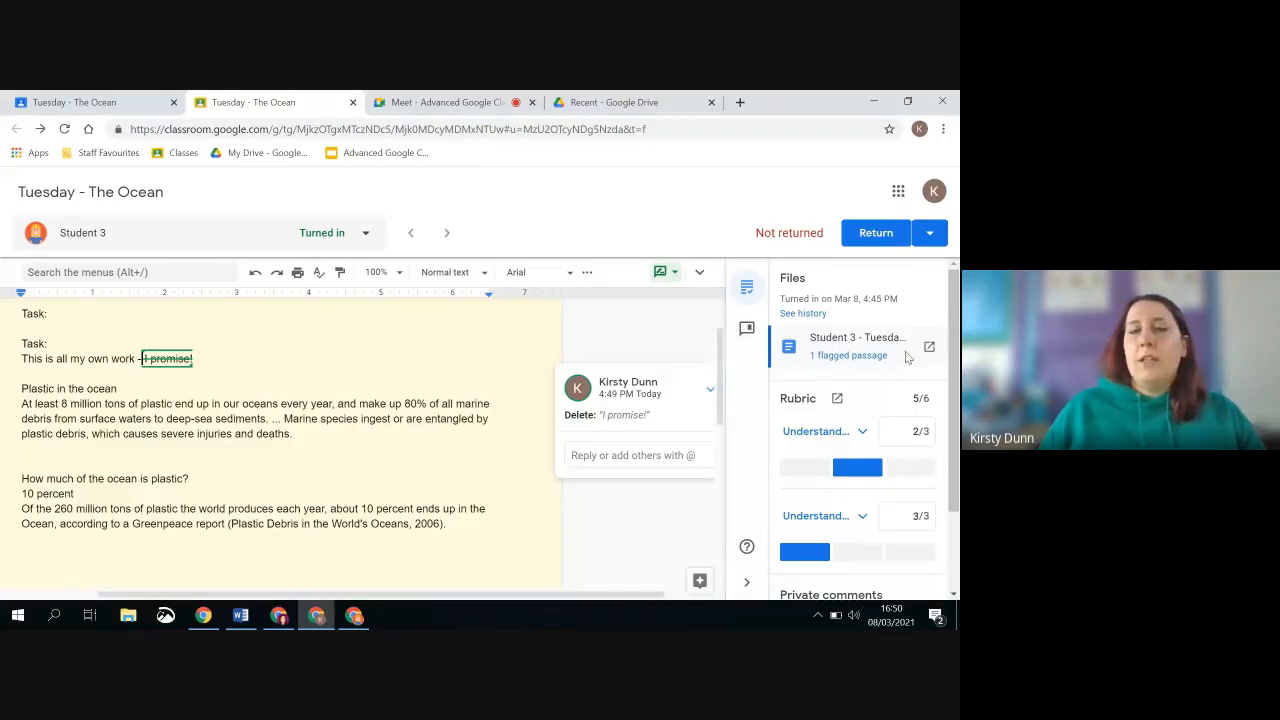
{"action": "left_click", "coordinate": [343, 622]}
{"action": "left_click", "coordinate": [316, 620]}
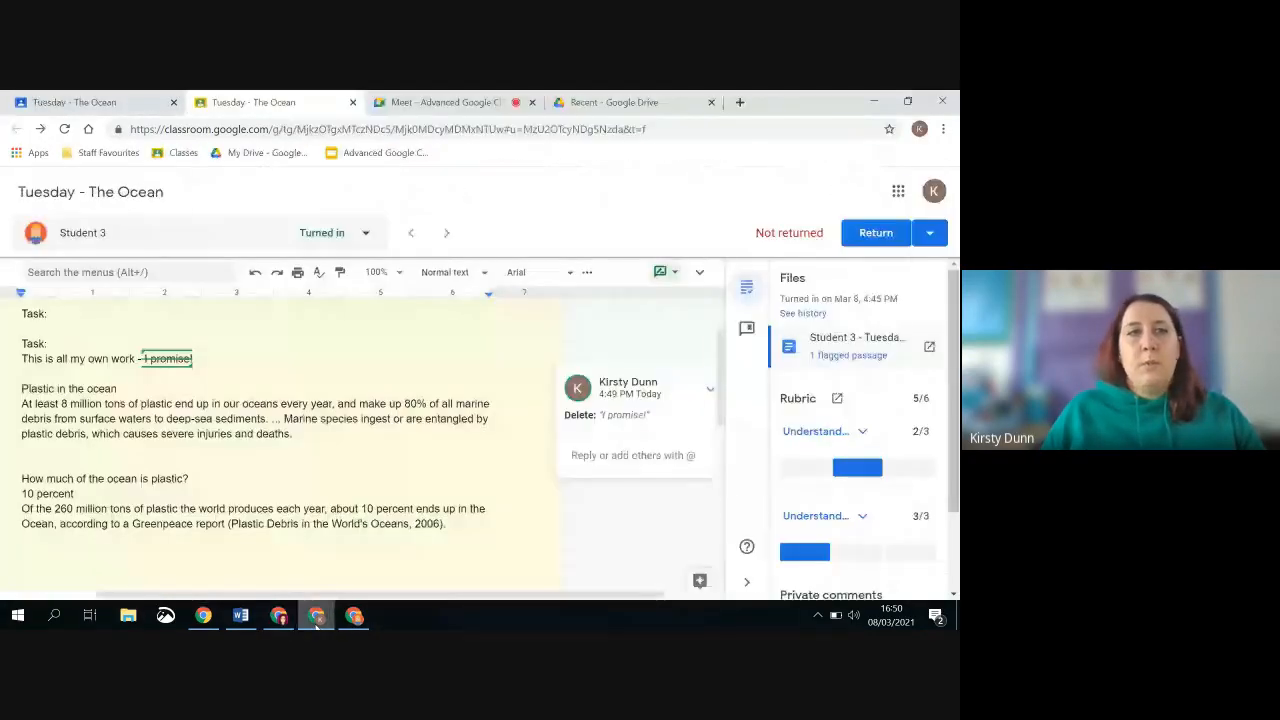
Leave the assignment's student work page for the class list and open the Classroom settings with the email notification option
{"action": "left_click", "coordinate": [60, 102]}
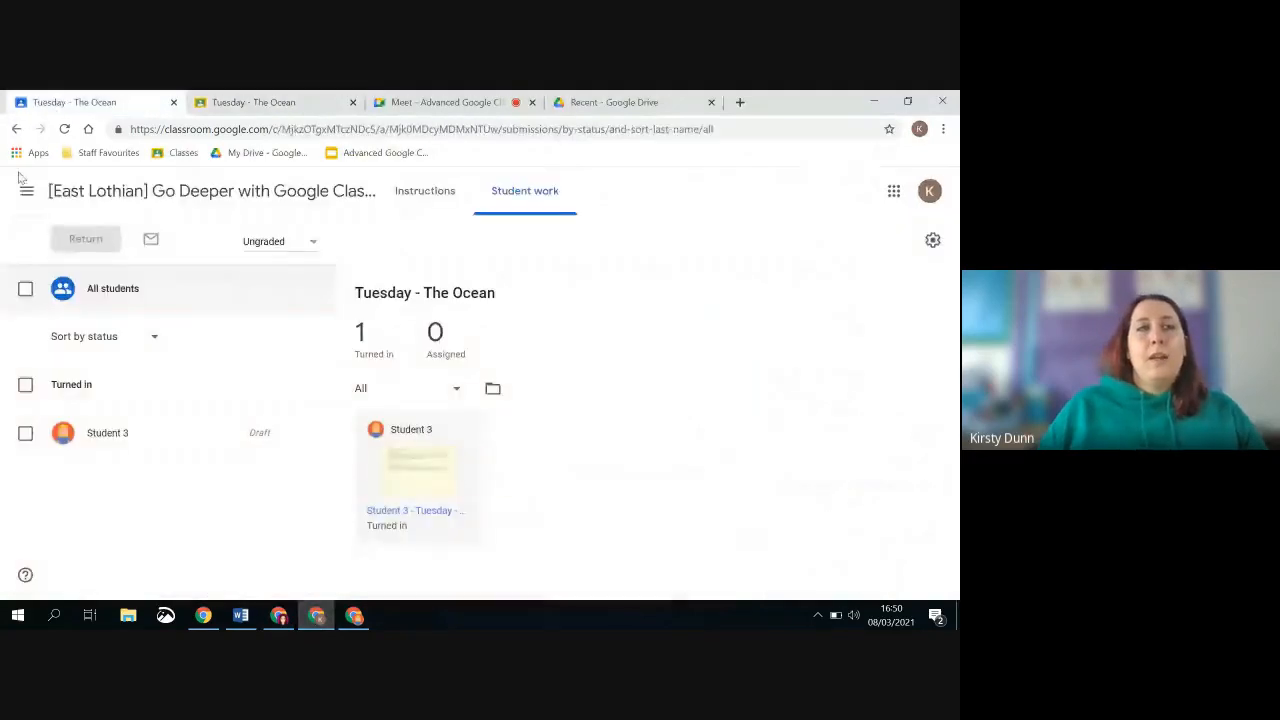
{"action": "left_click", "coordinate": [27, 190]}
{"action": "left_click", "coordinate": [89, 205]}
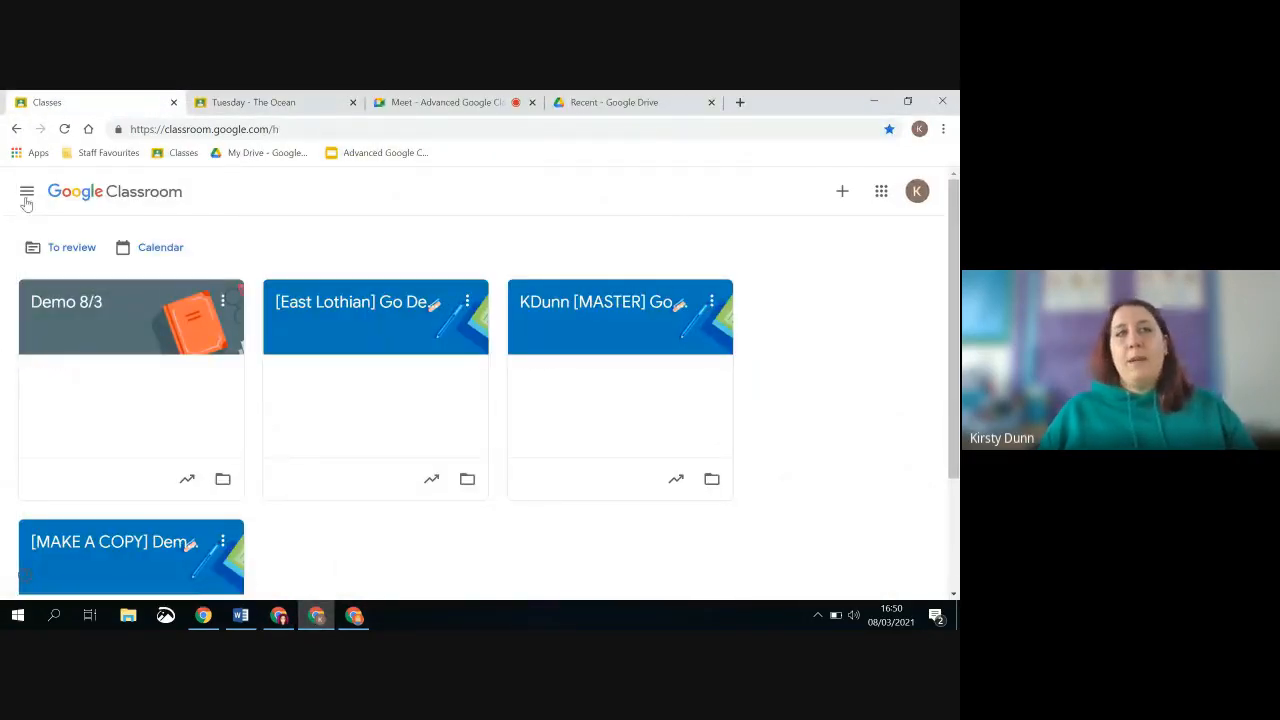
{"action": "left_click", "coordinate": [27, 195]}
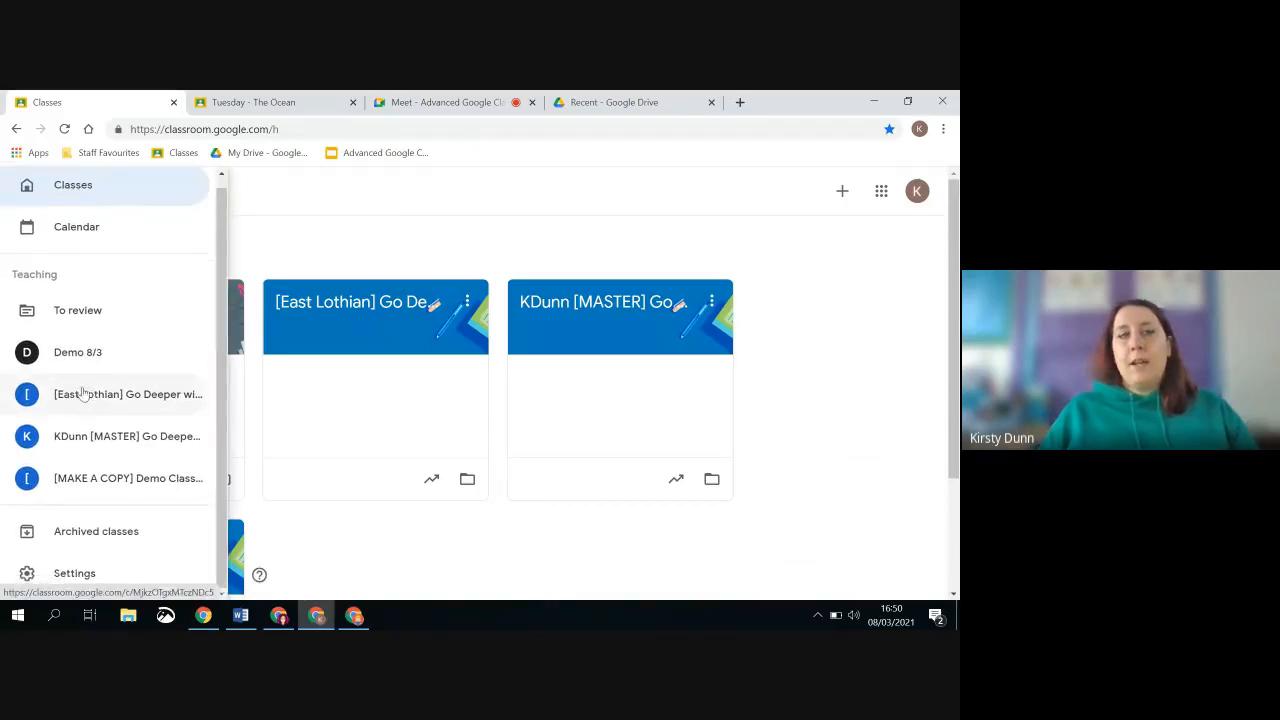
{"action": "scroll", "coordinate": [83, 560], "scroll_direction": "down", "scroll_amount": 2}
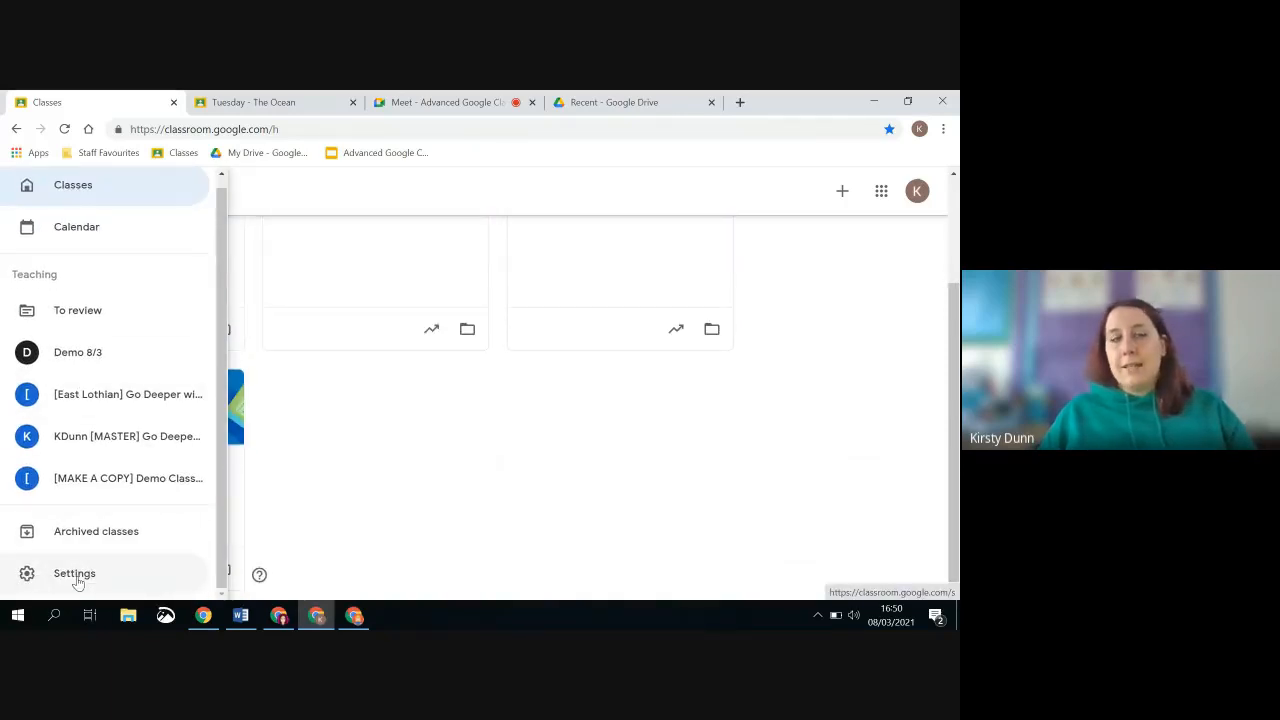
{"action": "left_click", "coordinate": [75, 576]}
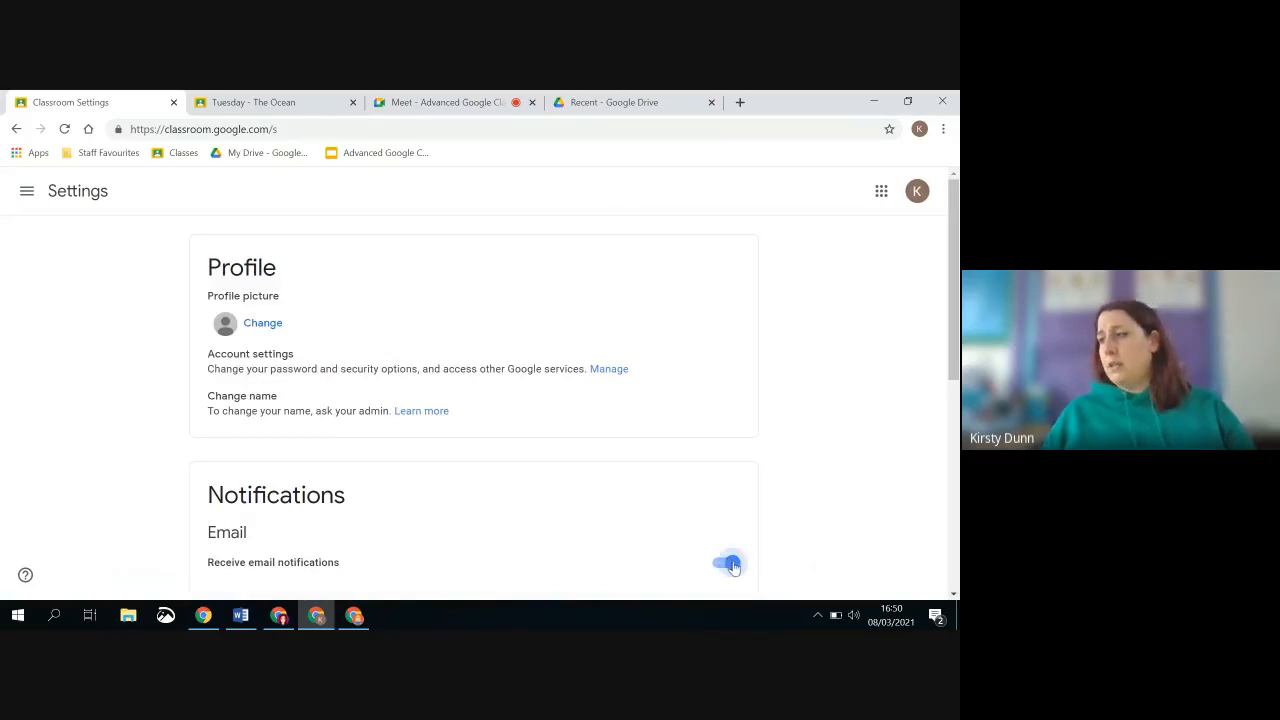
{"action": "left_click", "coordinate": [27, 192]}
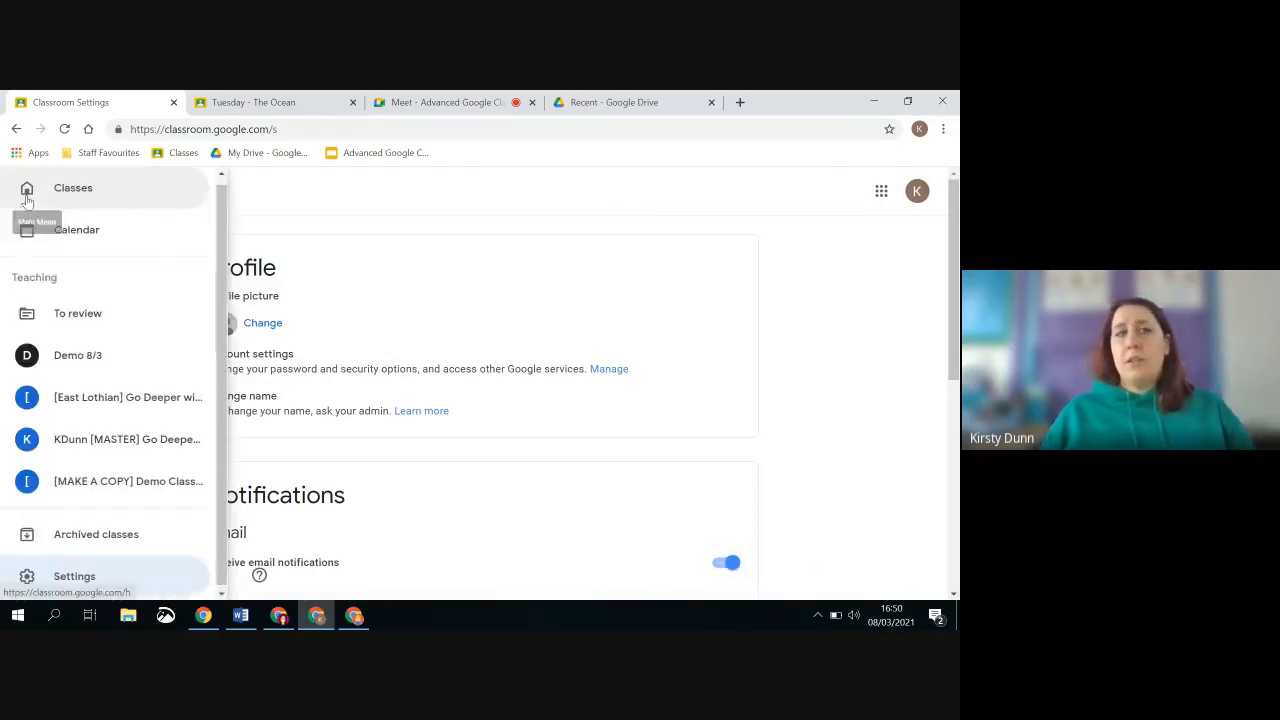
{"action": "left_click", "coordinate": [72, 577]}
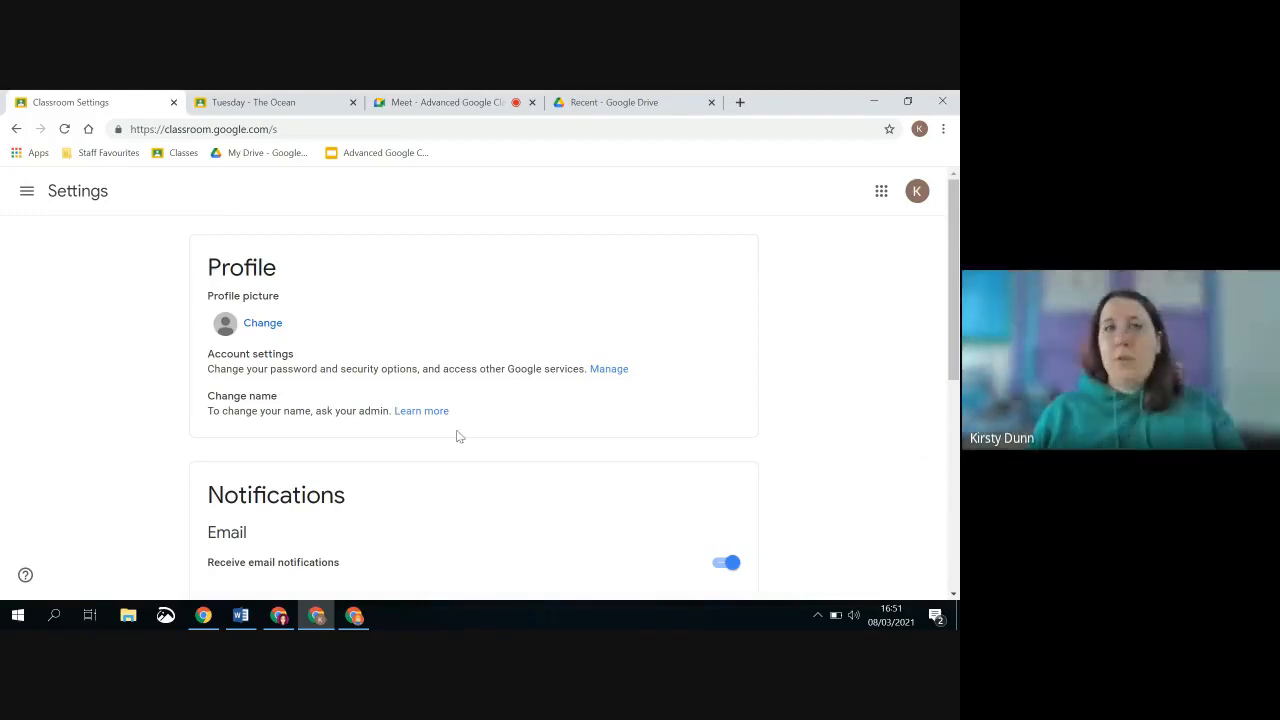
Switch to the Google Meet call and turn off the camera's background effect
{"action": "left_click", "coordinate": [462, 103]}
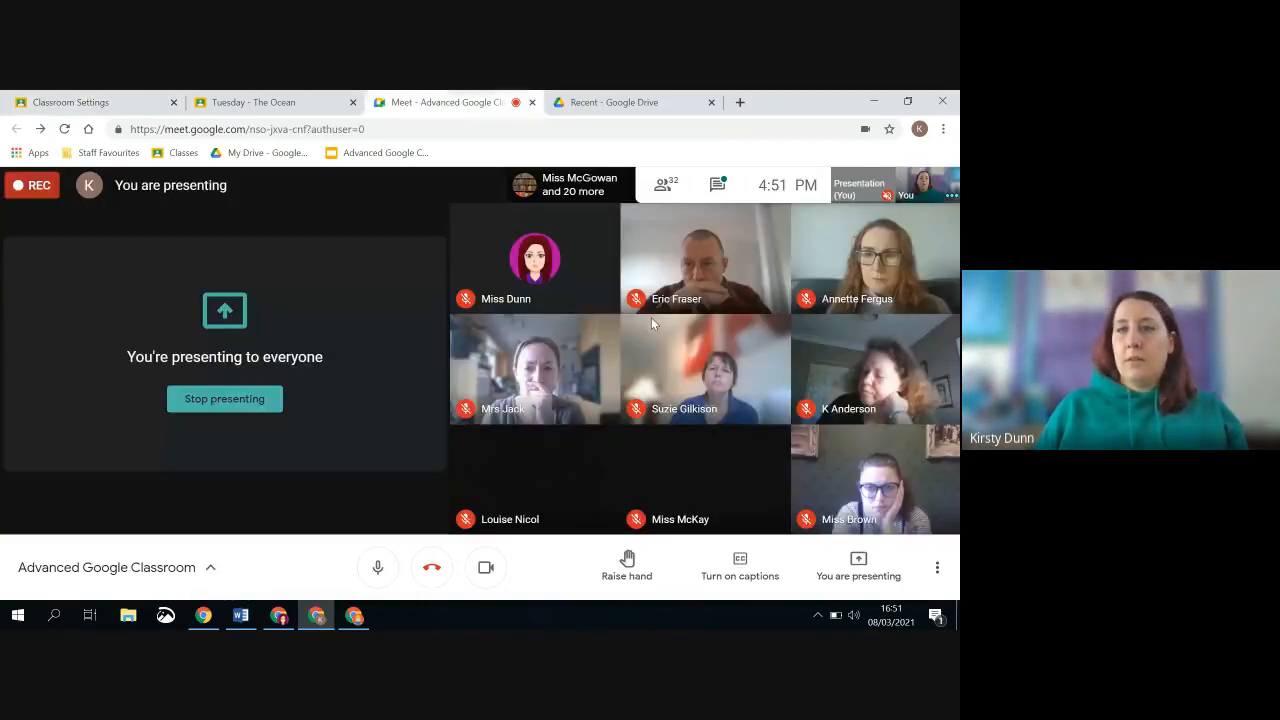
{"action": "left_click", "coordinate": [940, 570]}
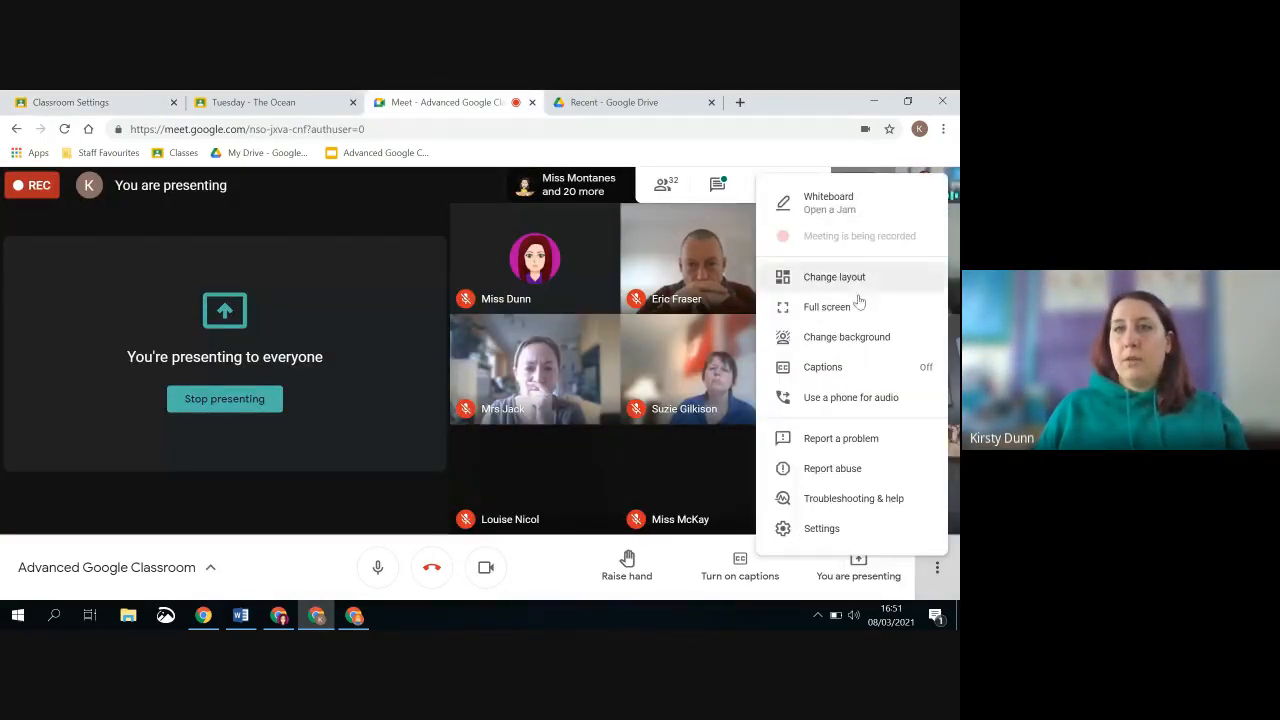
{"action": "left_click", "coordinate": [857, 340]}
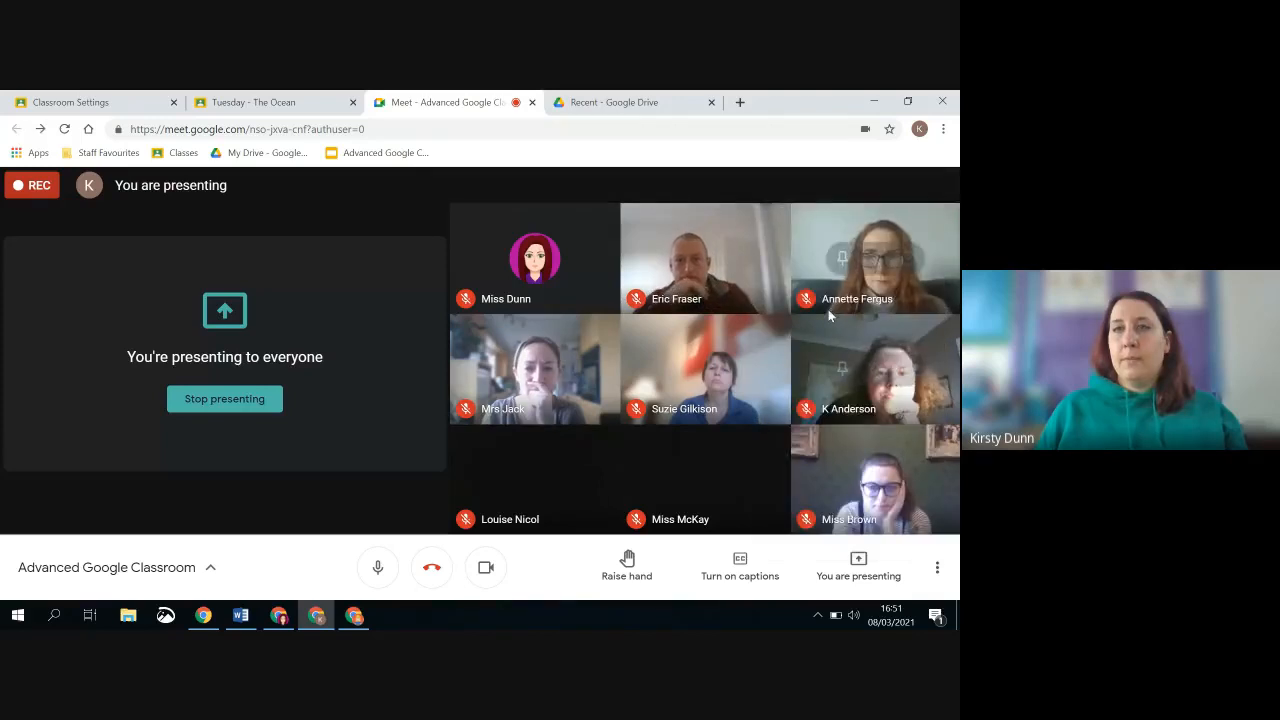
{"action": "left_click", "coordinate": [745, 381]}
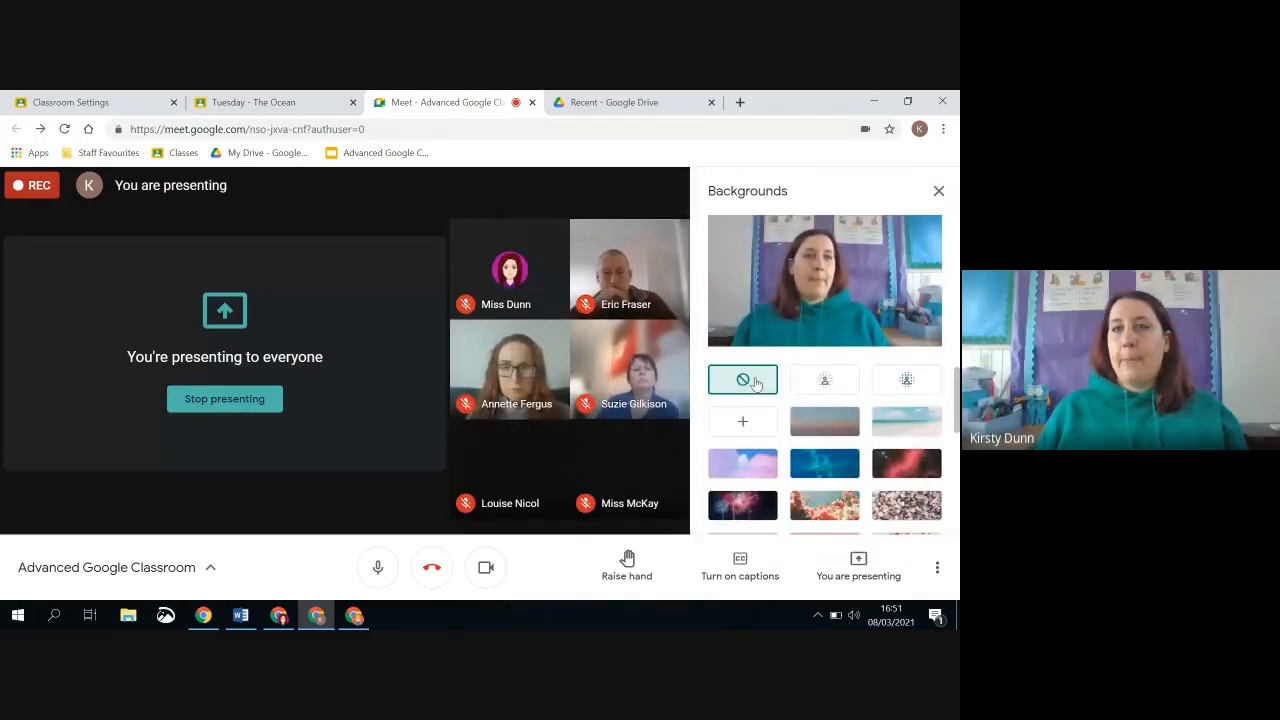
{"action": "left_click", "coordinate": [939, 191]}
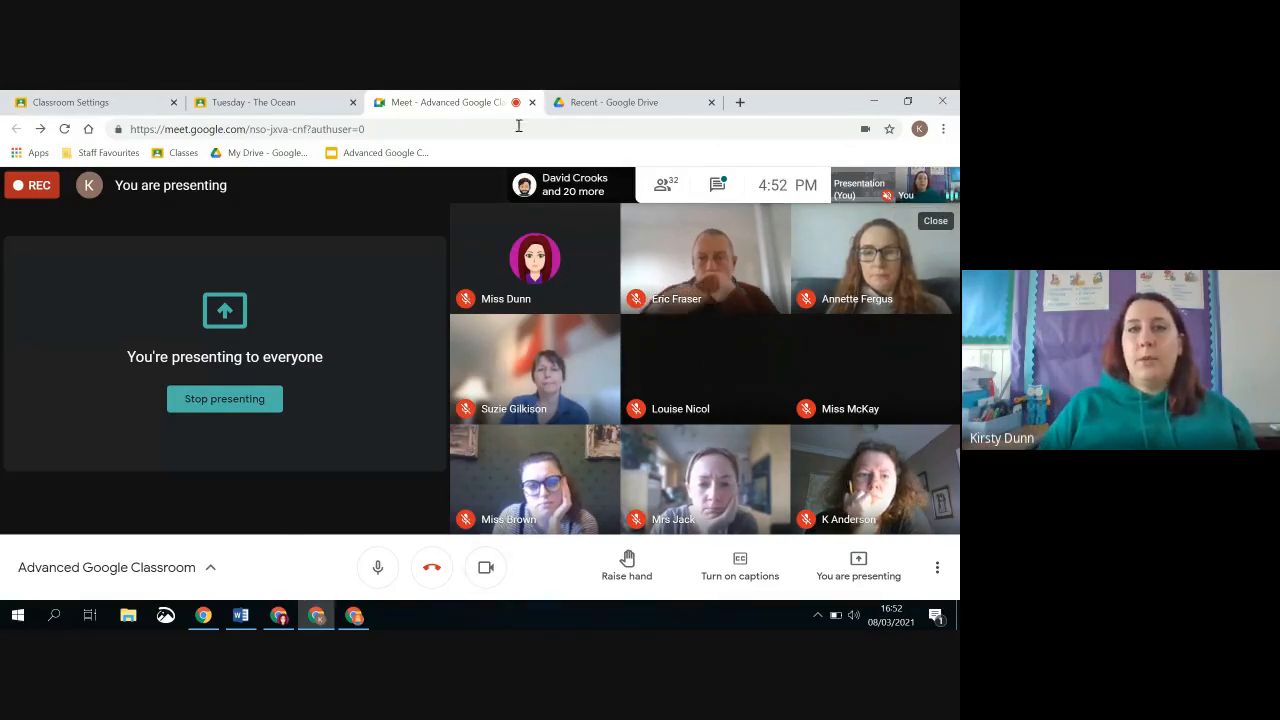
Return to the teacher account's Classroom settings and review the notification options for comments and classes you teach
{"action": "left_click", "coordinate": [312, 616]}
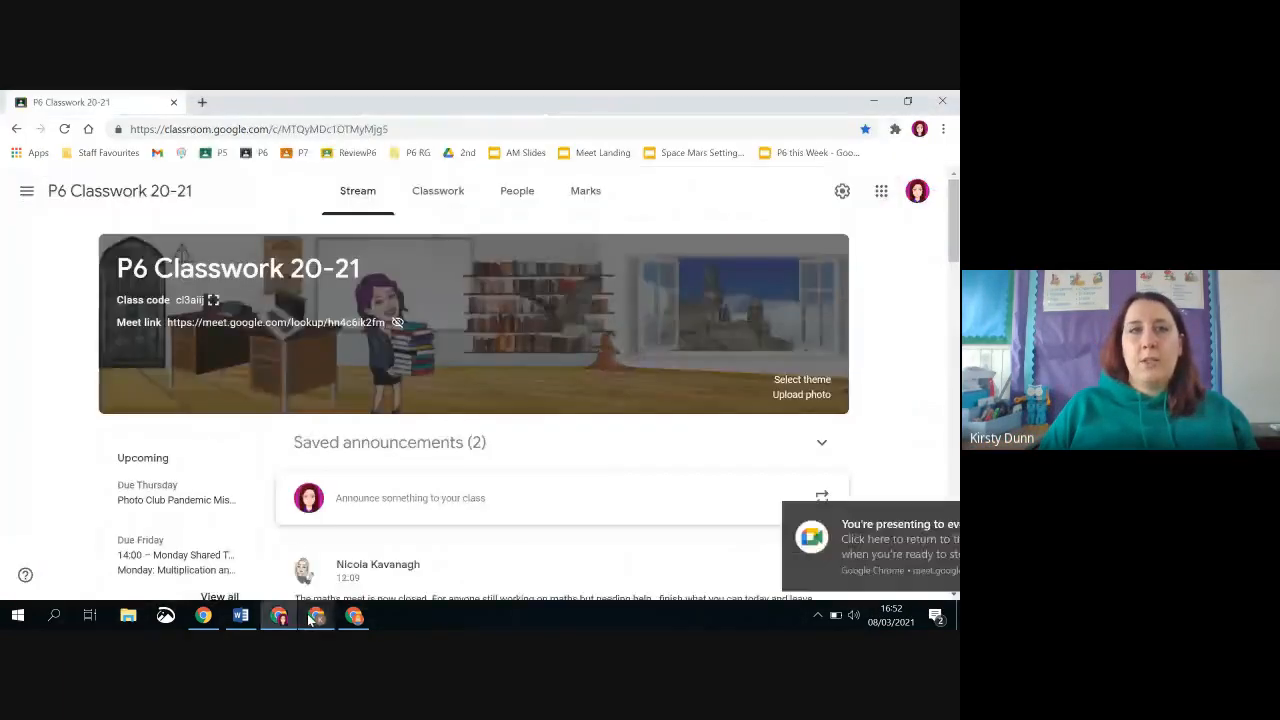
{"action": "left_click", "coordinate": [312, 616]}
{"action": "left_click", "coordinate": [50, 104]}
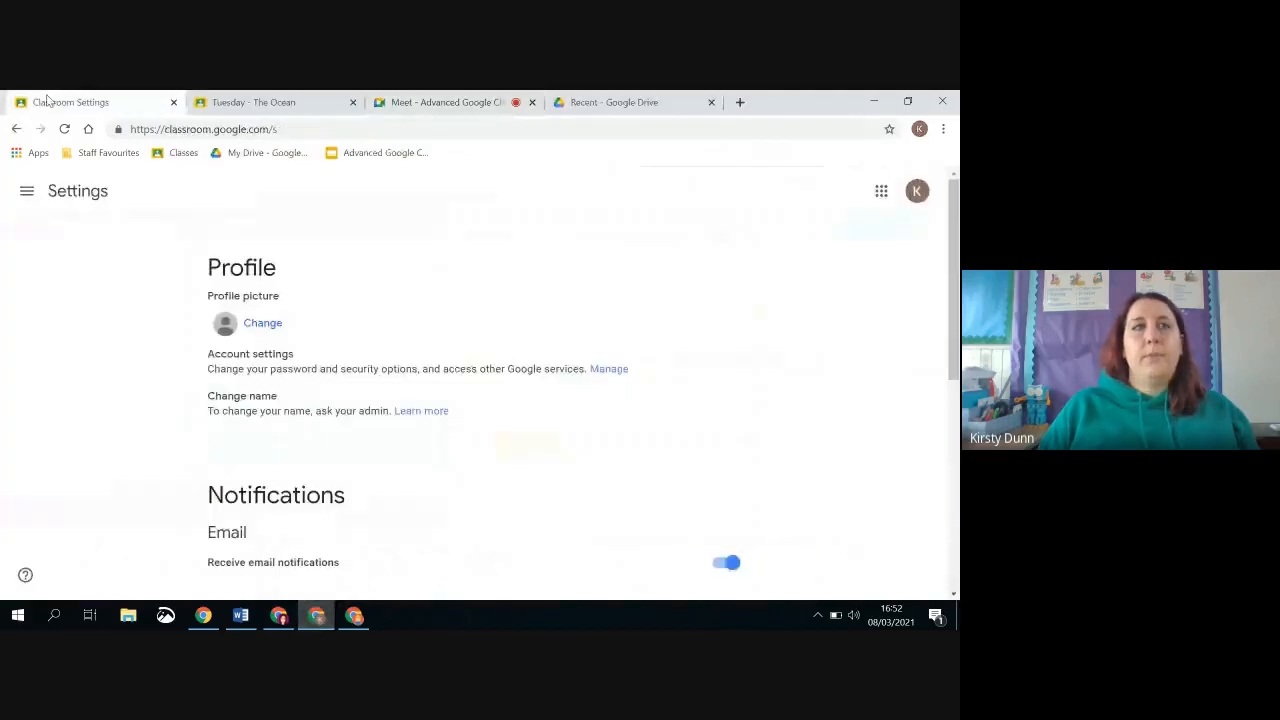
{"action": "left_click", "coordinate": [27, 196]}
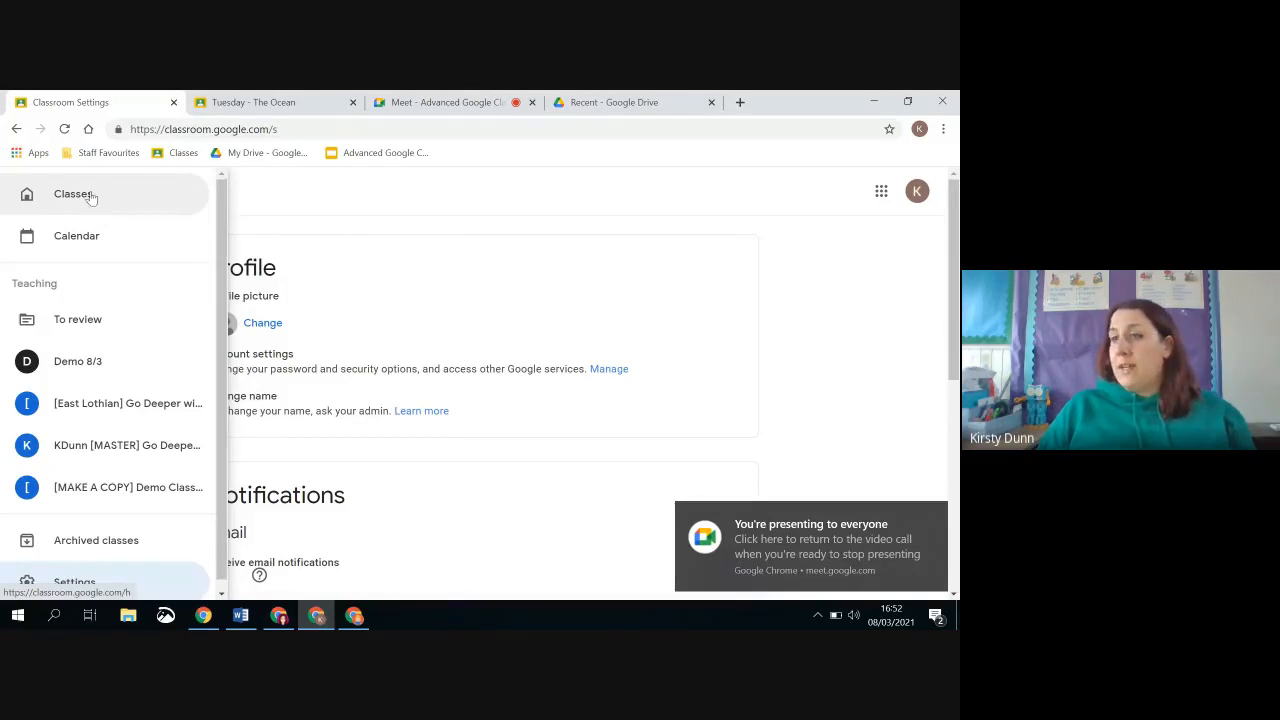
{"action": "scroll", "coordinate": [77, 277], "scroll_direction": "down", "scroll_amount": 3}
{"action": "scroll", "coordinate": [54, 398], "scroll_direction": "down", "scroll_amount": 3}
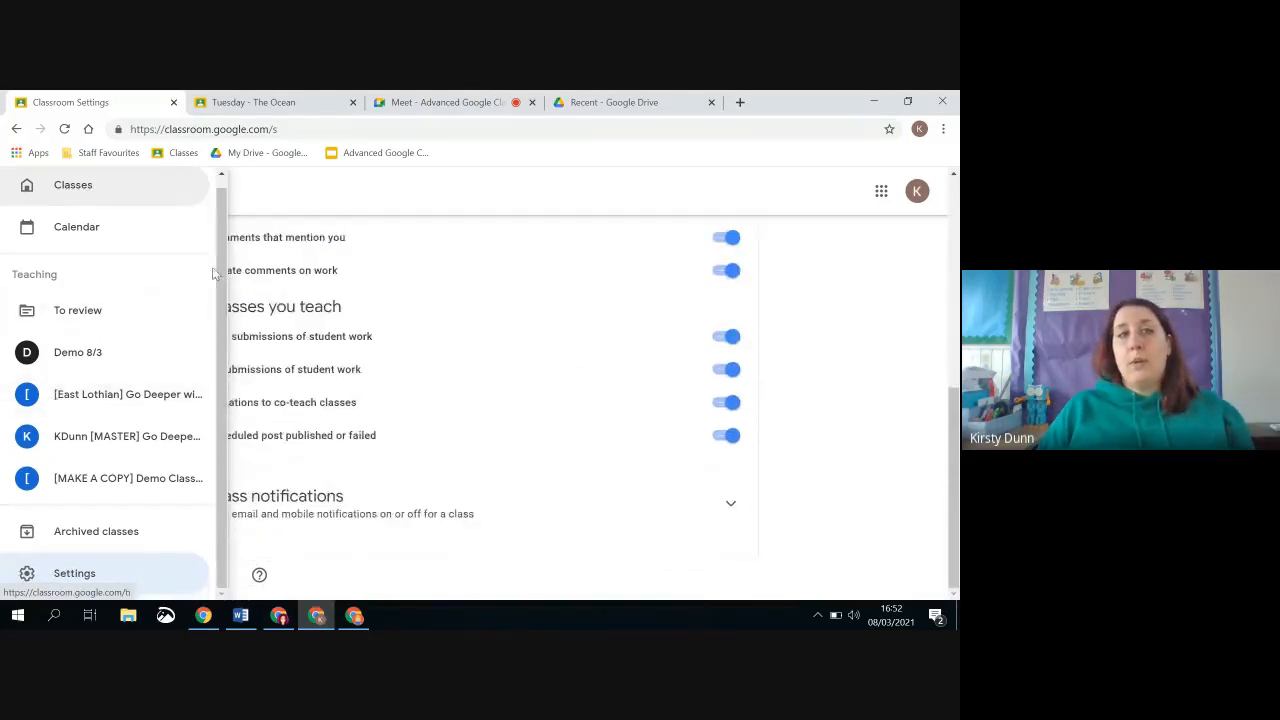
{"action": "left_click", "coordinate": [94, 576]}
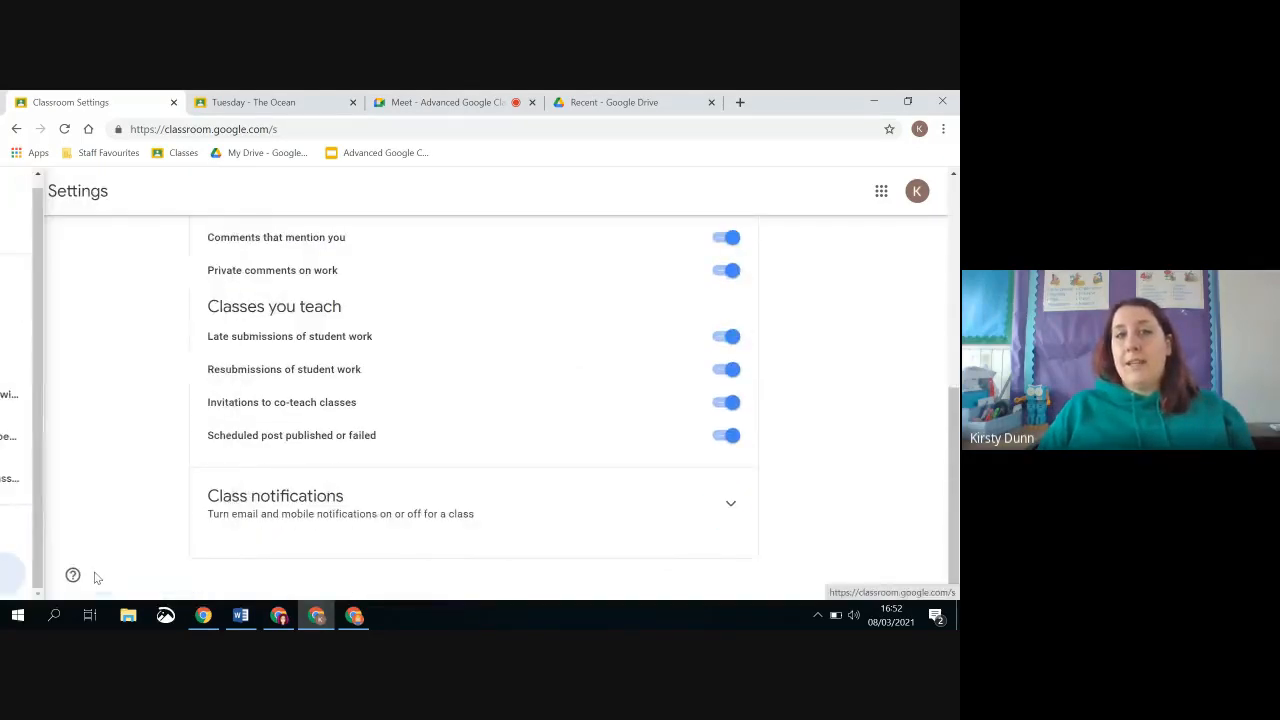
Look over the comment and teaching notification options, and turn email notifications off and back on
{"action": "scroll", "coordinate": [357, 470], "scroll_direction": "up", "scroll_amount": 3}
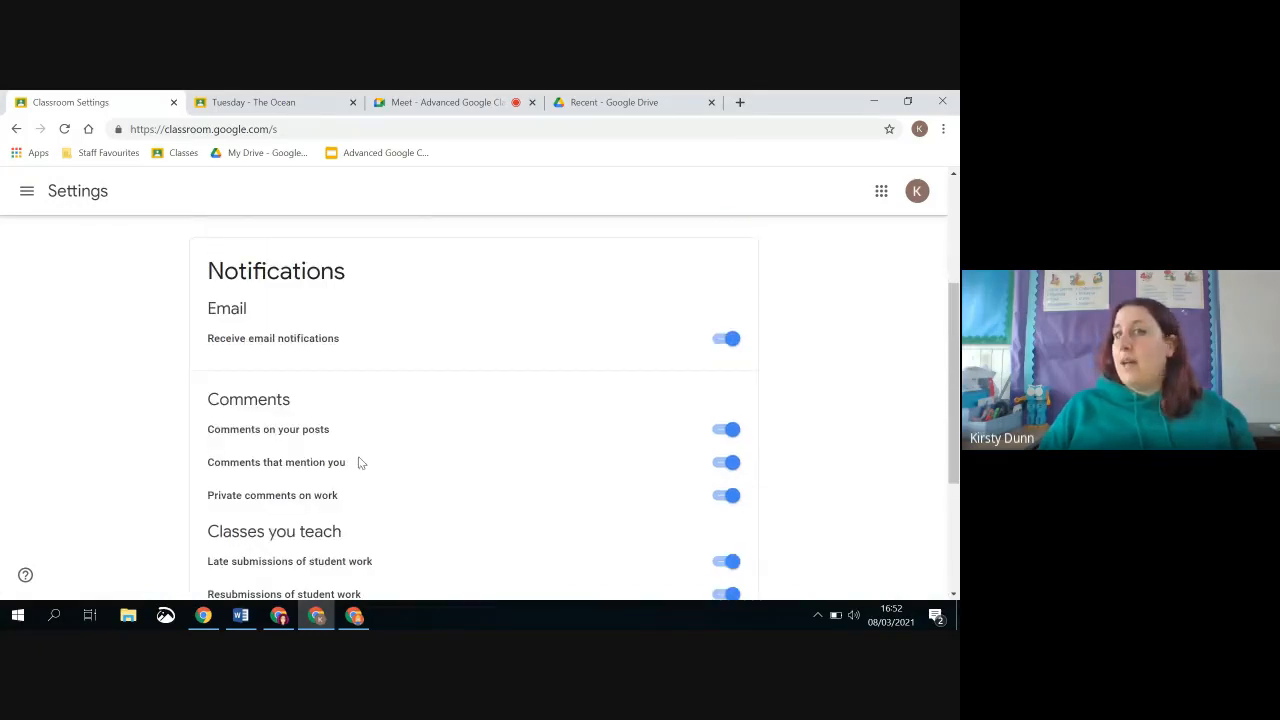
{"action": "scroll", "coordinate": [300, 340], "scroll_direction": "down", "scroll_amount": 1}
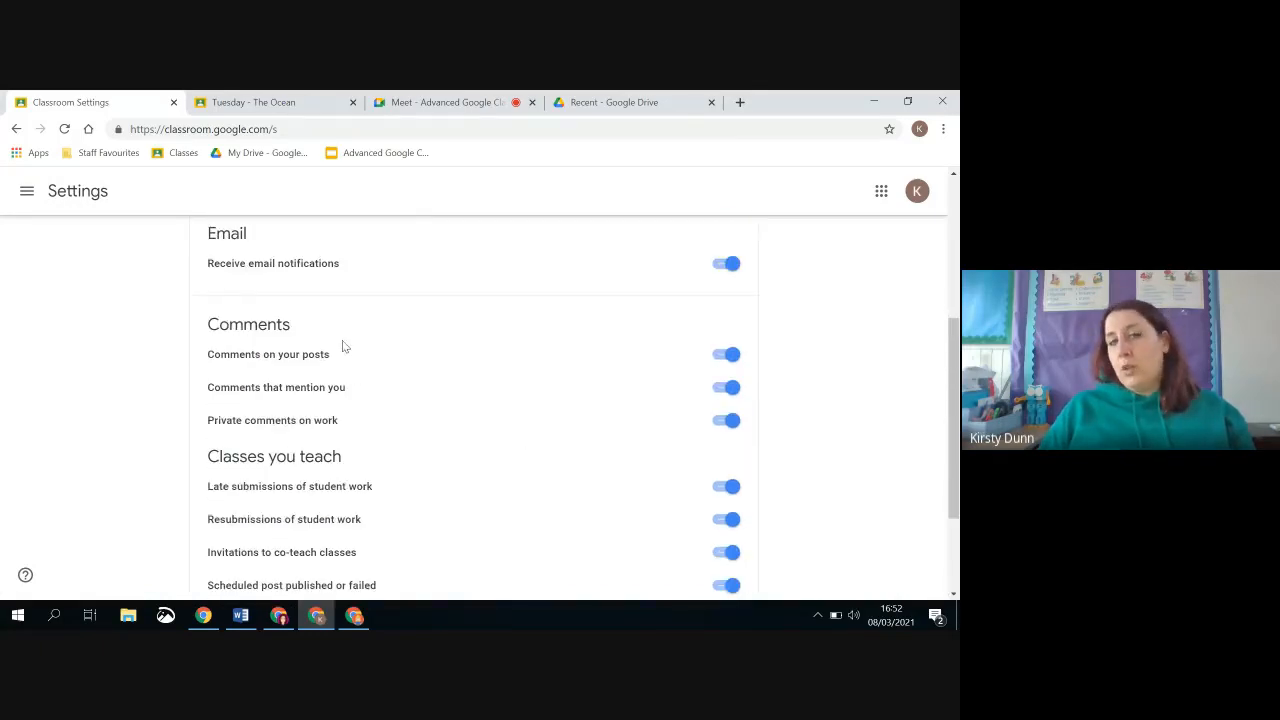
{"action": "scroll", "coordinate": [290, 385], "scroll_direction": "down", "scroll_amount": 1}
{"action": "scroll", "coordinate": [305, 388], "scroll_direction": "down", "scroll_amount": 1}
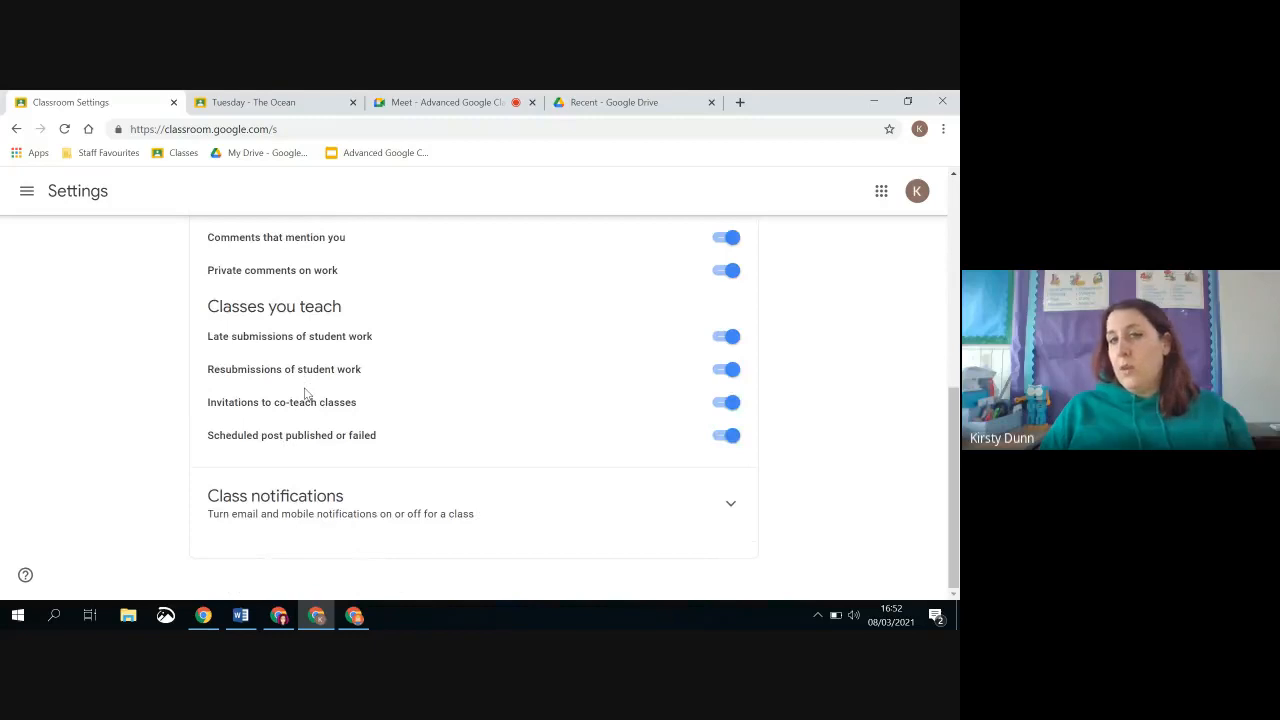
{"action": "scroll", "coordinate": [306, 392], "scroll_direction": "up", "scroll_amount": 3}
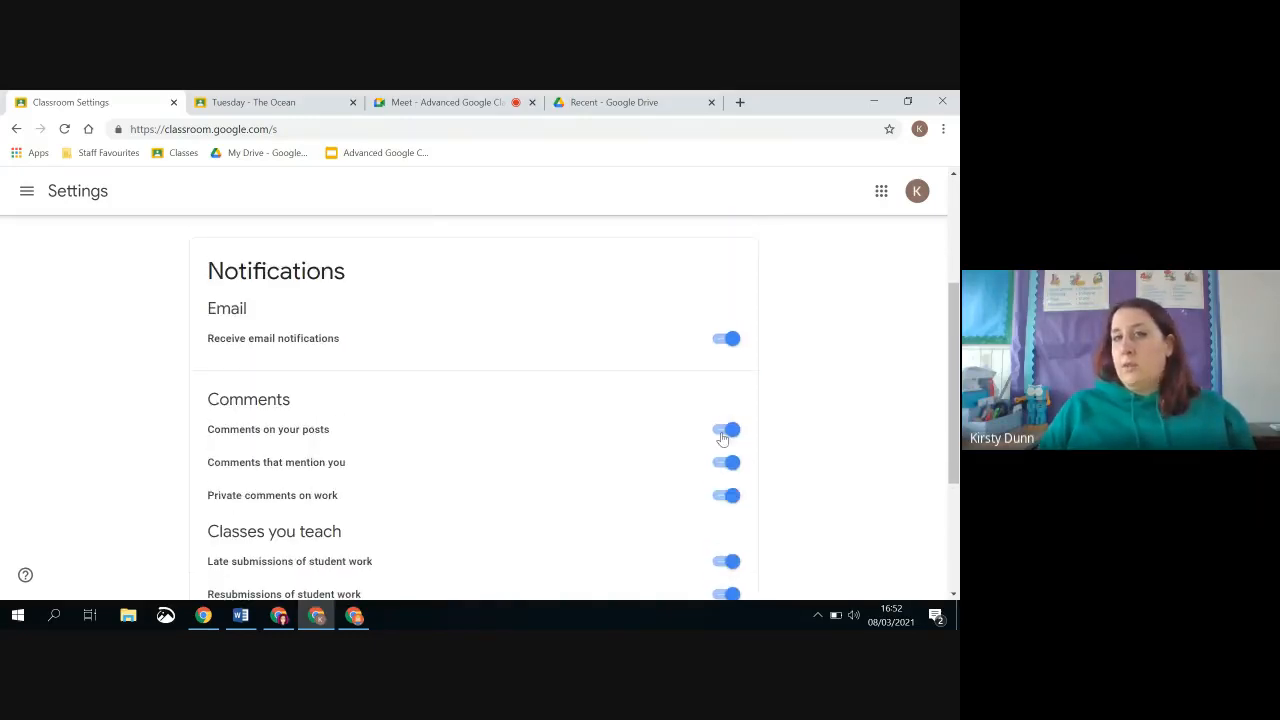
{"action": "left_click", "coordinate": [726, 338]}
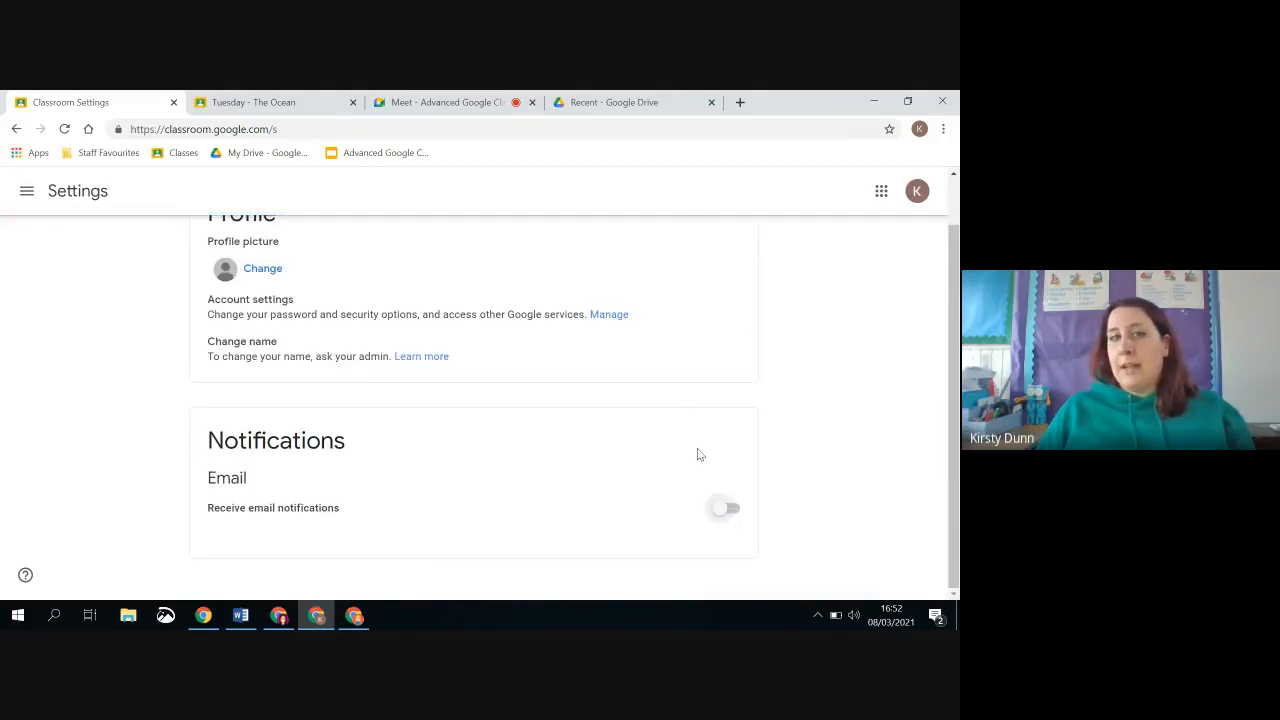
{"action": "left_click", "coordinate": [728, 510]}
Expand the Class notifications section, examine the on/off switches for each class, and collapse it again
{"action": "scroll", "coordinate": [789, 437], "scroll_direction": "down", "scroll_amount": 3}
{"action": "scroll", "coordinate": [793, 428], "scroll_direction": "down", "scroll_amount": 1}
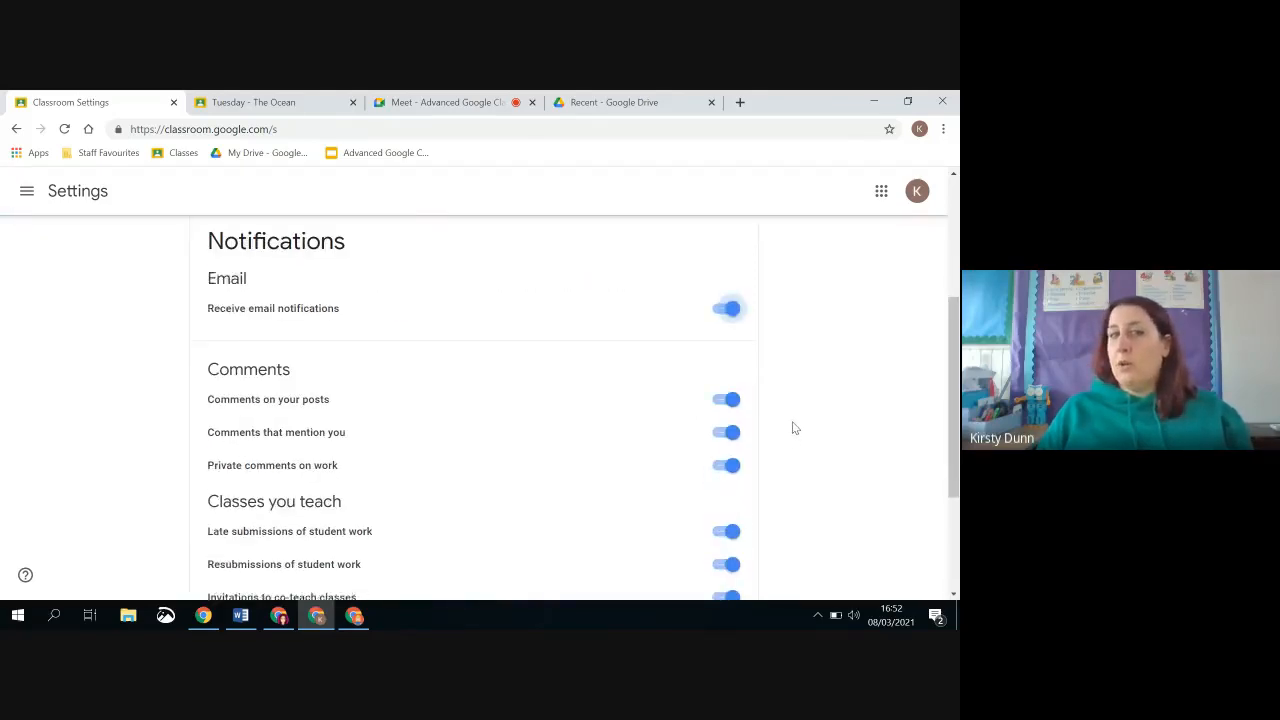
{"action": "scroll", "coordinate": [793, 428], "scroll_direction": "down", "scroll_amount": 2}
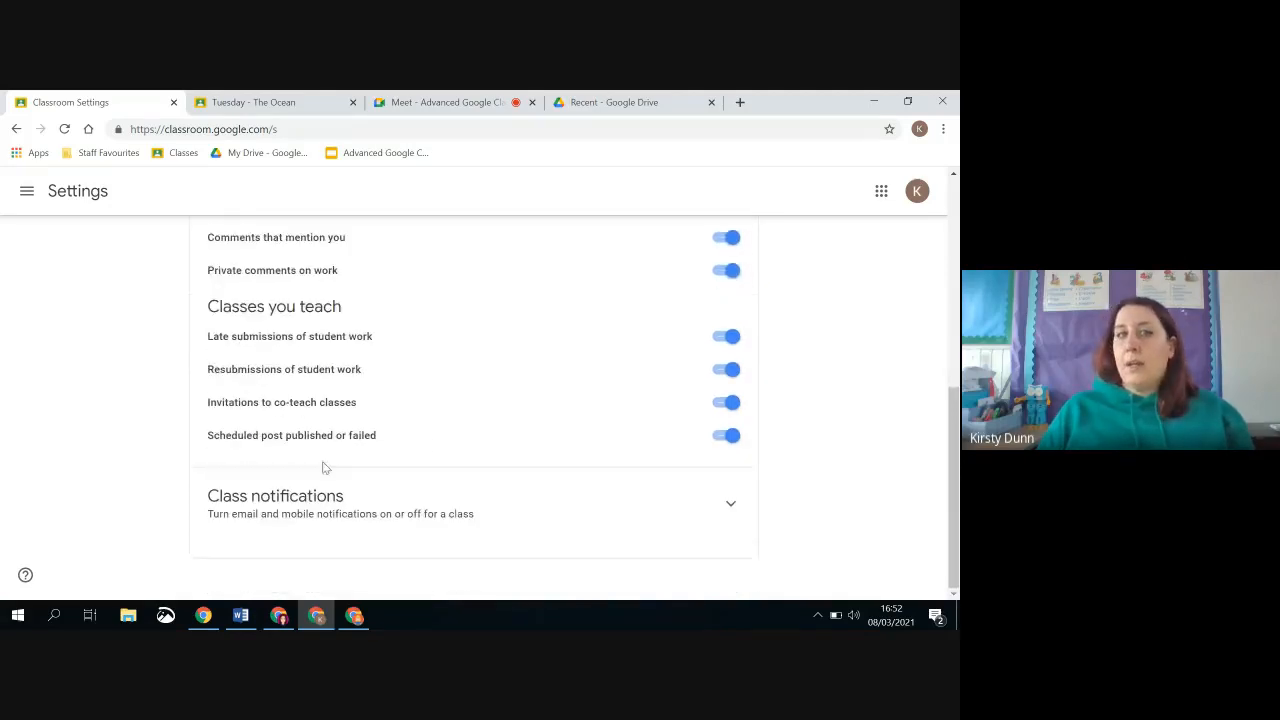
{"action": "left_click", "coordinate": [731, 504]}
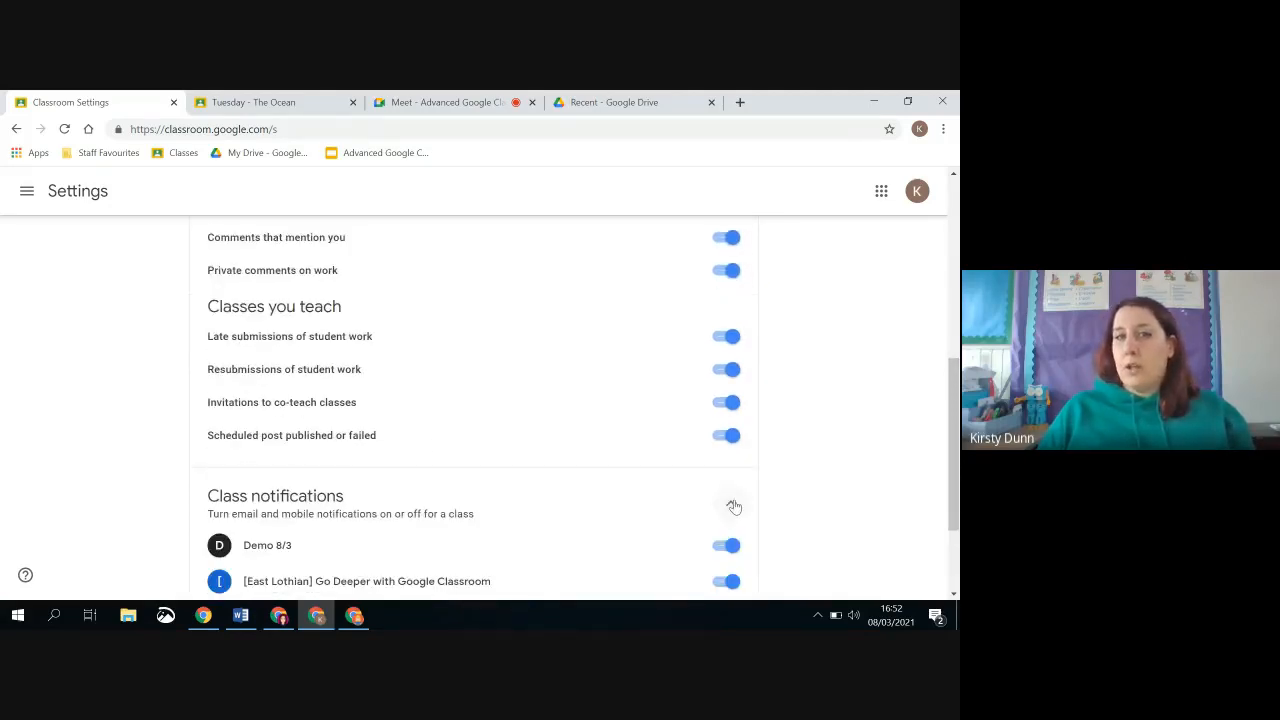
{"action": "scroll", "coordinate": [733, 505], "scroll_direction": "down", "scroll_amount": 2}
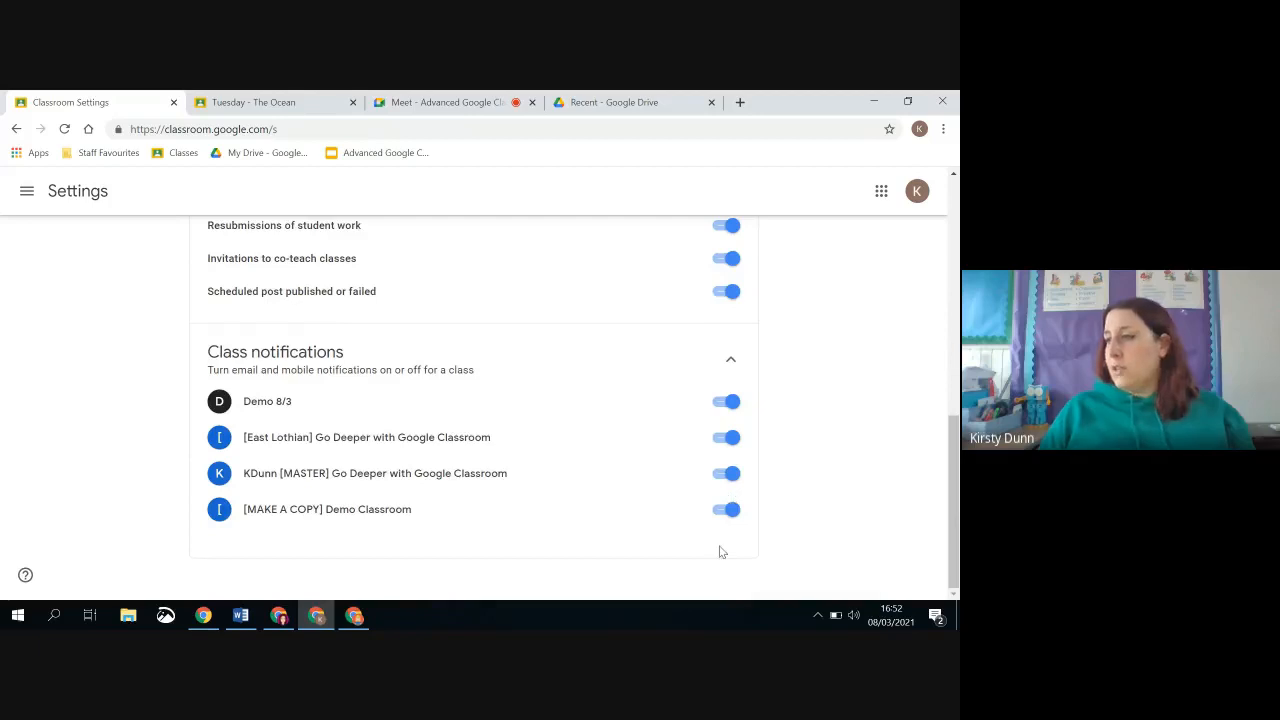
{"action": "left_click", "coordinate": [731, 360]}
{"action": "scroll", "coordinate": [740, 347], "scroll_direction": "up", "scroll_amount": 5}
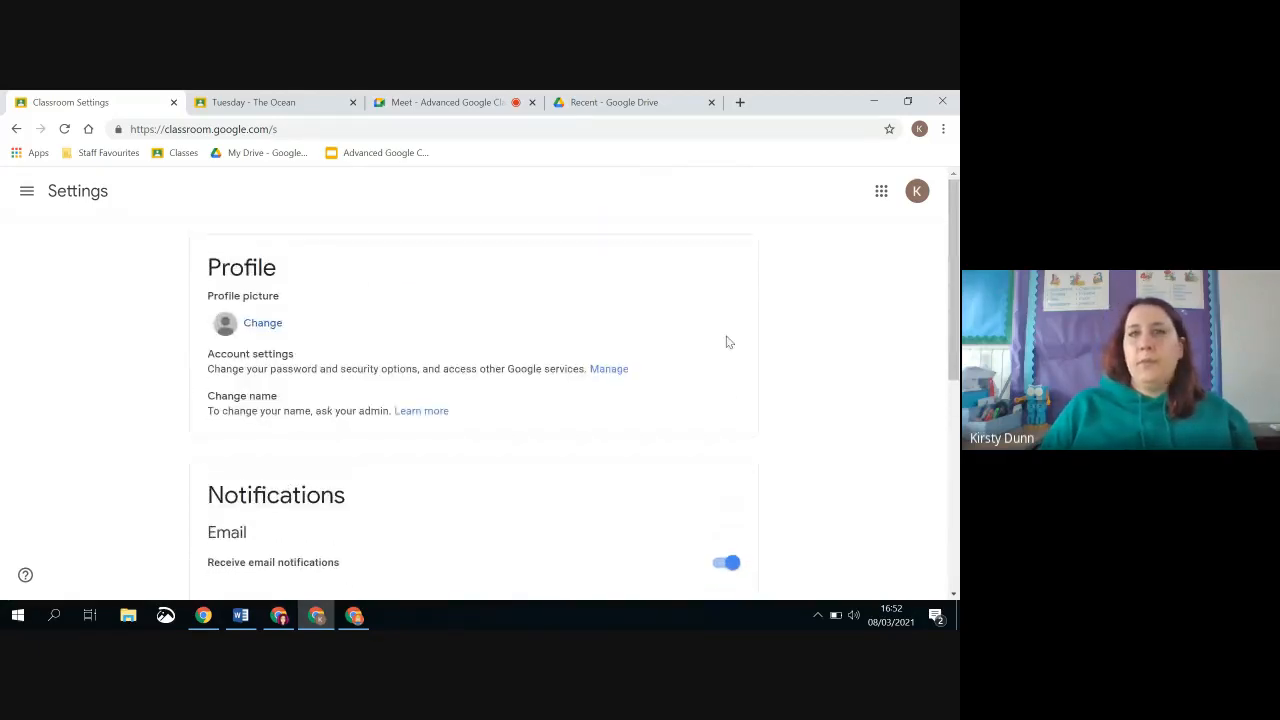
Leave the settings for the [MASTER] Go Deeper with Google Classroom class and return from it to the class list
{"action": "left_click", "coordinate": [27, 192]}
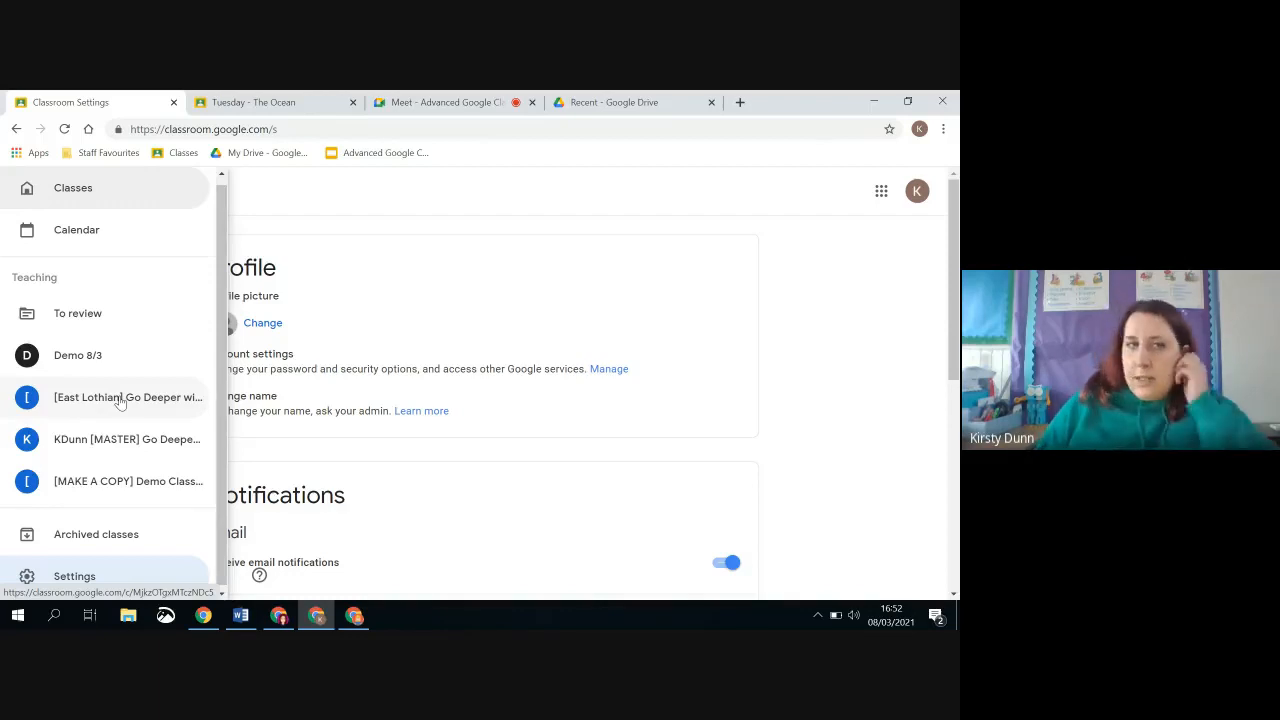
{"action": "left_click", "coordinate": [152, 437]}
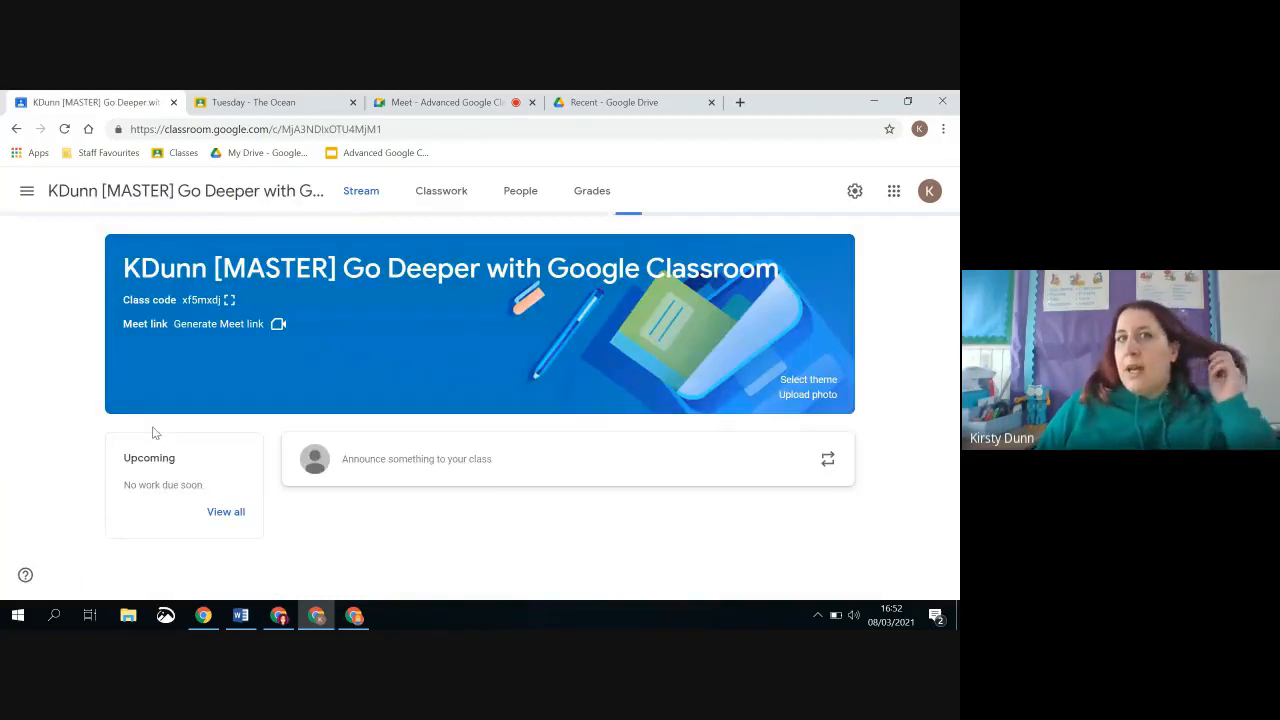
{"action": "left_click", "coordinate": [28, 191]}
{"action": "left_click", "coordinate": [55, 200]}
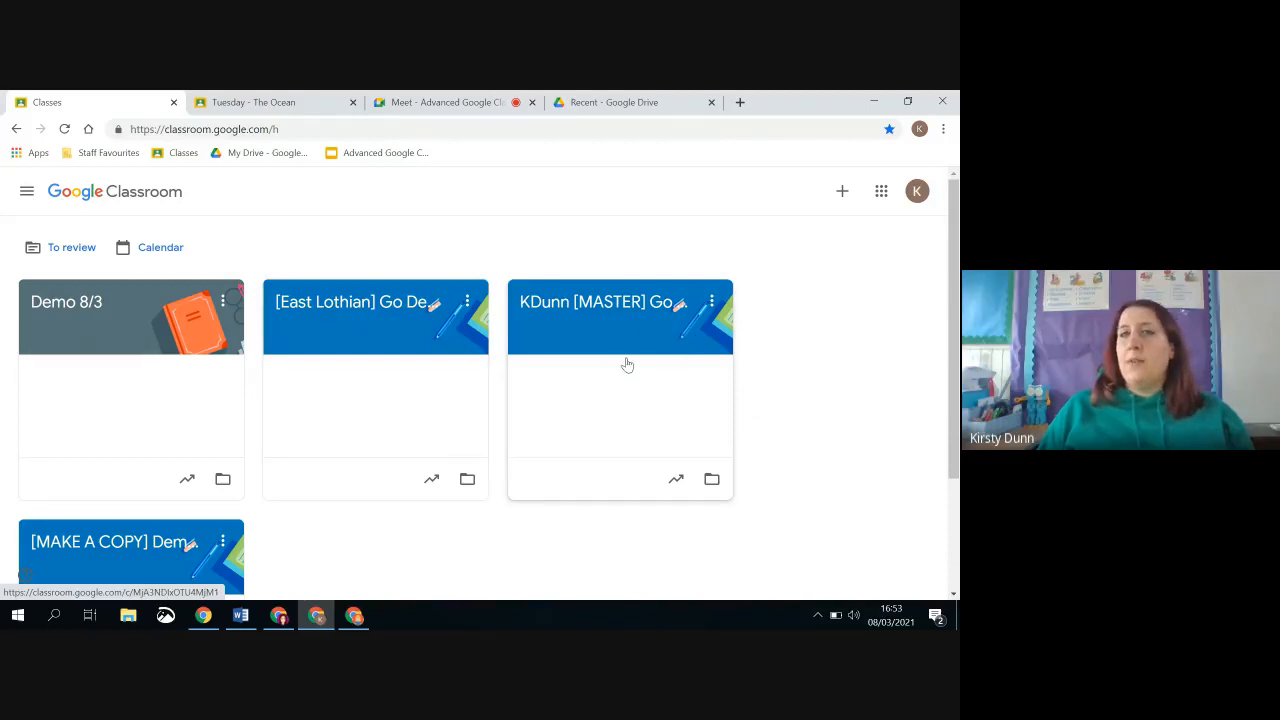
Copy the [MASTER] Go Deeper with Google Classroom class, keeping the suggested class name and leaving section, subject and room empty
{"action": "left_click", "coordinate": [711, 301]}
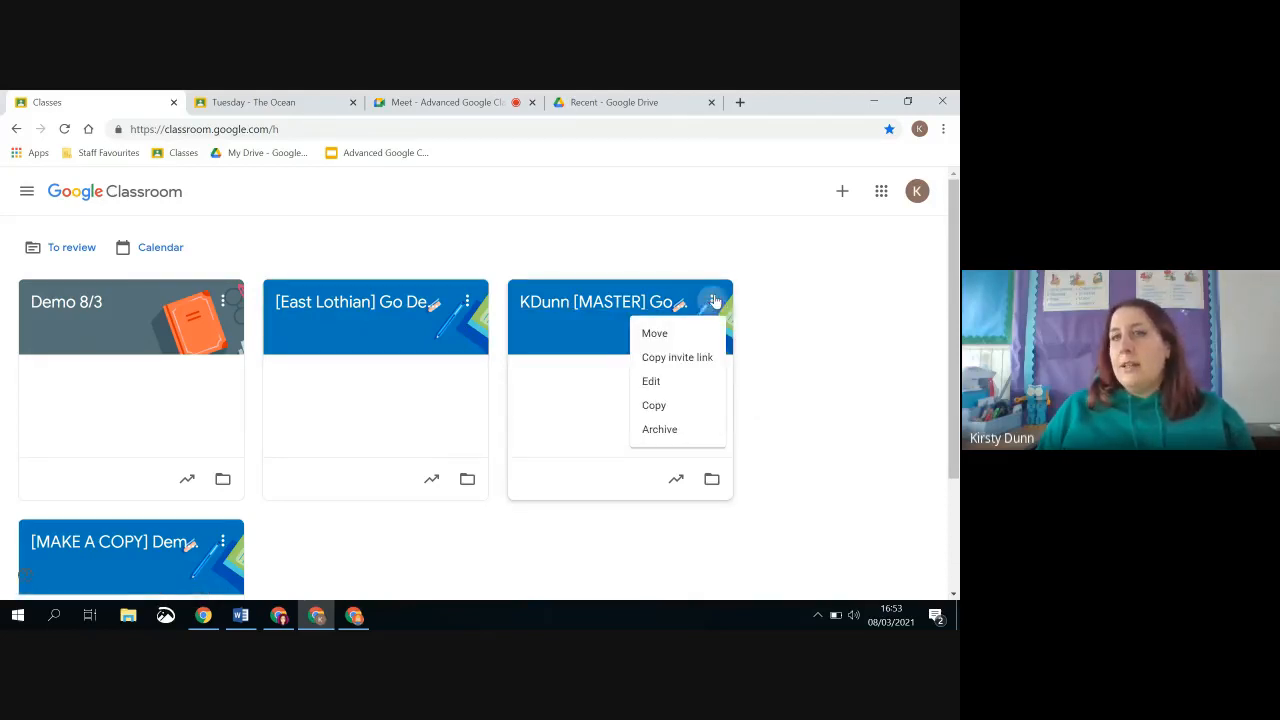
{"action": "left_click", "coordinate": [690, 407]}
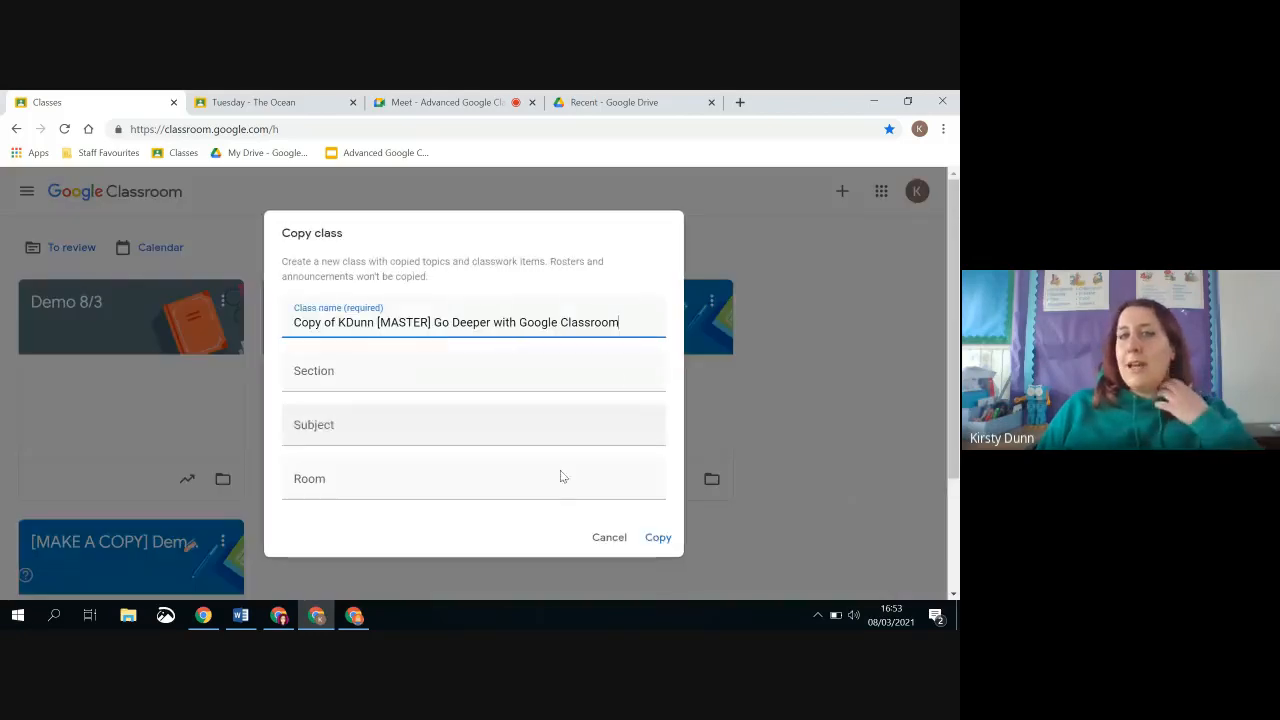
{"action": "left_click", "coordinate": [655, 537]}
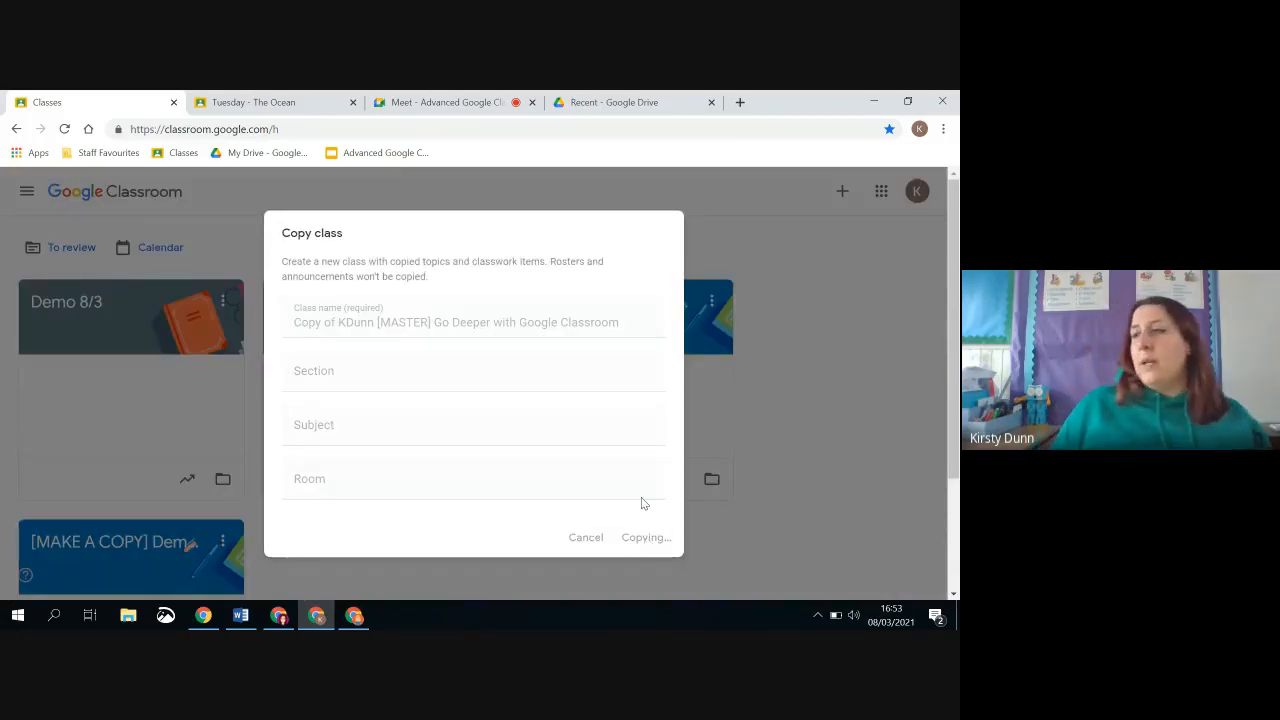
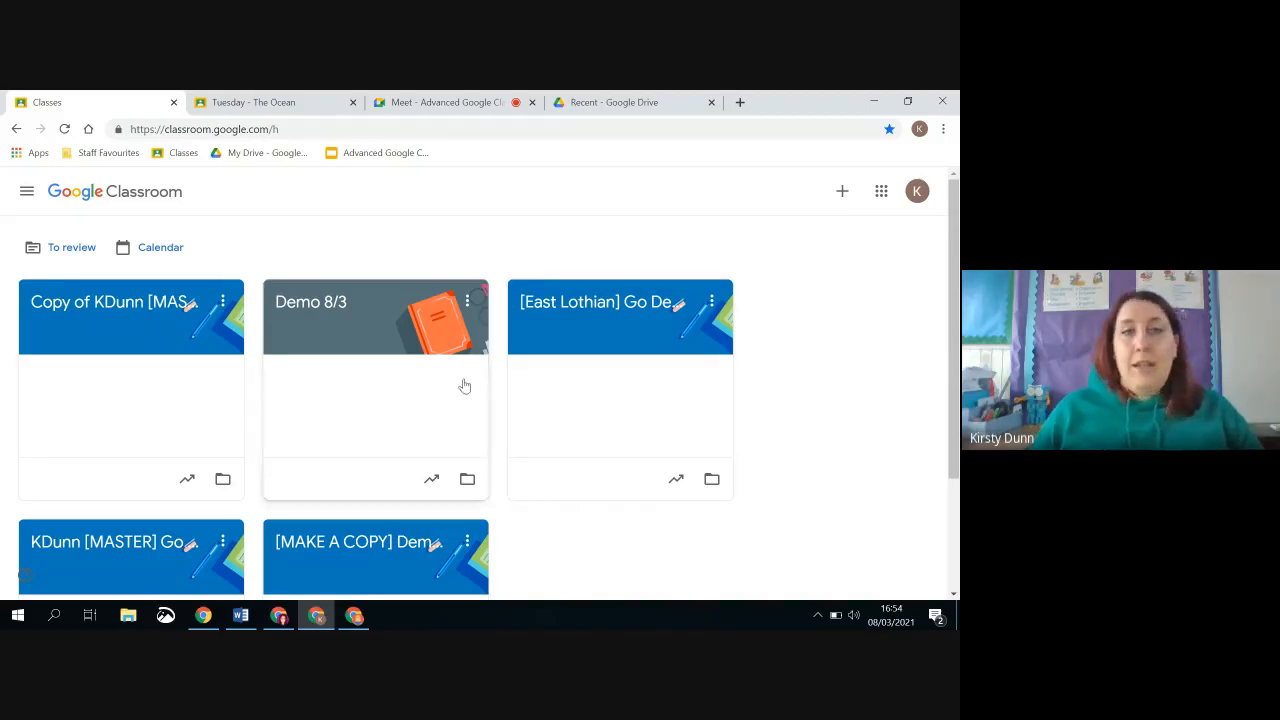
Open the copied [MASTER] Go Deeper with Google Classroom class and examine its members and its classwork topics and drafts
{"action": "left_click", "coordinate": [108, 312]}
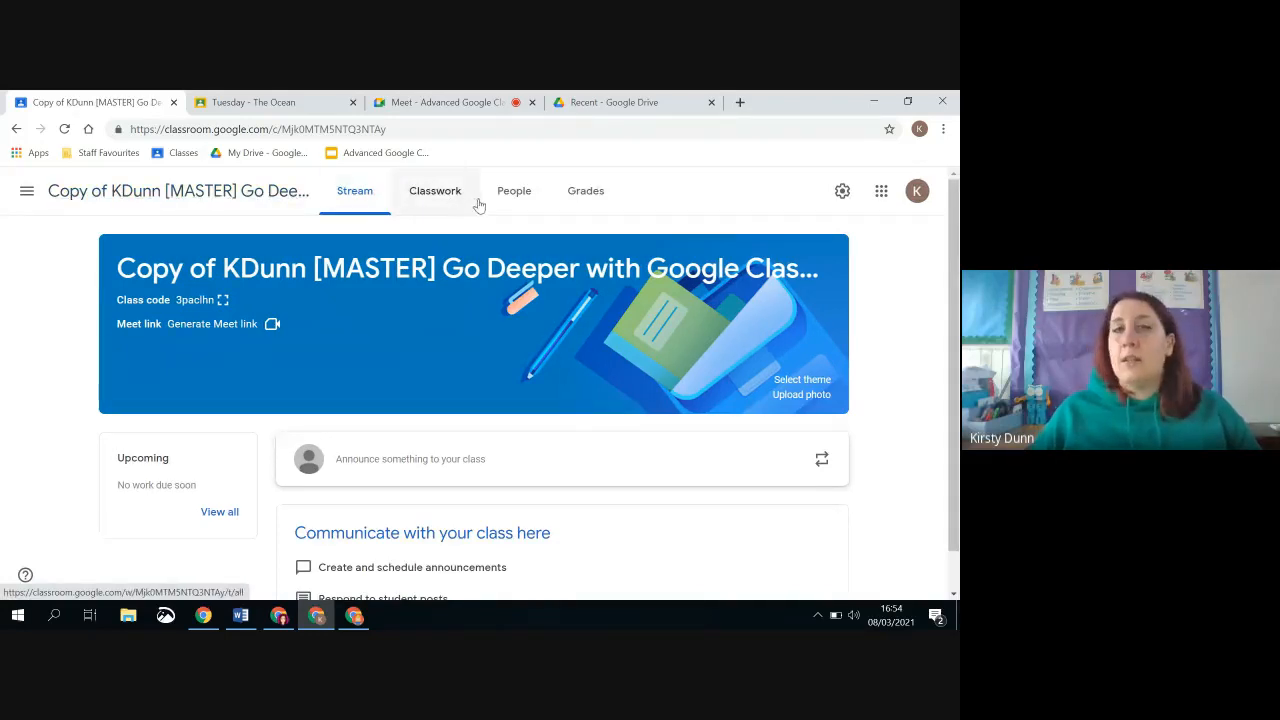
{"action": "left_click", "coordinate": [508, 205]}
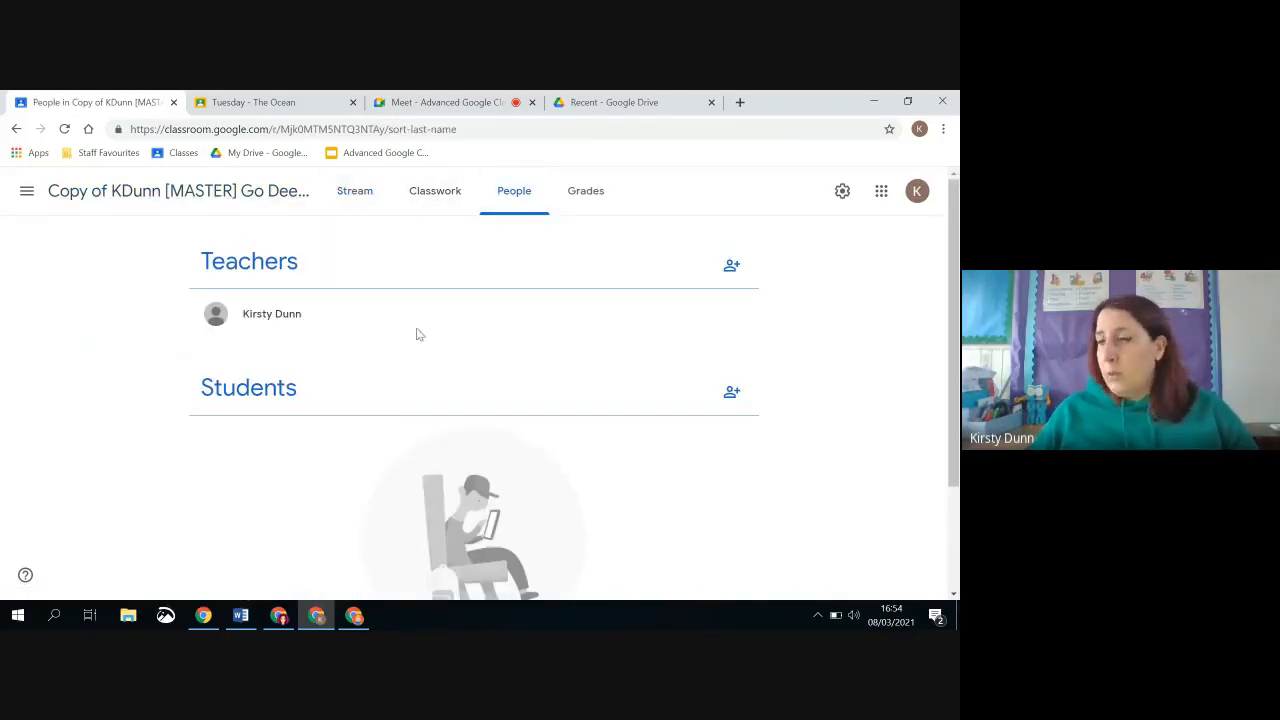
{"action": "left_click", "coordinate": [432, 202]}
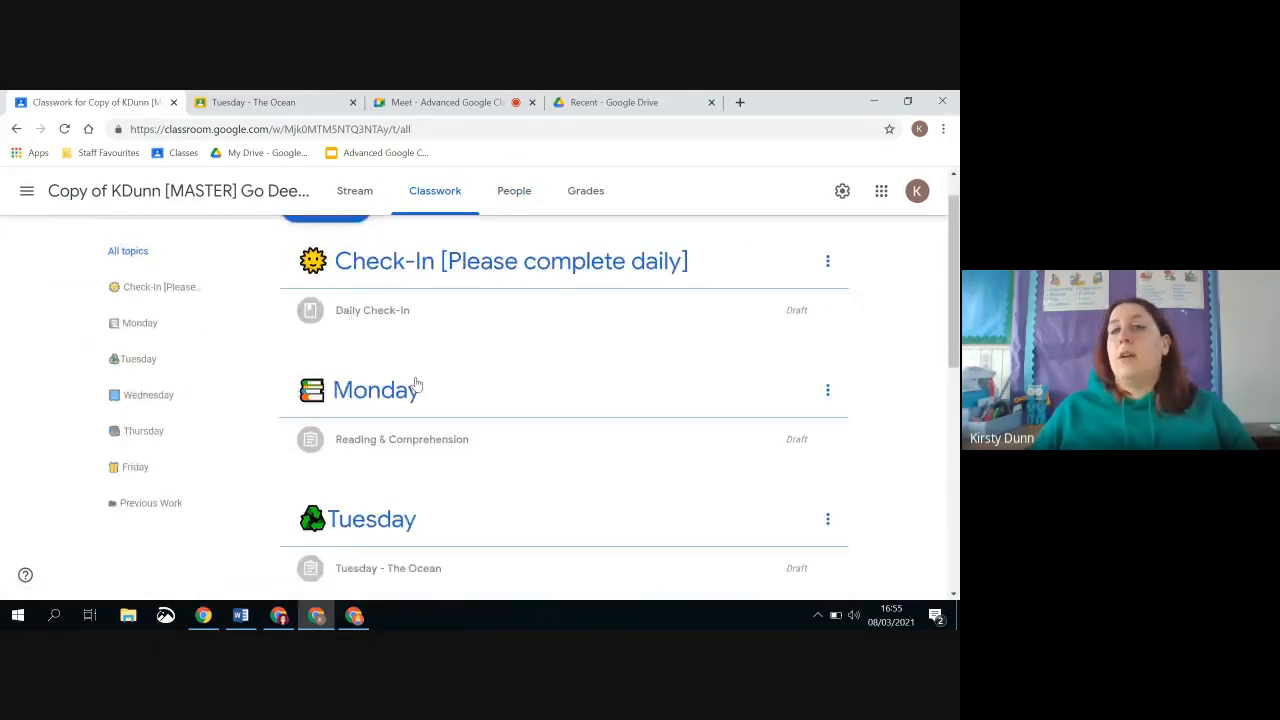
{"action": "scroll", "coordinate": [415, 383], "scroll_direction": "down", "scroll_amount": 3}
{"action": "scroll", "coordinate": [416, 382], "scroll_direction": "down", "scroll_amount": 1}
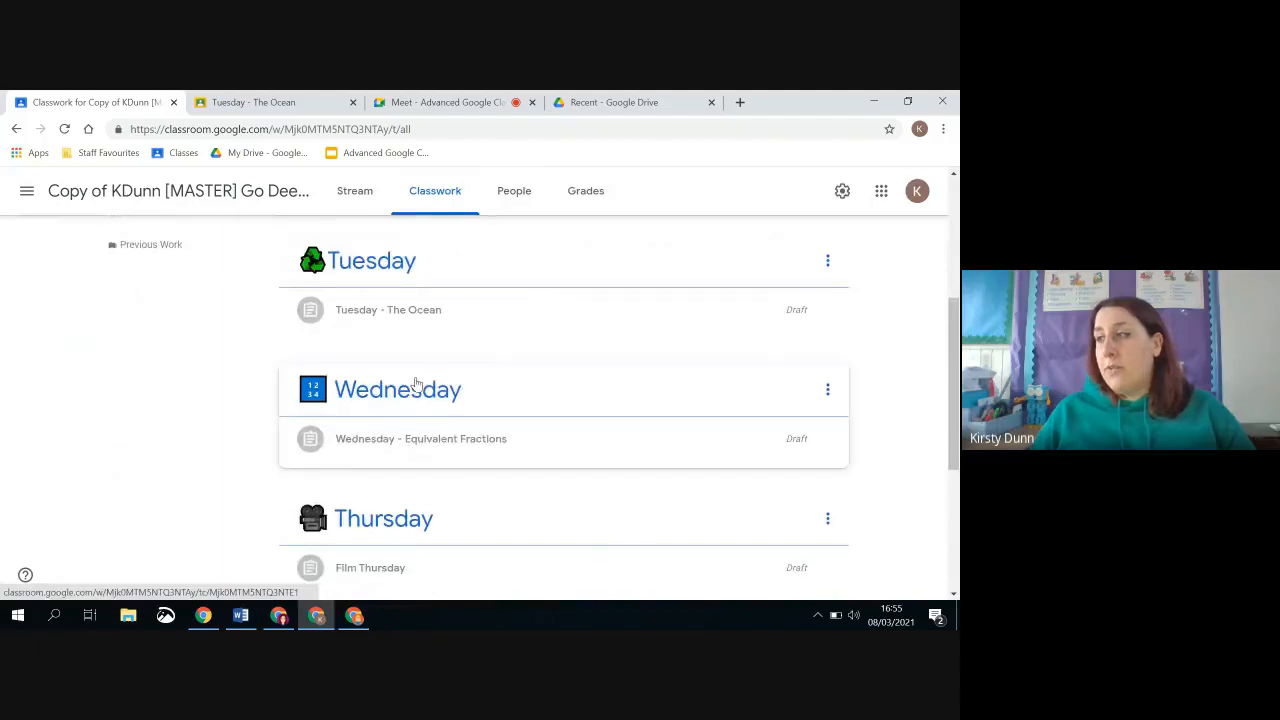
{"action": "scroll", "coordinate": [414, 380], "scroll_direction": "down", "scroll_amount": 1}
{"action": "scroll", "coordinate": [427, 386], "scroll_direction": "down", "scroll_amount": 2}
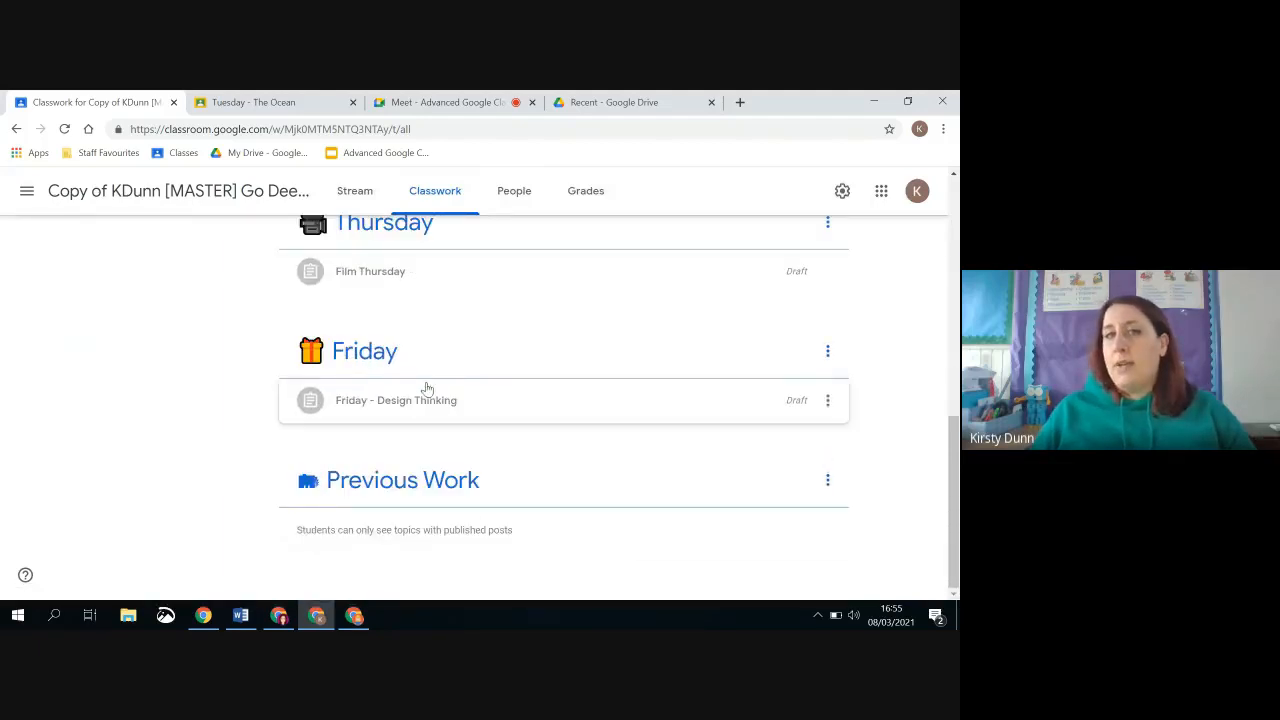
{"action": "scroll", "coordinate": [412, 430], "scroll_direction": "up", "scroll_amount": 4}
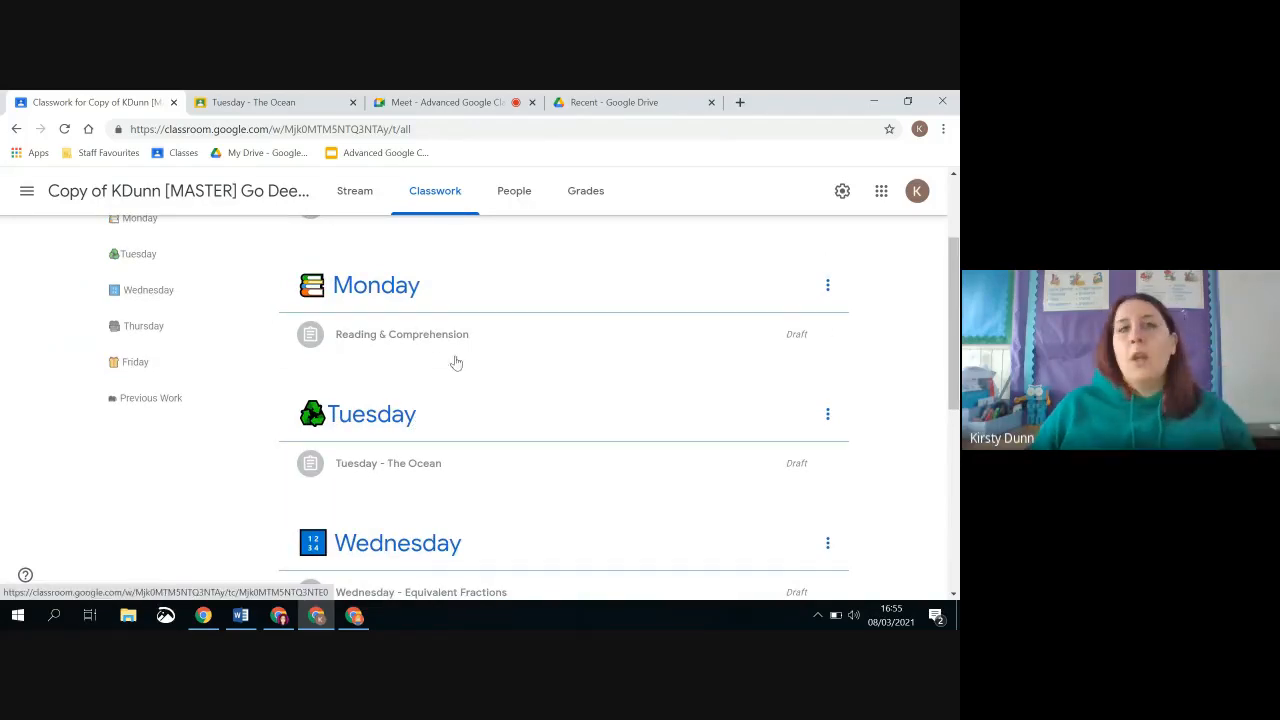
Move the Monday topic below Tuesday in the copied class's classwork and return it above Tuesday
{"action": "scroll", "coordinate": [444, 349], "scroll_direction": "down", "scroll_amount": 1}
{"action": "left_click_drag", "start_coordinate": [443, 349], "coordinate": [389, 251]}
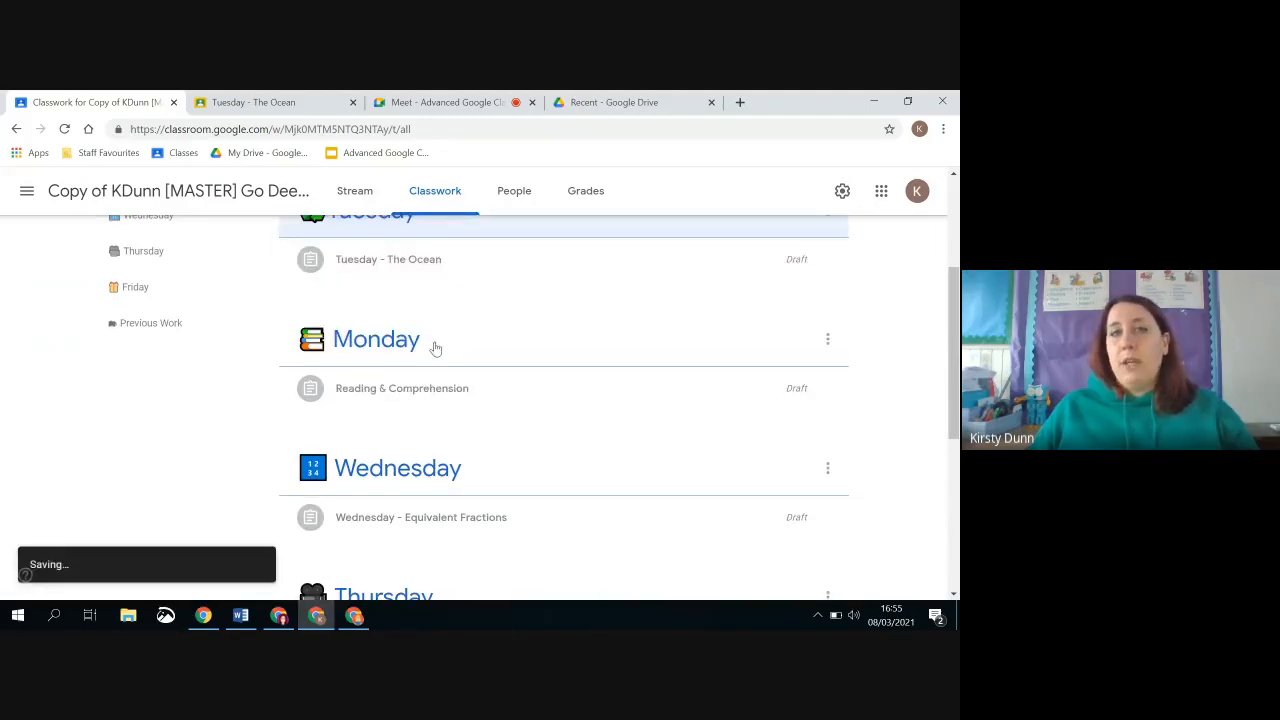
{"action": "left_click_drag", "start_coordinate": [330, 338], "coordinate": [400, 380]}
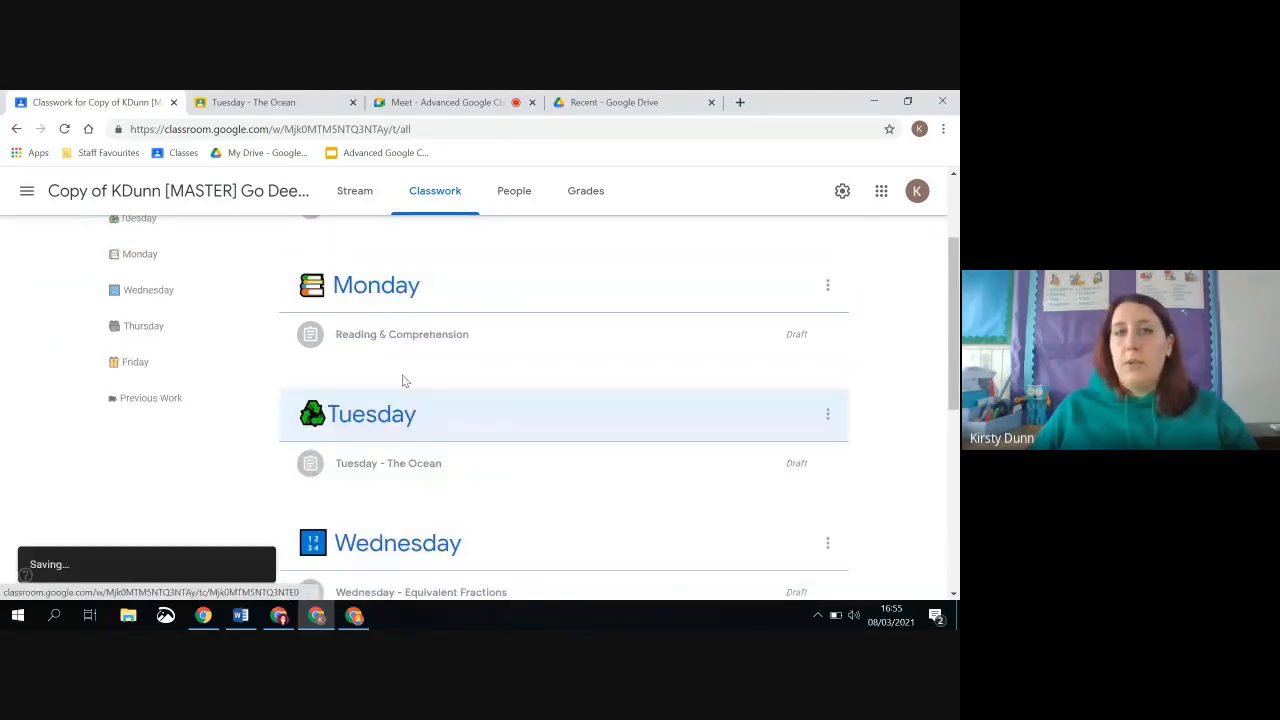
Move the Friday - Design Thinking and Film Thursday draft assignments into the Previous Work topic
{"action": "scroll", "coordinate": [520, 397], "scroll_direction": "down", "scroll_amount": 5}
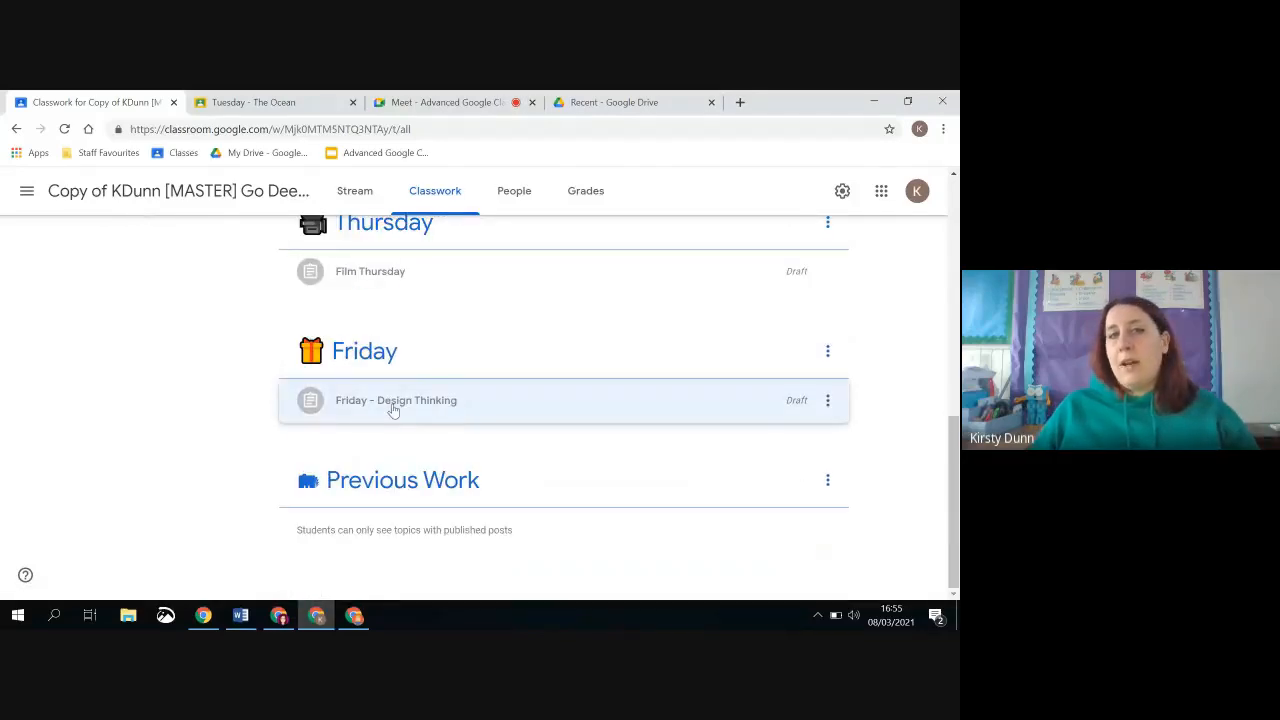
{"action": "left_click_drag", "start_coordinate": [394, 403], "coordinate": [447, 570]}
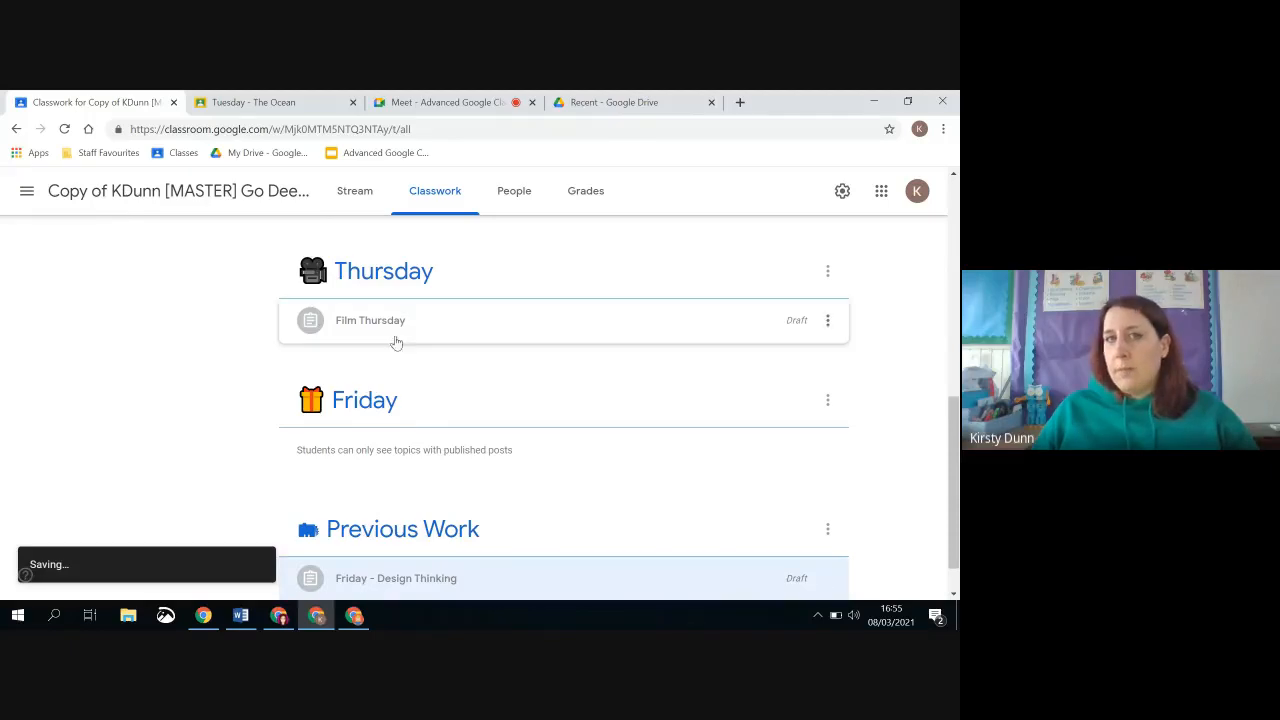
{"action": "left_click_drag", "start_coordinate": [394, 331], "coordinate": [415, 575]}
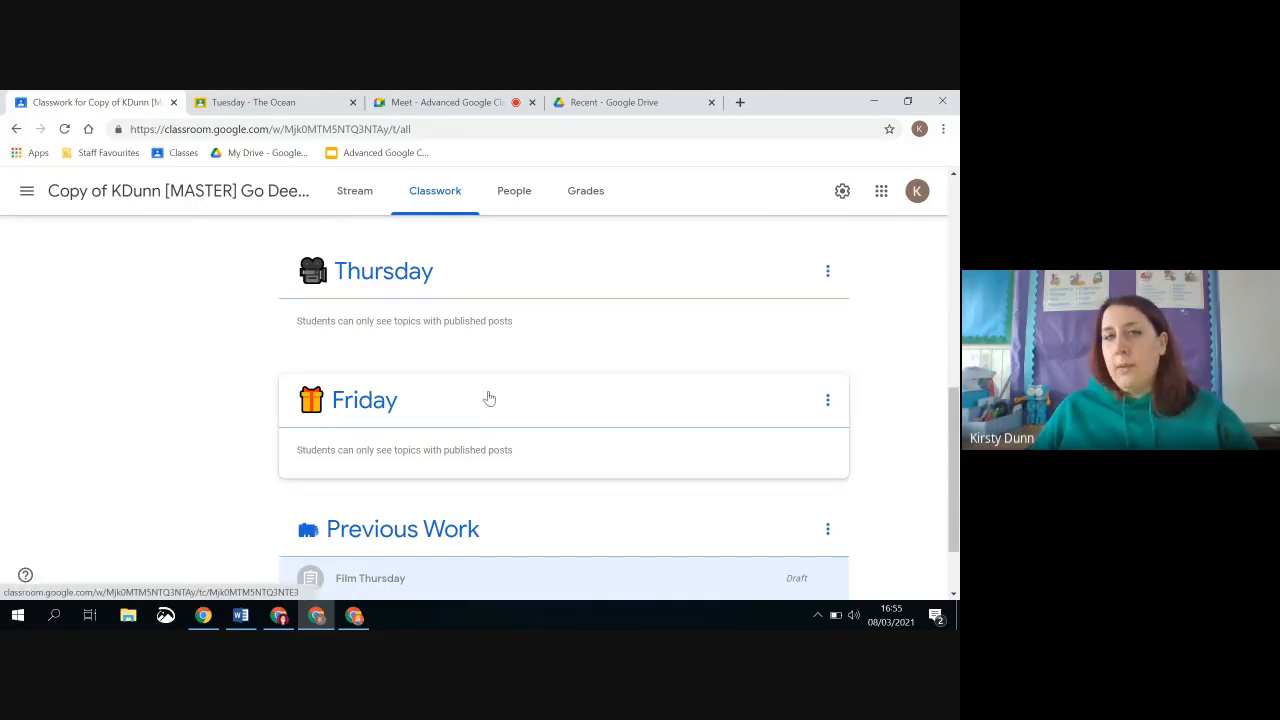
Move the Previous Work topic, together with its assignments, up the classwork list and place it between Thursday and Friday
{"action": "scroll", "coordinate": [489, 408], "scroll_direction": "up", "scroll_amount": 3}
{"action": "scroll", "coordinate": [486, 406], "scroll_direction": "down", "scroll_amount": 3}
{"action": "scroll", "coordinate": [486, 406], "scroll_direction": "up", "scroll_amount": 1}
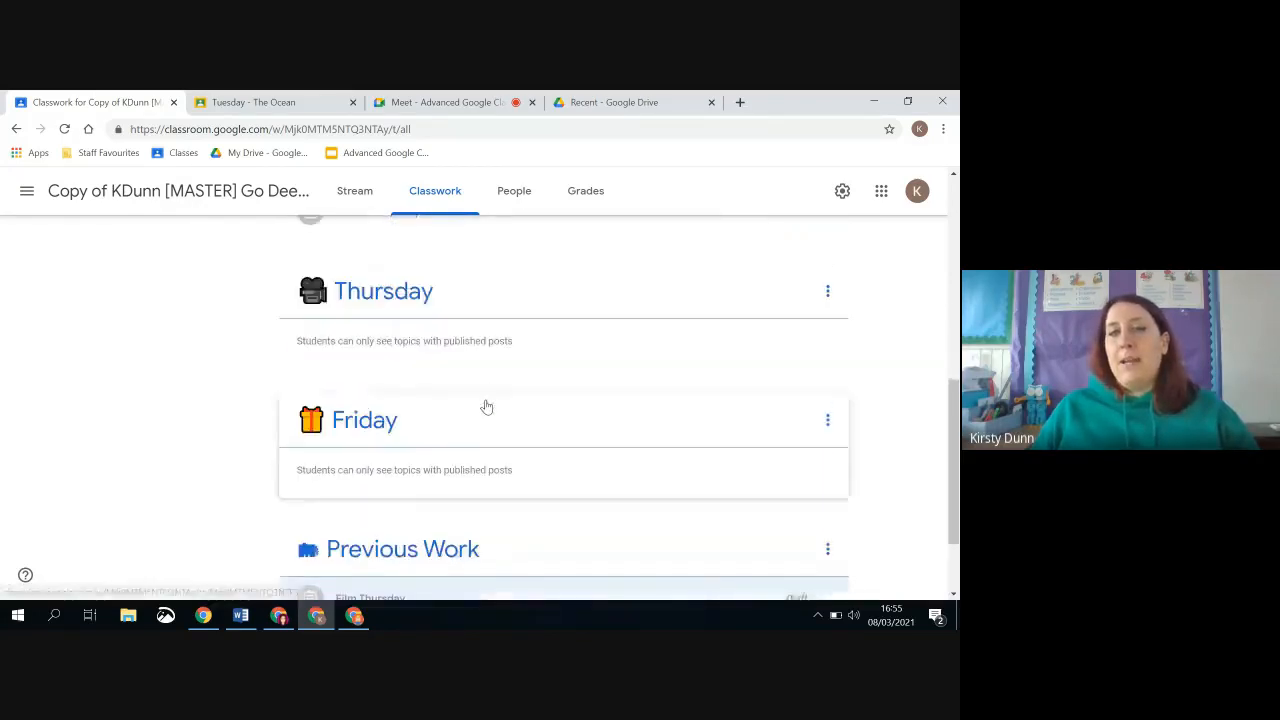
{"action": "scroll", "coordinate": [486, 403], "scroll_direction": "down", "scroll_amount": 2}
{"action": "left_click_drag", "start_coordinate": [436, 447], "coordinate": [425, 270]}
{"action": "scroll", "coordinate": [443, 329], "scroll_direction": "up", "scroll_amount": 3}
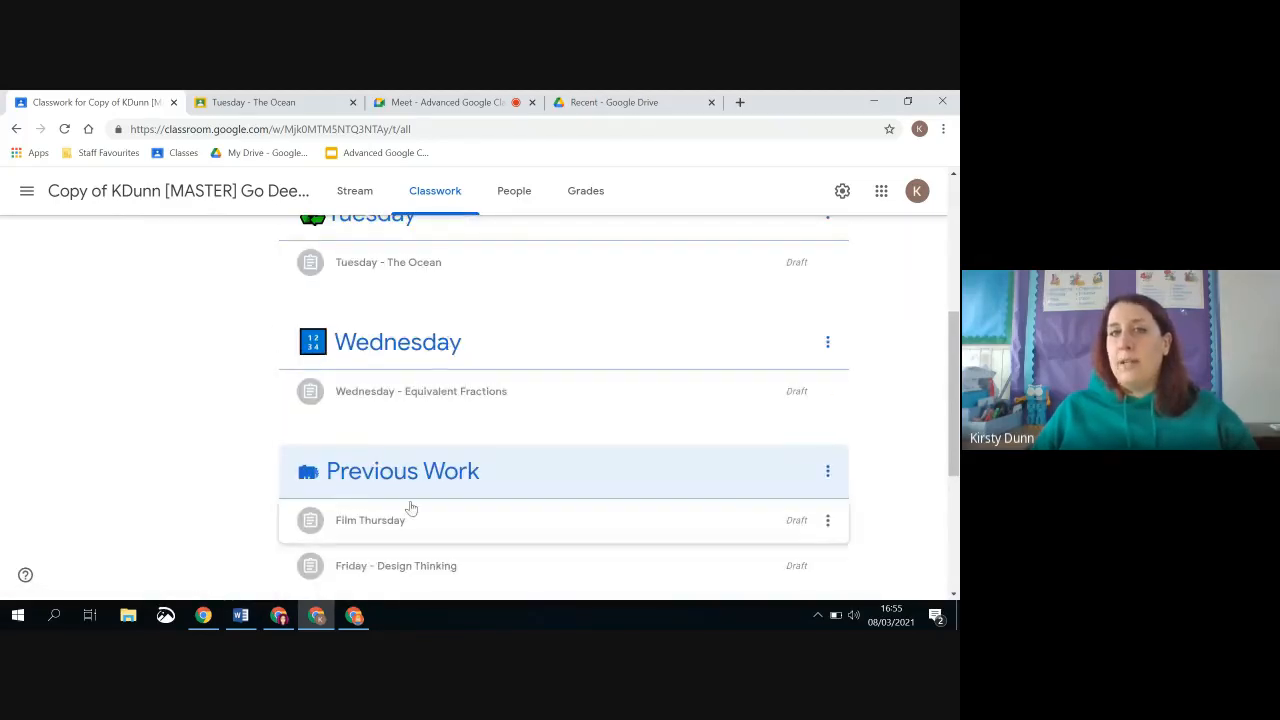
{"action": "mouse_move", "coordinate": [408, 492]}
{"action": "left_mouse_down"}
{"action": "mouse_move", "coordinate": [274, 557]}
{"action": "mouse_move", "coordinate": [574, 517]}
{"action": "mouse_move", "coordinate": [569, 494]}
{"action": "mouse_move", "coordinate": [394, 504]}
{"action": "left_mouse_up"}
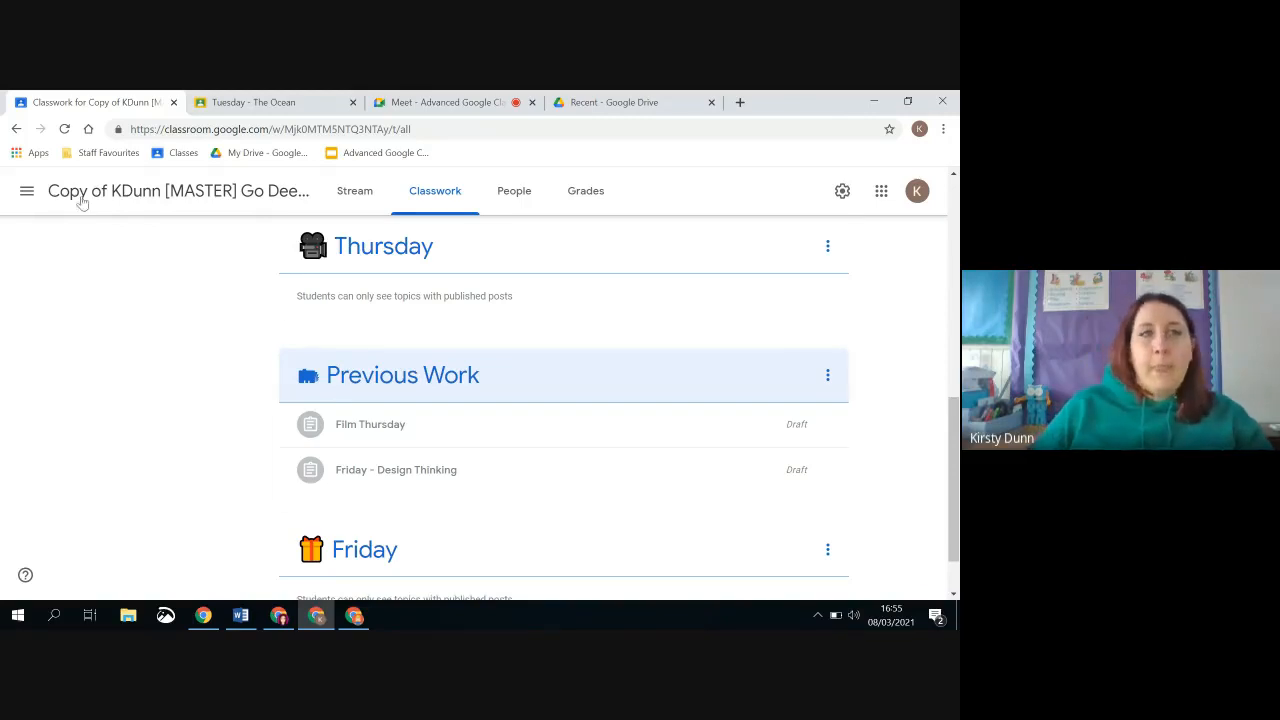
Reopen the copied class from the list of taught classes and return to the start of its classwork
{"action": "left_click", "coordinate": [27, 190]}
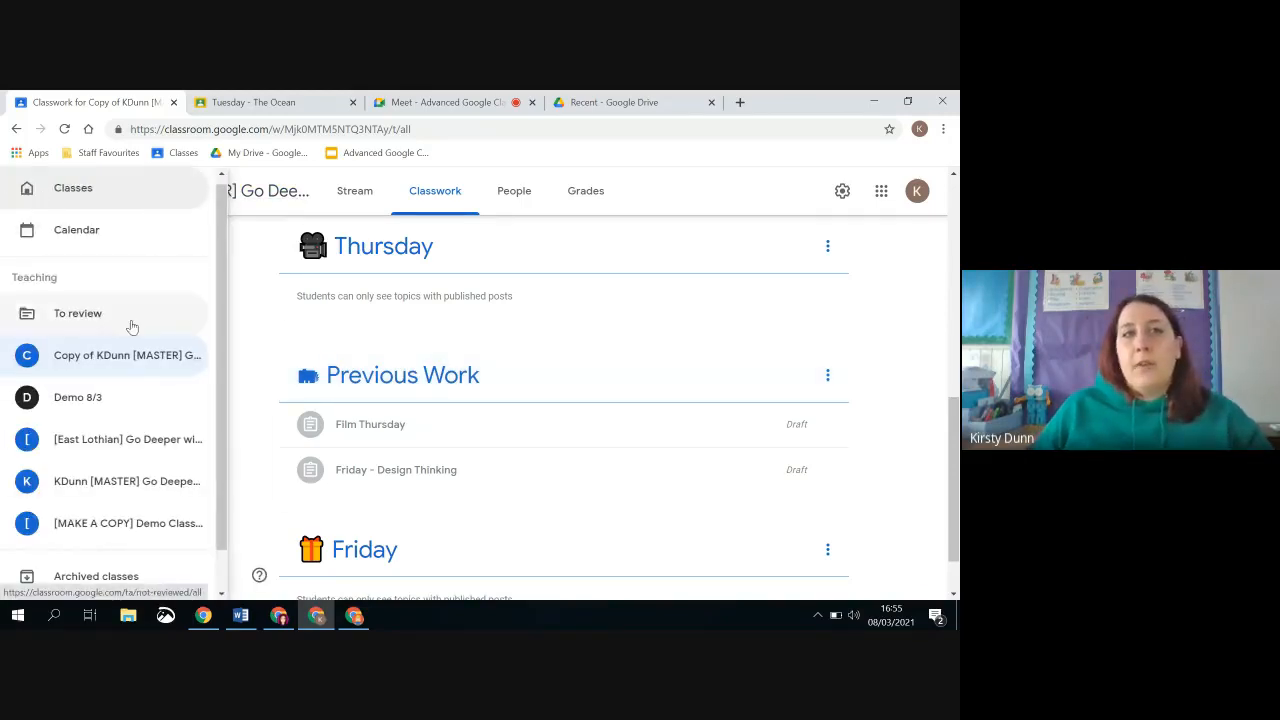
{"action": "left_click", "coordinate": [149, 362]}
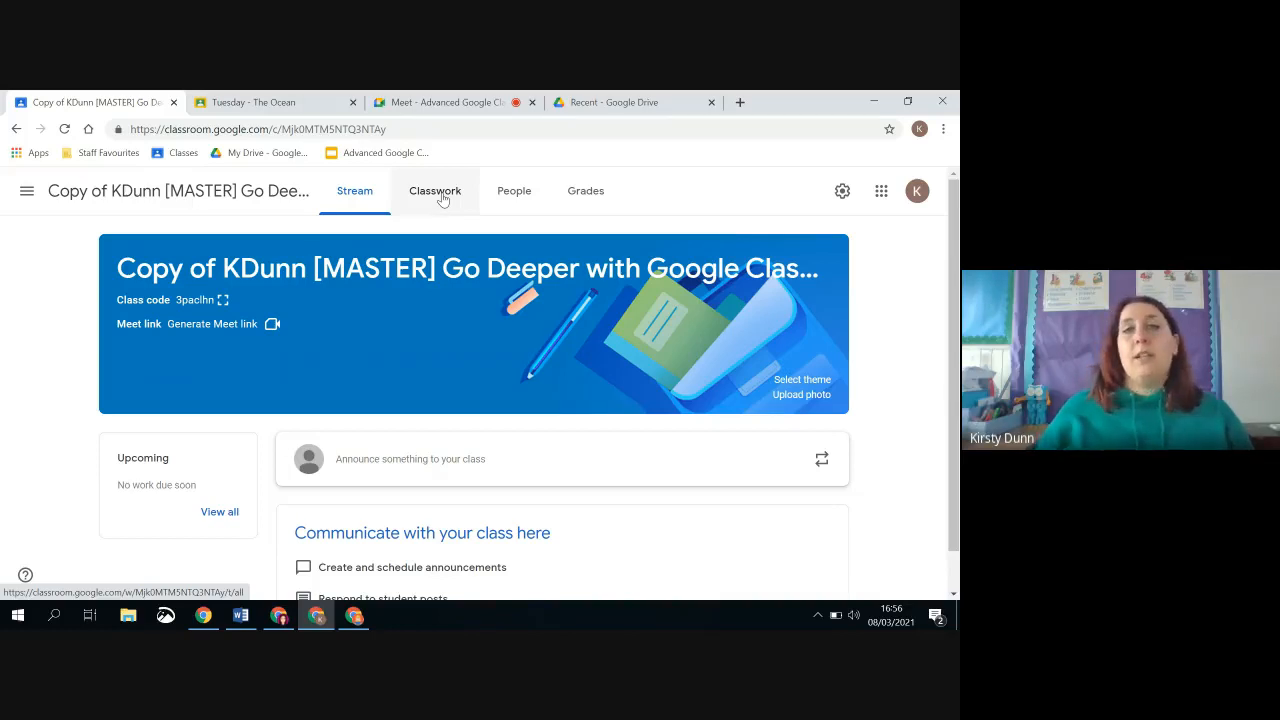
{"action": "left_click", "coordinate": [443, 195]}
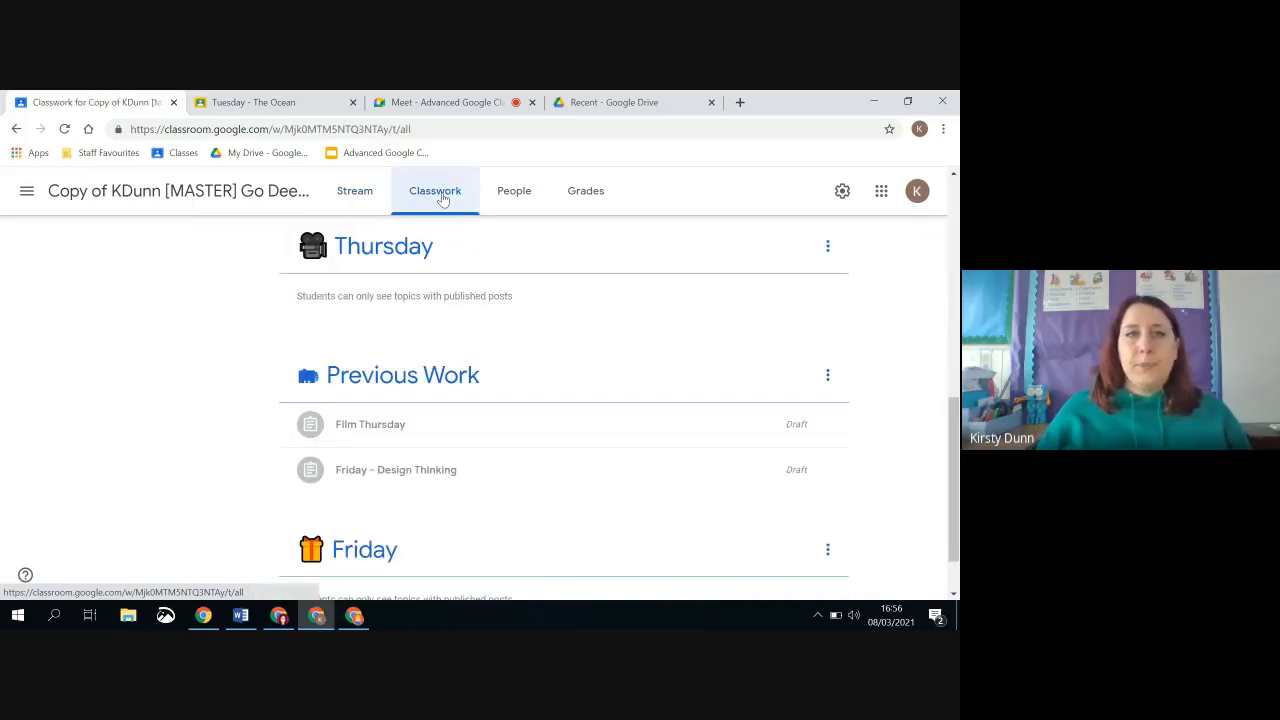
{"action": "scroll", "coordinate": [400, 314], "scroll_direction": "up", "scroll_amount": 10}
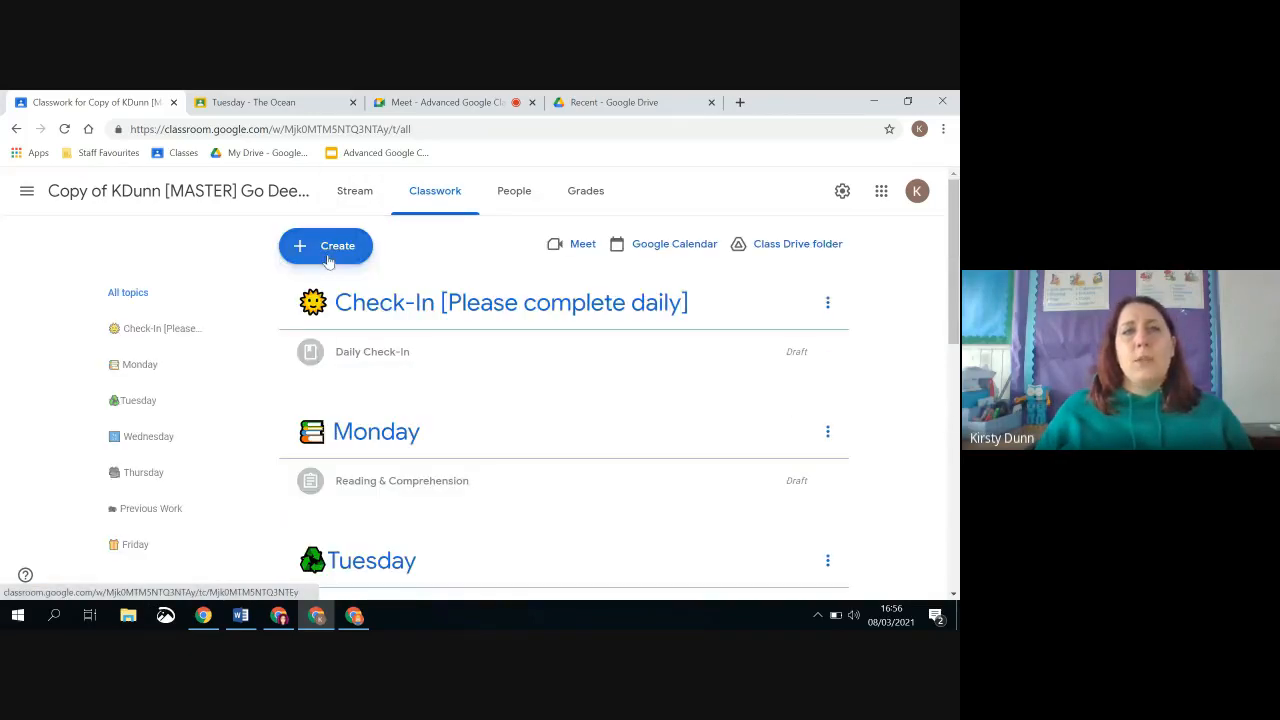
Browse the current and archived classes for a post to reuse, check the archived Demo 26.11 class, and close without reusing anything
{"action": "left_click", "coordinate": [328, 250]}
{"action": "left_click", "coordinate": [392, 441]}
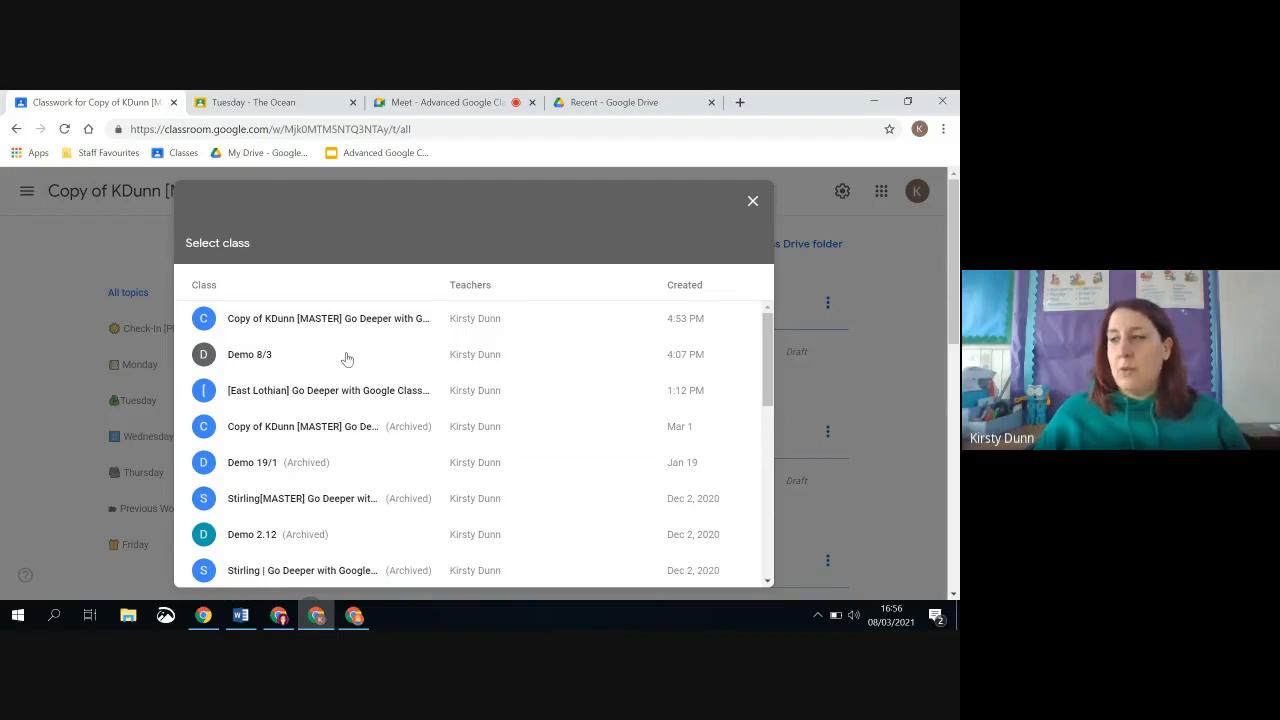
{"action": "scroll", "coordinate": [346, 357], "scroll_direction": "down", "scroll_amount": 3}
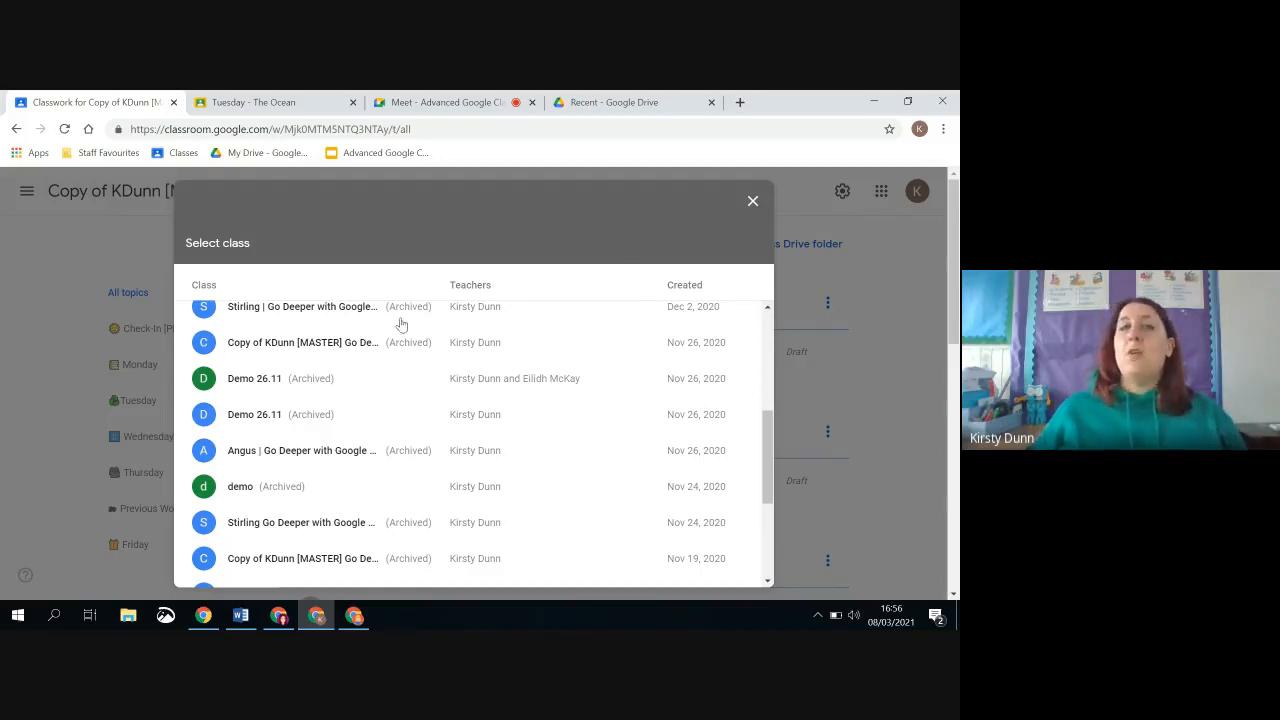
{"action": "left_click", "coordinate": [300, 416]}
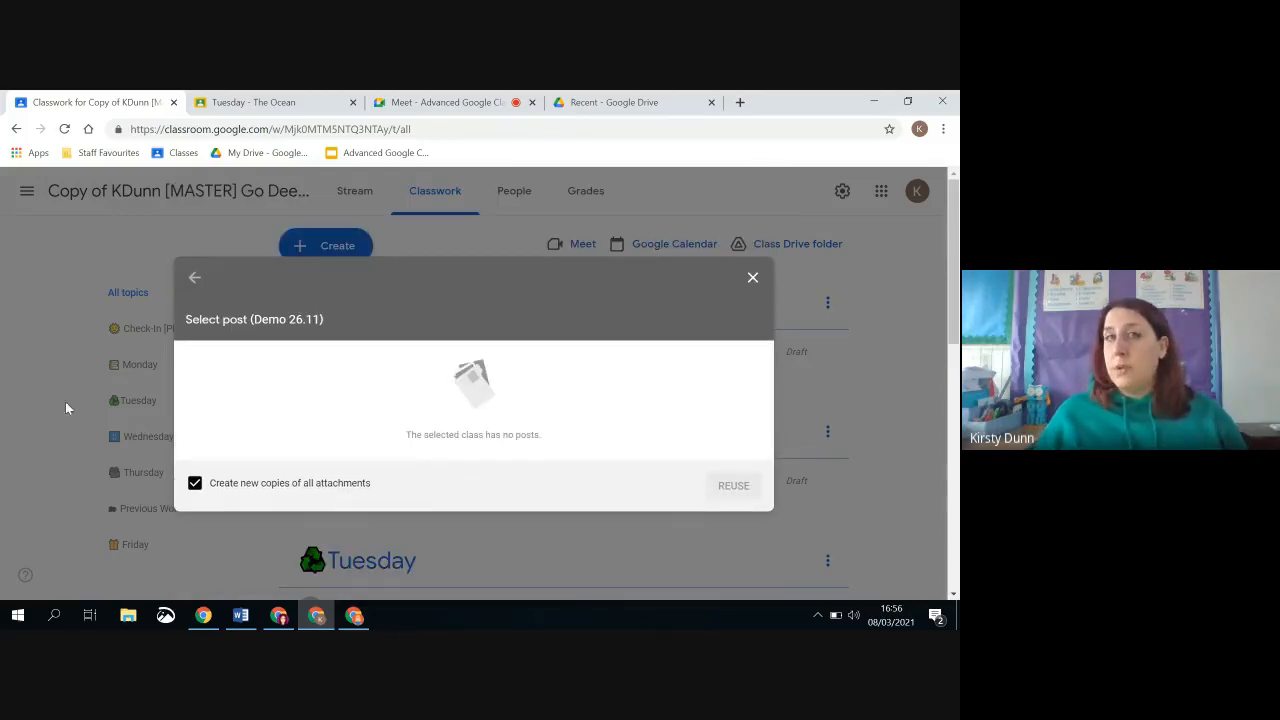
{"action": "left_click", "coordinate": [193, 284]}
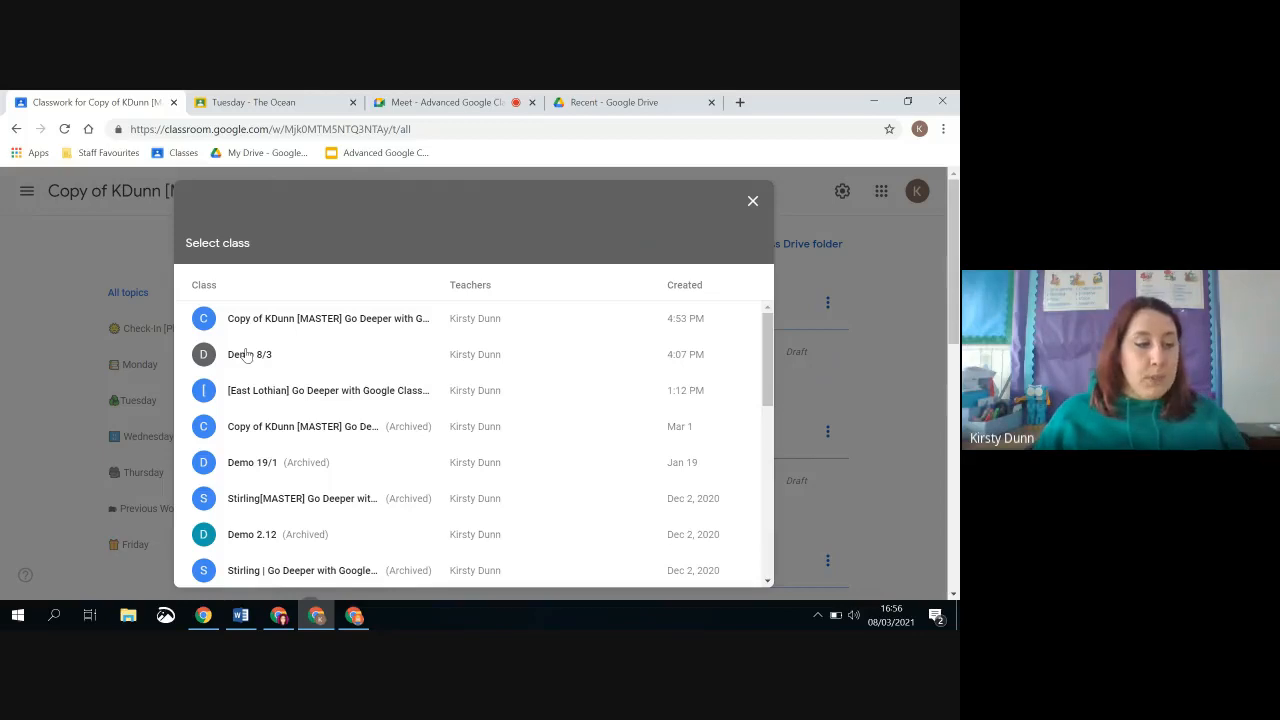
{"action": "left_click", "coordinate": [752, 203]}
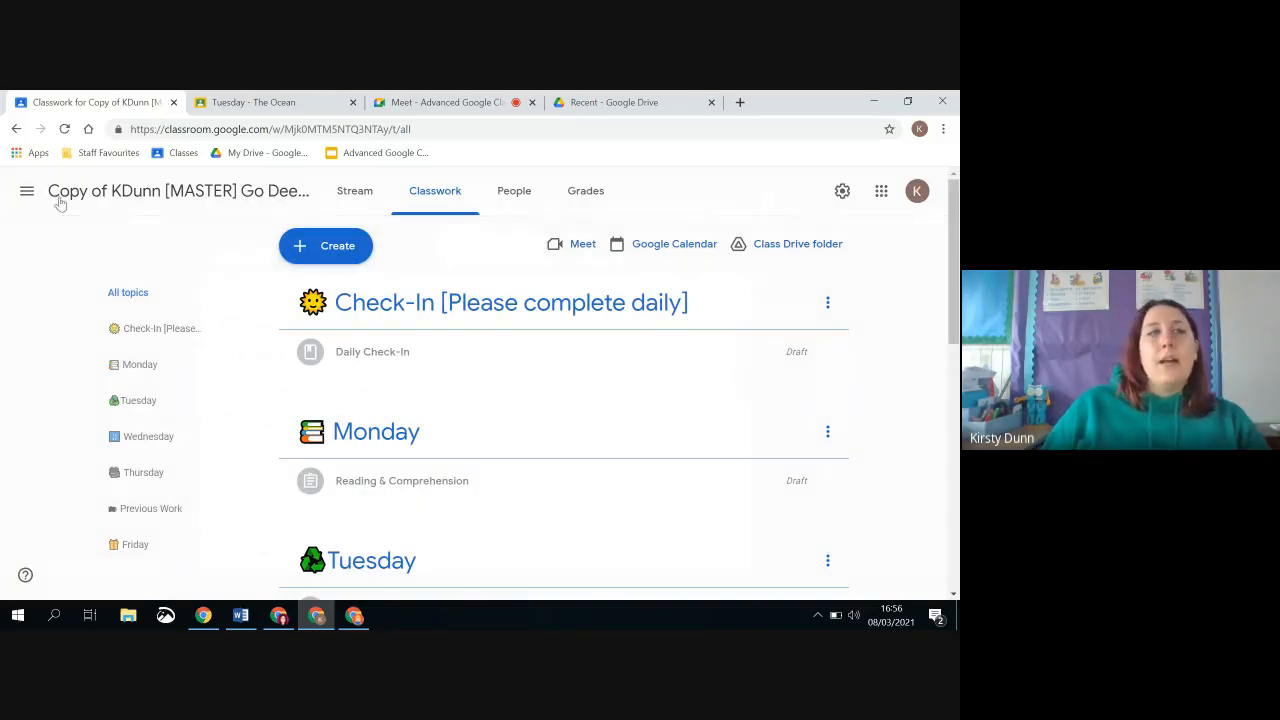
Return to the class list and archive the Demo 8/3 class
{"action": "left_click", "coordinate": [27, 191]}
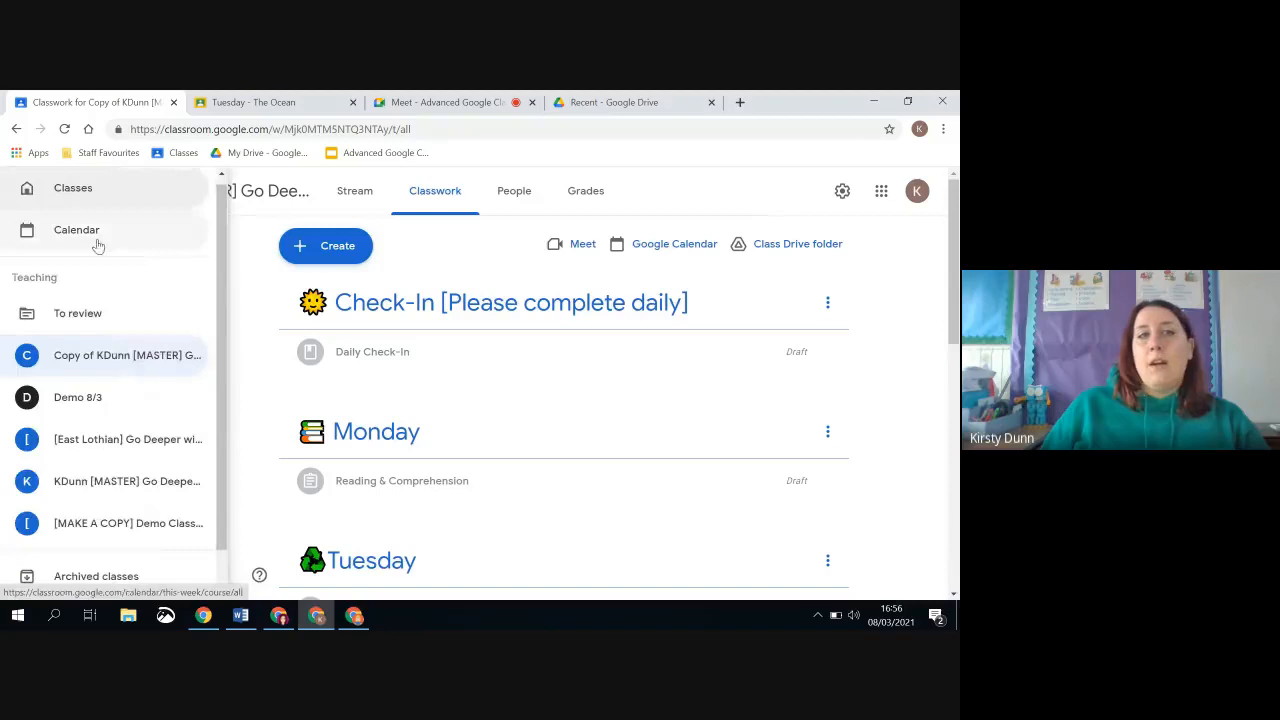
{"action": "left_click", "coordinate": [150, 190]}
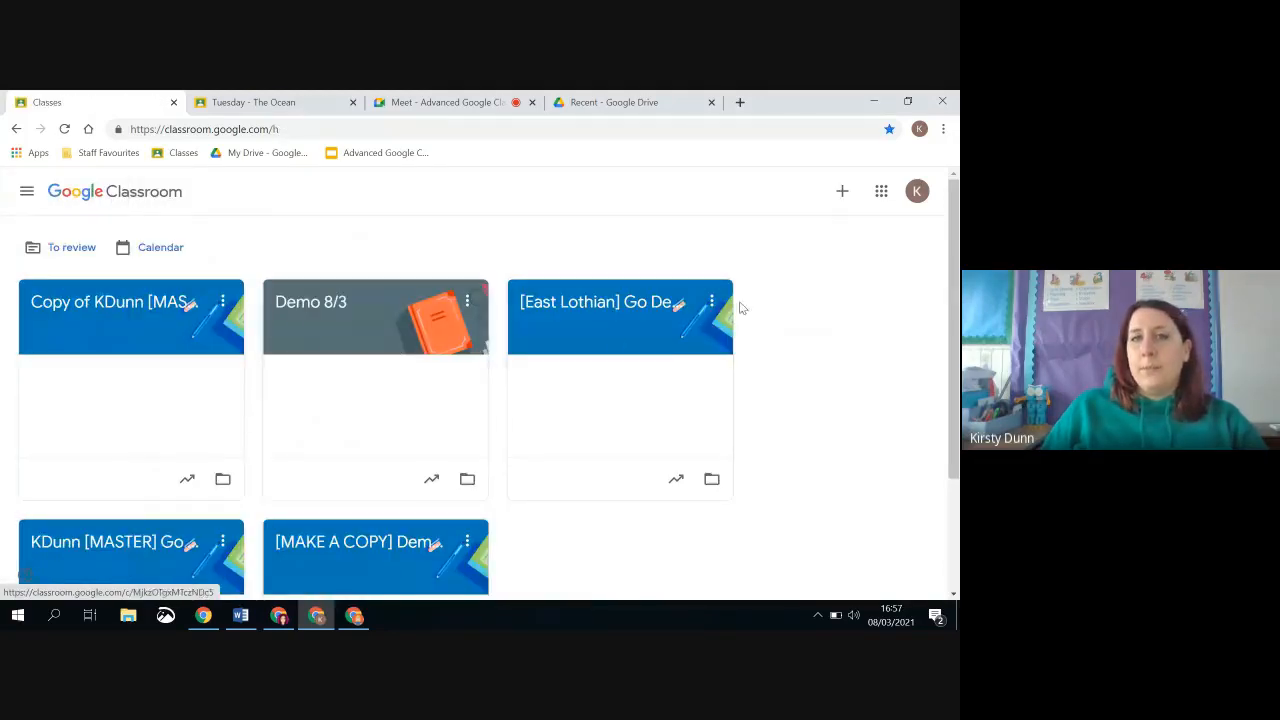
{"action": "left_click", "coordinate": [467, 301]}
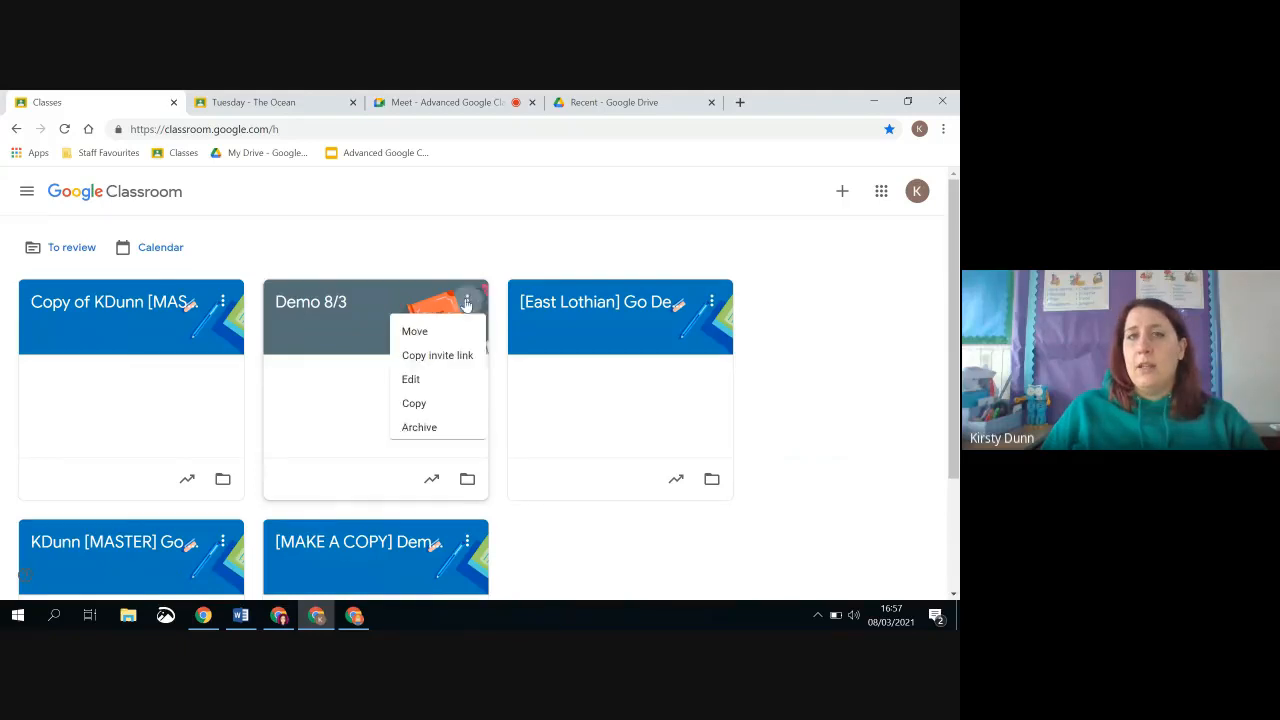
{"action": "left_click", "coordinate": [432, 436]}
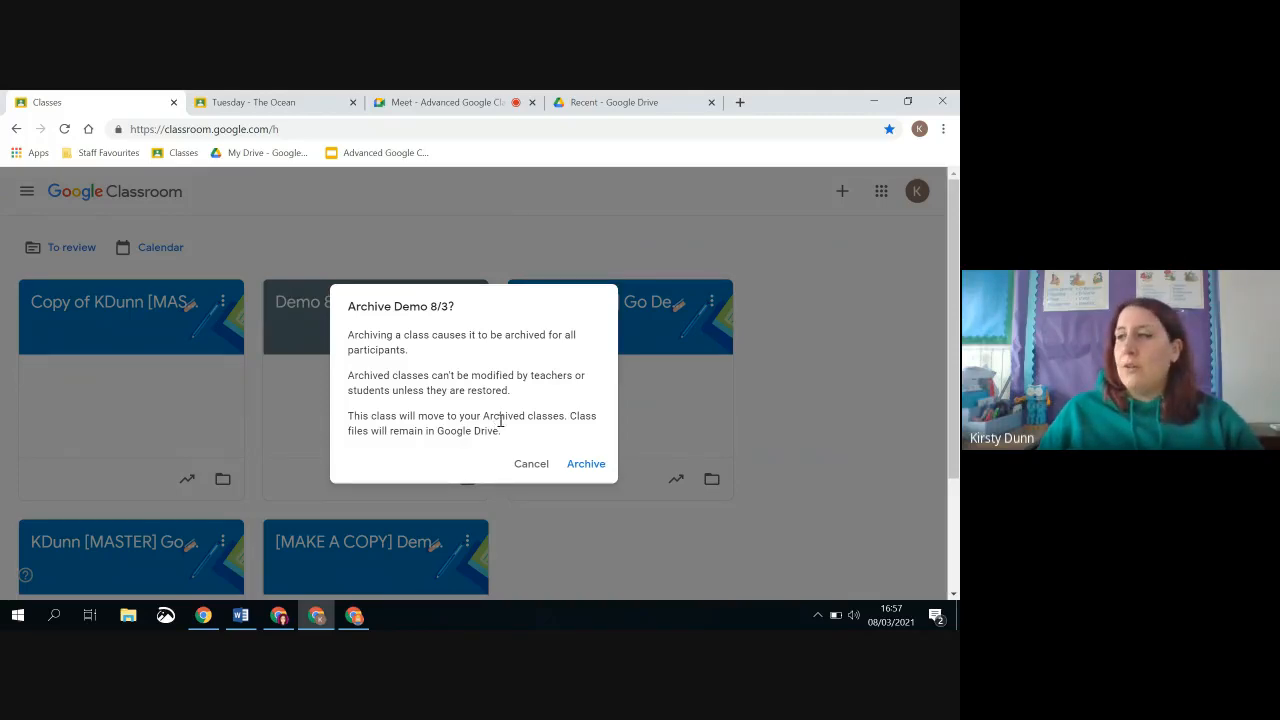
{"action": "left_click", "coordinate": [580, 464]}
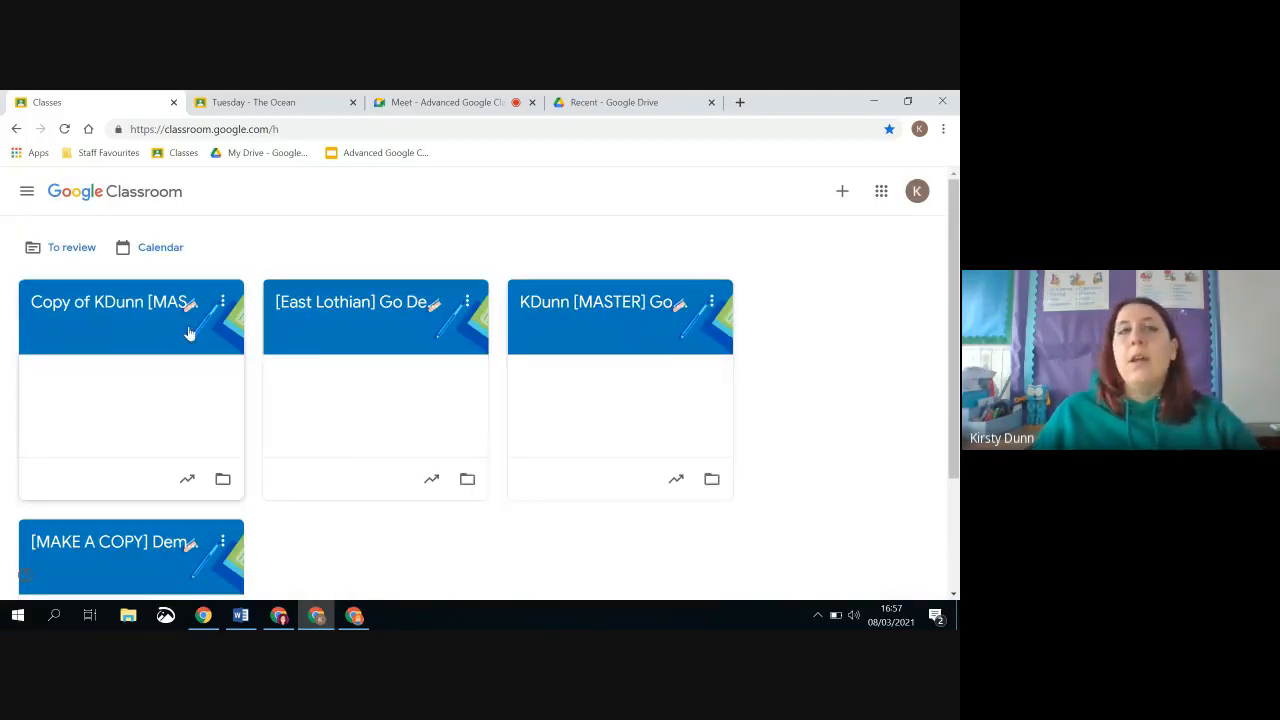
Show the archived classes and examine the options available for the archived Demo 8/3 class
{"action": "left_click", "coordinate": [27, 194]}
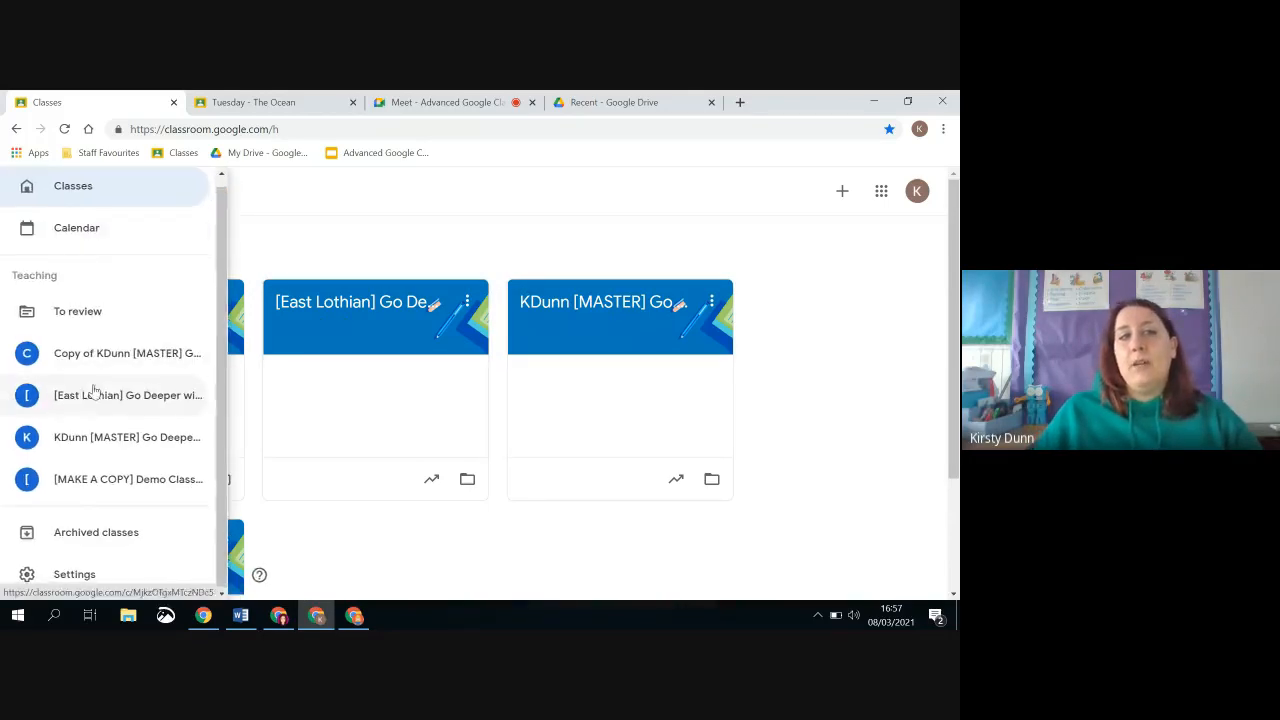
{"action": "left_click", "coordinate": [128, 543]}
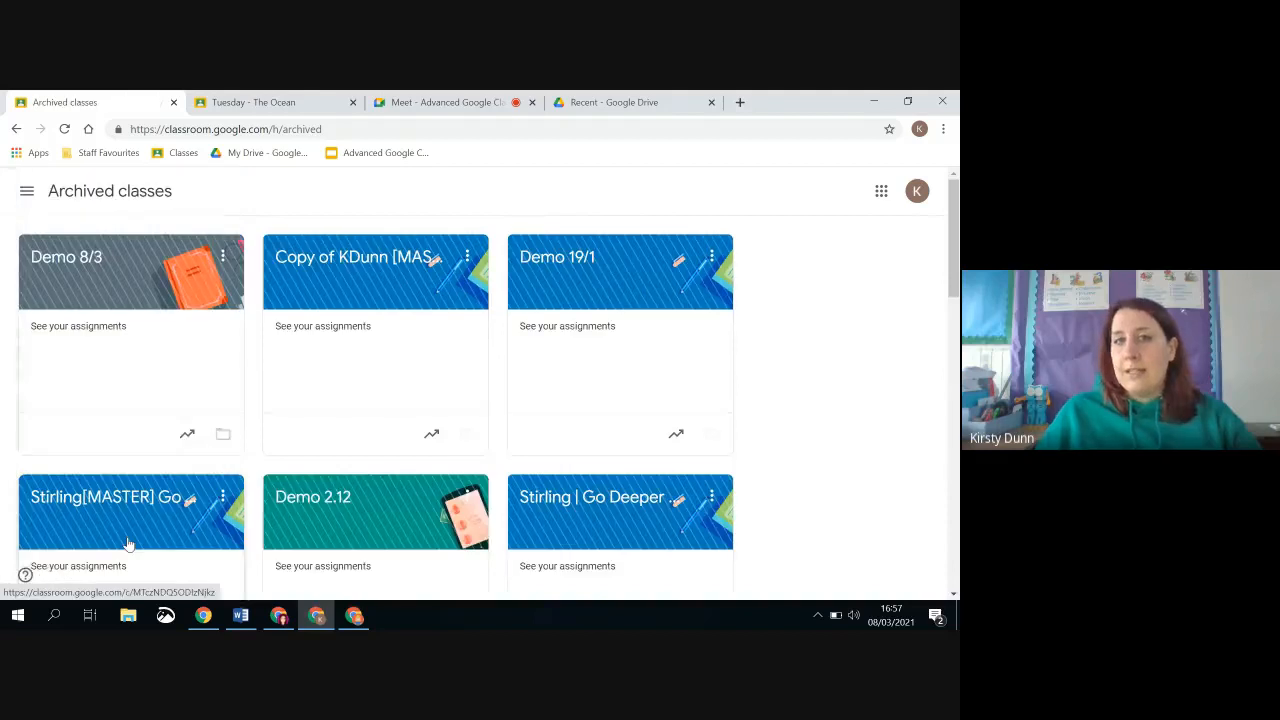
{"action": "left_click", "coordinate": [222, 256]}
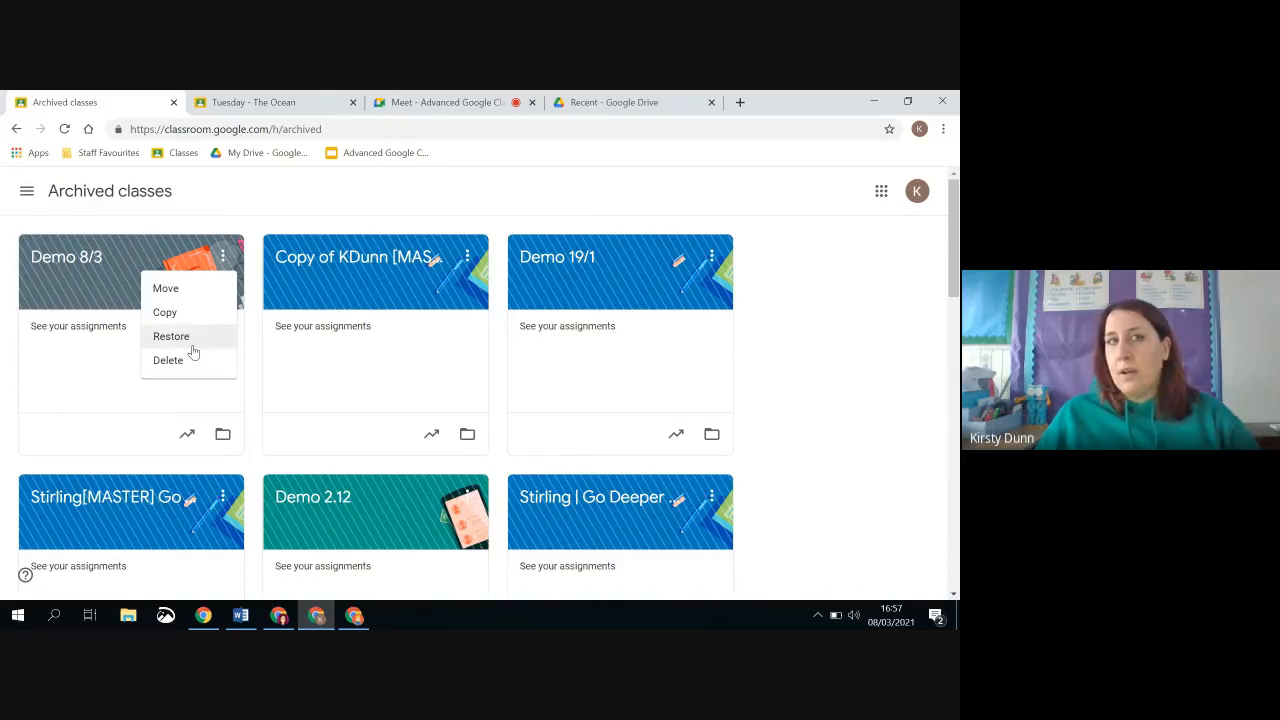
{"action": "left_click", "coordinate": [563, 188]}
Switch to Google Drive, dismiss the follow-up tip, and open the Classroom folder in My Drive to examine the class folders
{"action": "left_click", "coordinate": [600, 102]}
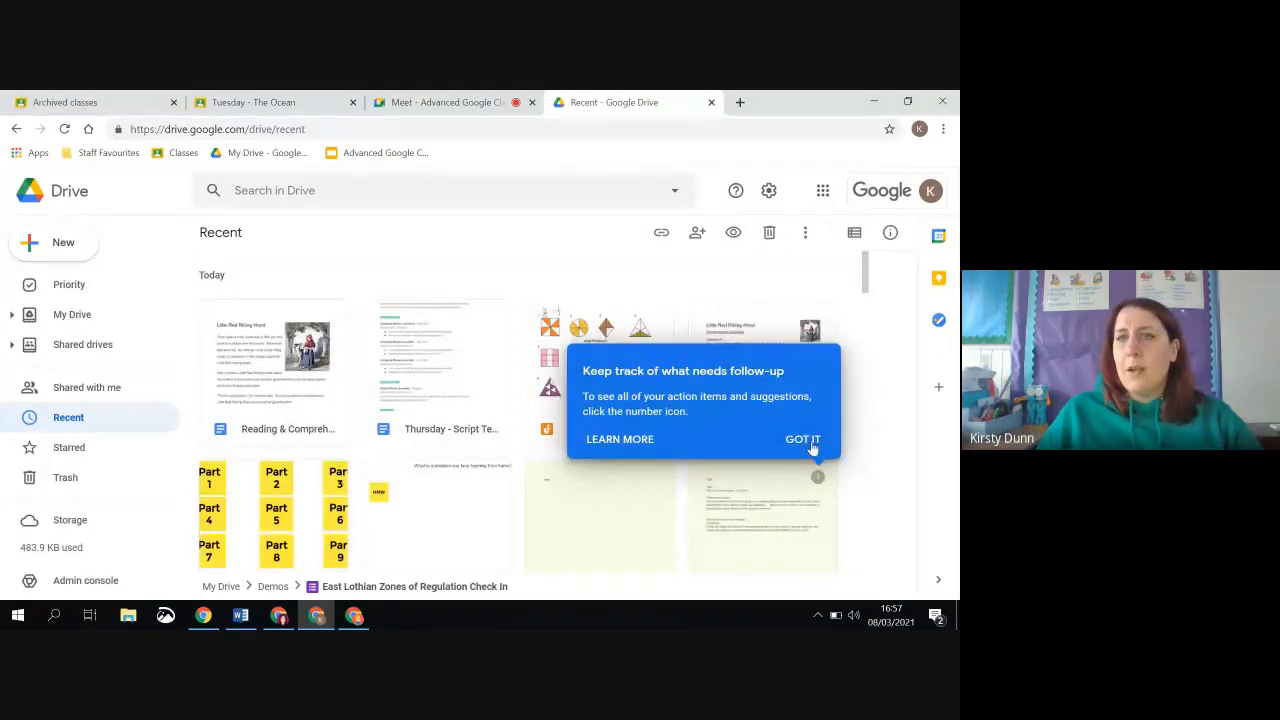
{"action": "left_click", "coordinate": [806, 442]}
{"action": "scroll", "coordinate": [716, 389], "scroll_direction": "down", "scroll_amount": 3}
{"action": "scroll", "coordinate": [716, 389], "scroll_direction": "up", "scroll_amount": 3}
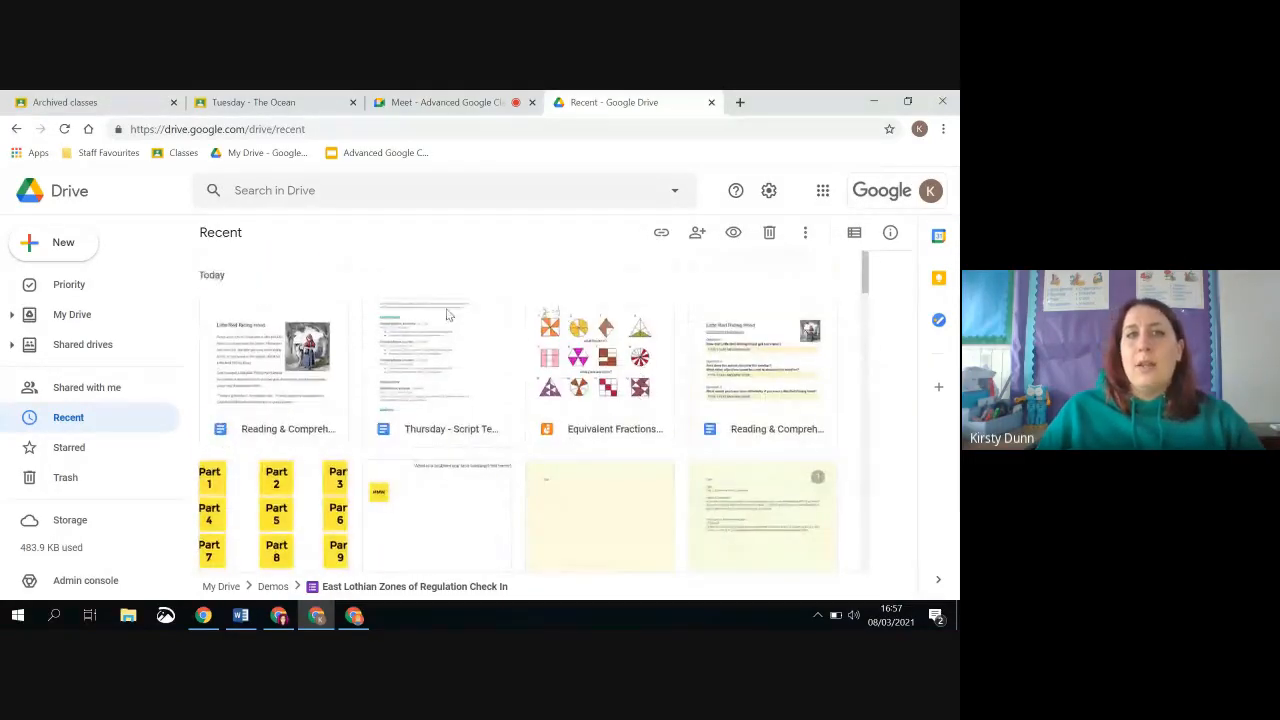
{"action": "left_click", "coordinate": [85, 314]}
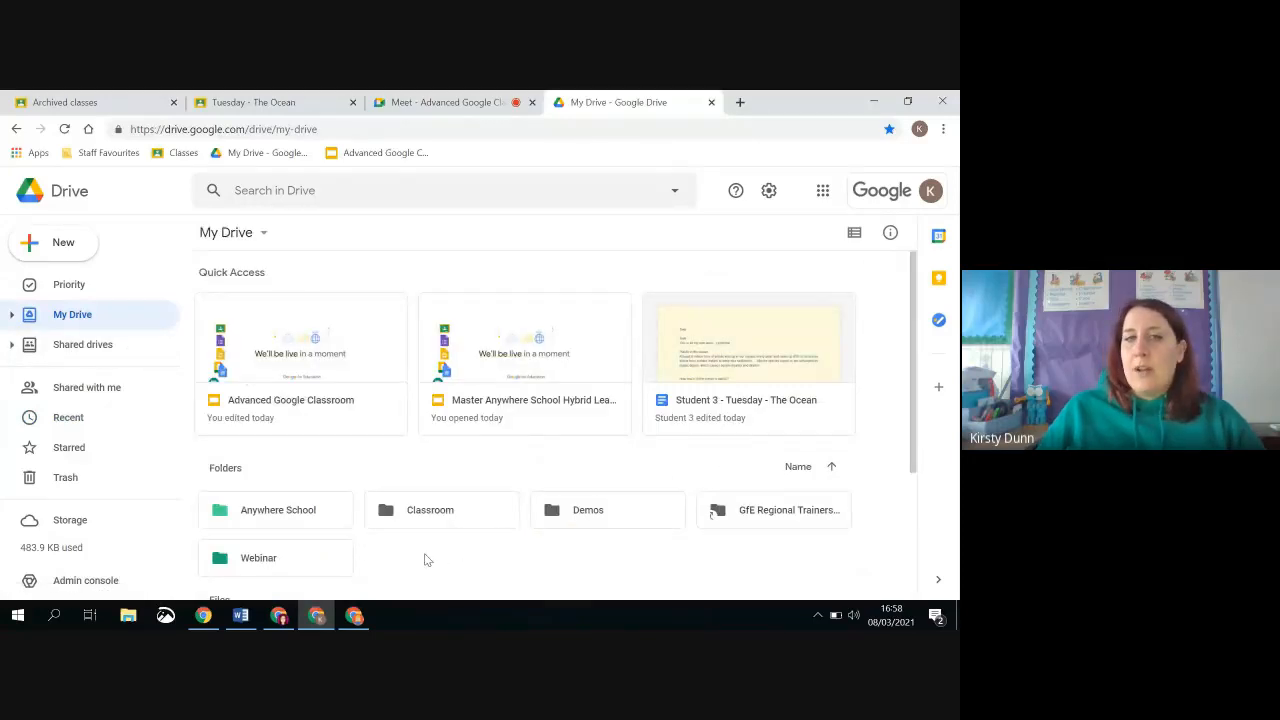
{"action": "scroll", "coordinate": [423, 560], "scroll_direction": "down", "scroll_amount": 1}
{"action": "double_click", "coordinate": [424, 436]}
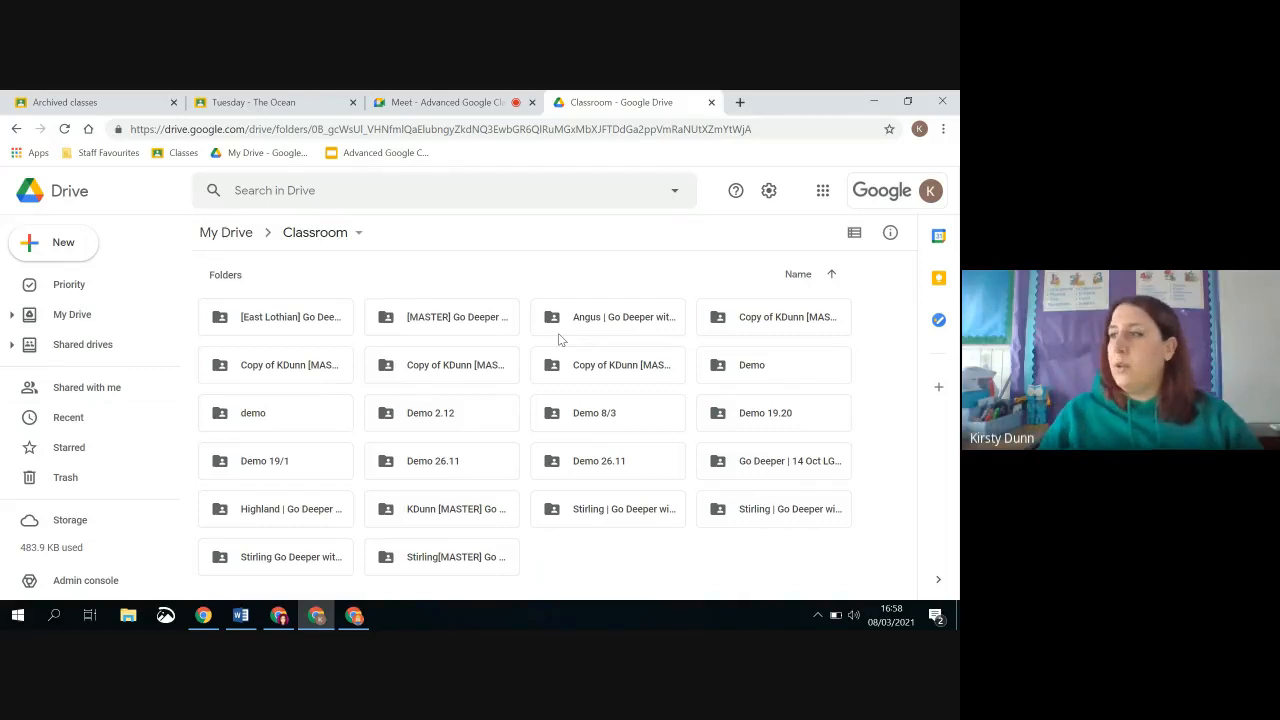
Switch back to Google Classroom and open the copied [MASTER] Go Deeper with Google Classroom class from the archived classes page
{"action": "left_click", "coordinate": [91, 102]}
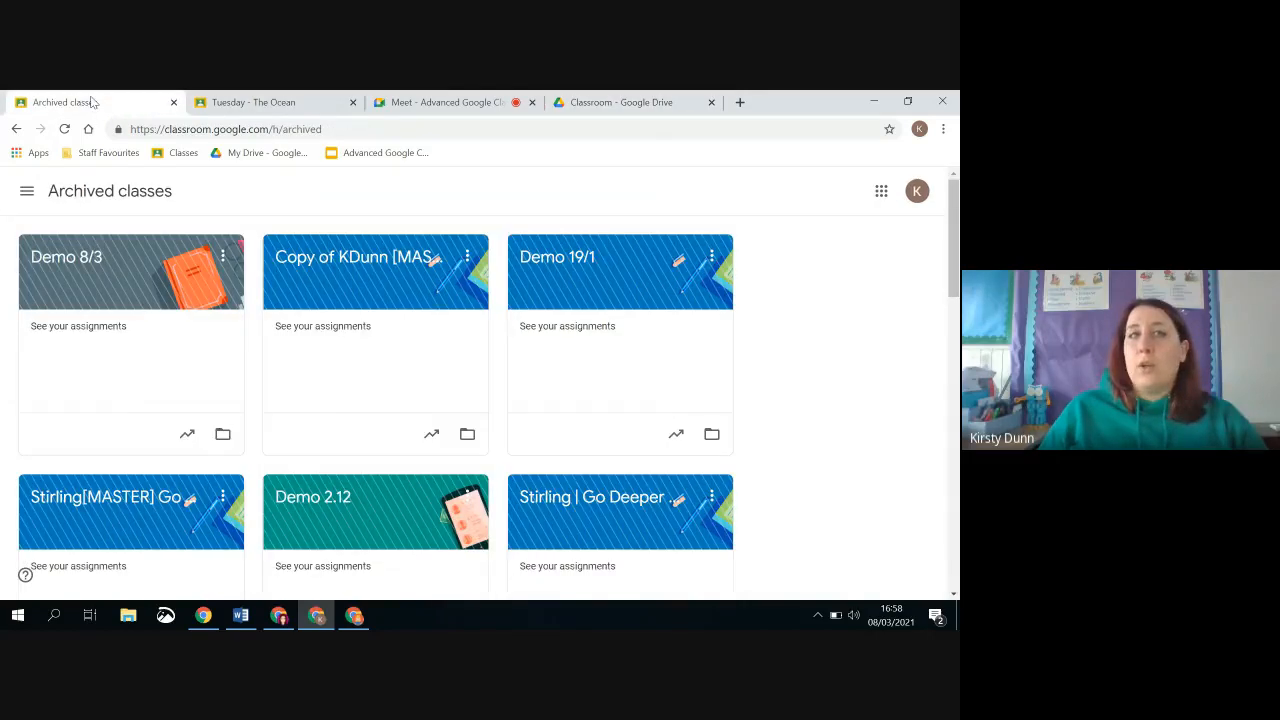
{"action": "left_click", "coordinate": [27, 191]}
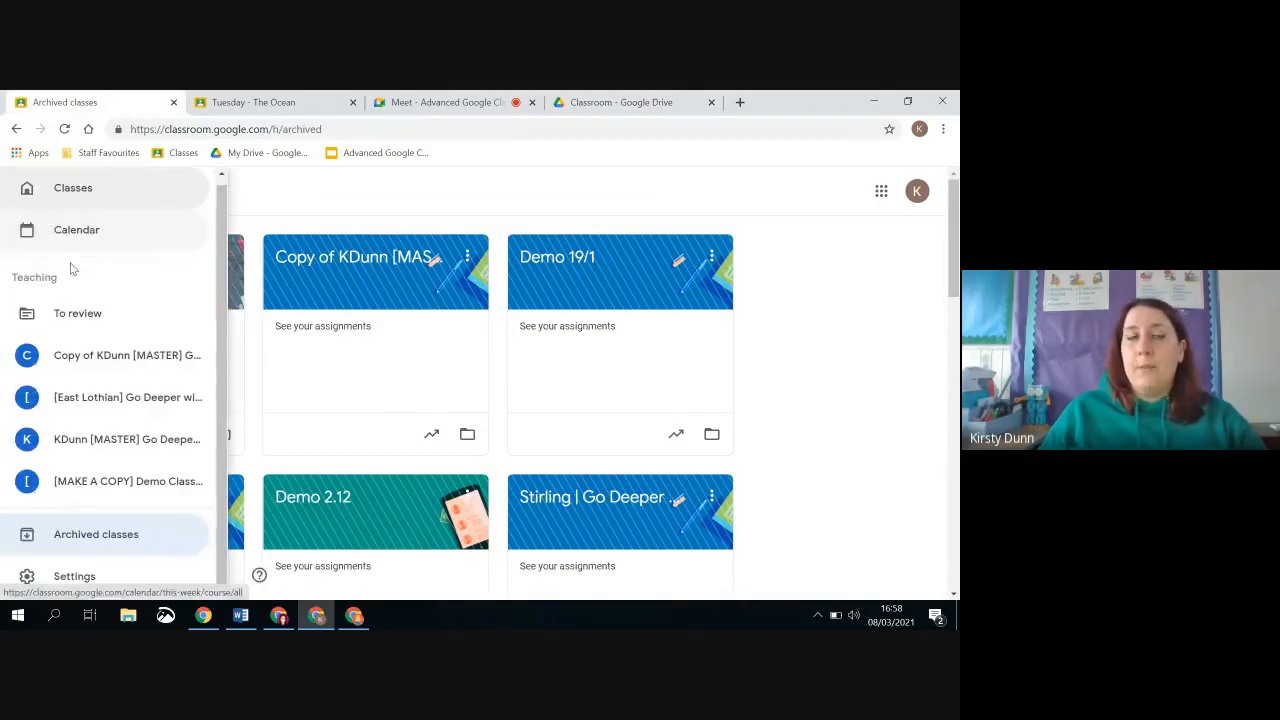
{"action": "left_click", "coordinate": [146, 357]}
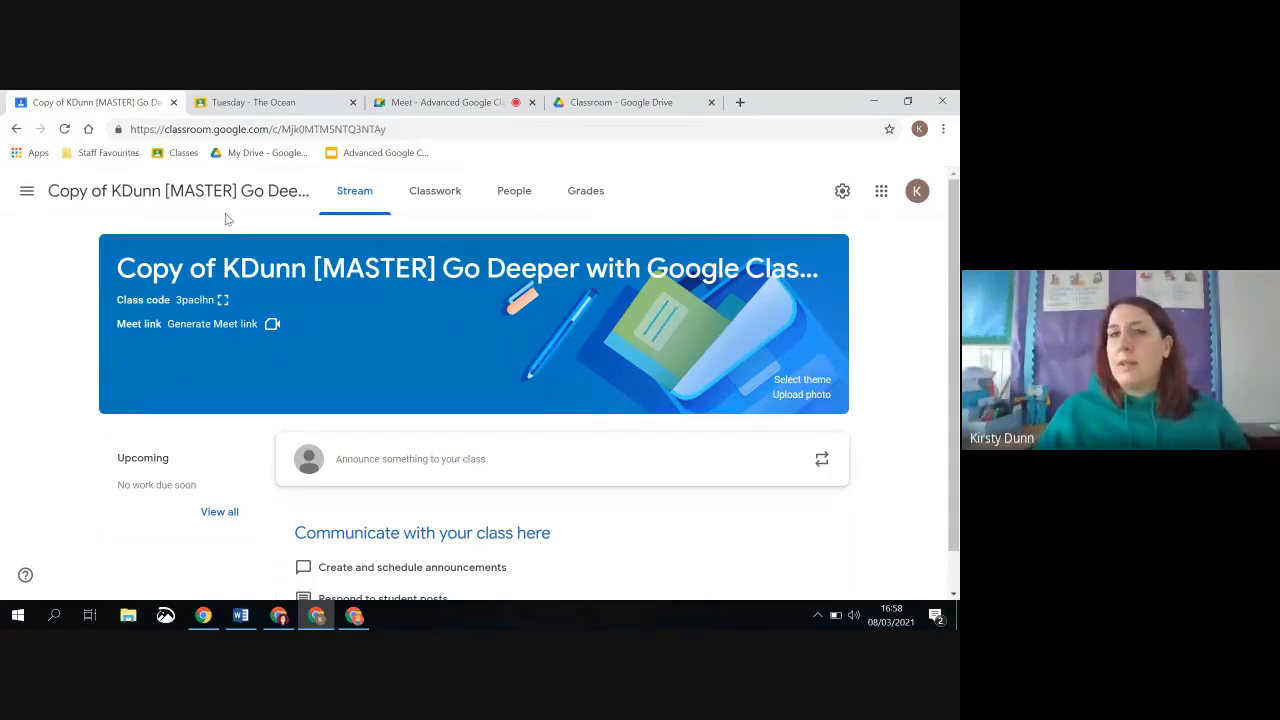
Switch to the Advanced Google Classroom meeting in Google Meet and try to bring up the P6 Classwork 20-21 window
{"action": "left_click", "coordinate": [439, 99]}
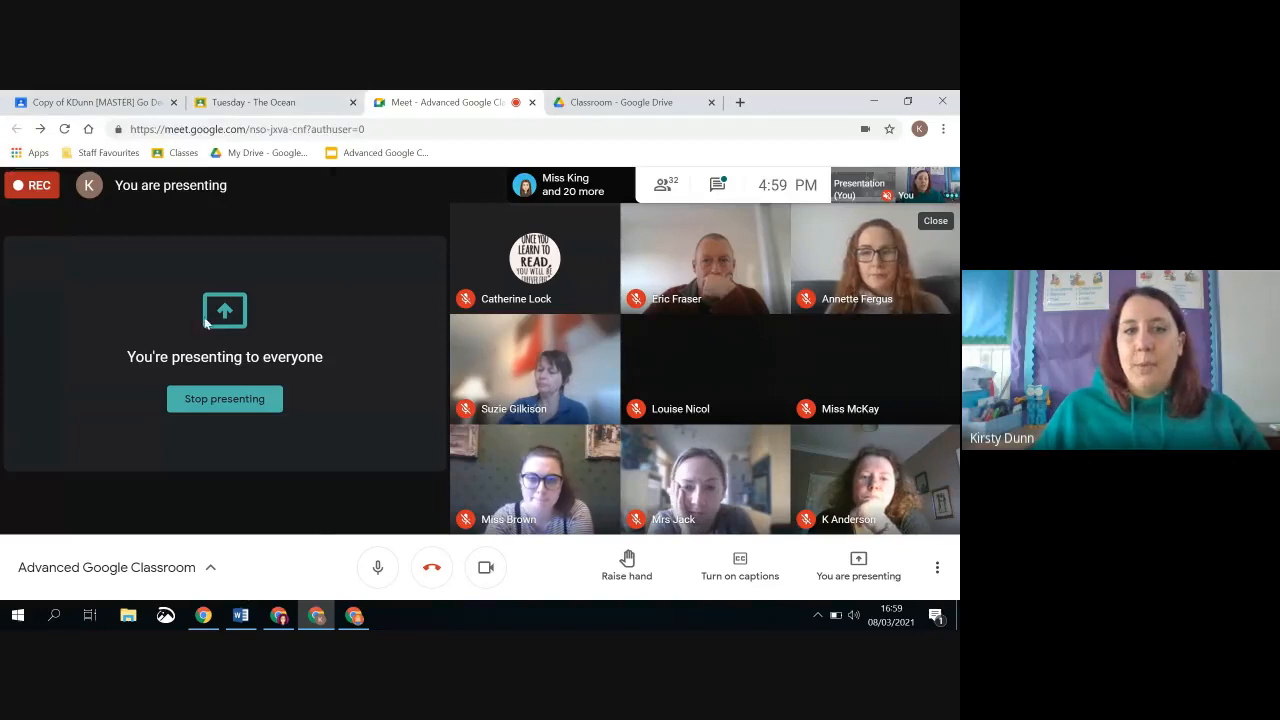
{"action": "left_click", "coordinate": [290, 621]}
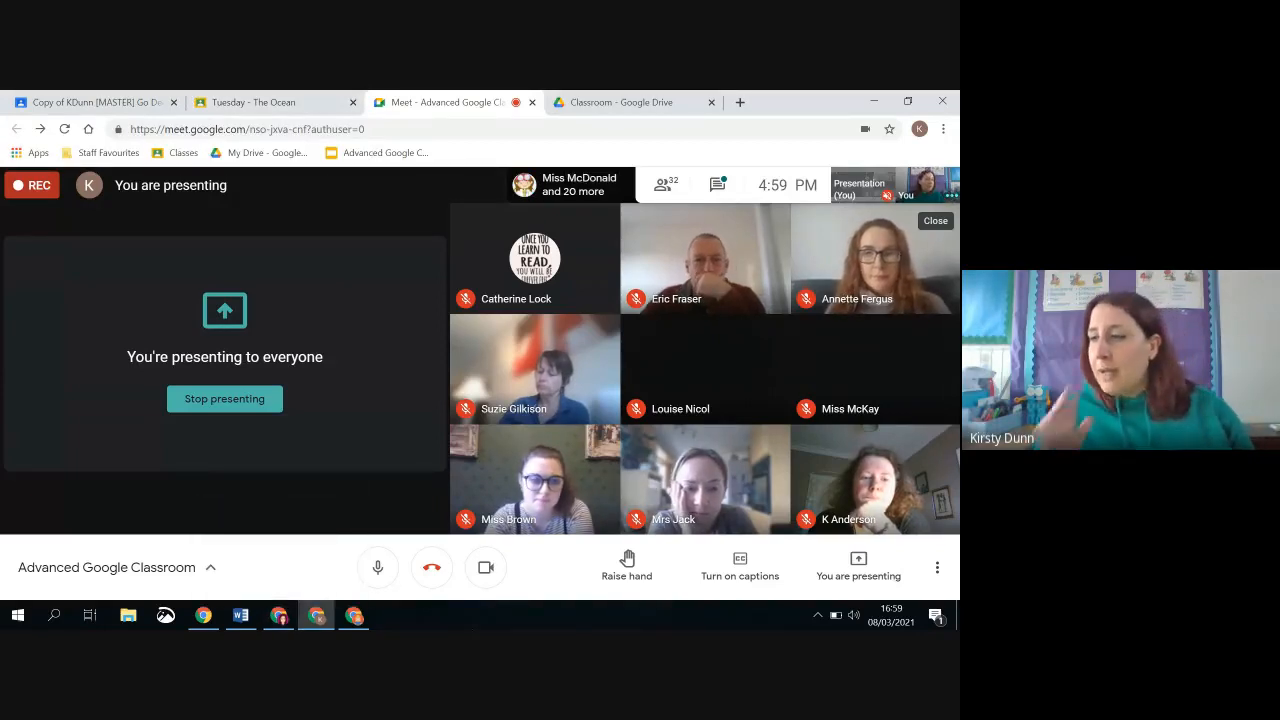